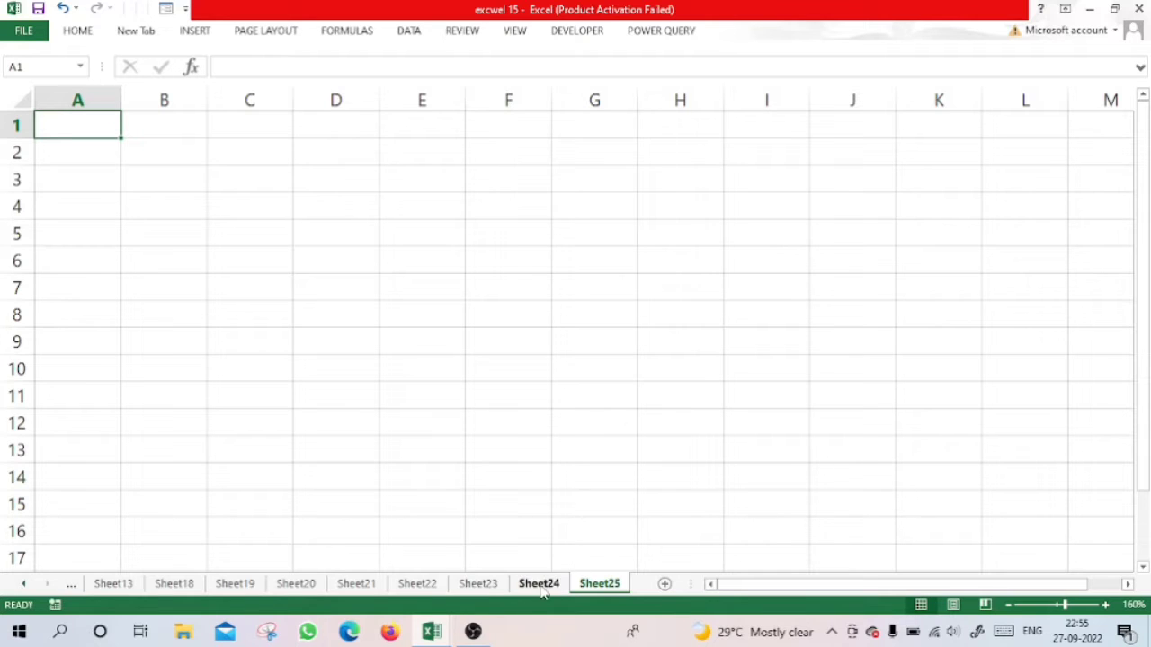
# Examine the invoice template's title, institute header and customer detail section on Sheet24, comparing it with the blank Sheet25.
pyautogui.click(539, 584)
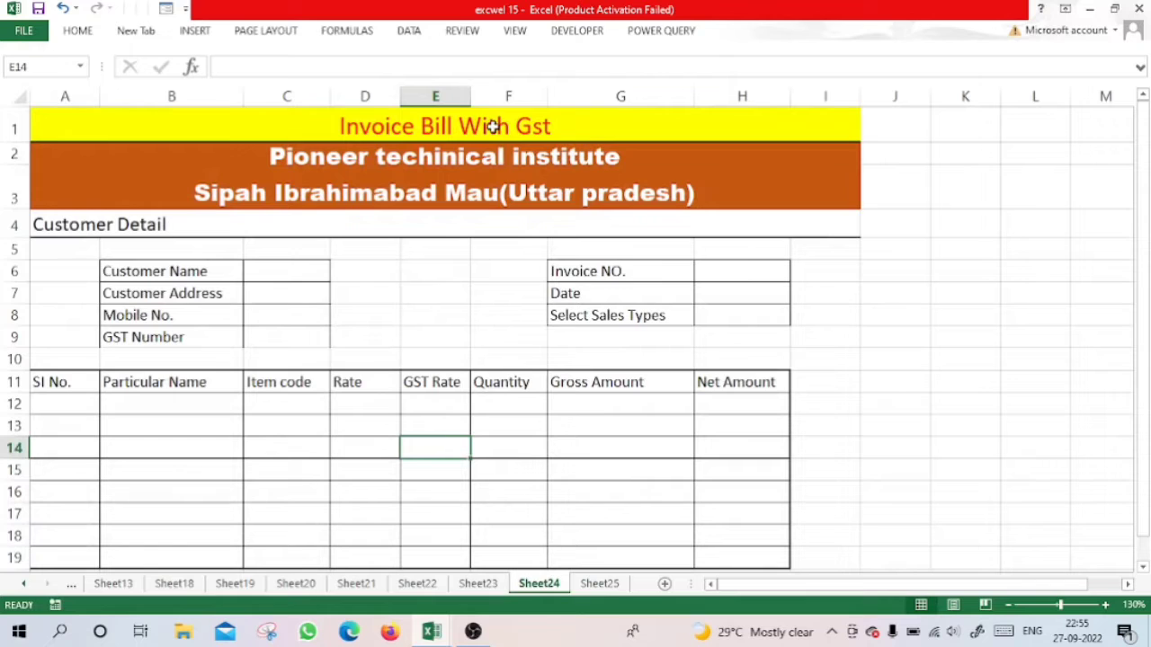
pyautogui.click(333, 159)
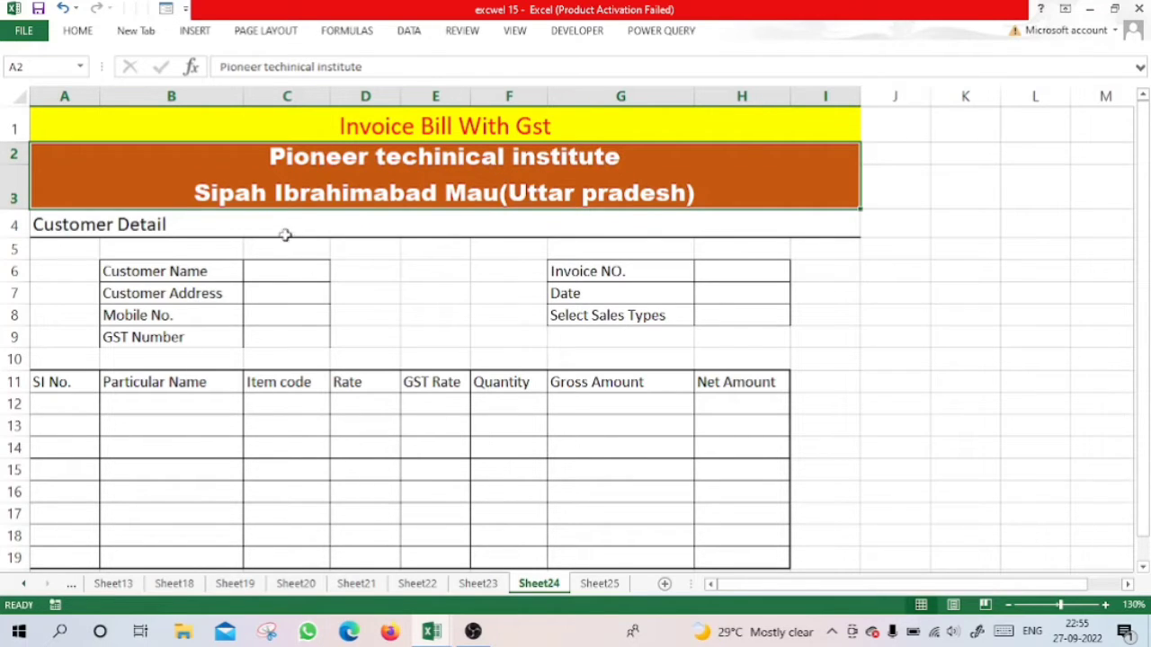
pyautogui.click(351, 125)
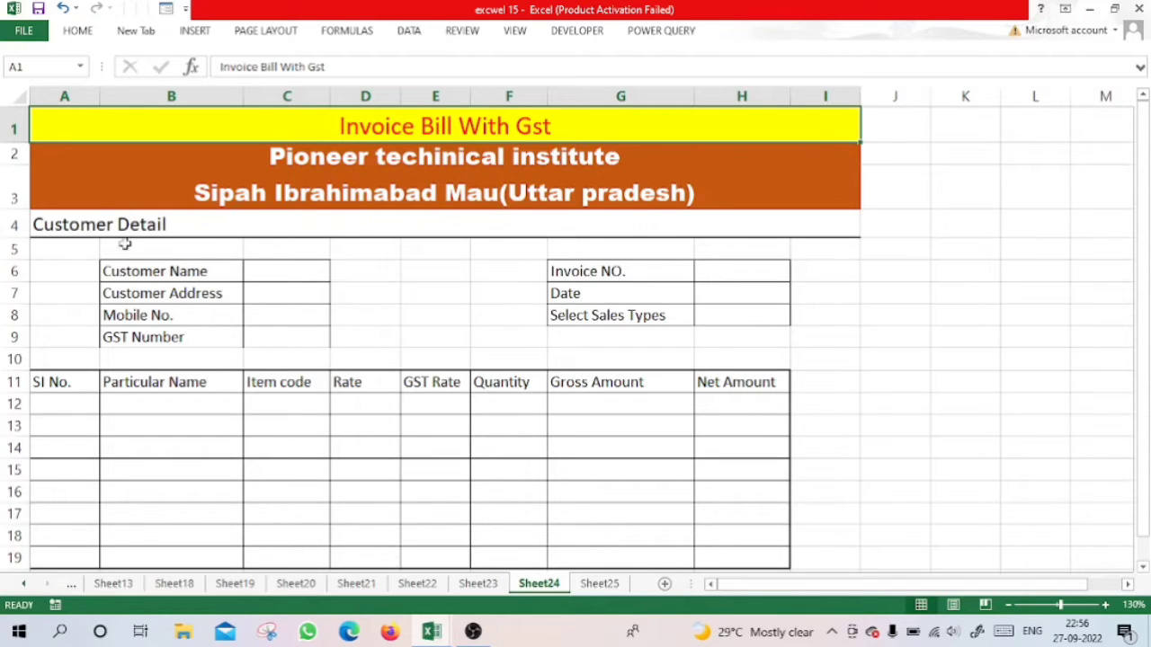
pyautogui.click(275, 280)
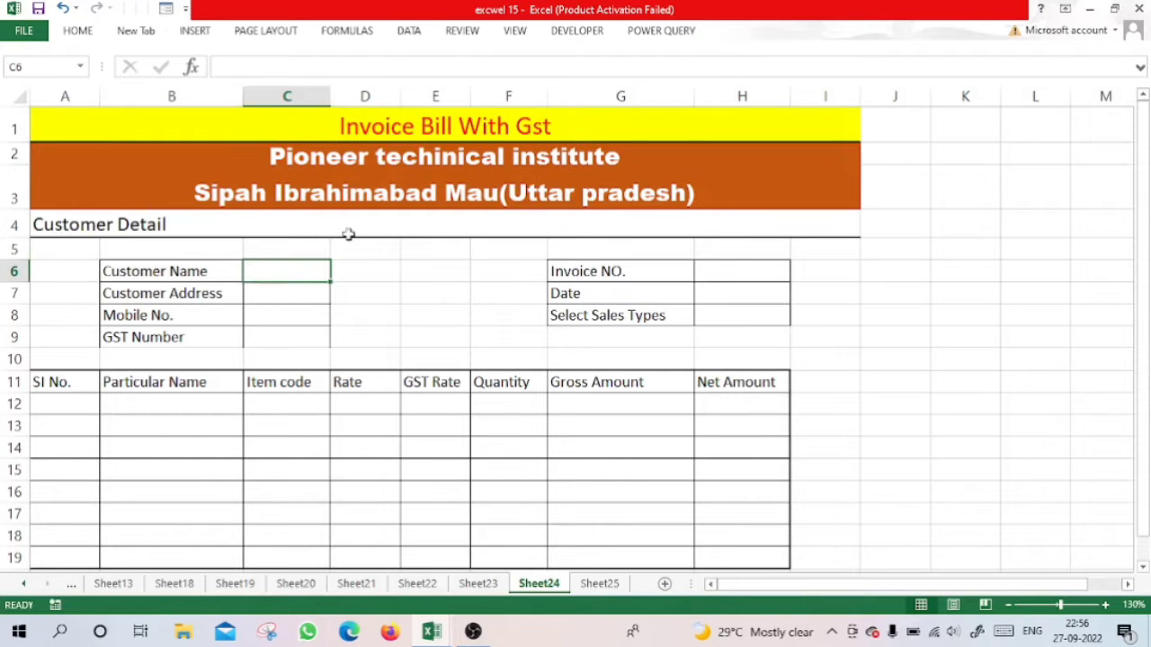
pyautogui.click(593, 585)
pyautogui.moveTo(91, 122); pyautogui.dragTo(799, 134)
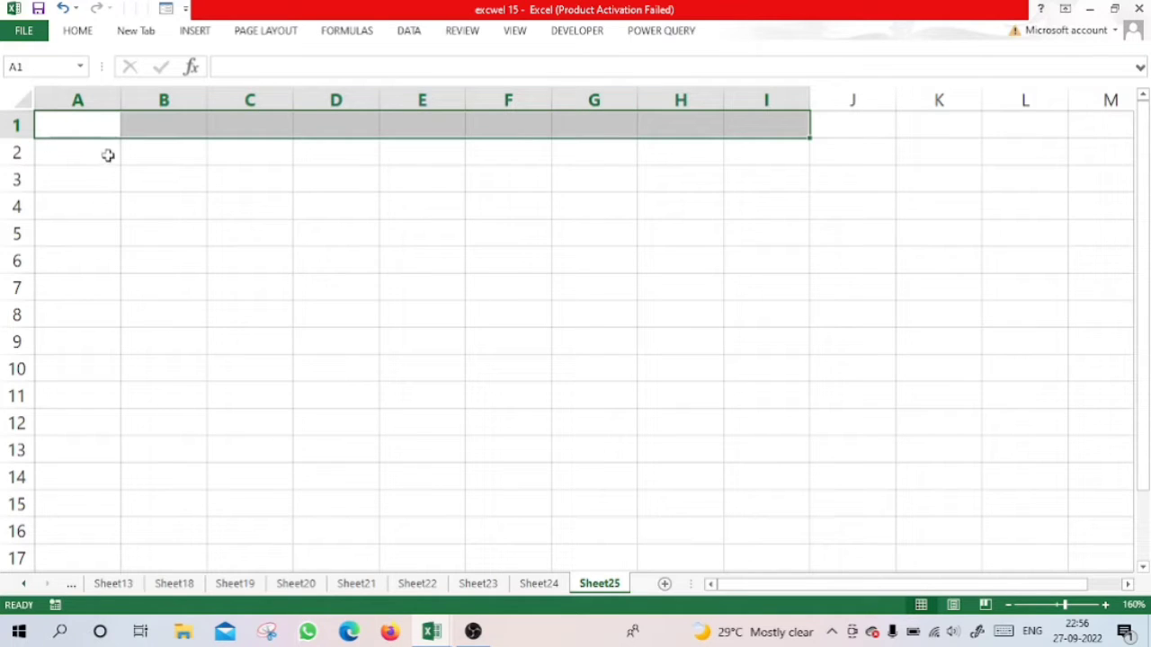
pyautogui.click(532, 584)
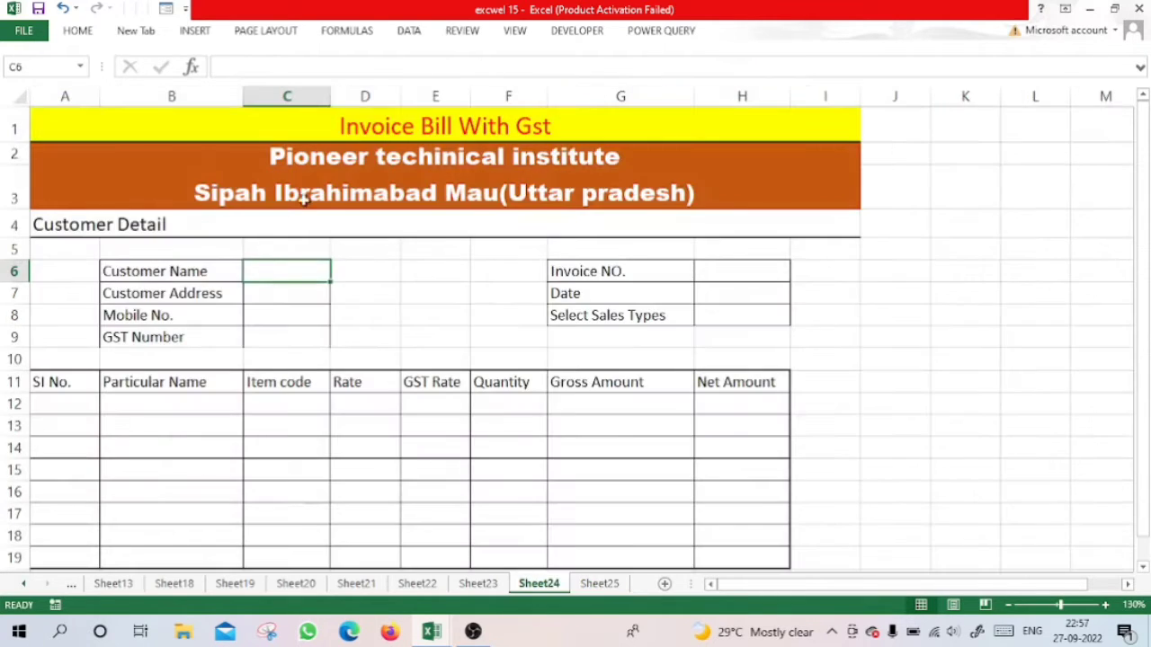
pyautogui.click(321, 134)
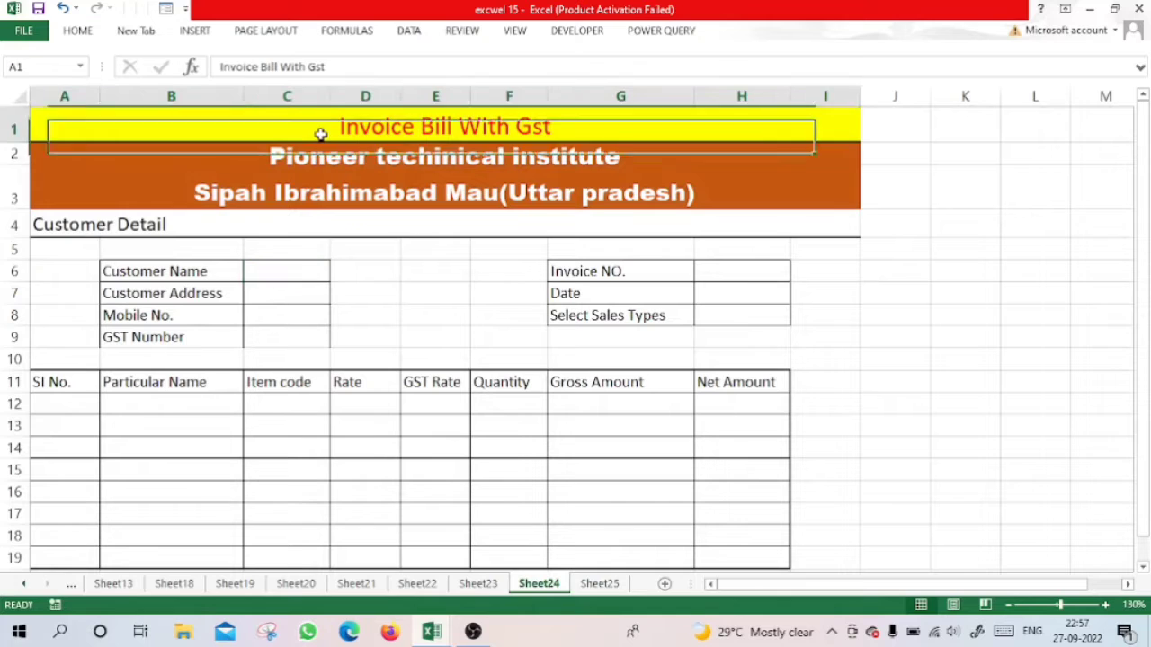
pyautogui.click(275, 162)
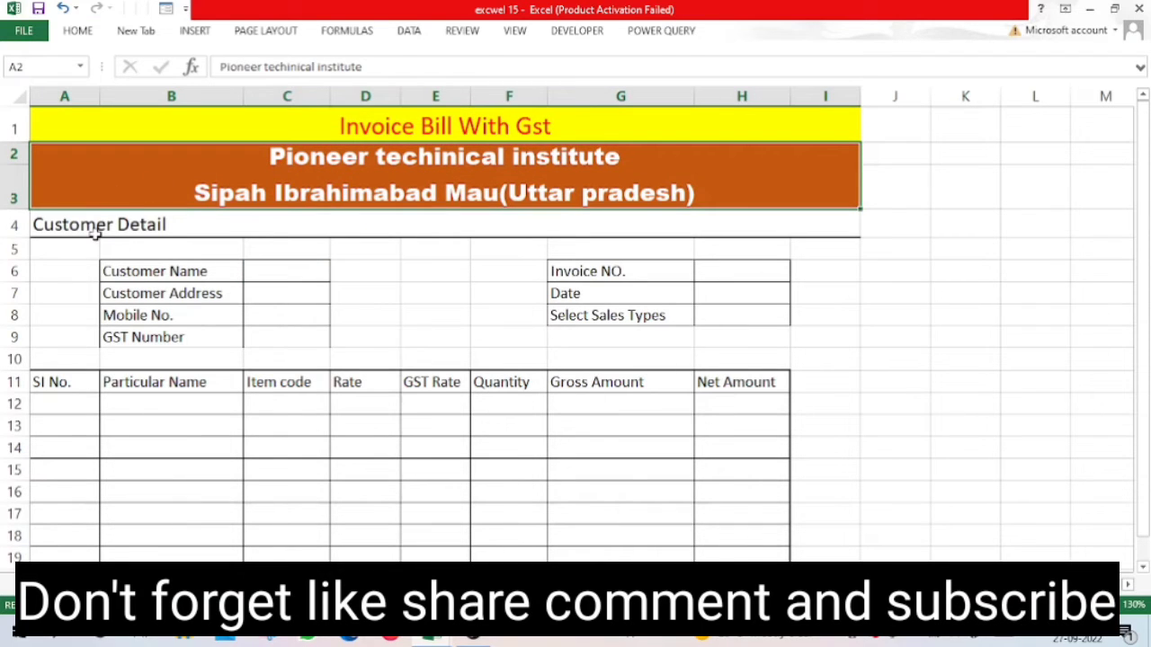
# Fill in the customer's name in C6 and the customer's address in C7.
pyautogui.click(256, 271)
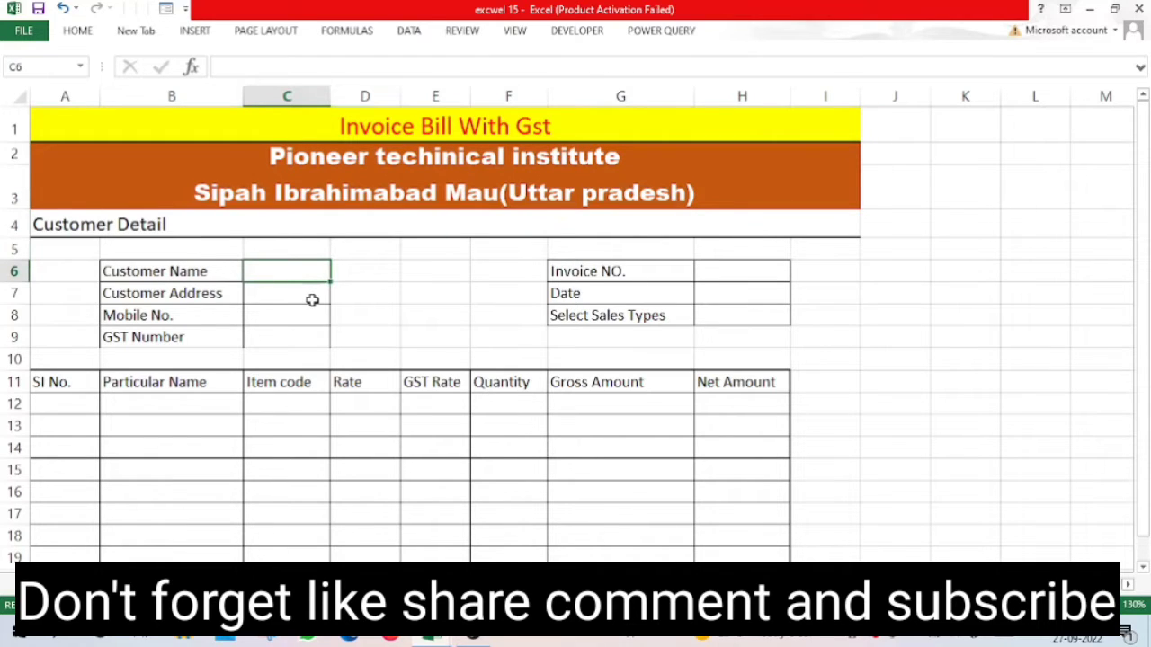
pyautogui.write('A')
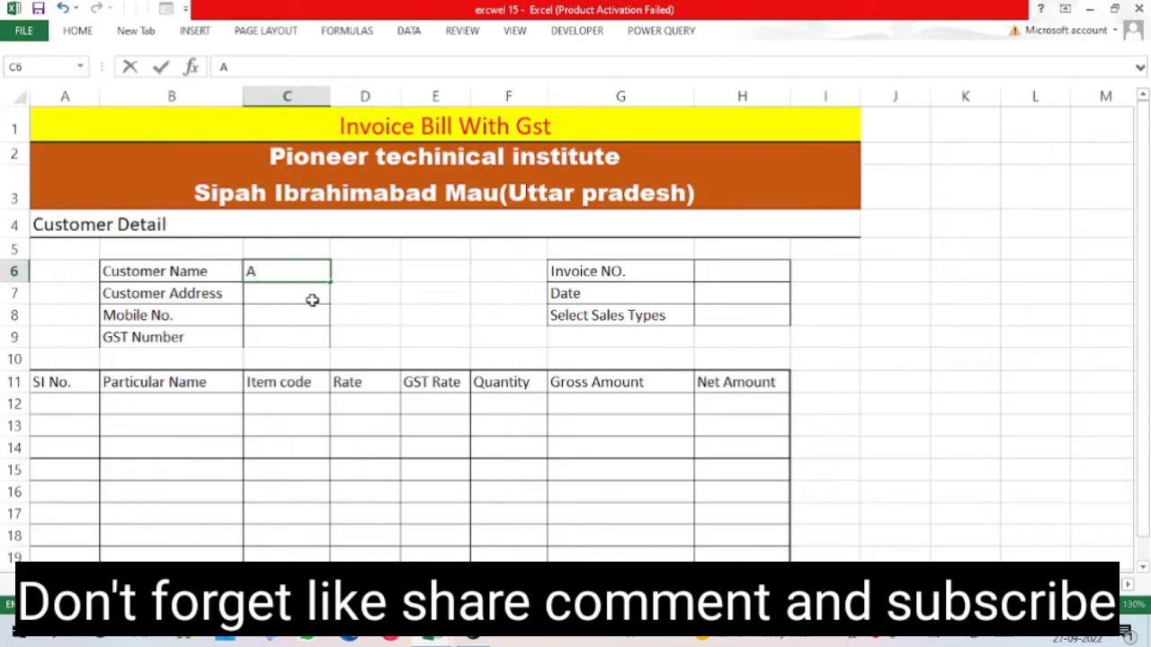
pyautogui.write('nnu')
pyautogui.press('Return')
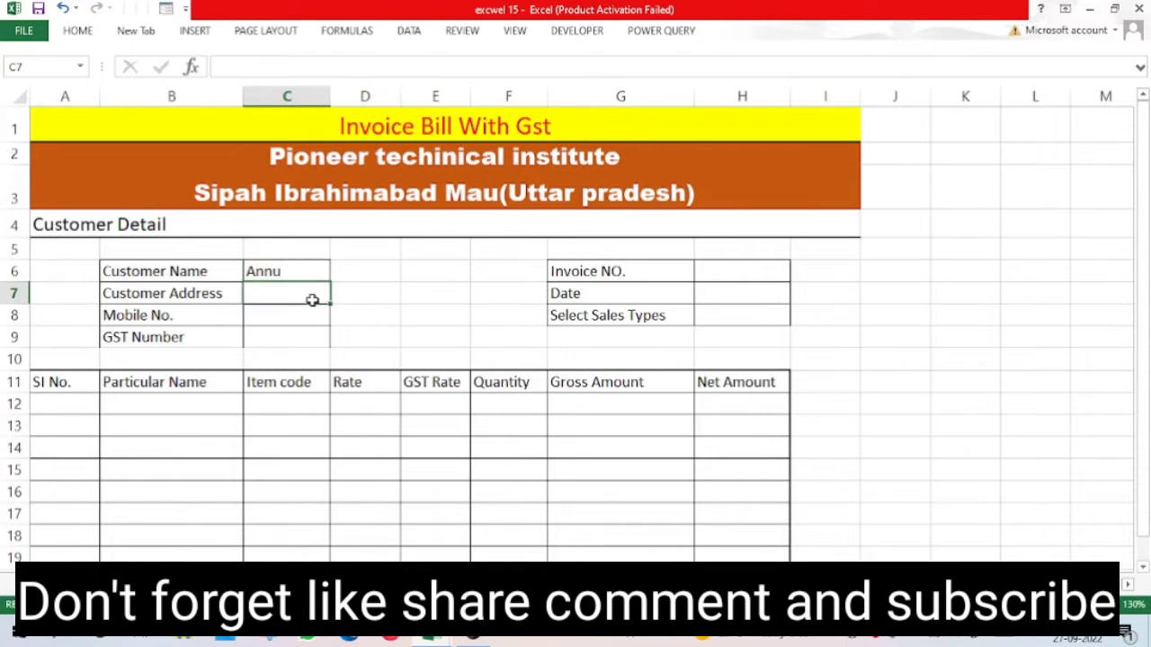
pyautogui.write('Ma')
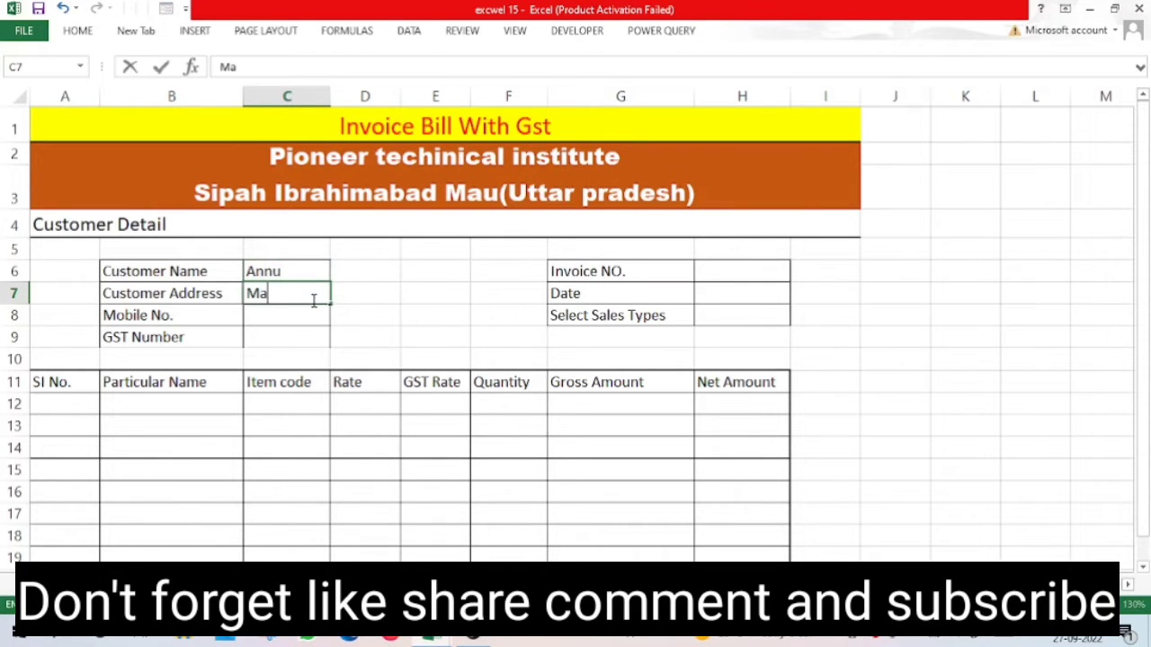
pyautogui.write('u')
pyautogui.press('Return')
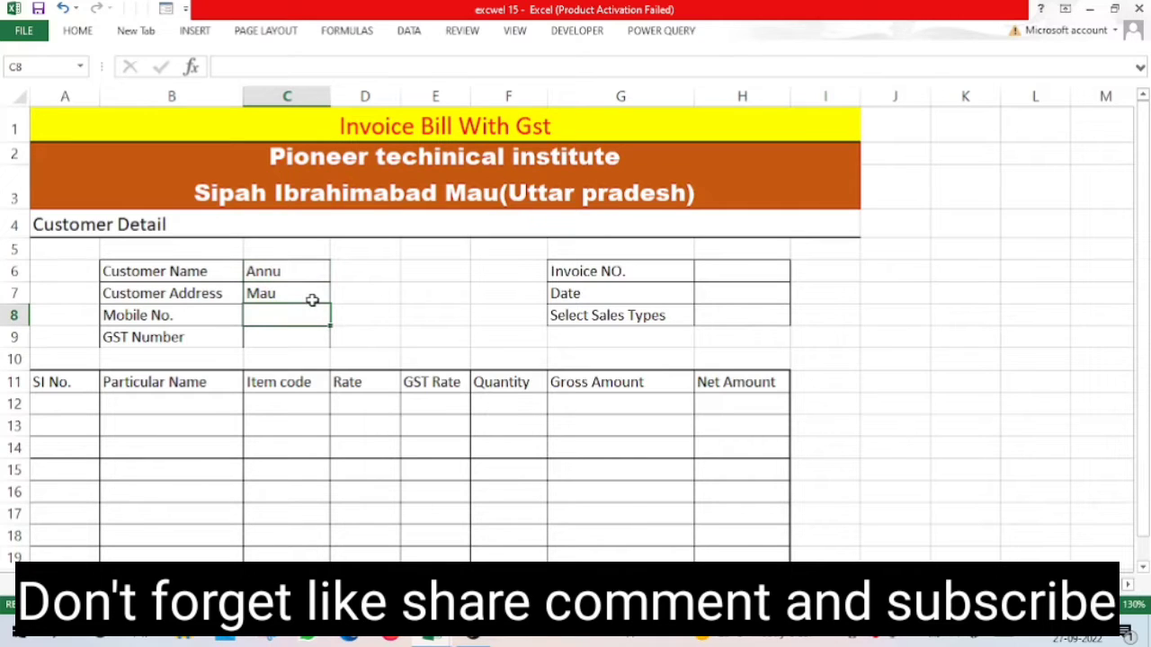
# Enter the customer's mobile number in C8.
pyautogui.write('876')
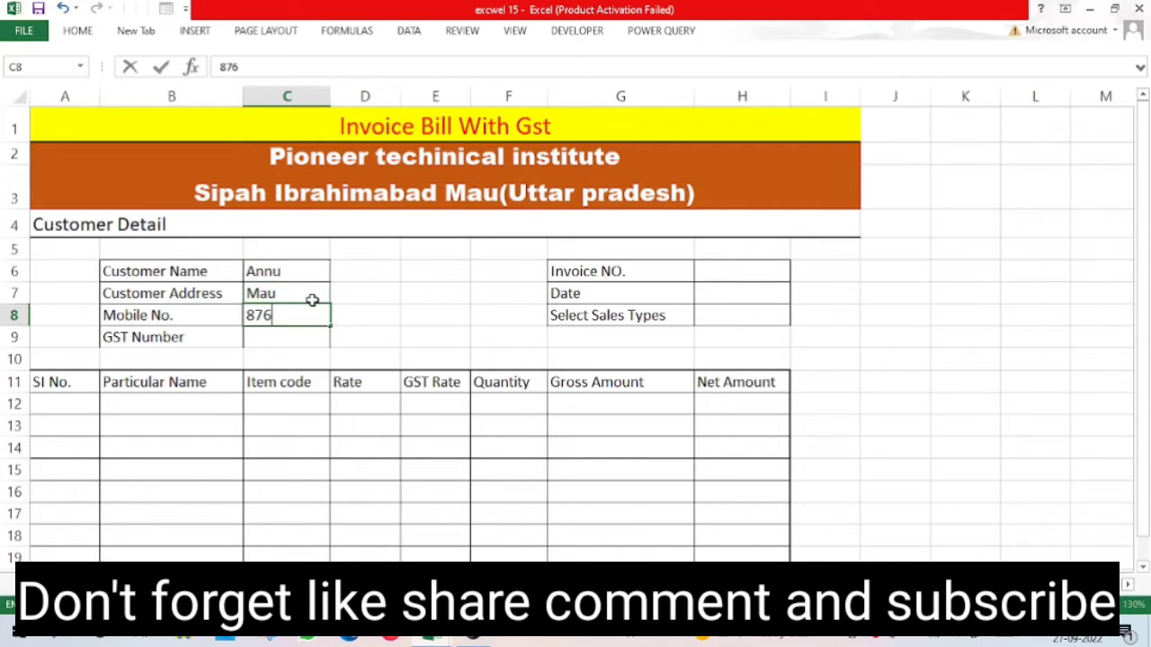
pyautogui.write('5432345')
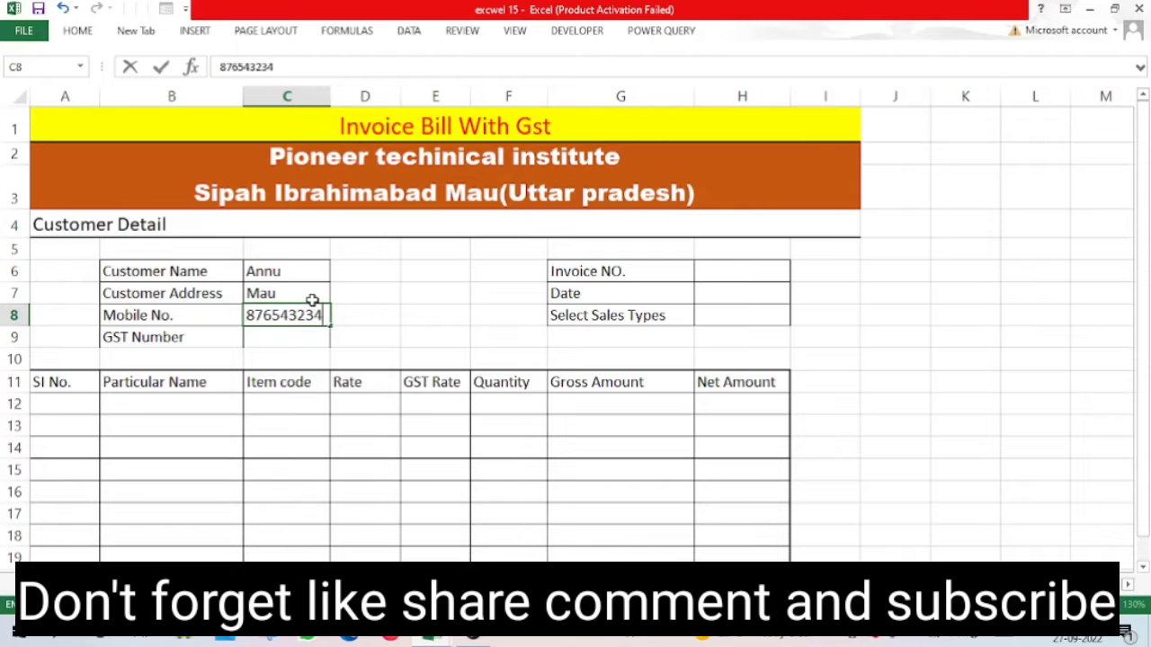
pyautogui.click(278, 337)
# Format the mobile number in C8 as Number without decimals and widen column C to fit it.
pyautogui.click(282, 313)
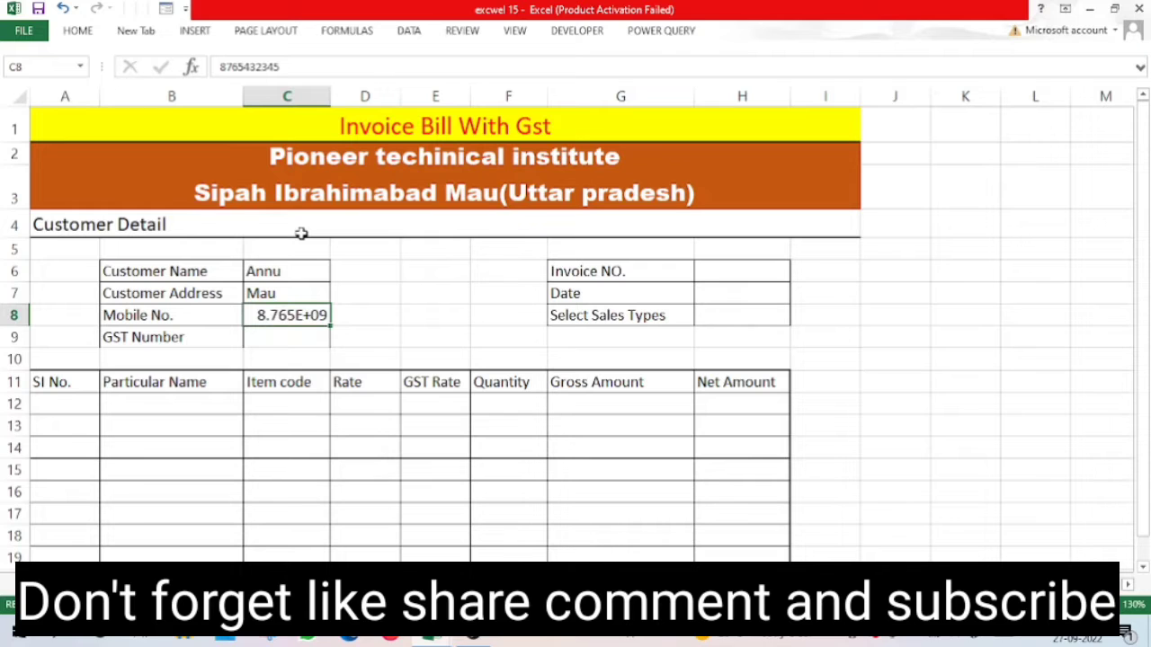
pyautogui.hotkey('ctrl', 'p')
pyautogui.press('Escape')
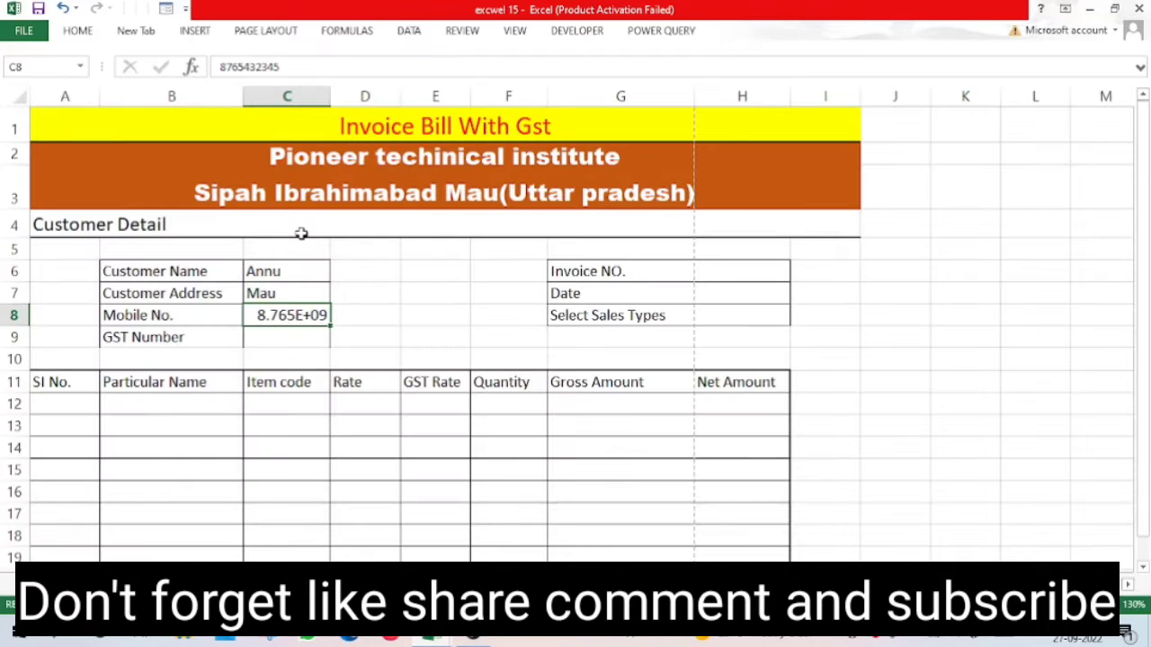
pyautogui.hotkey('ctrl', 'F1')
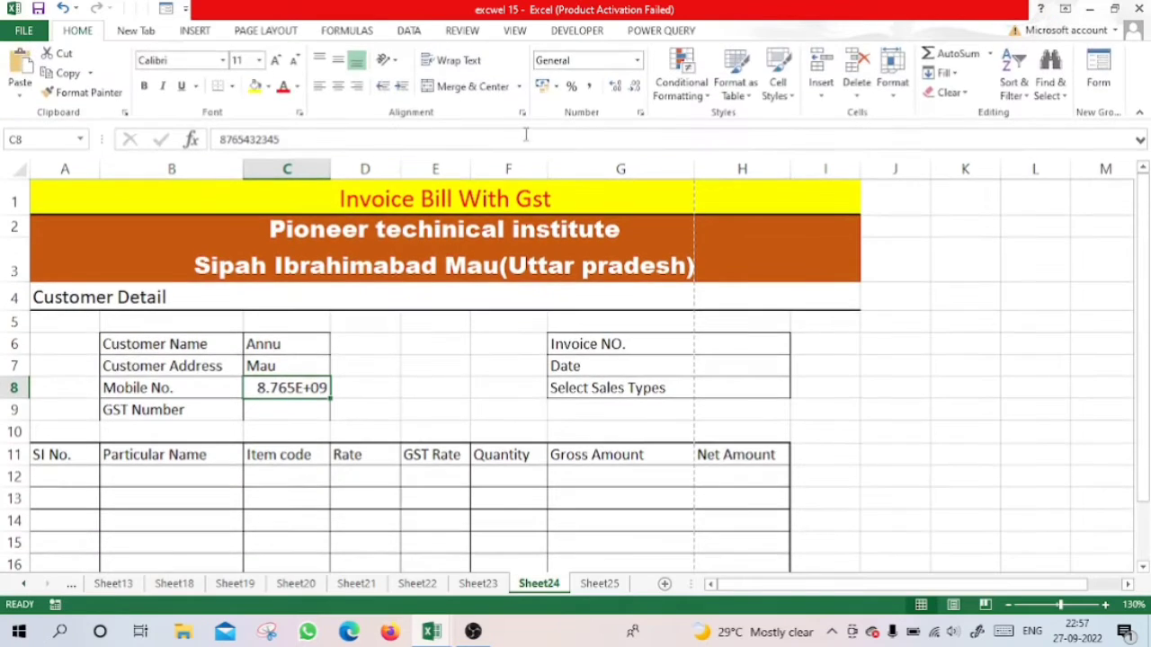
pyautogui.click(636, 60)
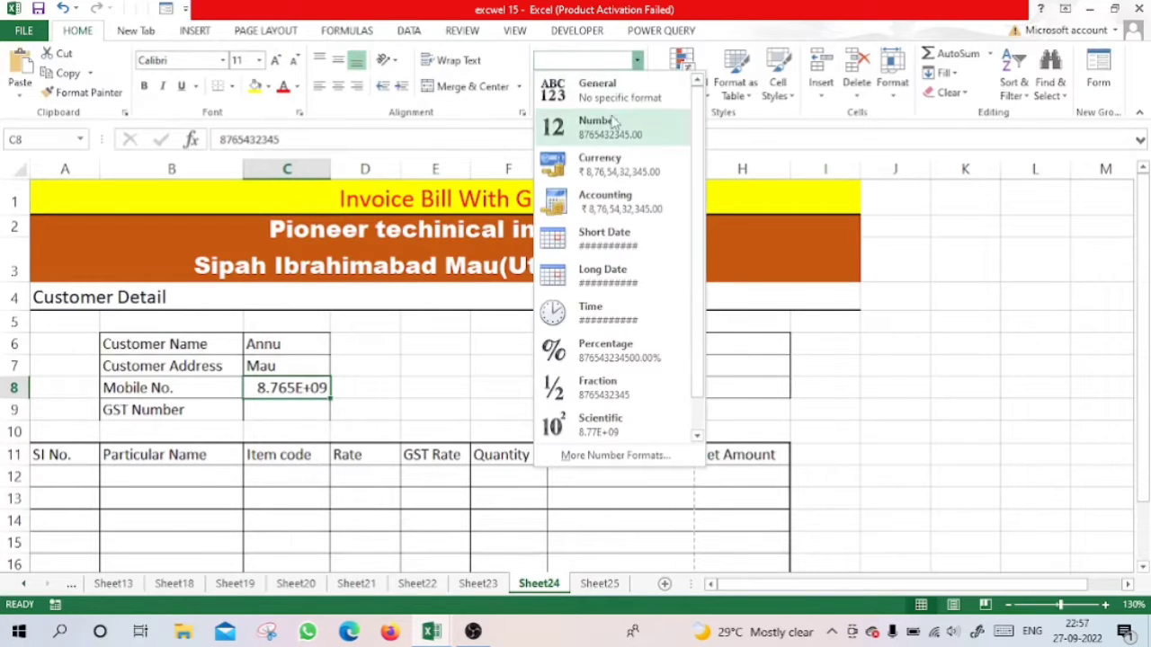
pyautogui.click(612, 130)
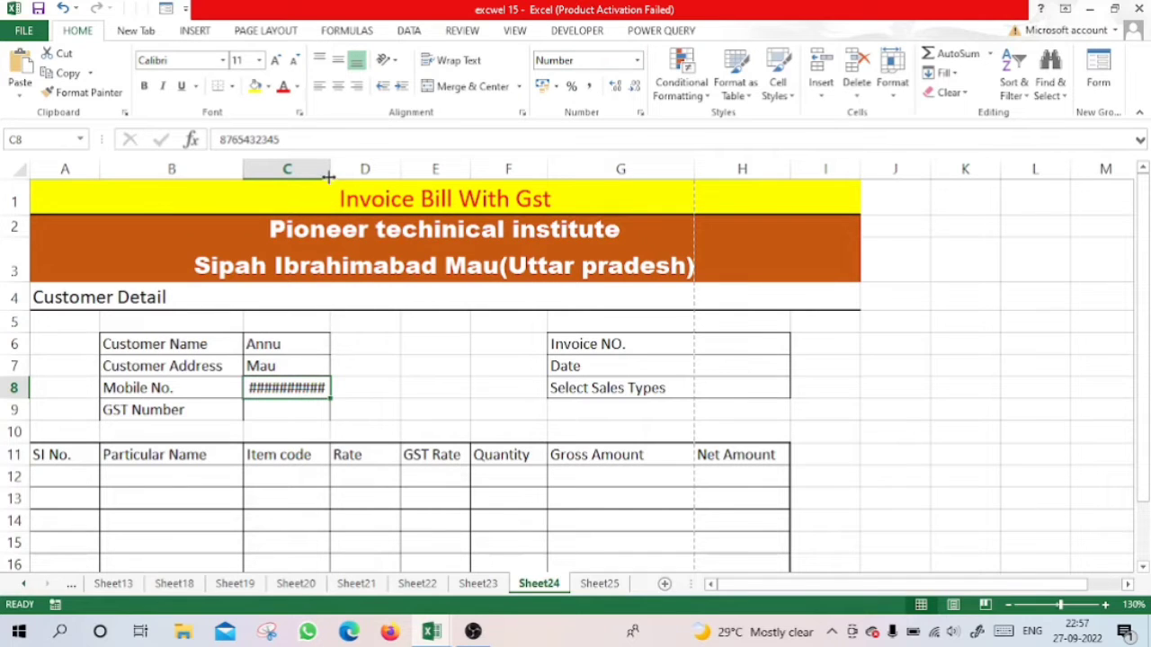
pyautogui.moveTo(329, 169); pyautogui.dragTo(378, 171)
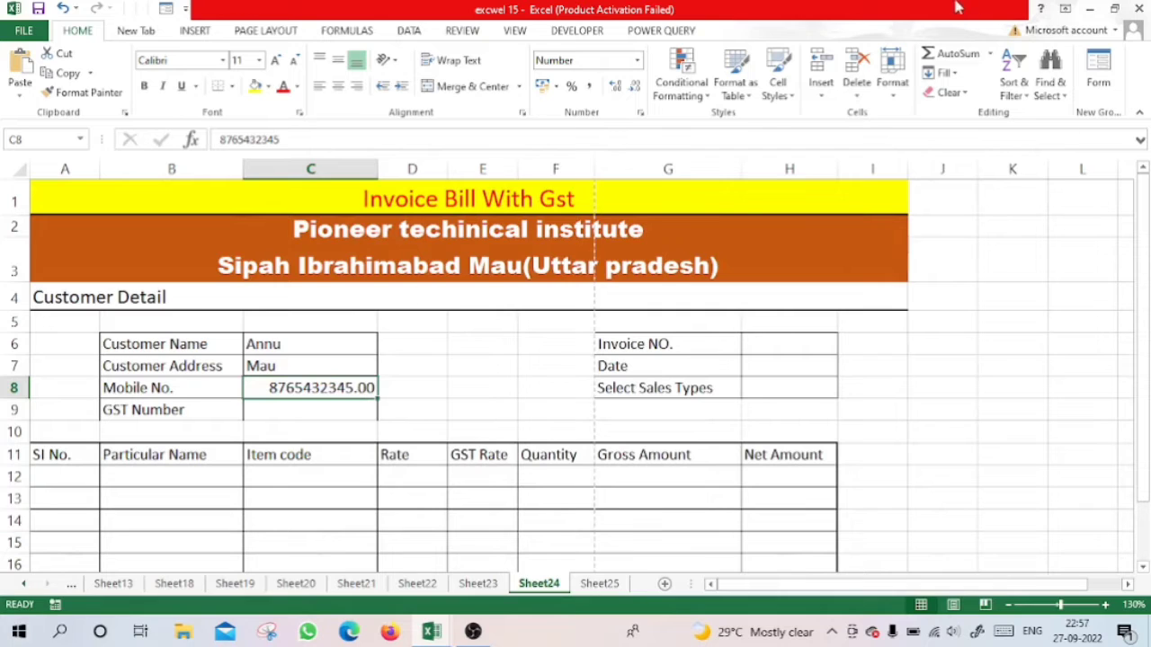
pyautogui.click(634, 86)
pyautogui.click(633, 86)
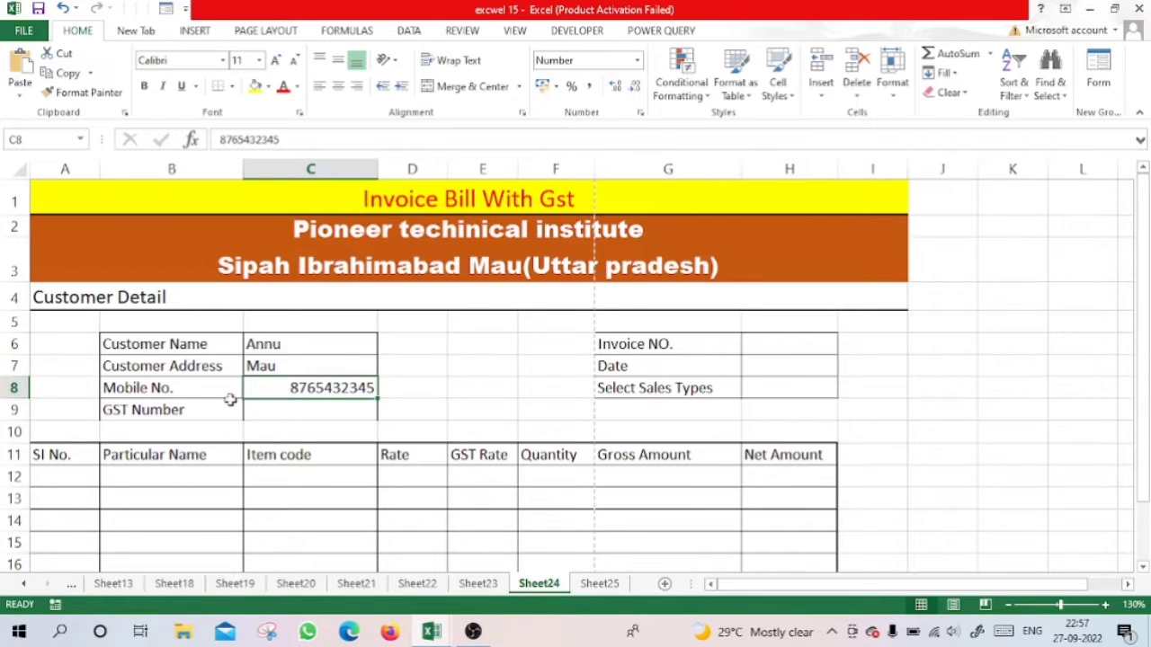
# Enter 101 as the invoice number in H6.
pyautogui.click(307, 416)
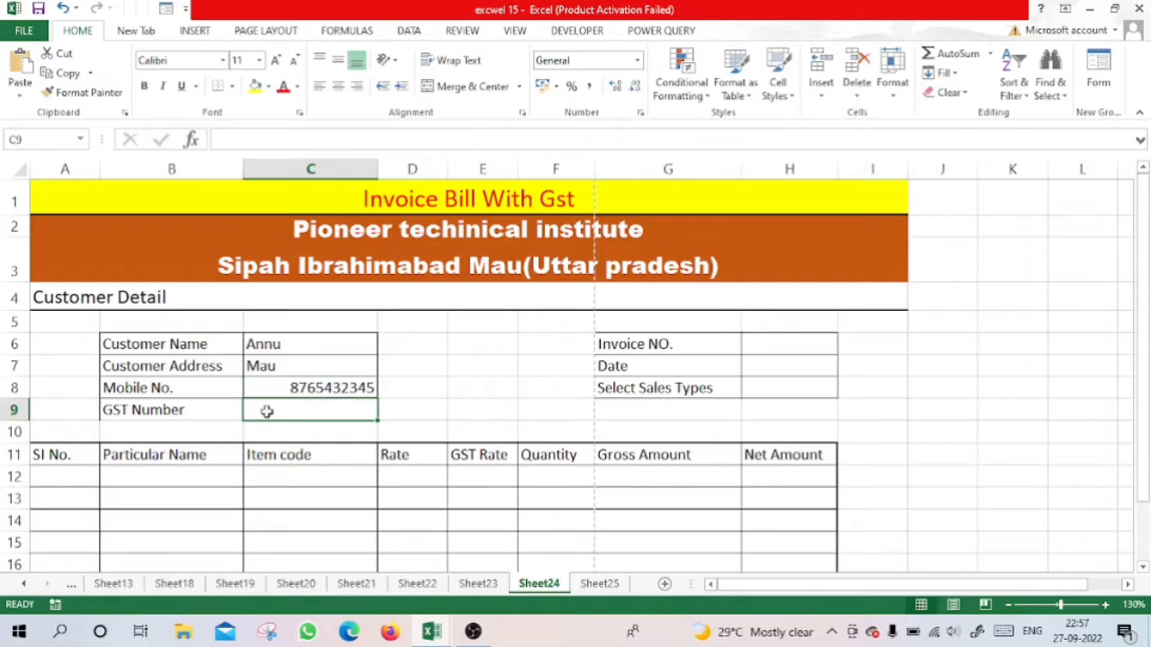
pyautogui.click(765, 340)
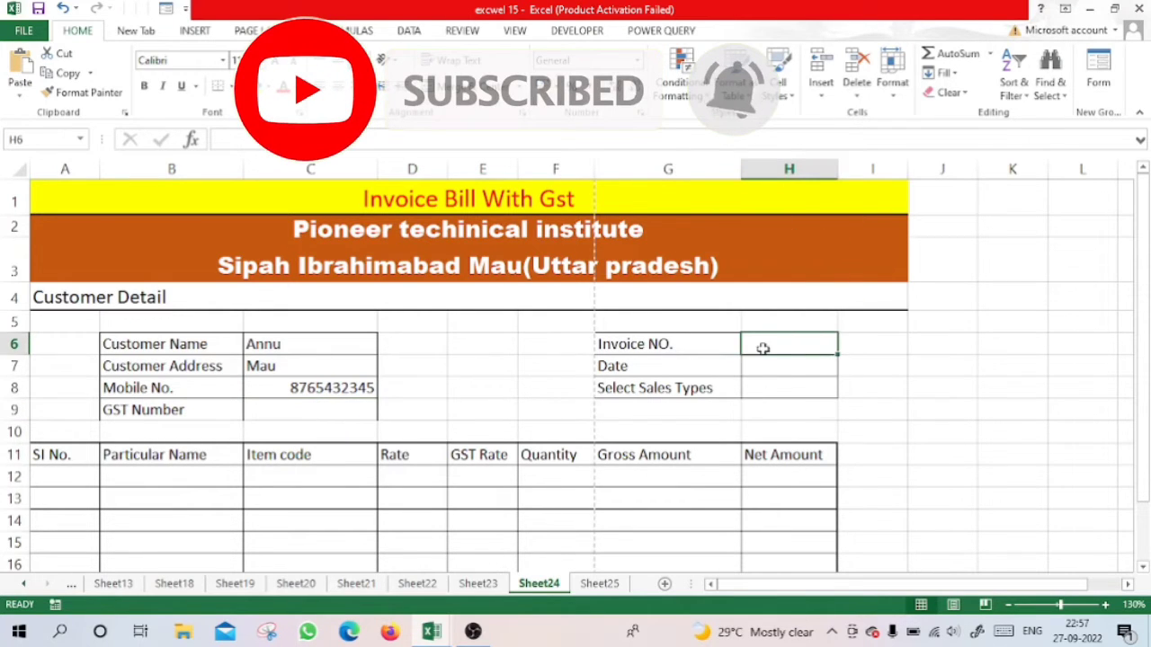
pyautogui.write('101')
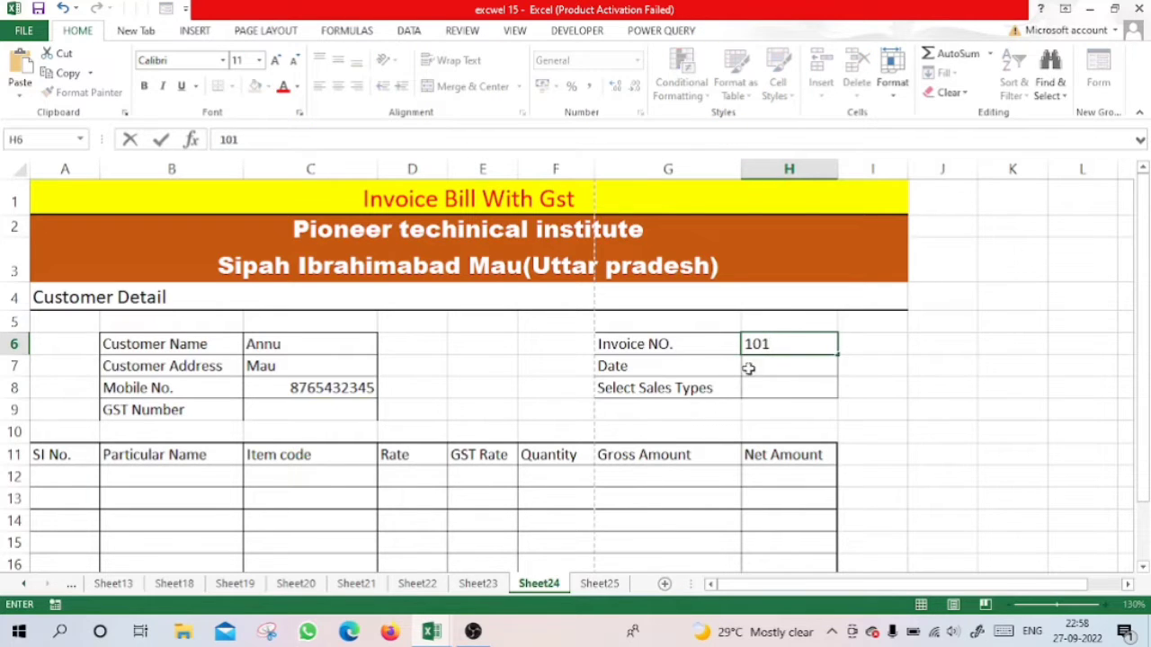
# Fill the invoice's Date cell H7 with the current date using the formula =TODAY().
pyautogui.click(745, 367)
pyautogui.write('=')
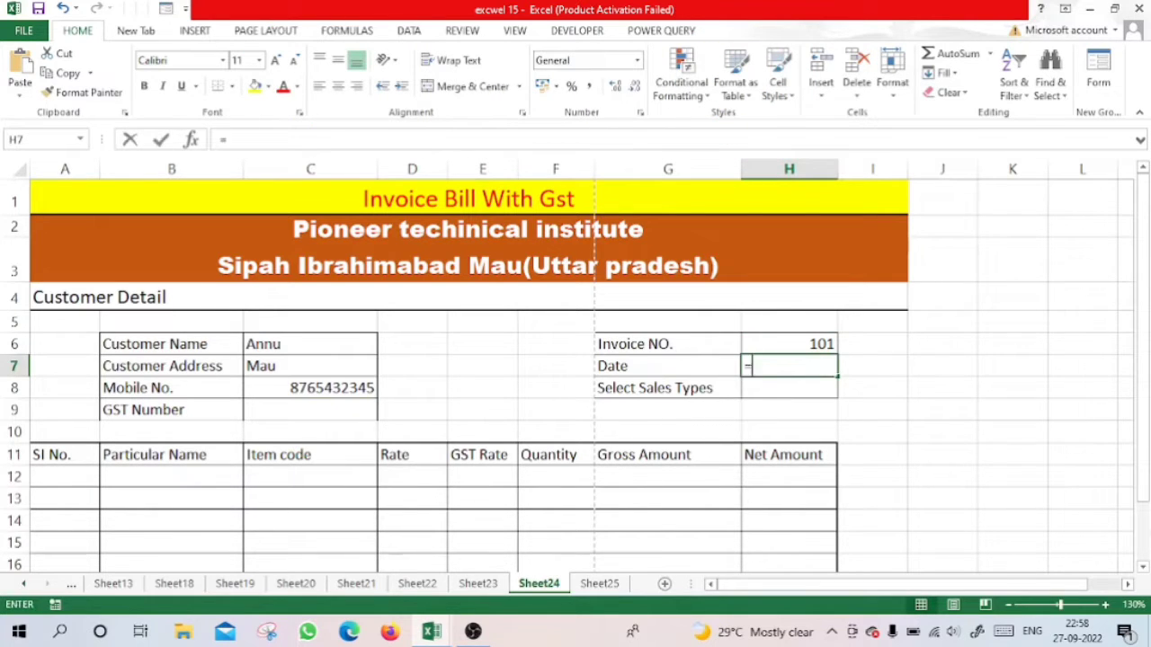
pyautogui.write('to')
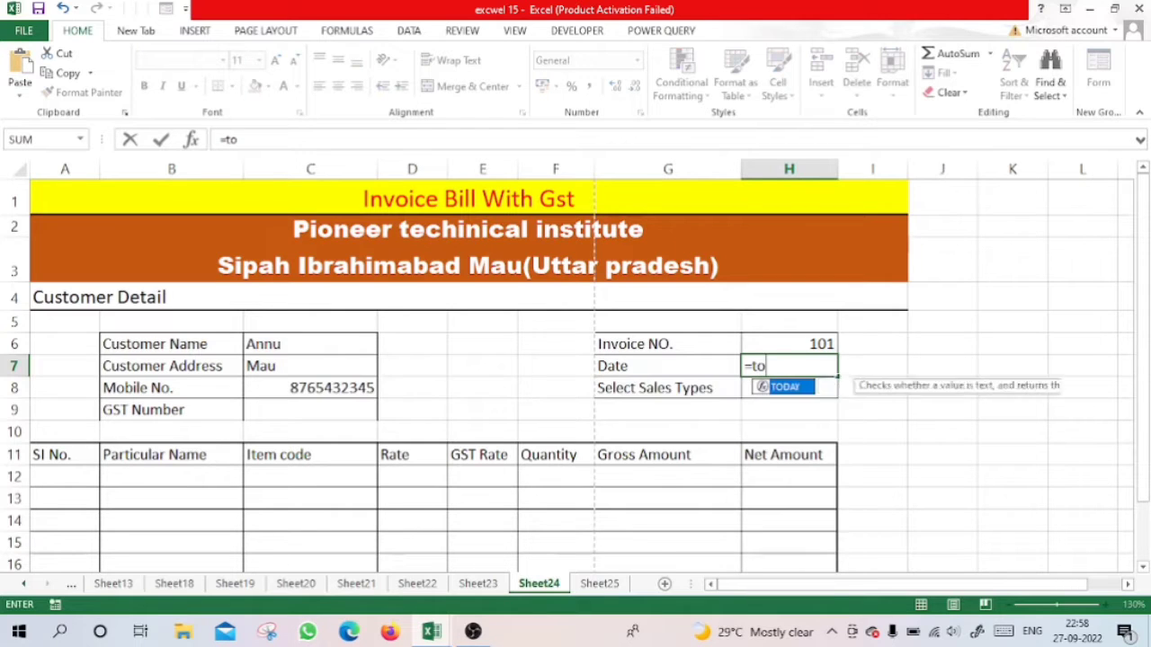
pyautogui.write('day')
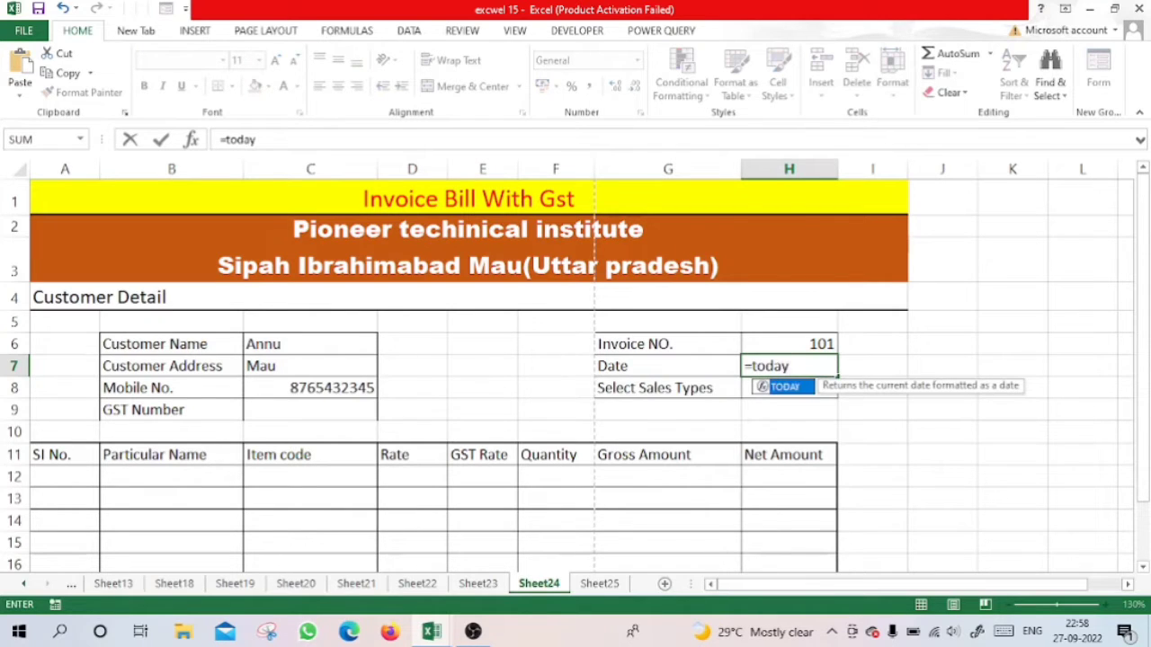
pyautogui.write('()')
pyautogui.press('Return')
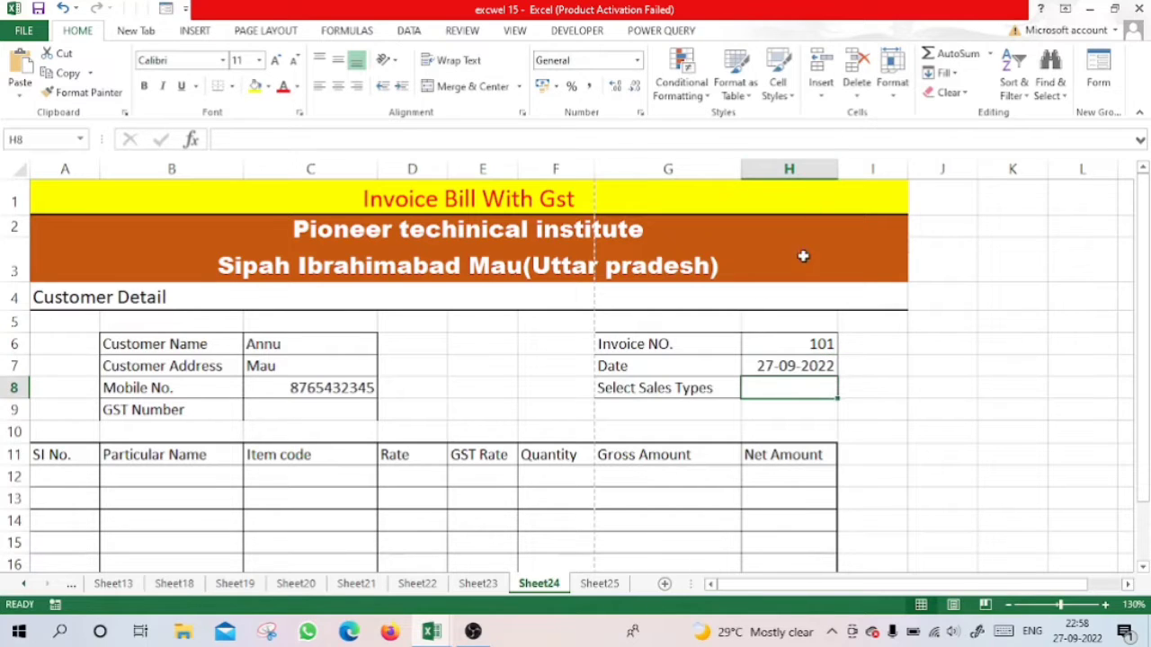
# Review the available date formats for the invoice date in H7.
pyautogui.click(796, 369)
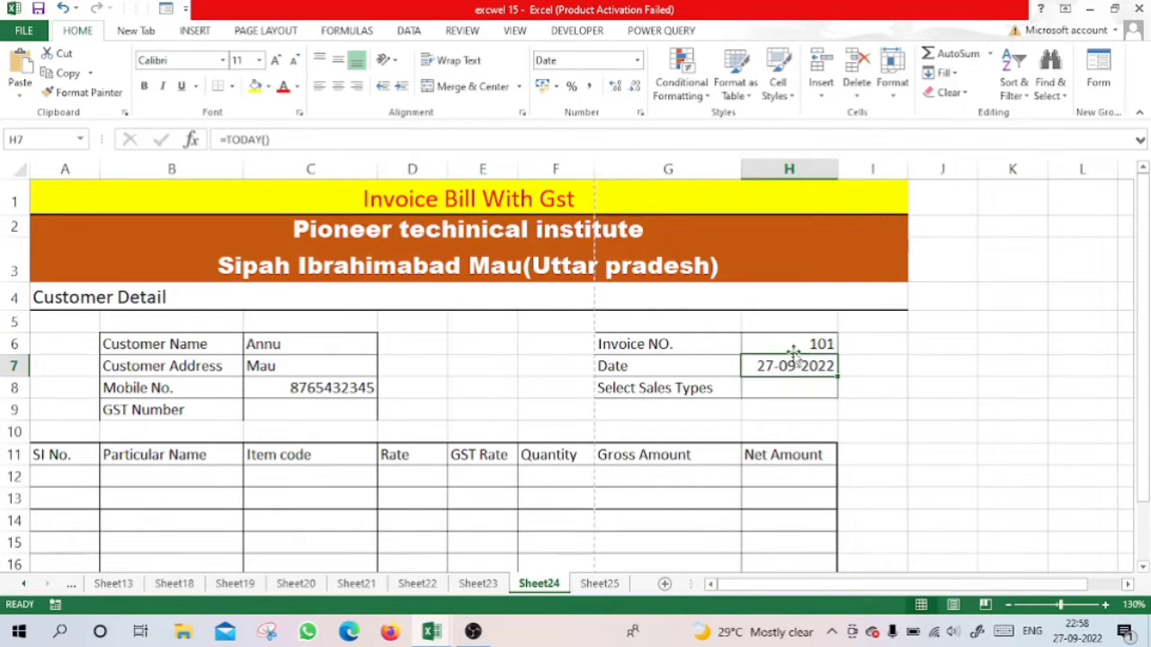
pyautogui.click(640, 113)
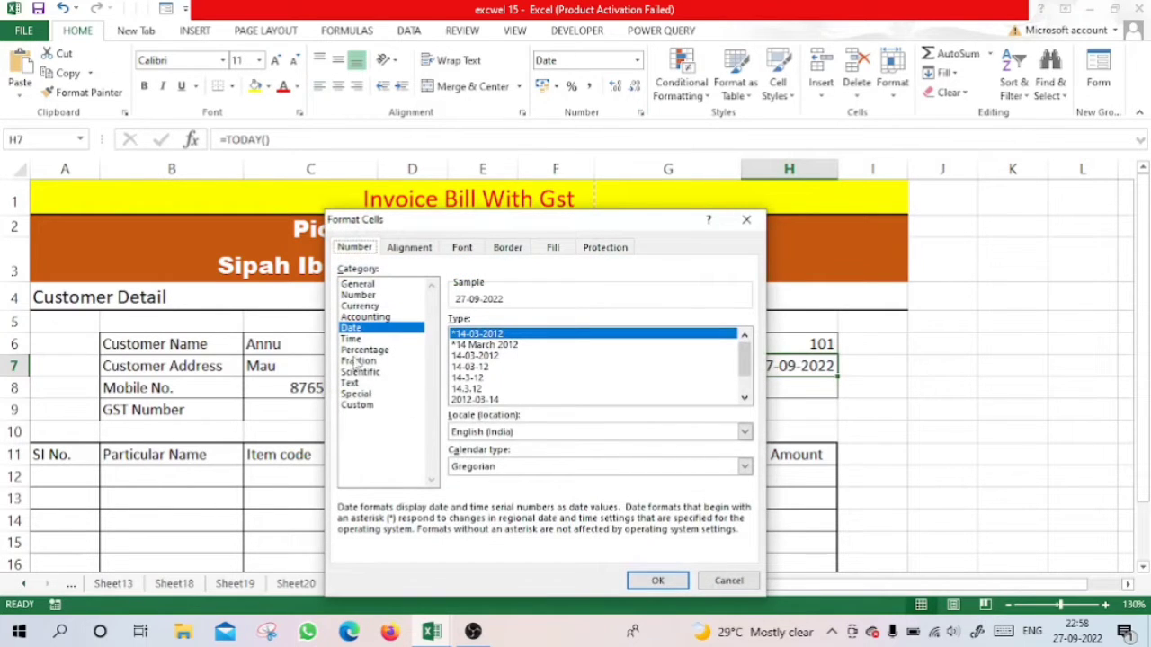
pyautogui.click(486, 366)
pyautogui.click(657, 581)
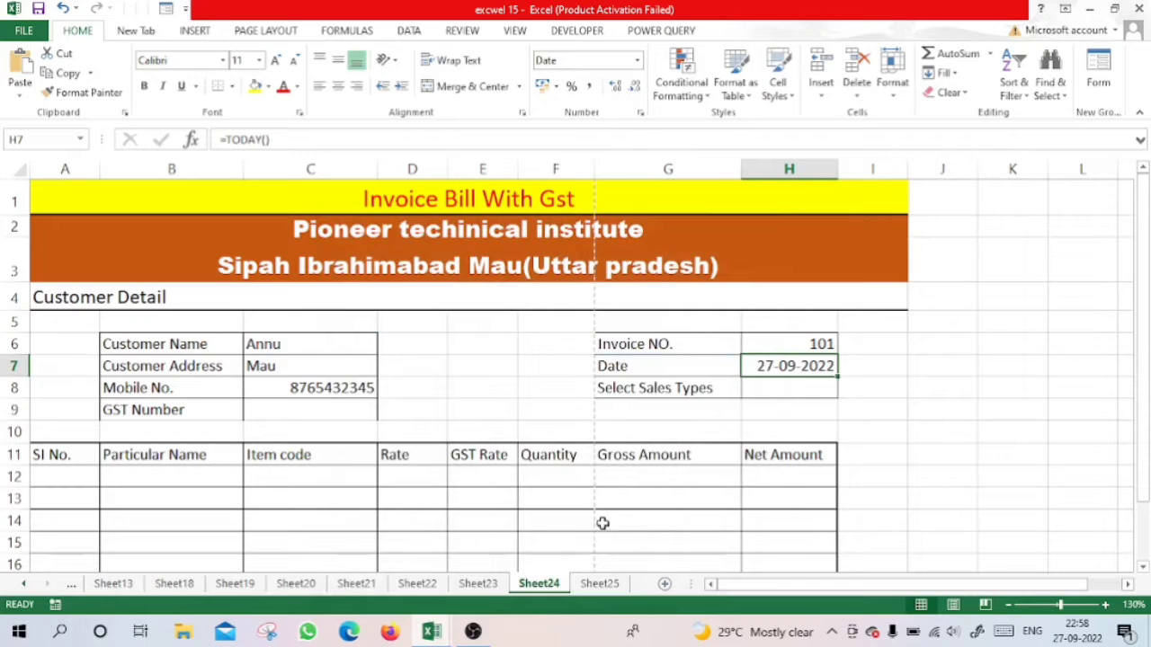
# Check the item list with codes, rates and GST rates on Sheet23, and return to the invoice on Sheet24.
pyautogui.click(477, 583)
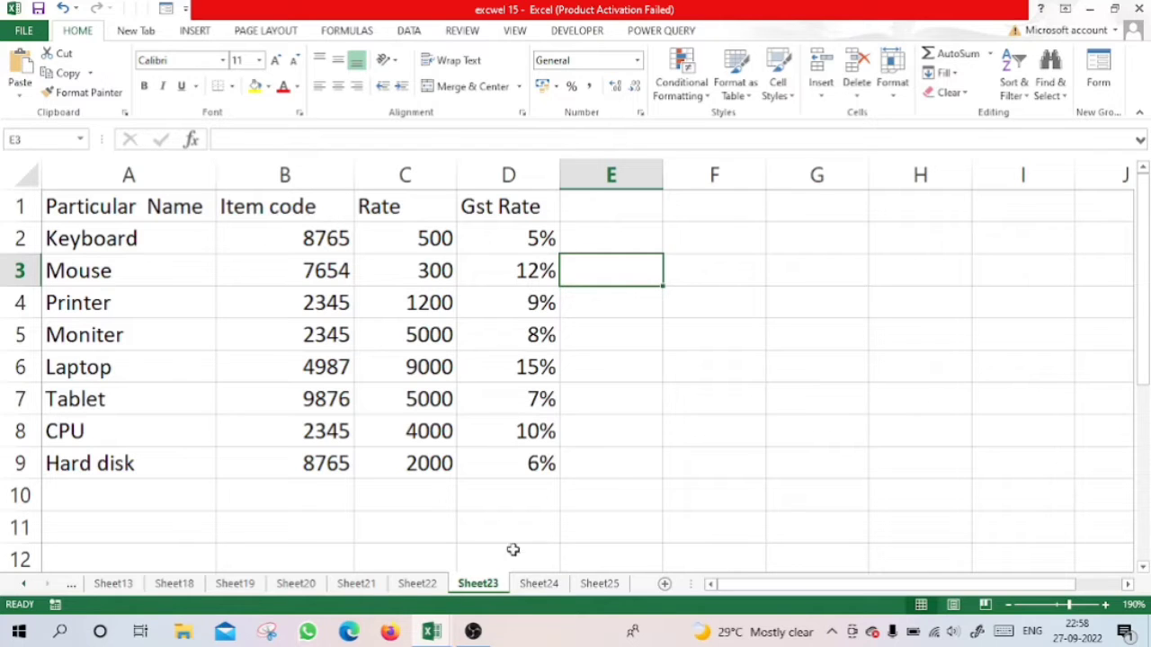
pyautogui.click(540, 584)
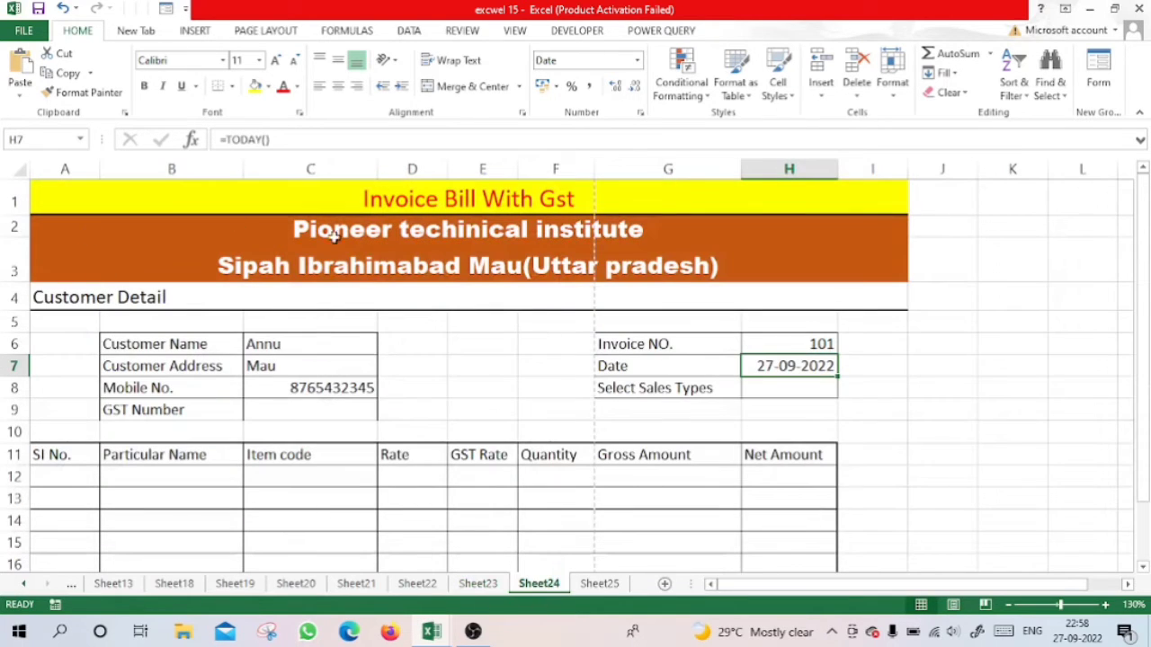
# Left-align the customer name, address and mobile number entries in C6:C8.
pyautogui.moveTo(279, 346); pyautogui.dragTo(282, 387)
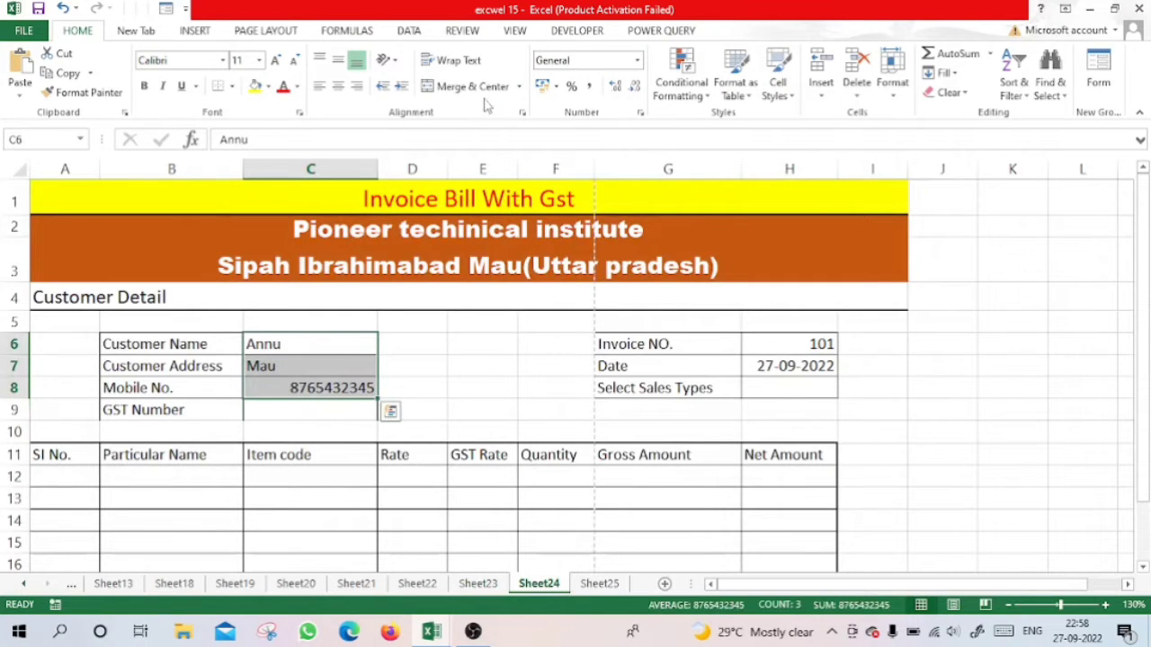
pyautogui.click(357, 86)
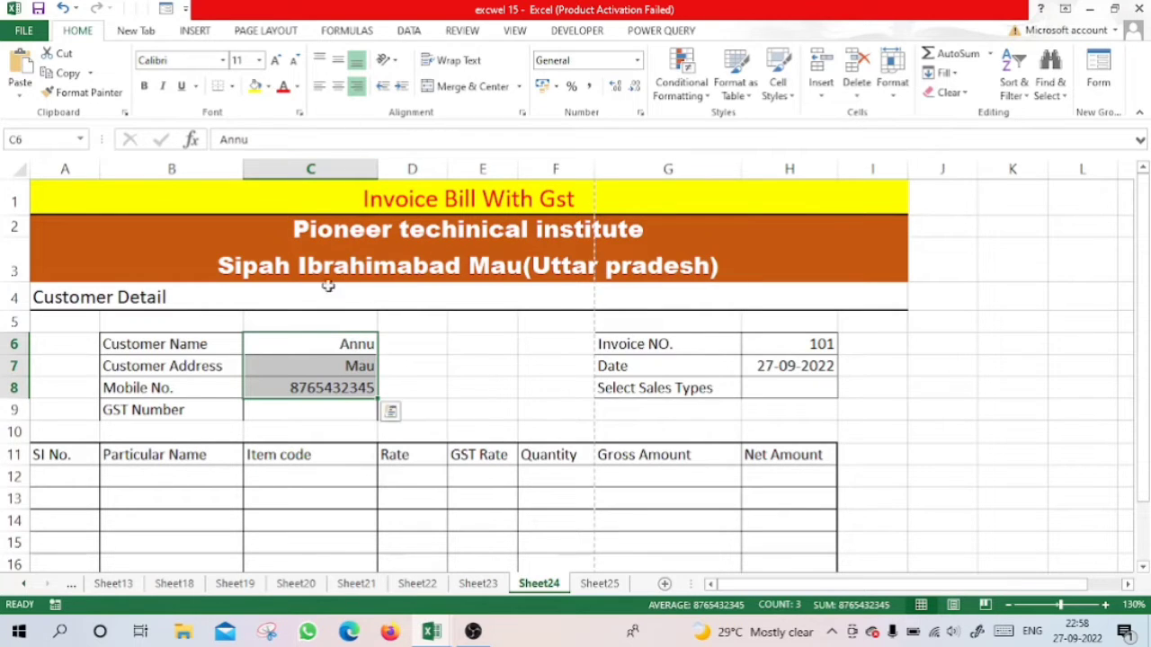
pyautogui.click(316, 87)
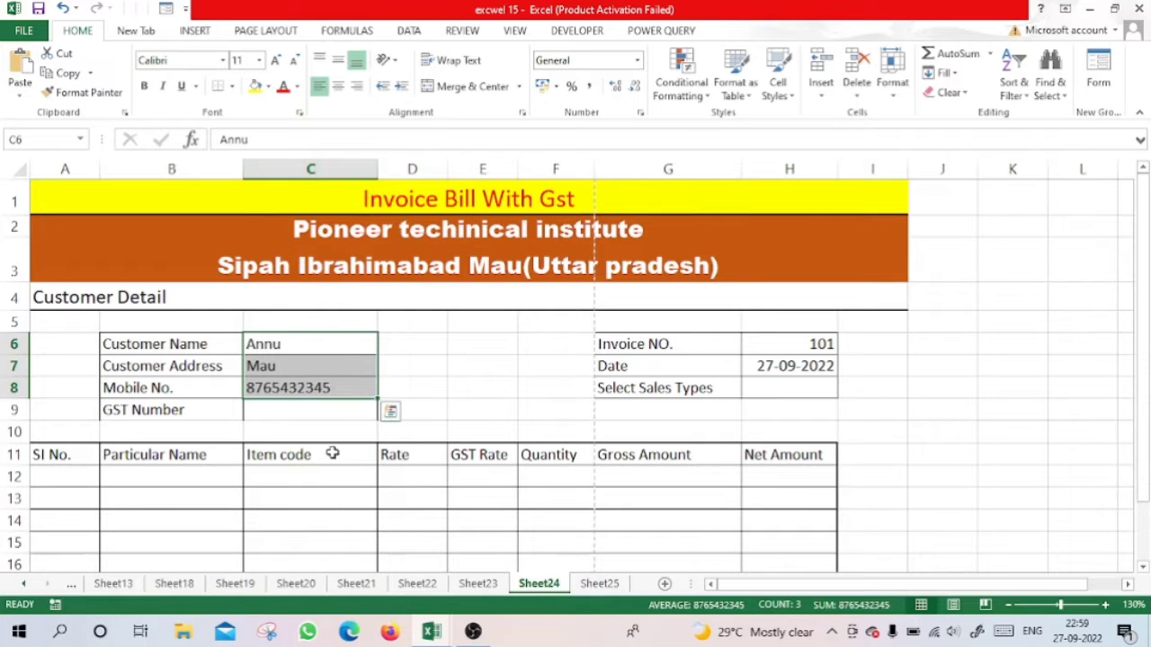
# Enter the serial number formula =IF(B12="","",ROW(1:1)) in A12 and fill it down the SI No. column to A19.
pyautogui.scroll(-2, 331, 449)
pyautogui.click(66, 300)
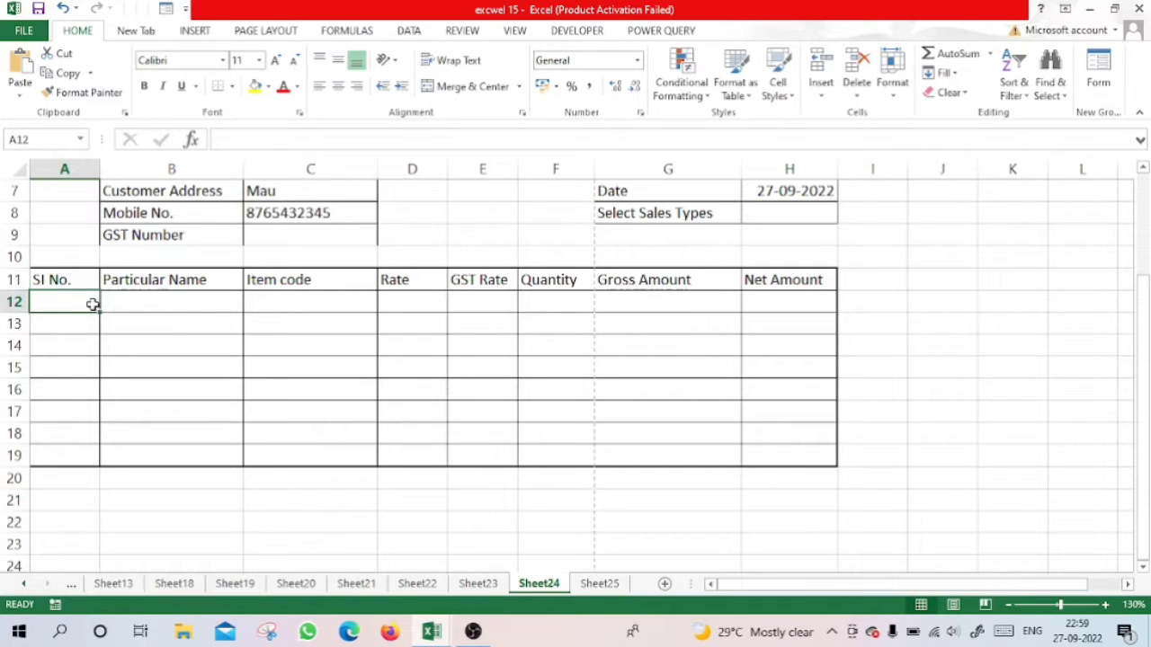
pyautogui.write('=if')
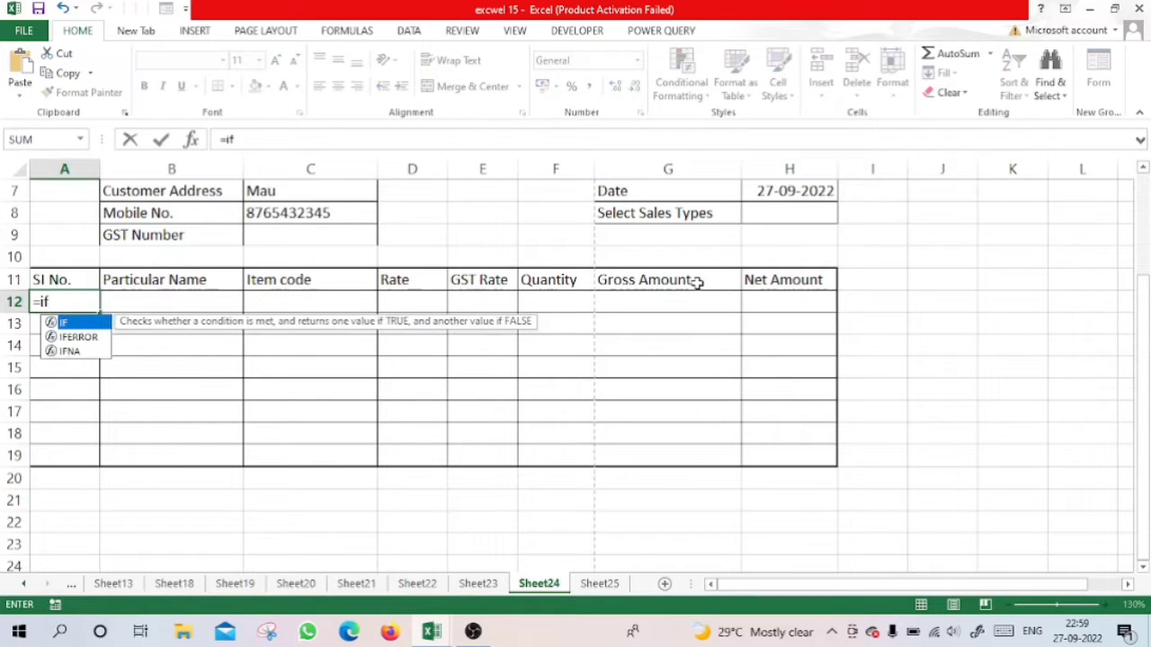
pyautogui.write('(')
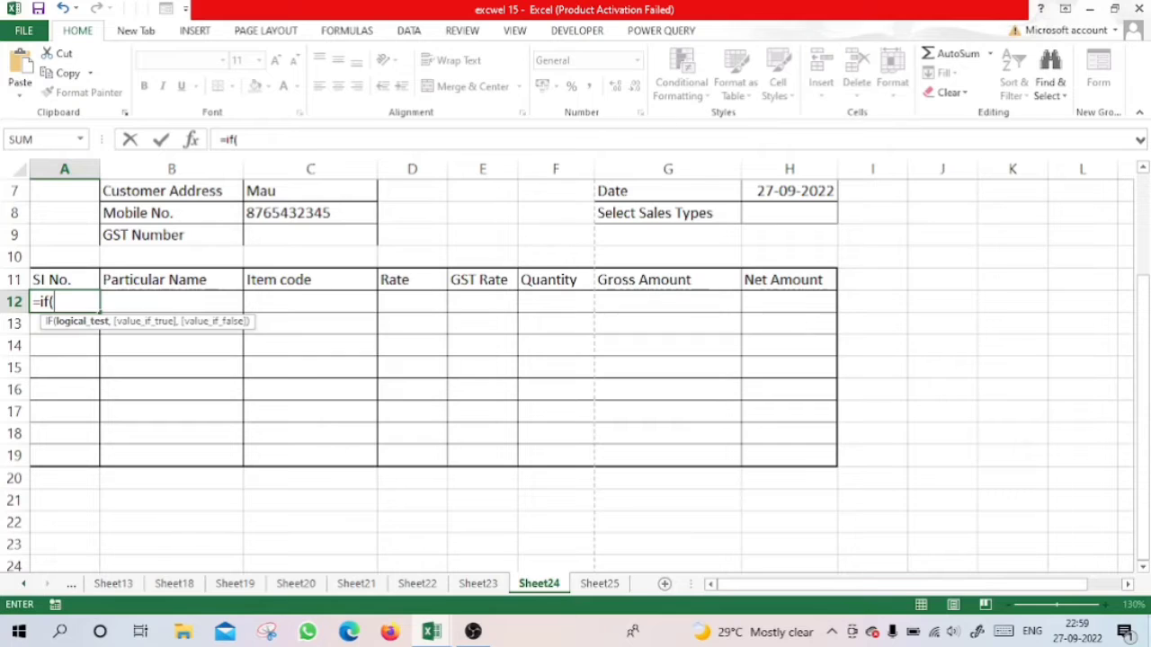
pyautogui.click(132, 306)
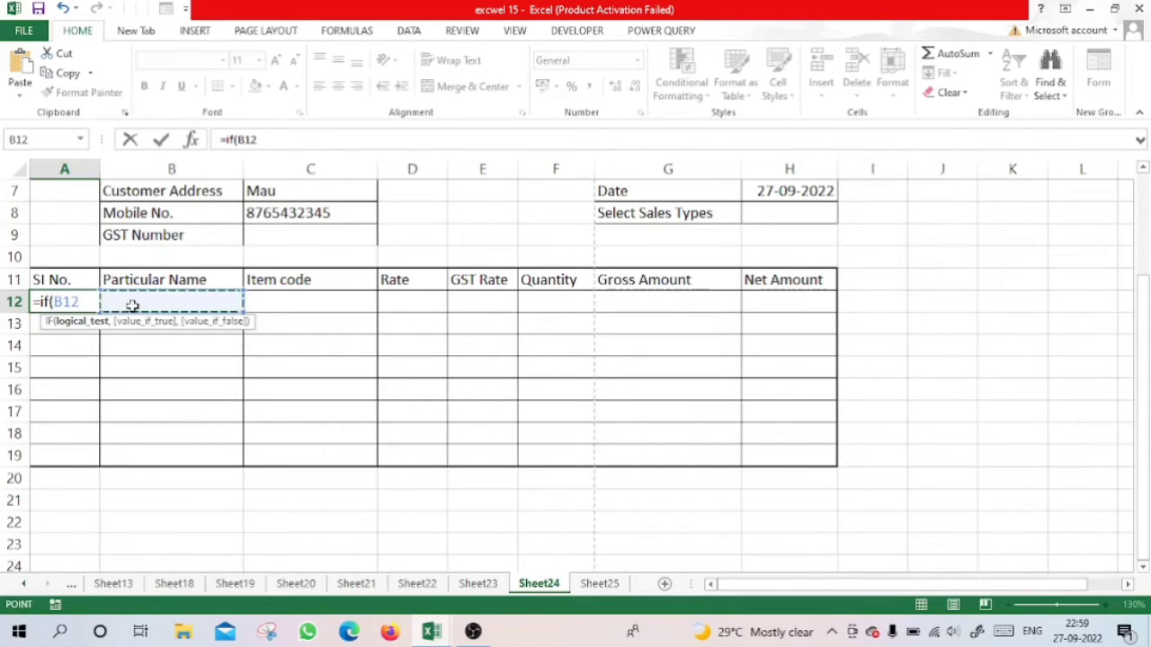
pyautogui.write('=')
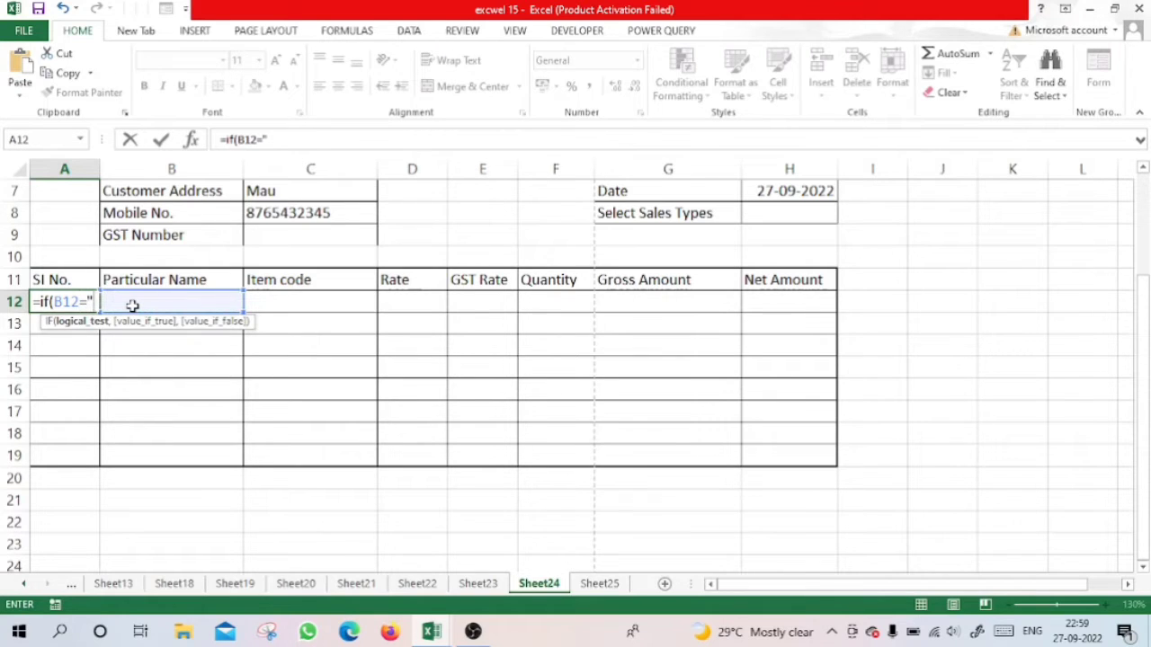
pyautogui.write('""')
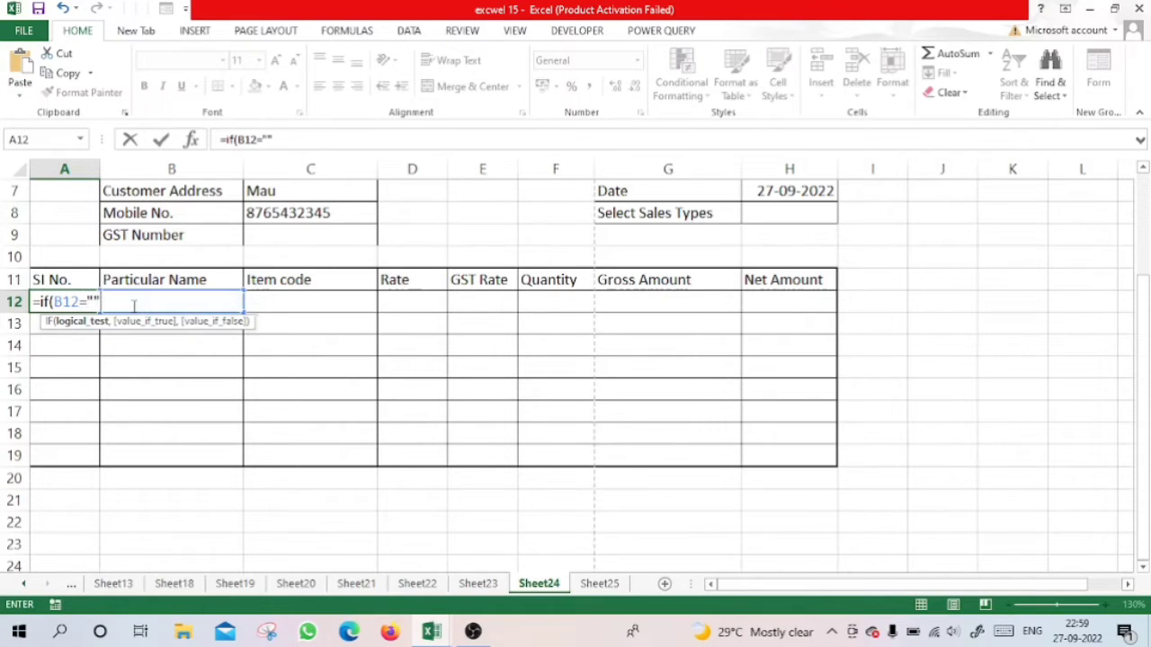
pyautogui.write(',')
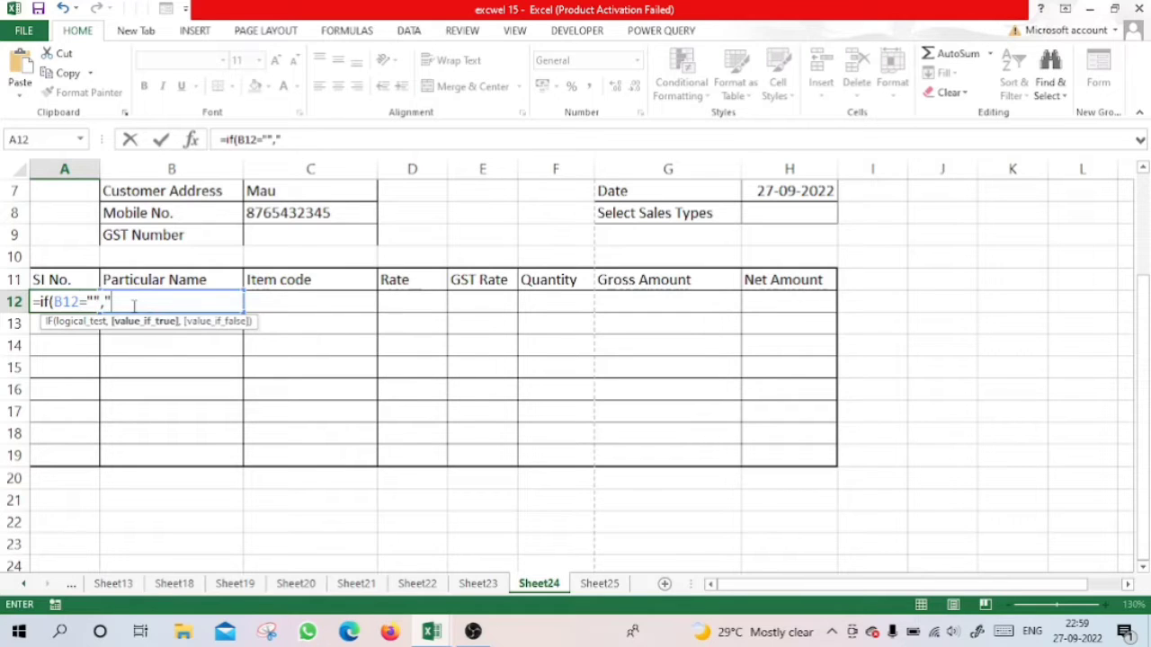
pyautogui.write('"",')
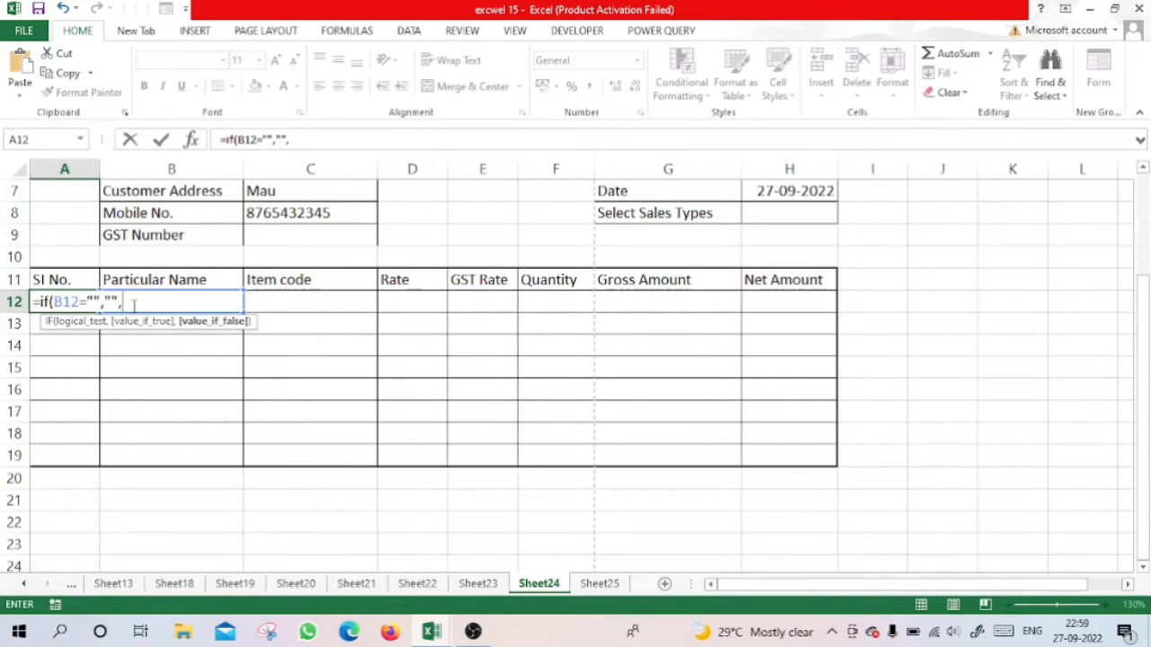
pyautogui.write('row')
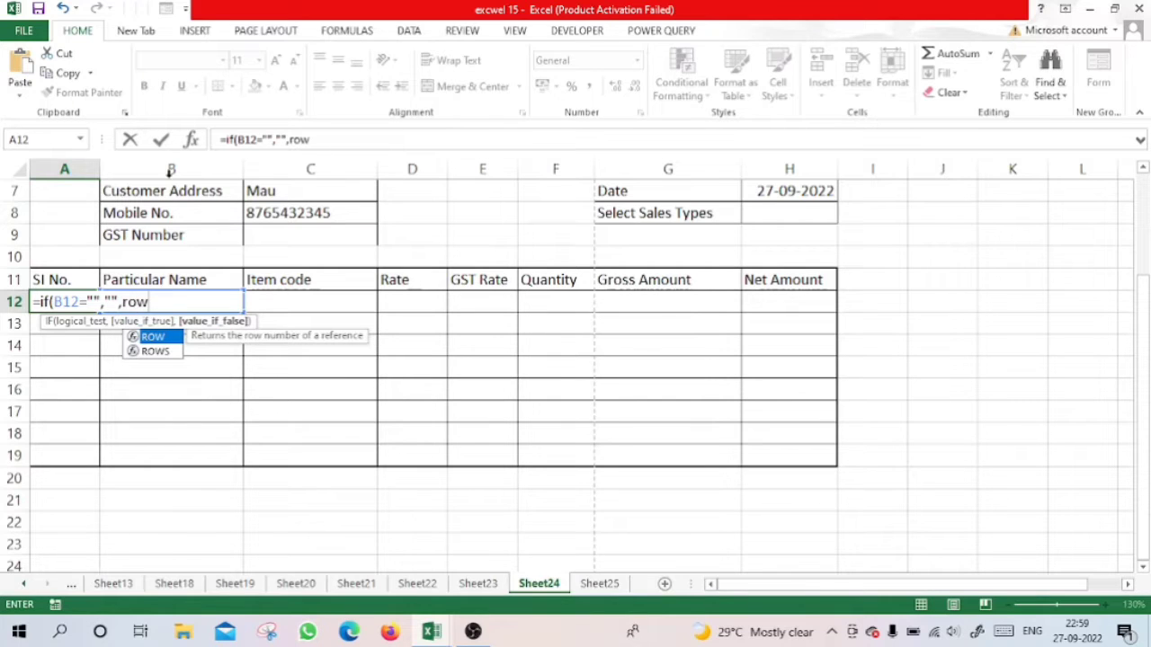
pyautogui.write('(1:1')
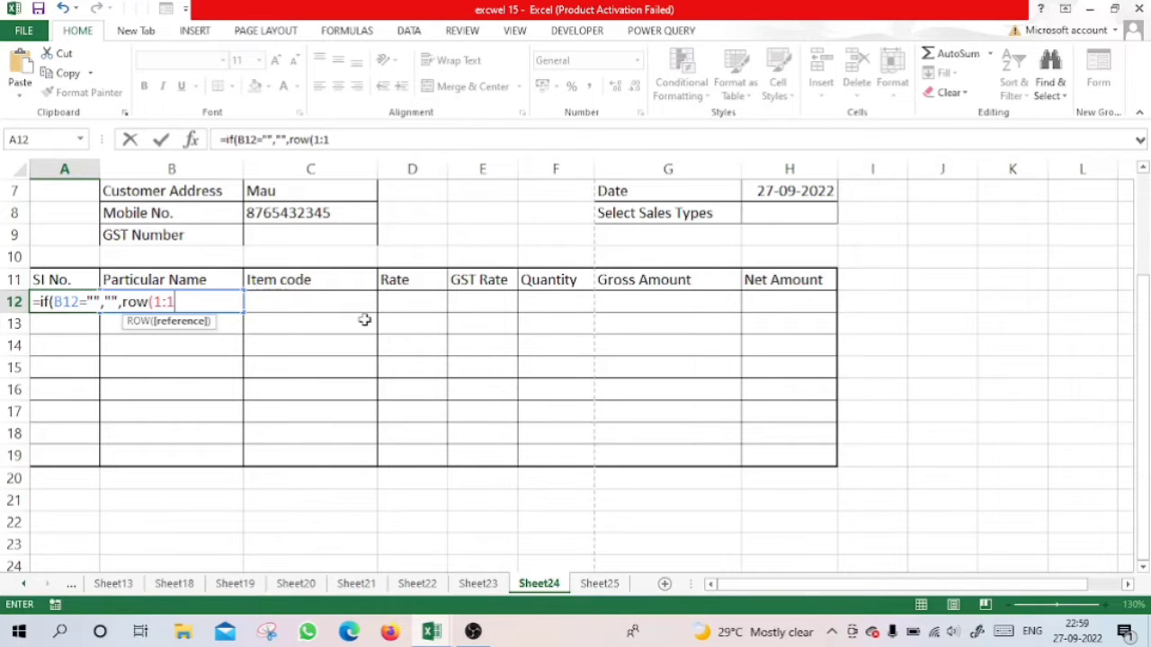
pyautogui.write(')')
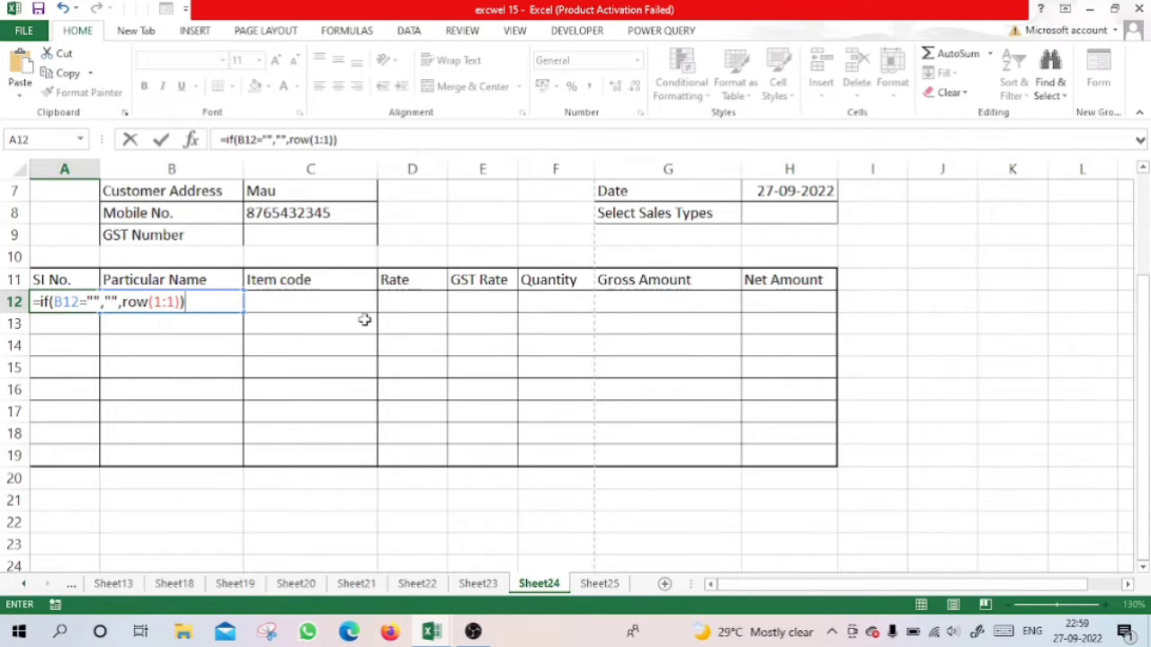
pyautogui.press('Return')
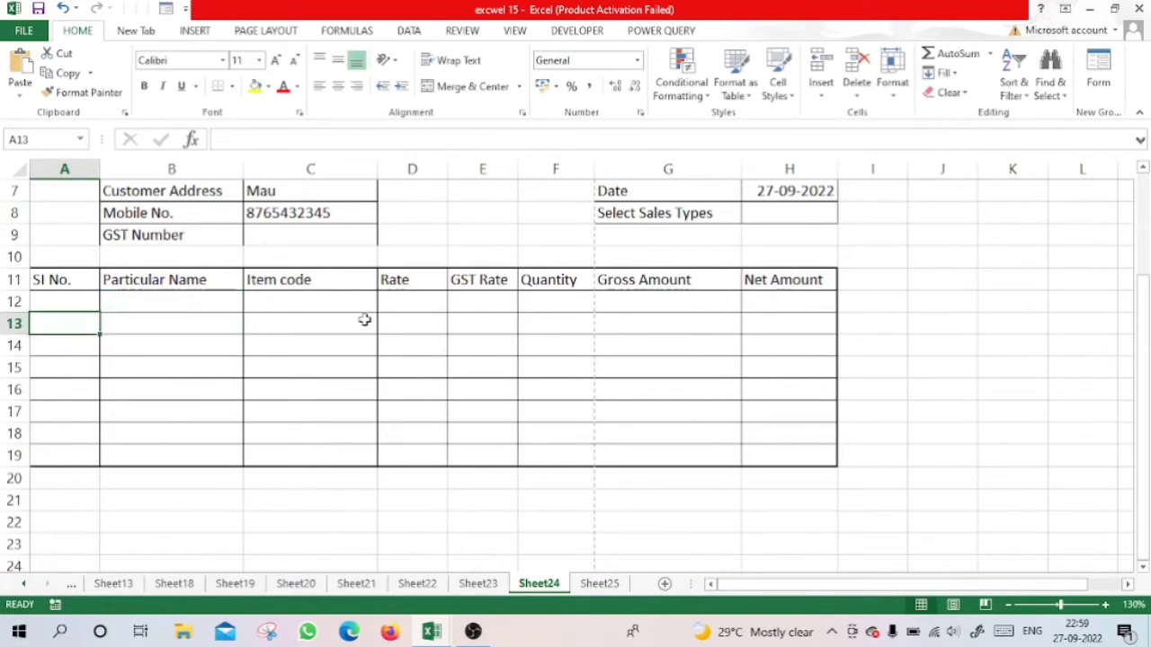
pyautogui.click(57, 296)
pyautogui.moveTo(100, 312); pyautogui.dragTo(87, 458)
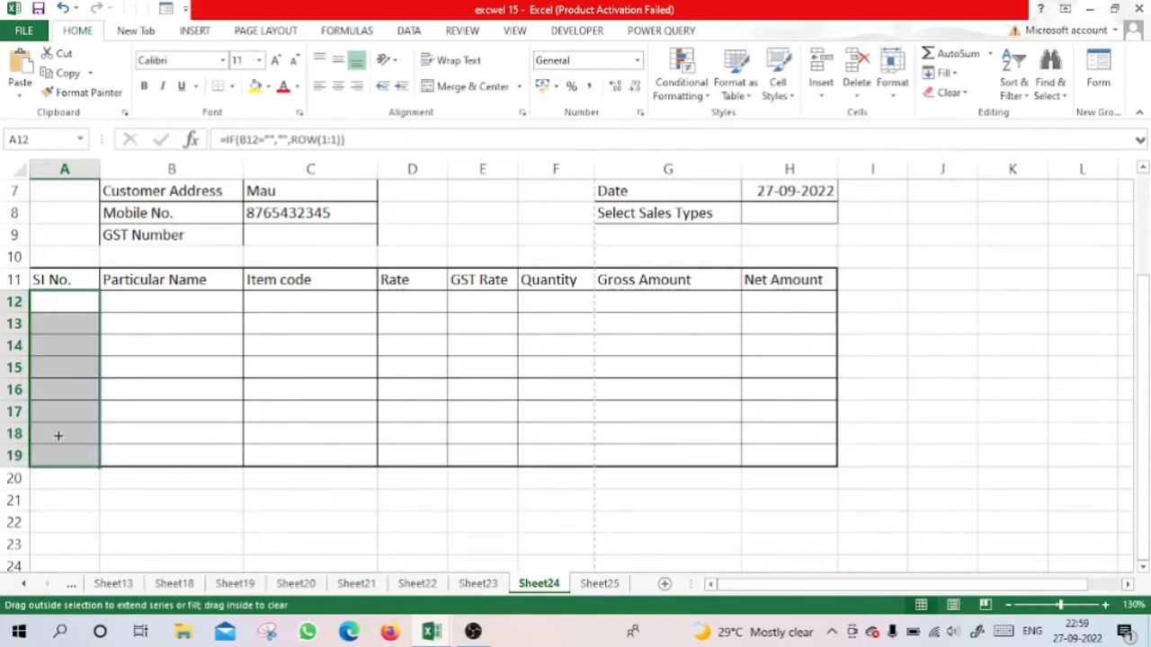
# Add list data validation to the Particular Name cells B12:B19, using =Sheet23!$A$2:$A$9 as the source.
pyautogui.click(154, 308)
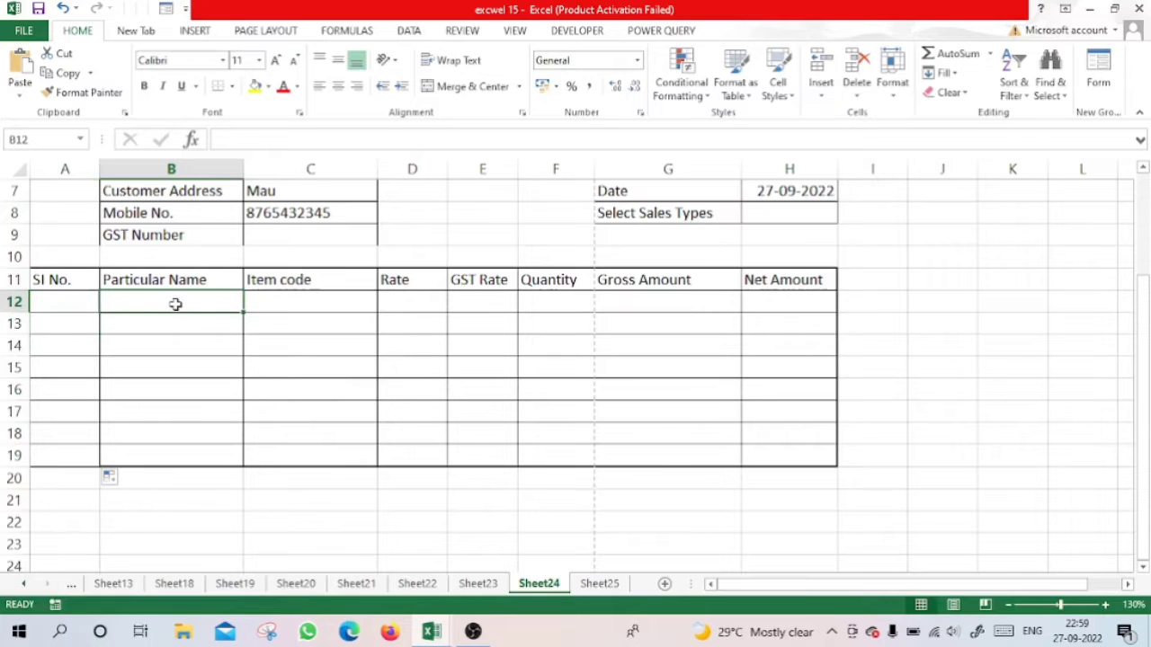
pyautogui.moveTo(172, 303); pyautogui.dragTo(173, 449)
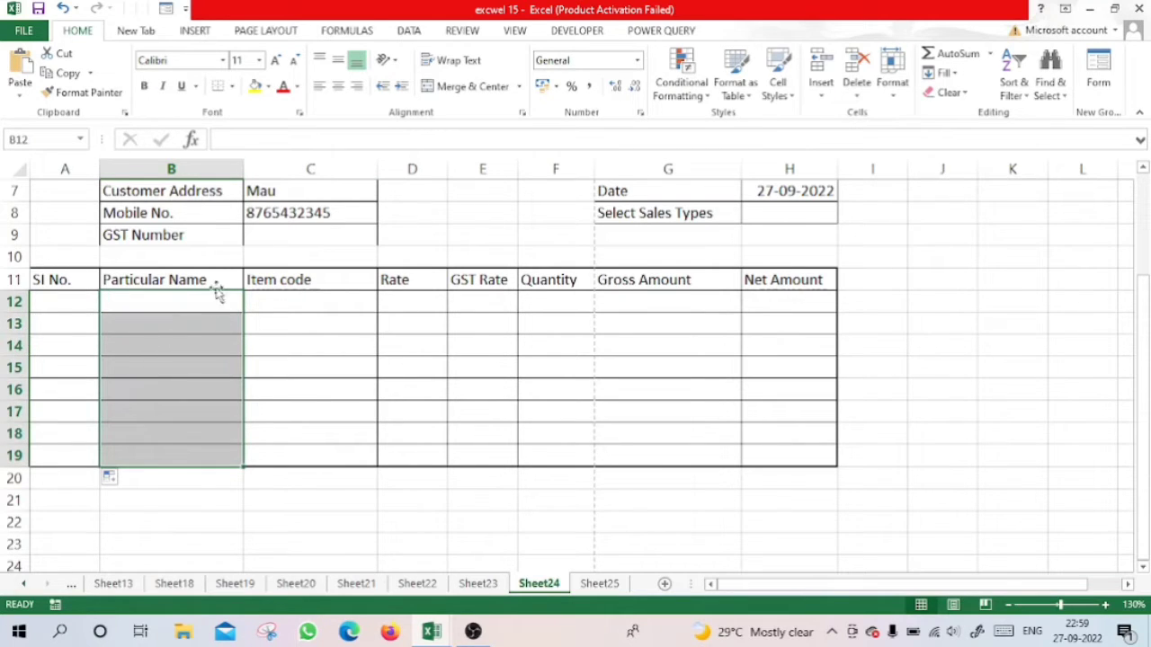
pyautogui.click(410, 33)
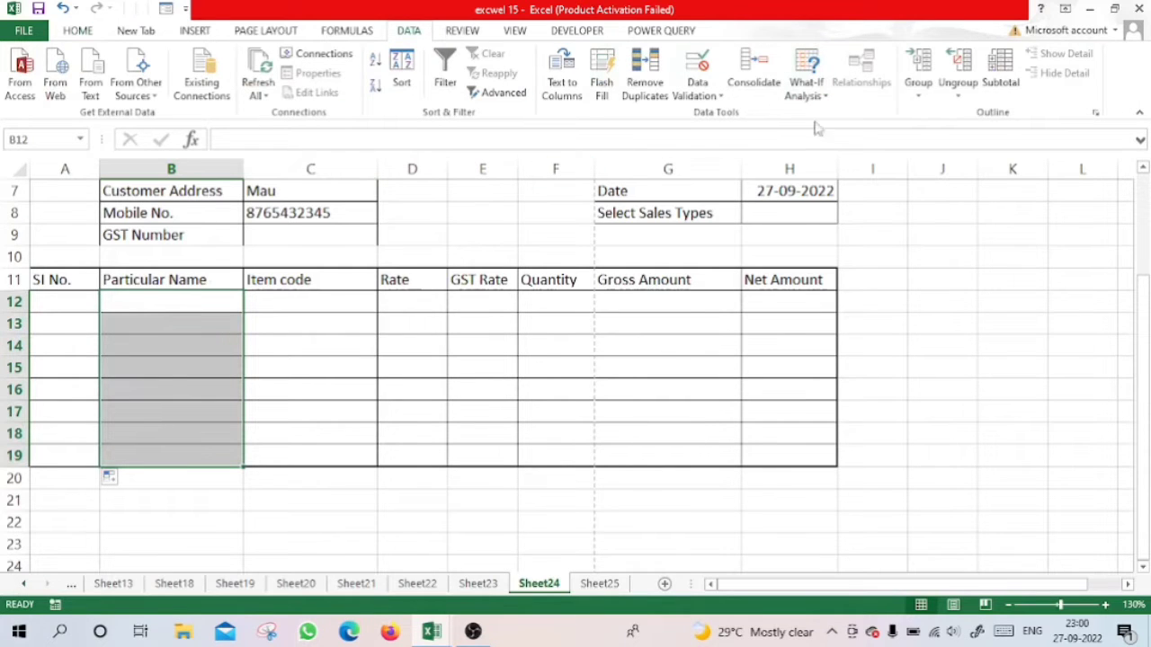
pyautogui.click(697, 91)
pyautogui.click(710, 115)
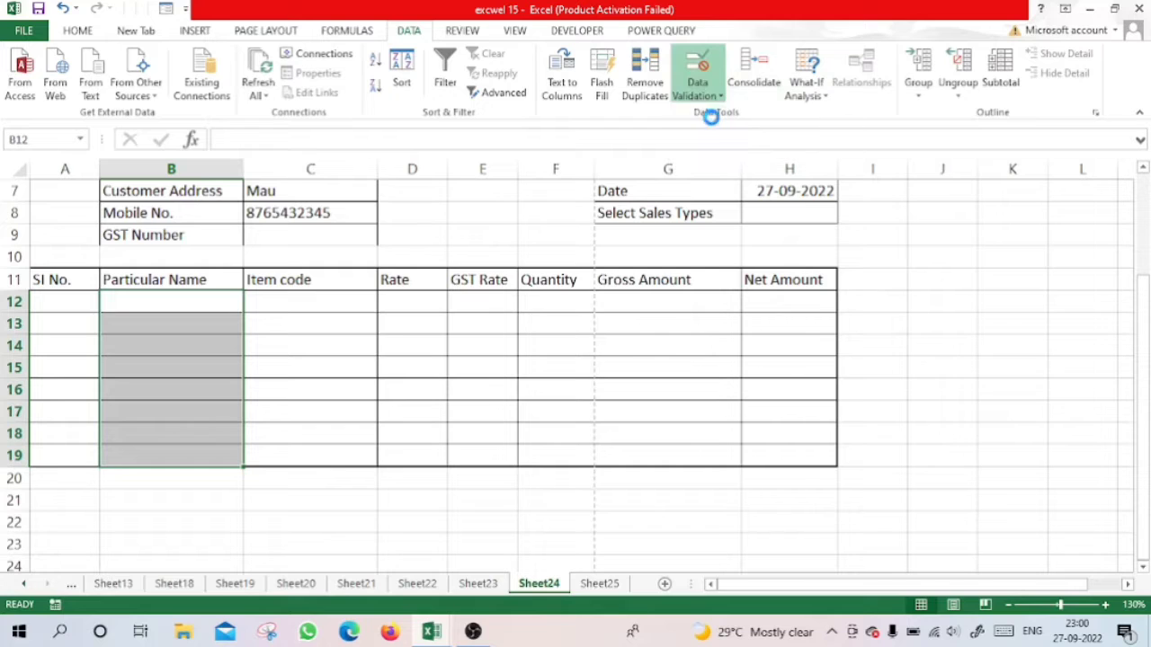
pyautogui.click(476, 367)
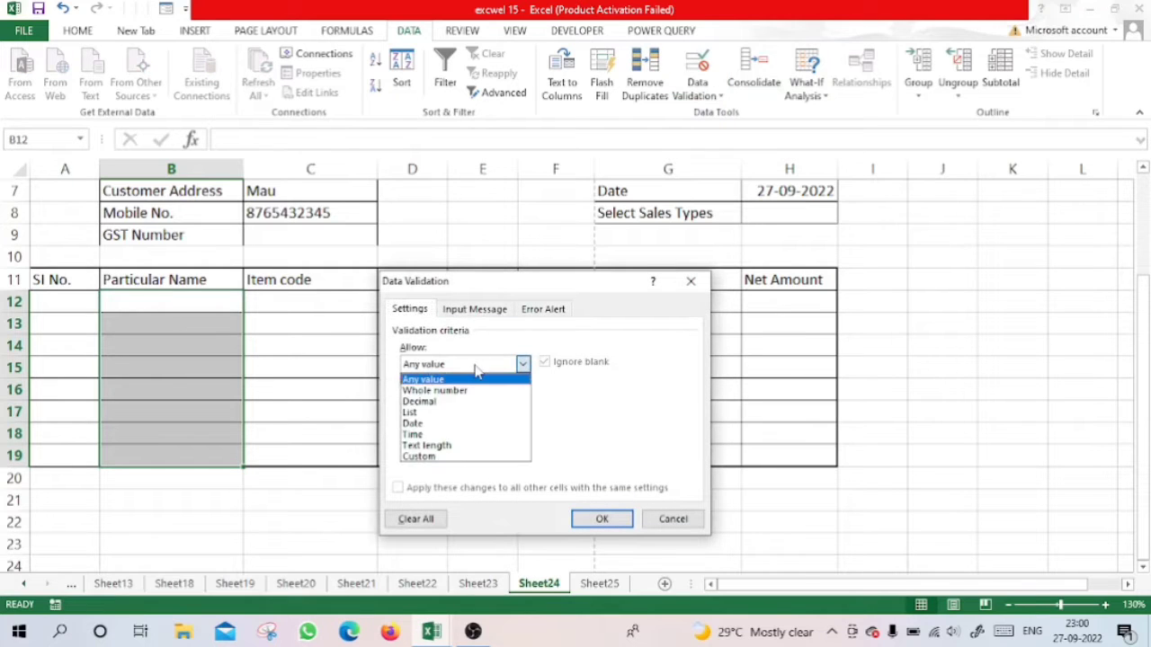
pyautogui.click(416, 413)
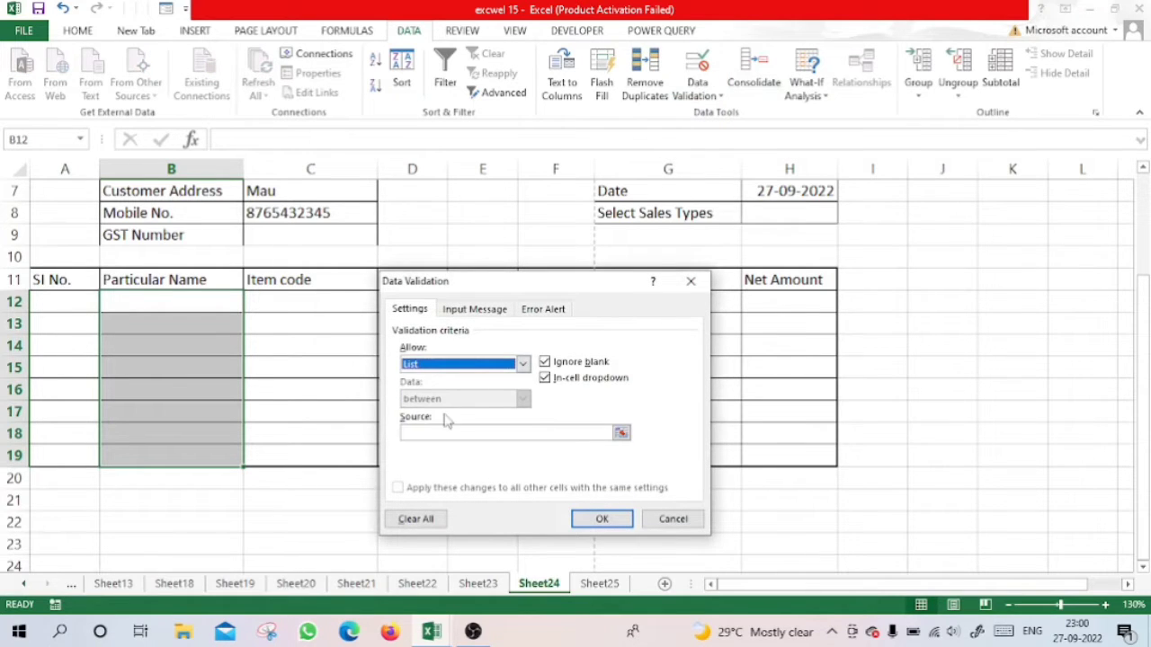
pyautogui.click(434, 432)
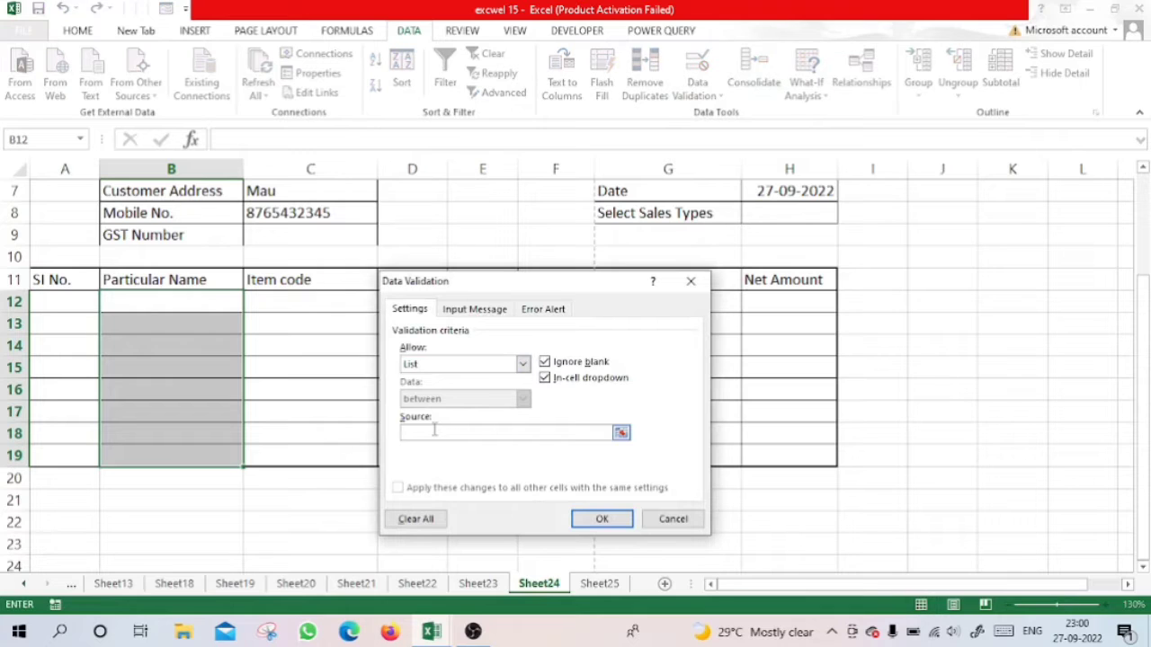
pyautogui.click(477, 583)
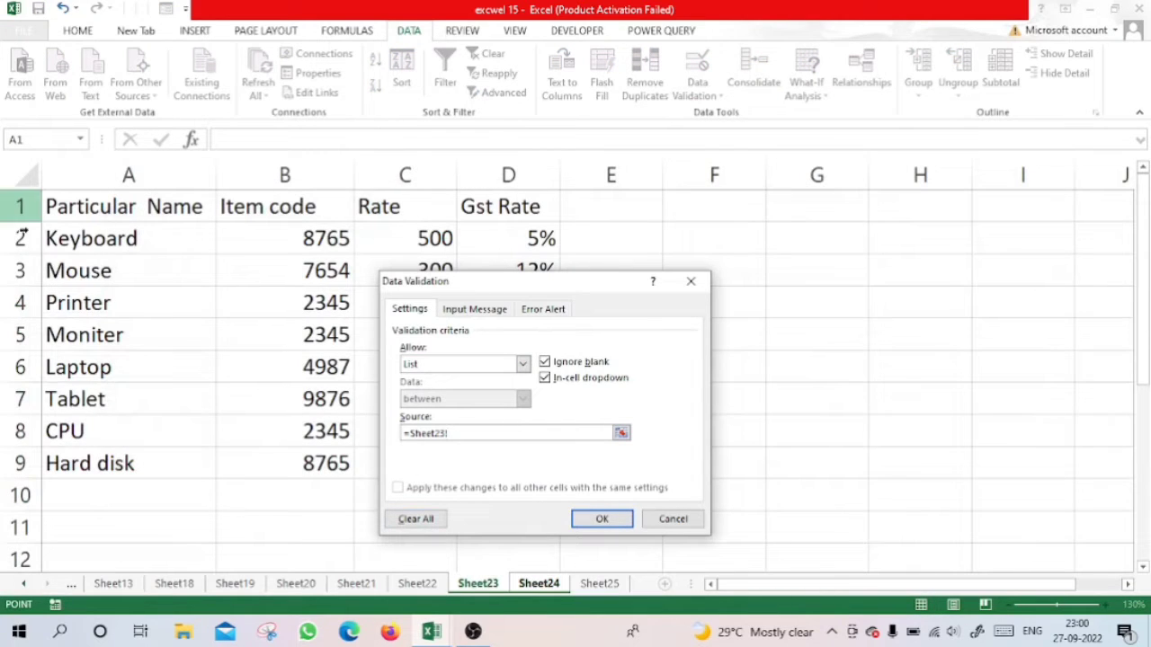
pyautogui.moveTo(93, 239); pyautogui.dragTo(93, 465)
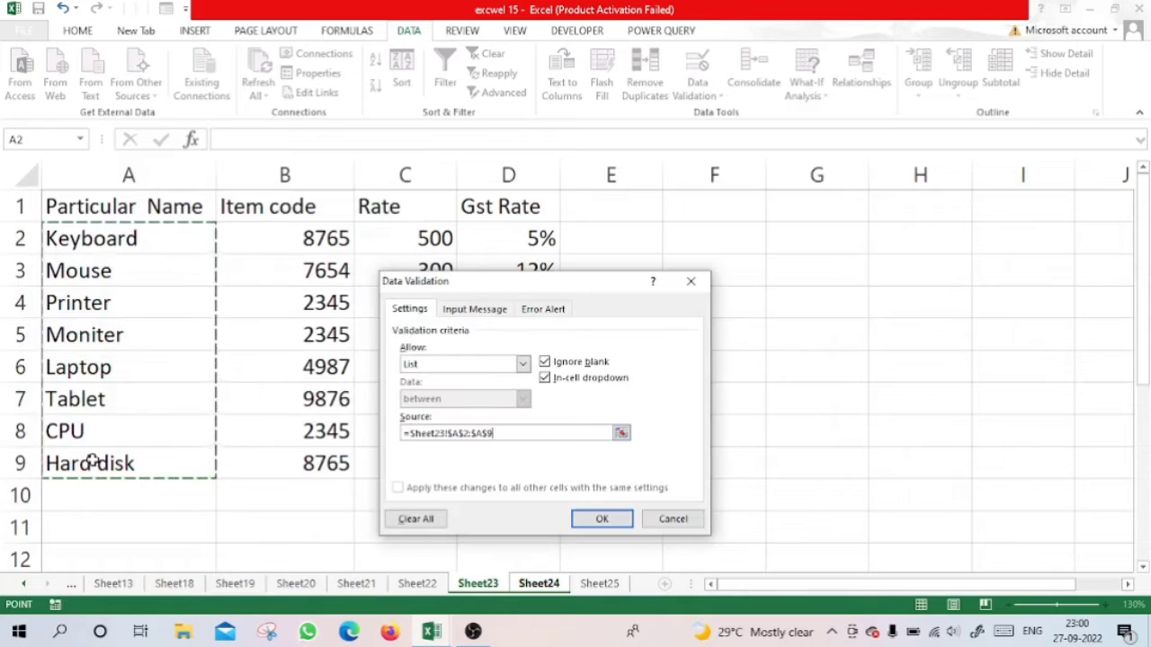
pyautogui.click(619, 521)
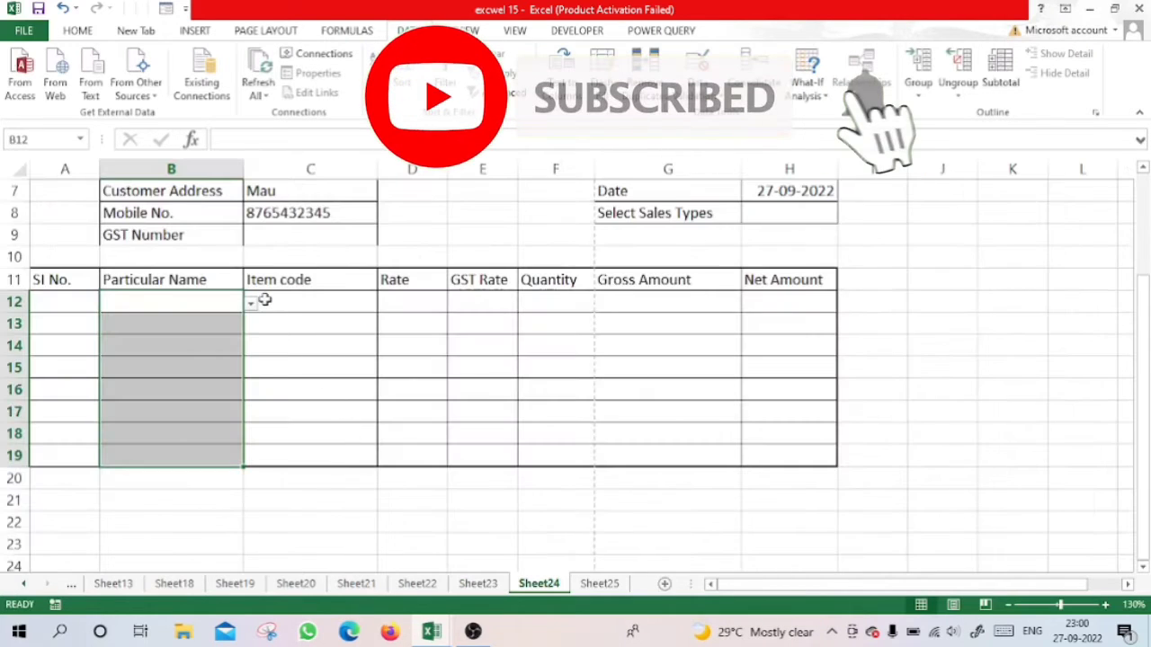
# Choose Keyboard as the particular name in B12 and Mouse in B13.
pyautogui.click(251, 303)
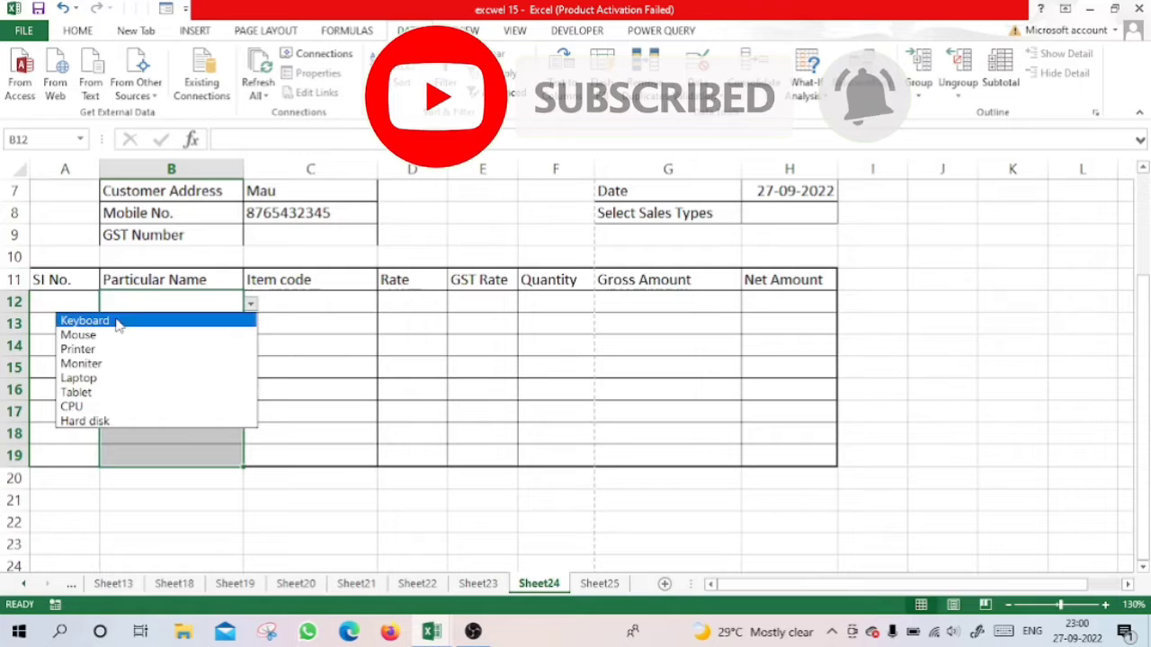
pyautogui.click(115, 321)
pyautogui.click(146, 324)
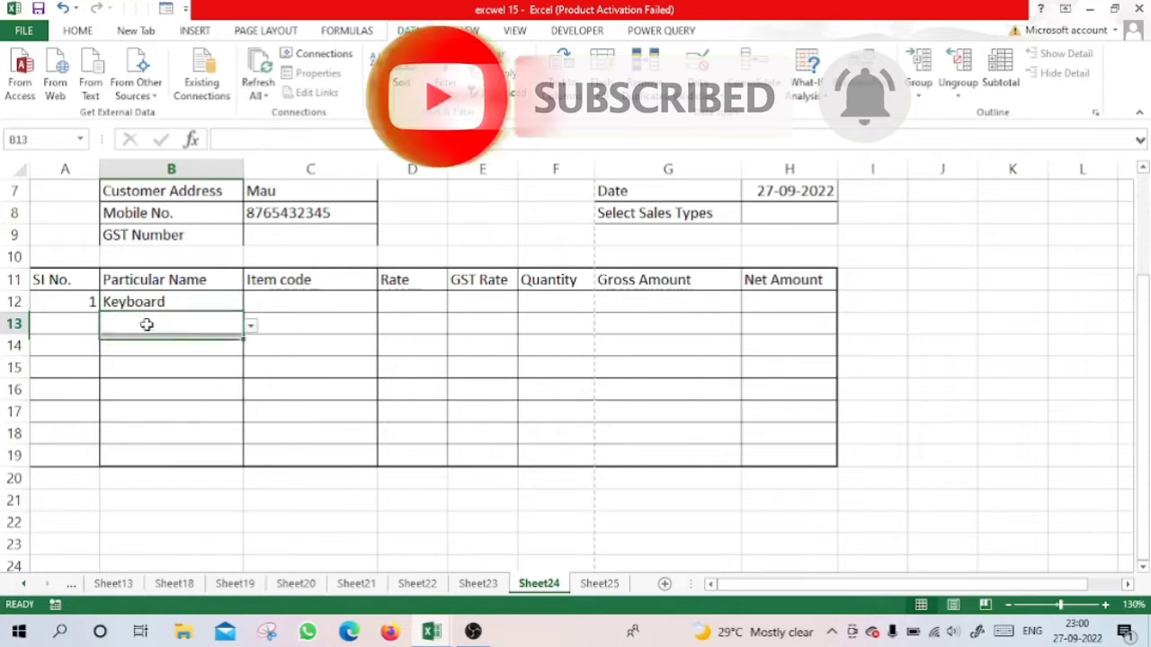
pyautogui.click(250, 325)
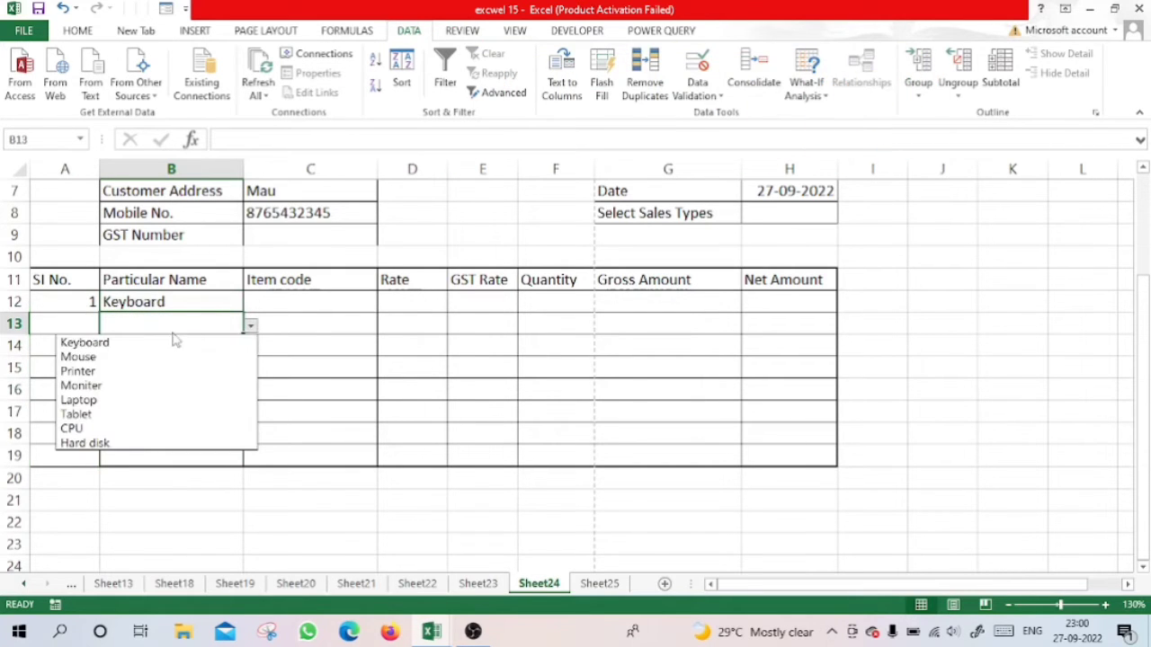
pyautogui.click(110, 358)
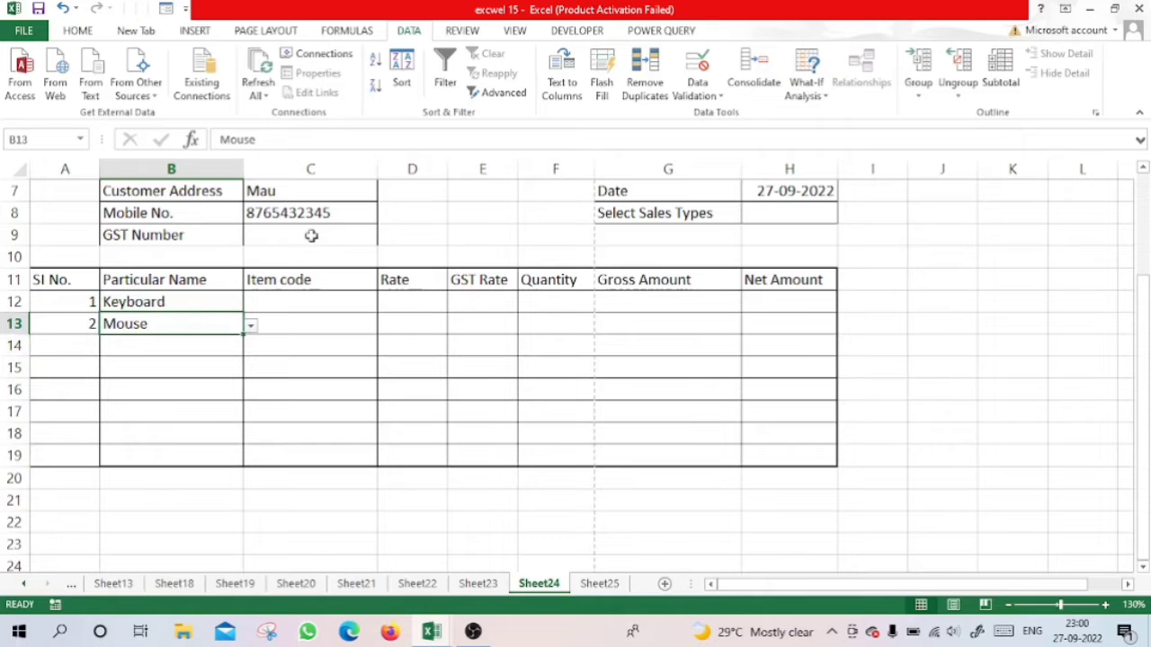
pyautogui.scroll(2, 569, 322)
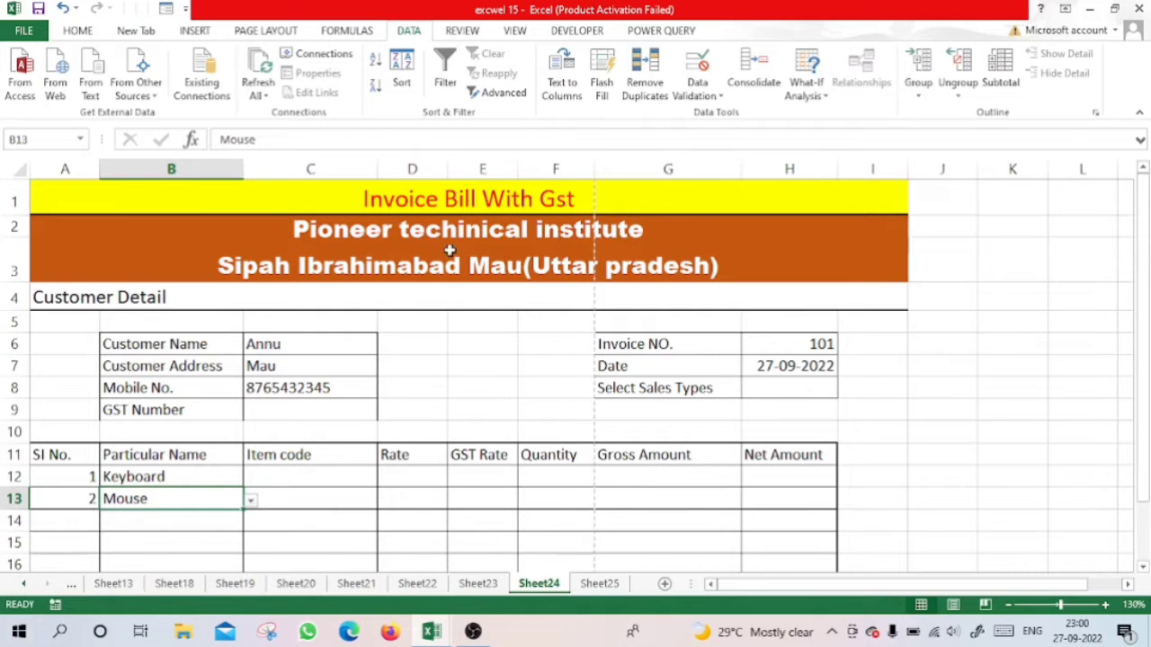
pyautogui.scroll(-3, 405, 410)
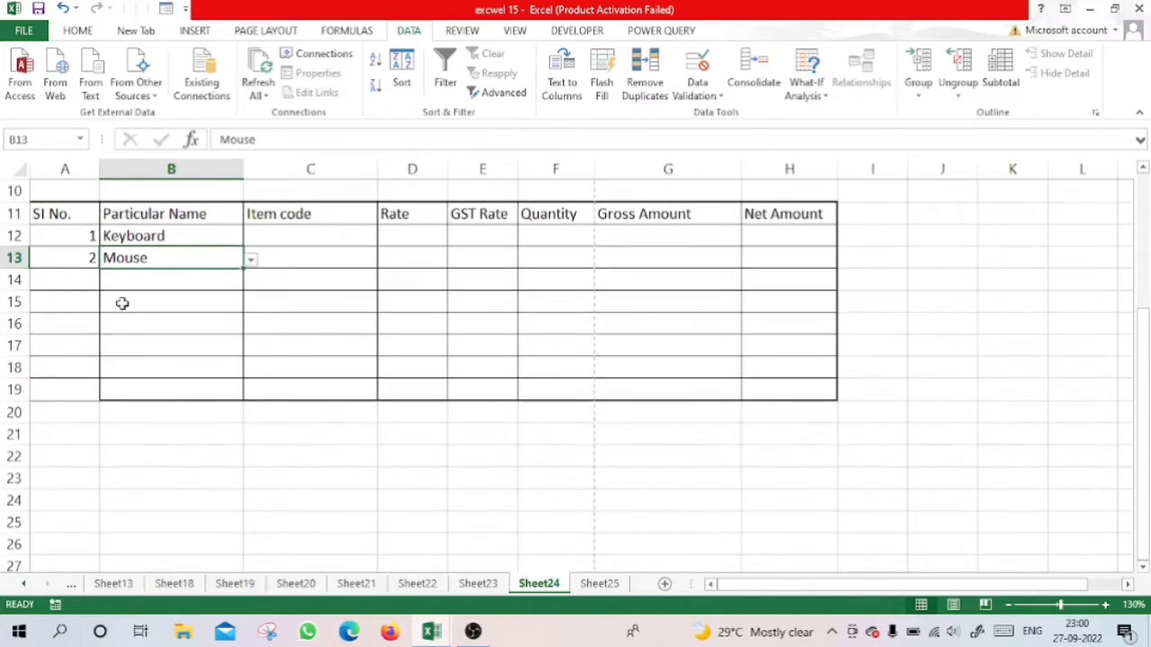
pyautogui.scroll(3, 302, 296)
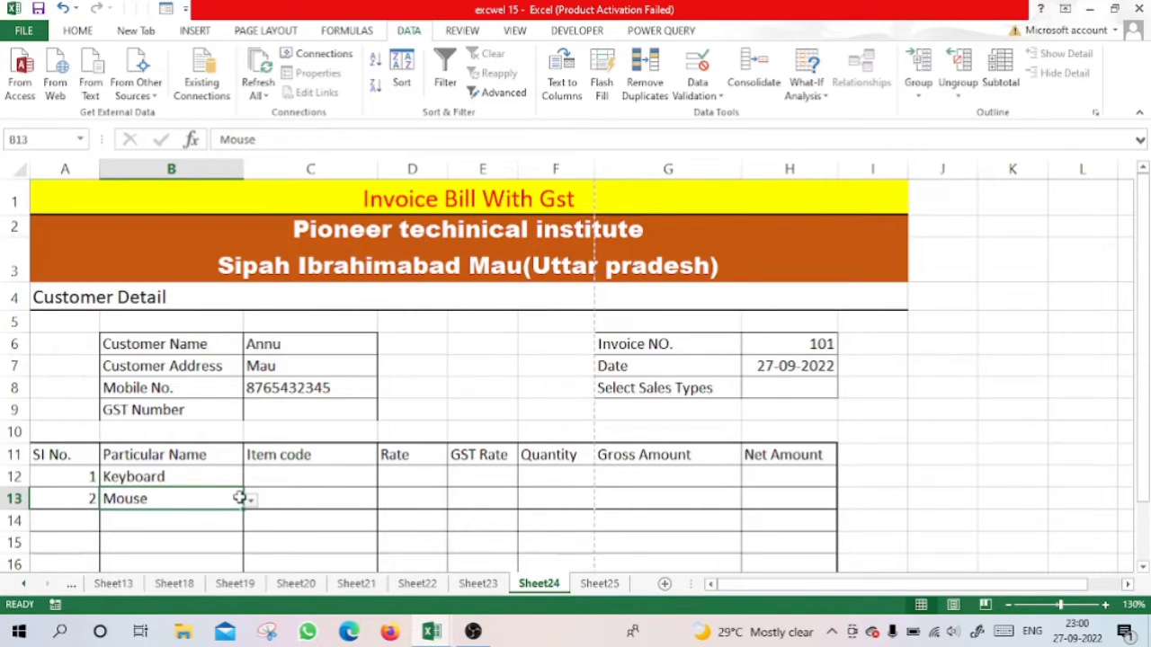
# Choose Printer, Moniter and Laptop as the particular names in B14, B15 and B16.
pyautogui.scroll(-1, 200, 485)
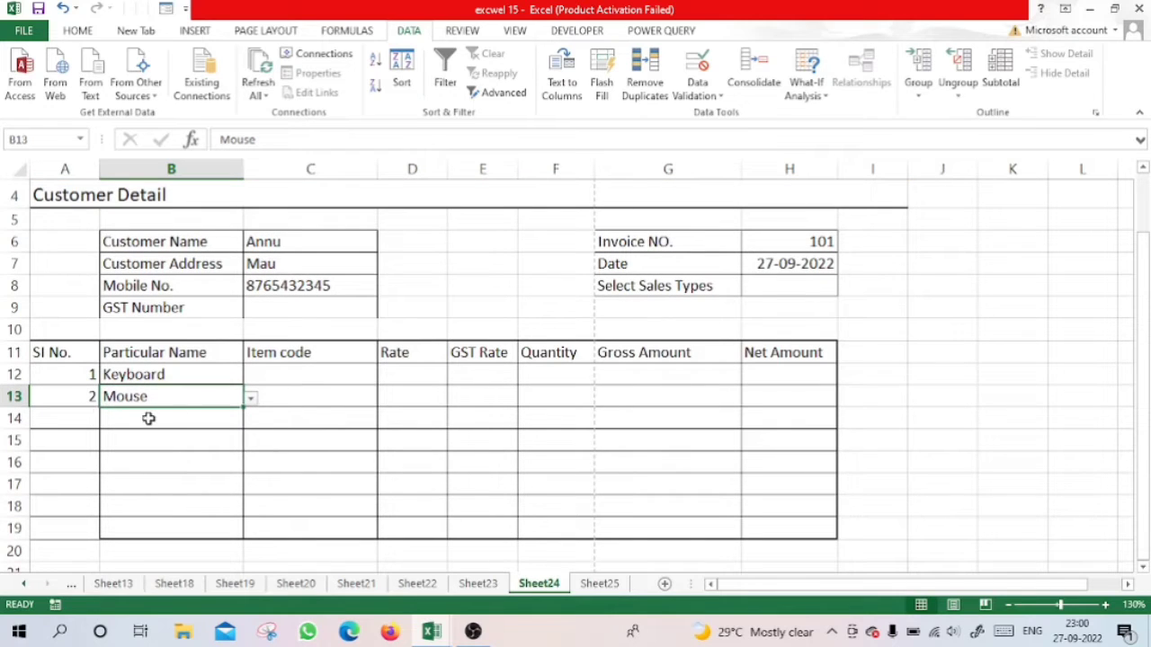
pyautogui.click(149, 418)
pyautogui.click(252, 420)
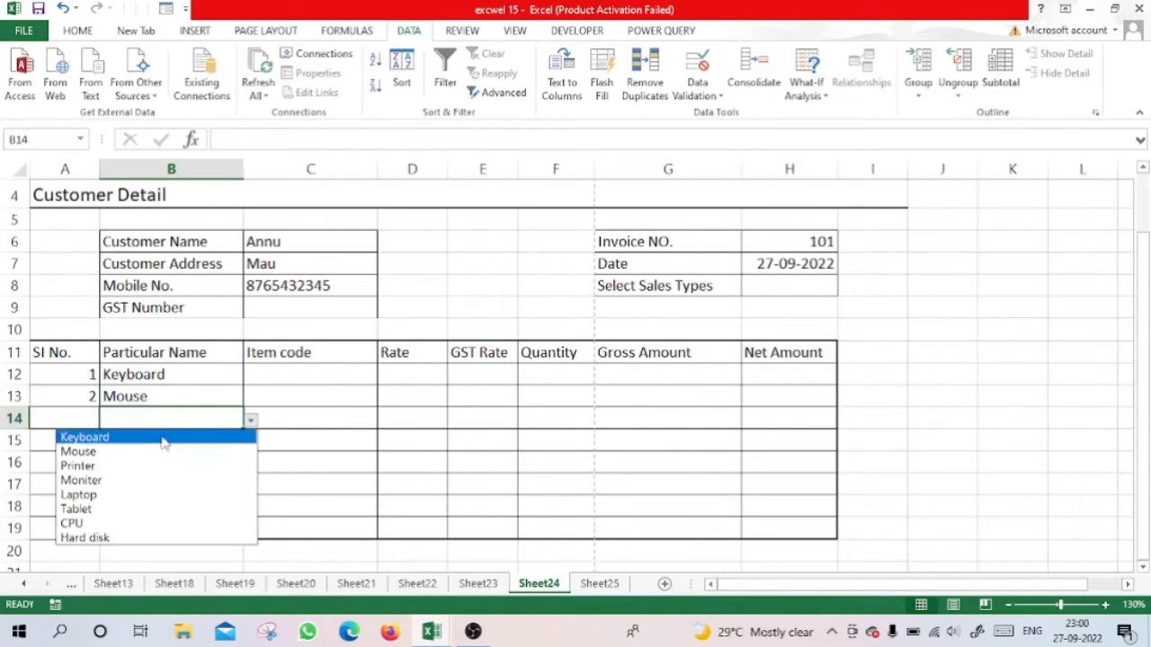
pyautogui.click(86, 465)
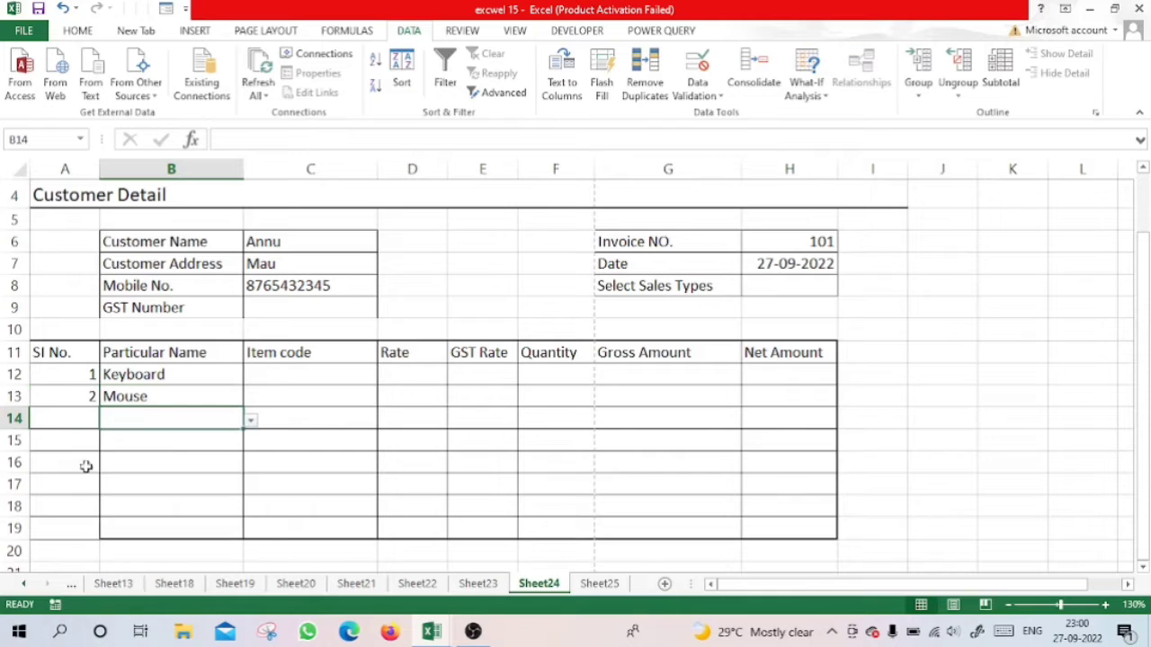
pyautogui.click(175, 442)
pyautogui.click(250, 442)
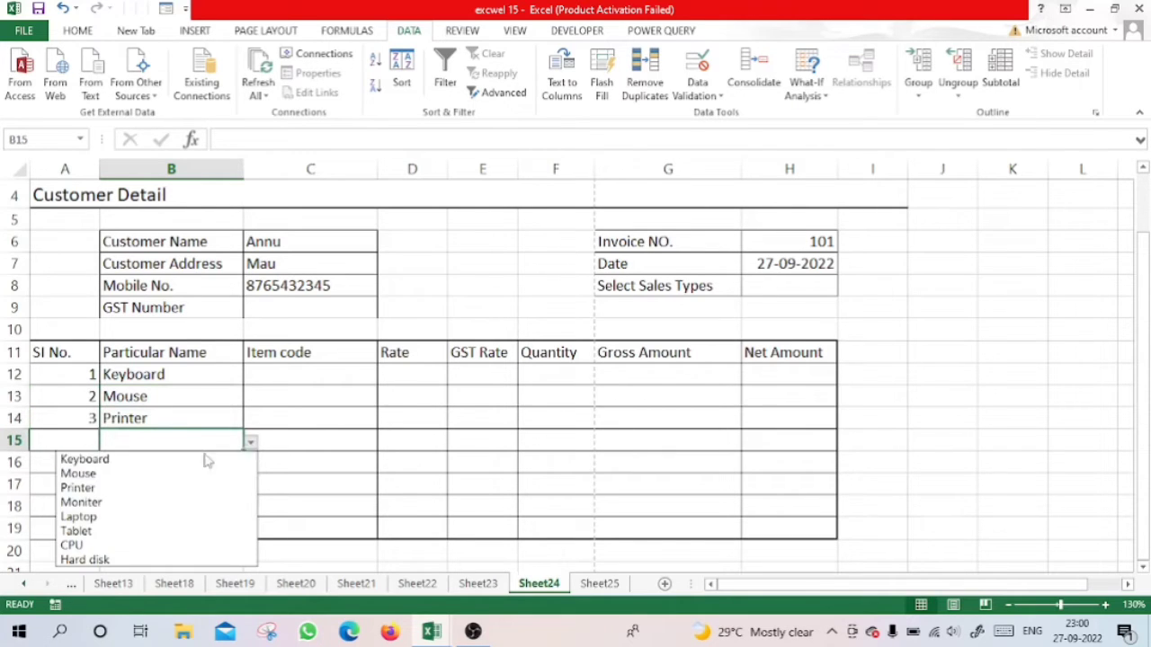
pyautogui.click(88, 506)
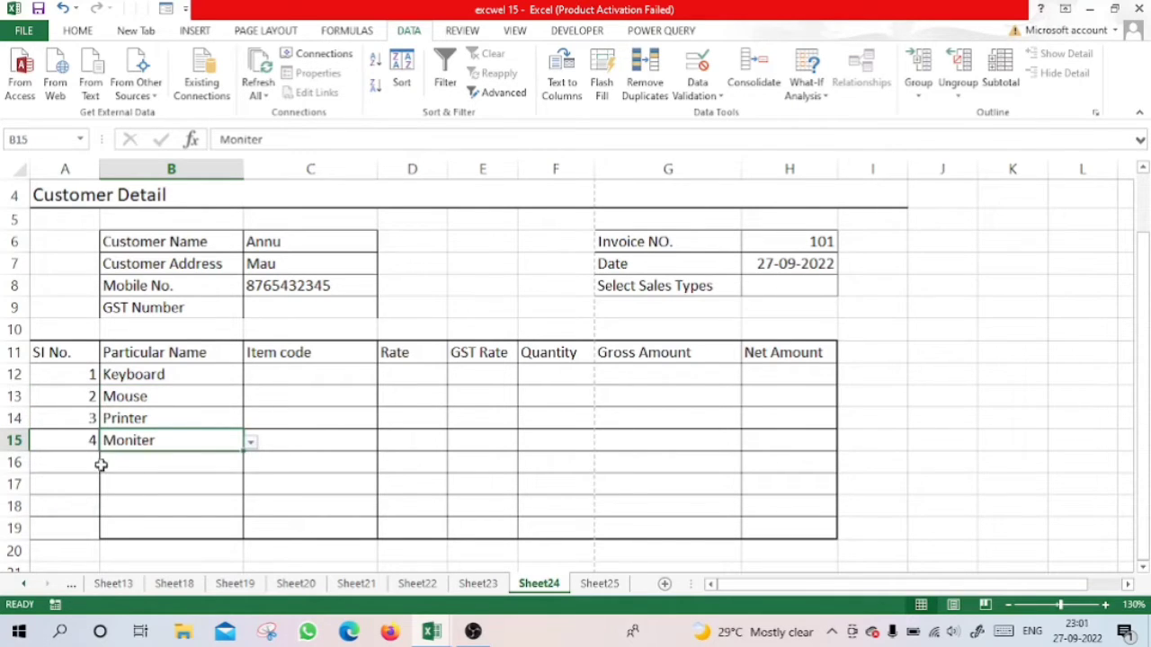
pyautogui.click(220, 464)
pyautogui.click(251, 464)
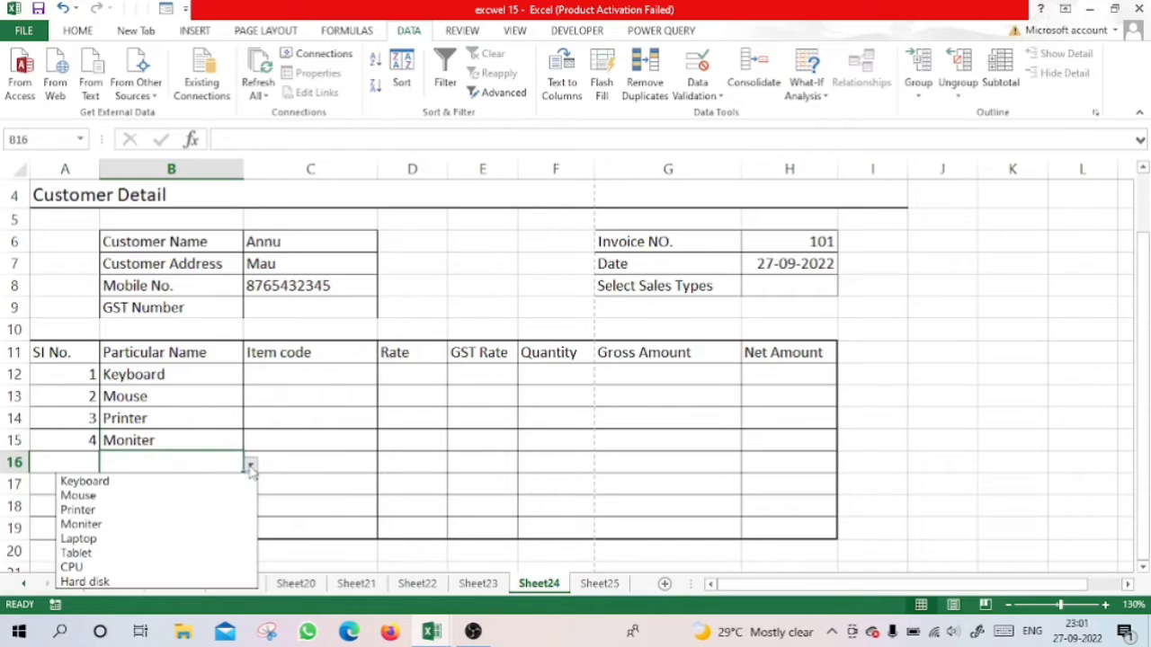
pyautogui.click(94, 539)
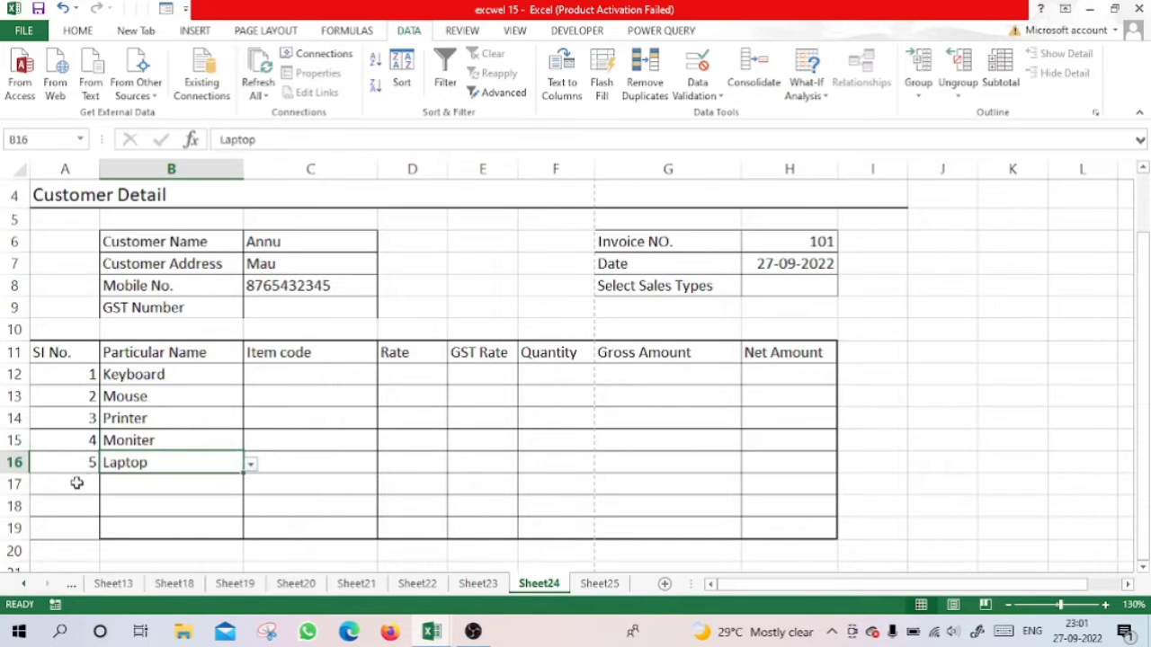
# Examine the serial number formula in A12 in edit mode at a larger zoom, leaving it as entered.
pyautogui.click(81, 378)
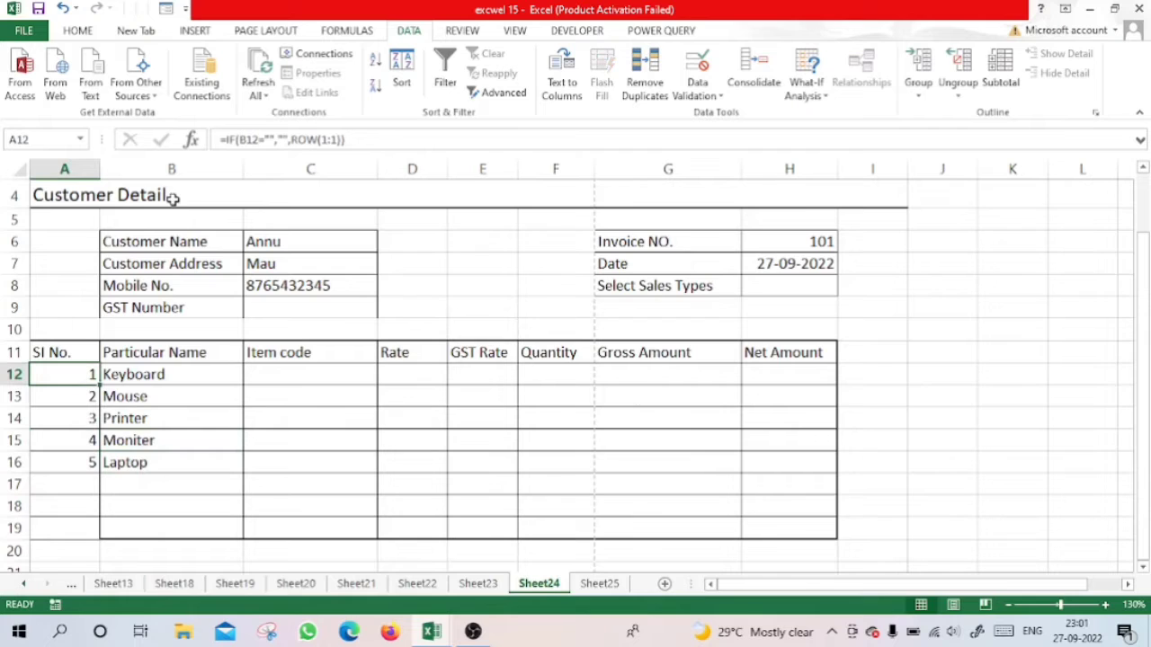
pyautogui.press('F2')
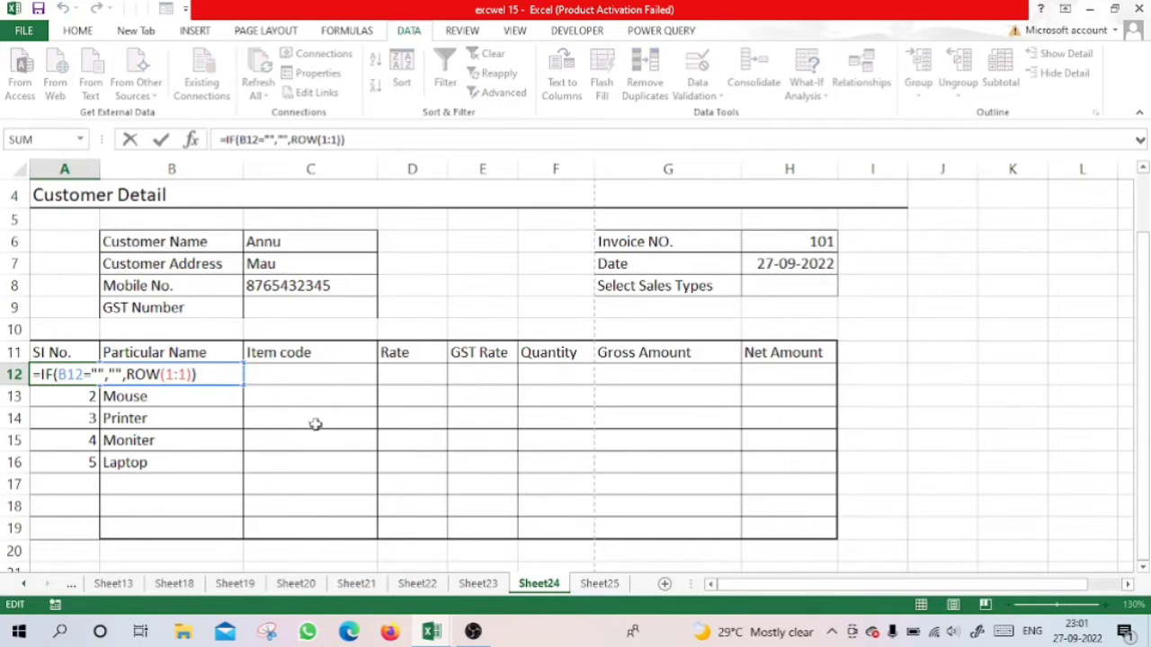
pyautogui.press('Return')
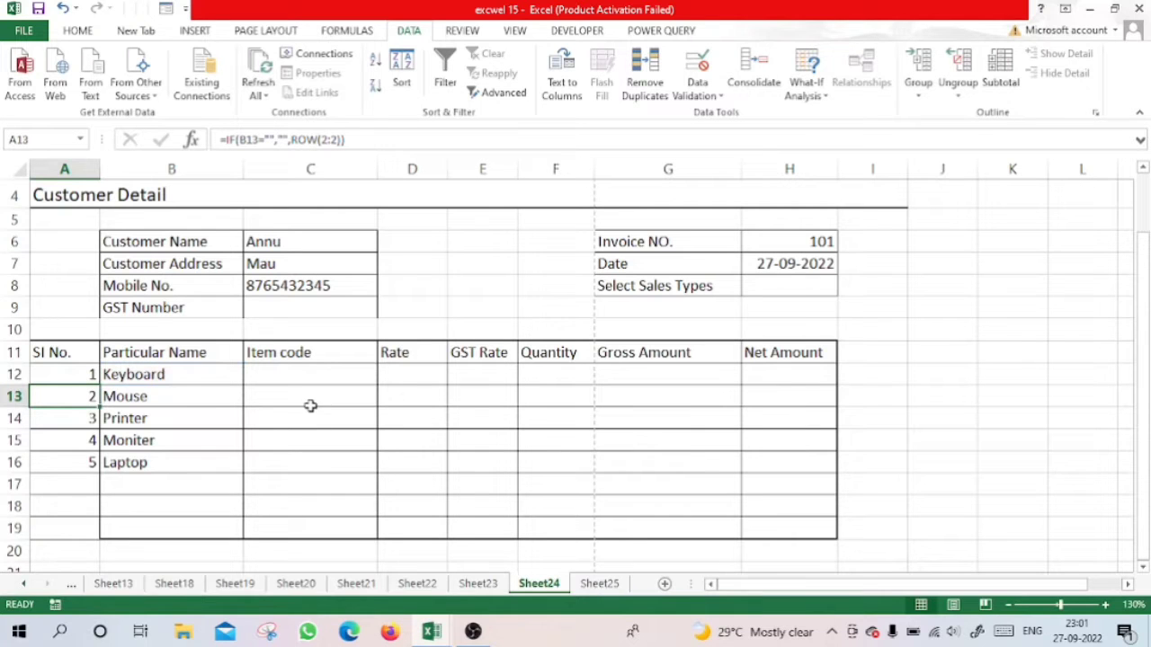
pyautogui.click(69, 375)
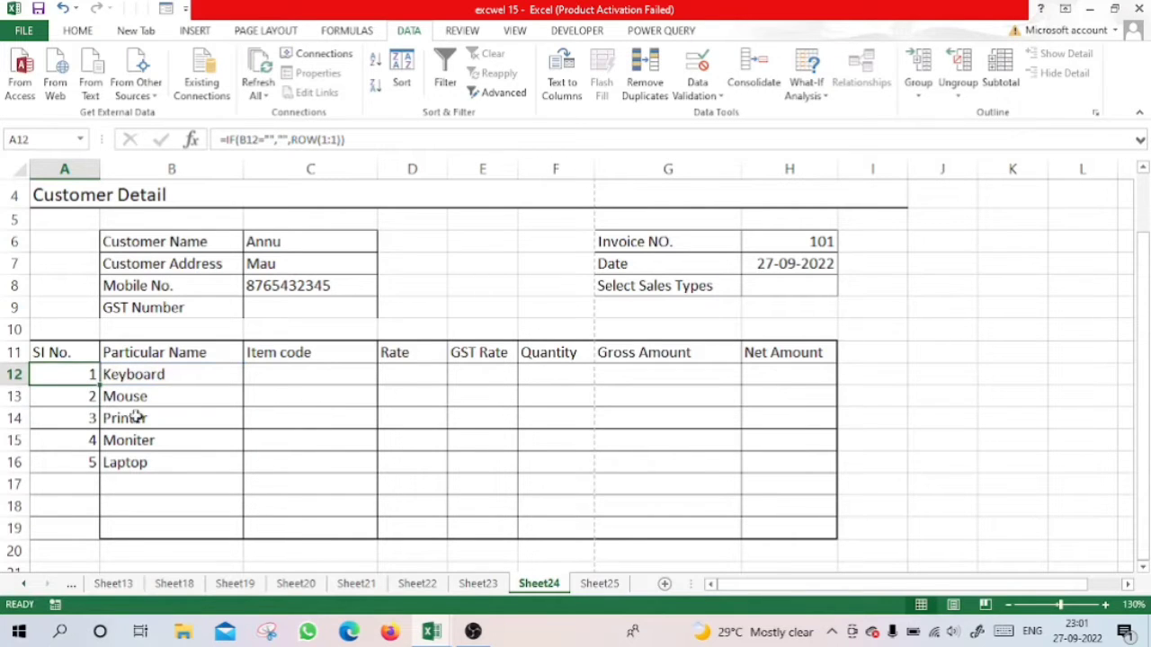
pyautogui.scroll(1, 257, 466)
pyautogui.scroll(5, 257, 466)
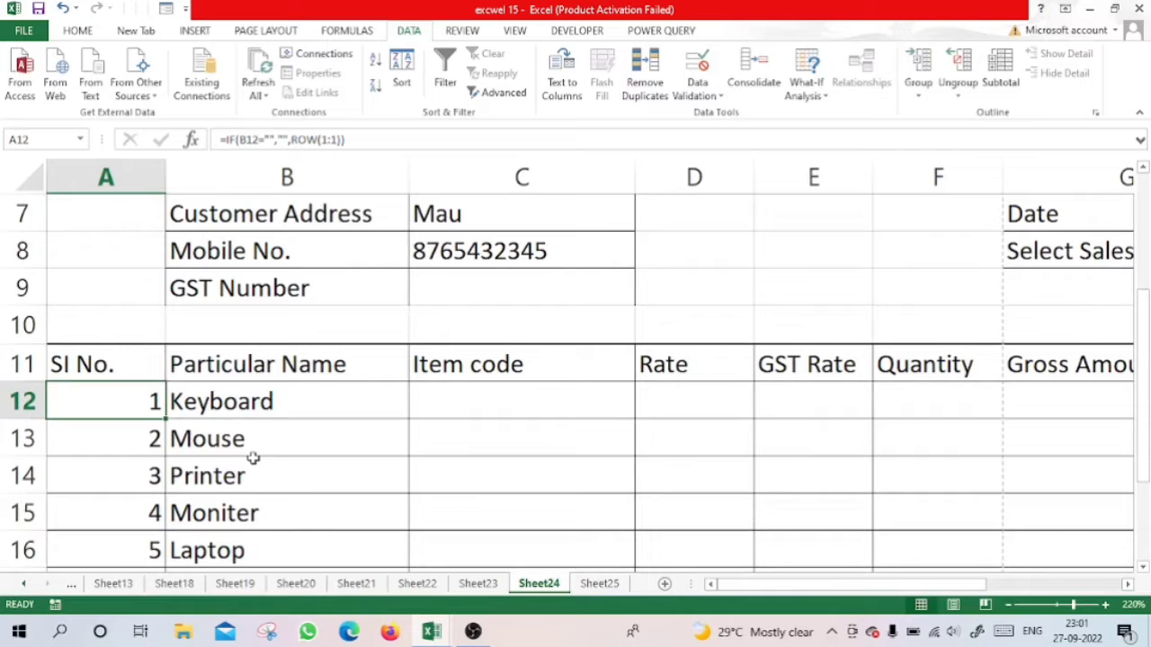
pyautogui.press('F2')
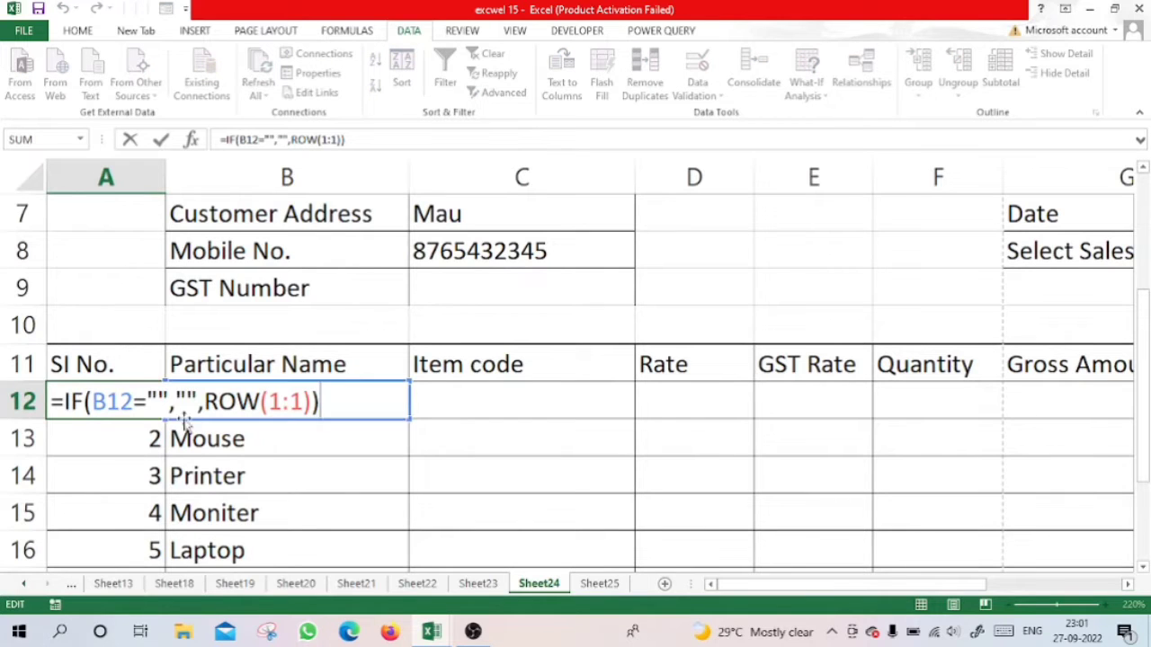
pyautogui.press('Return')
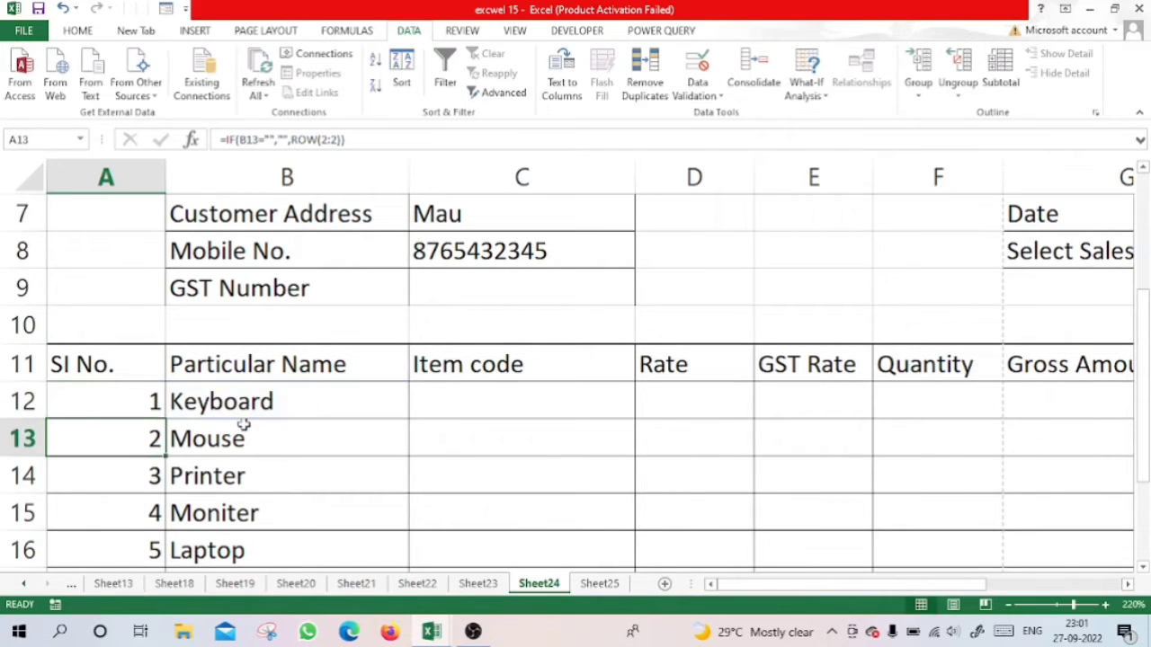
# Test the automatic serial number by clearing the particular name in B12 and choosing Keyboard there again.
pyautogui.click(134, 397)
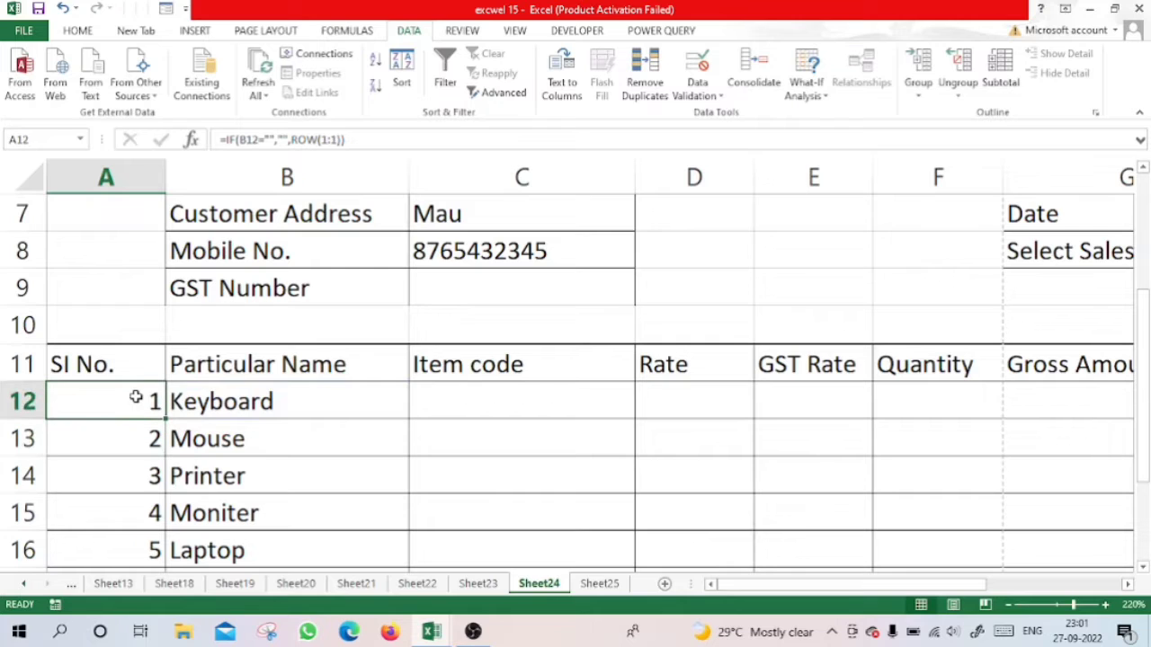
pyautogui.click(211, 409)
pyautogui.press('Delete')
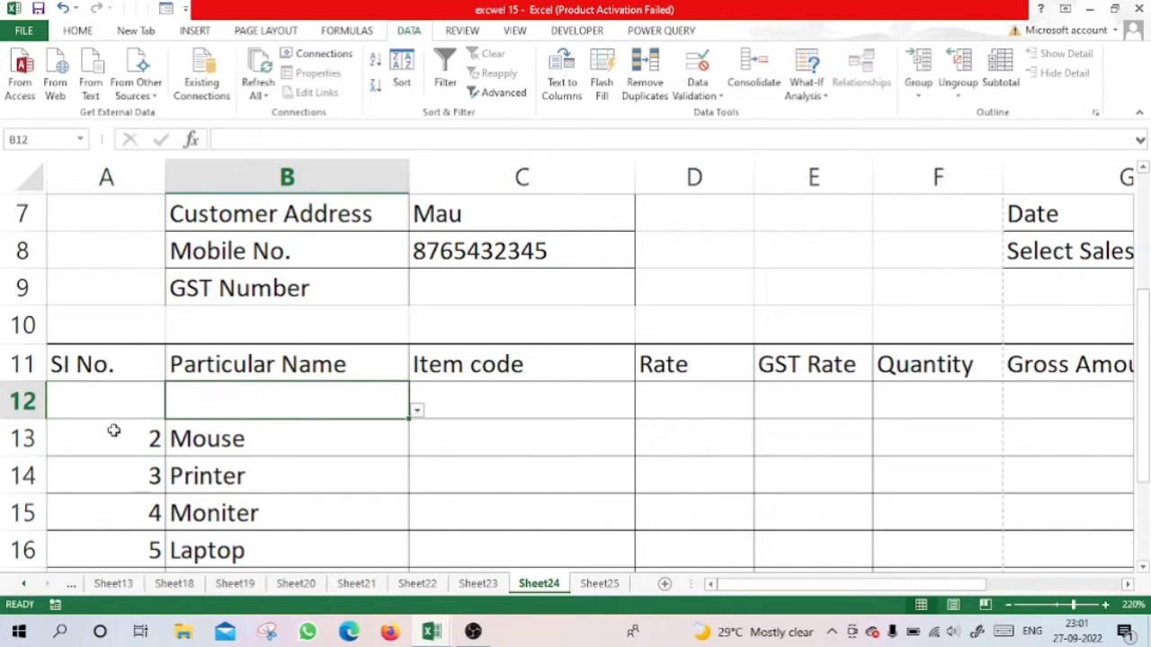
pyautogui.click(438, 426)
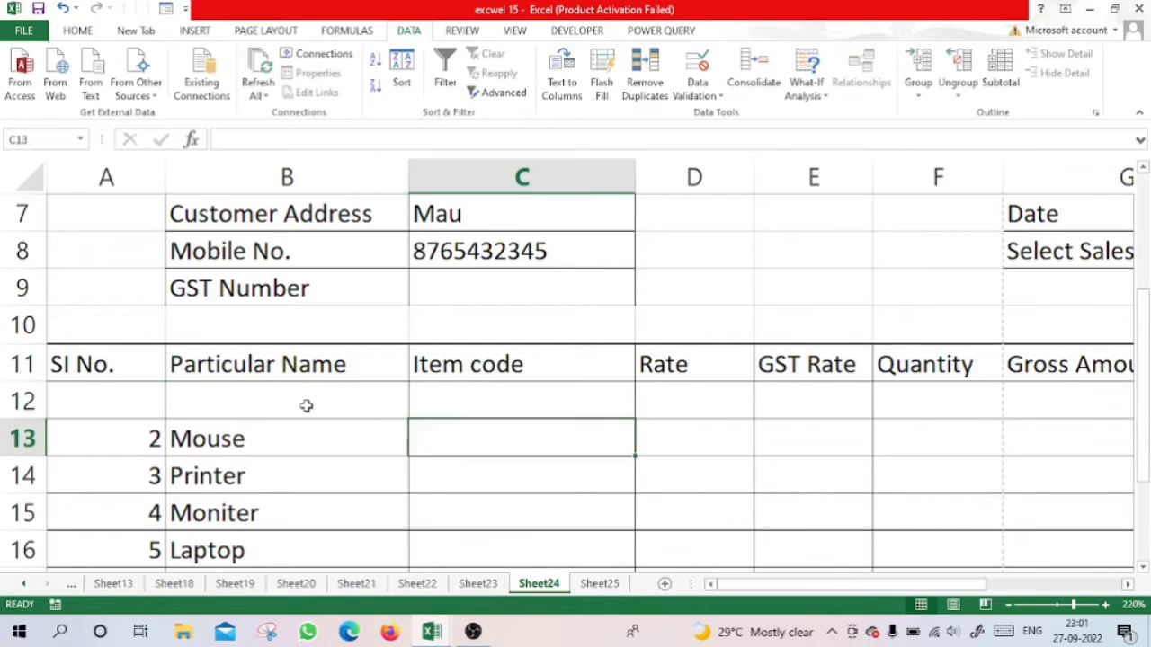
pyautogui.click(286, 402)
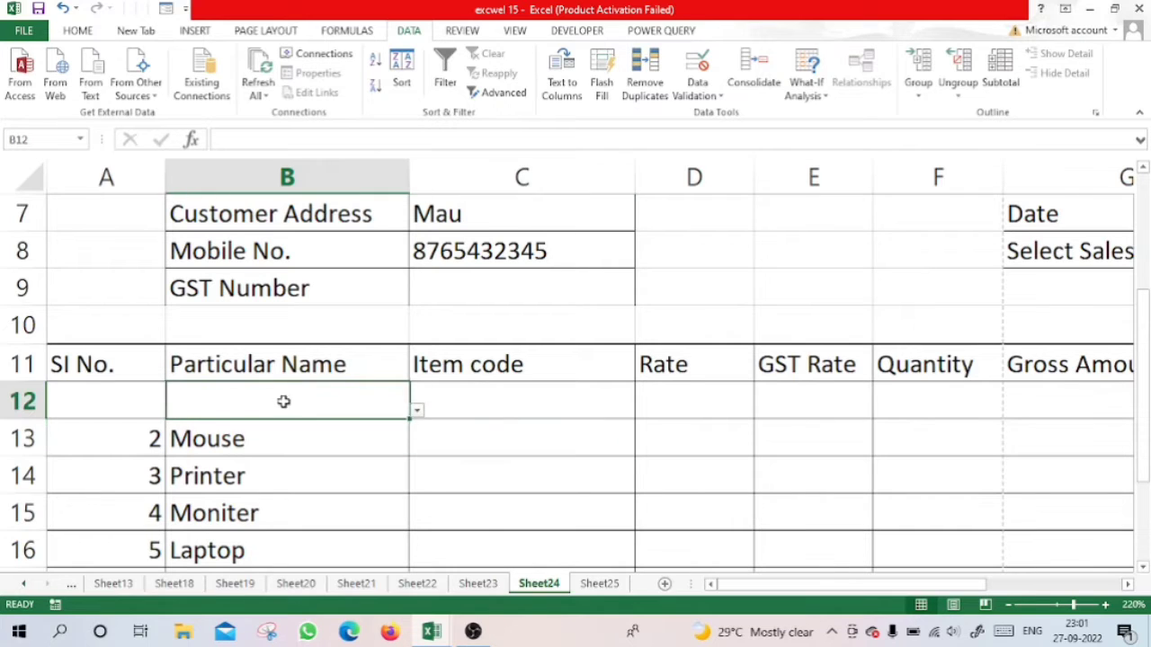
pyautogui.click(416, 410)
pyautogui.click(162, 199)
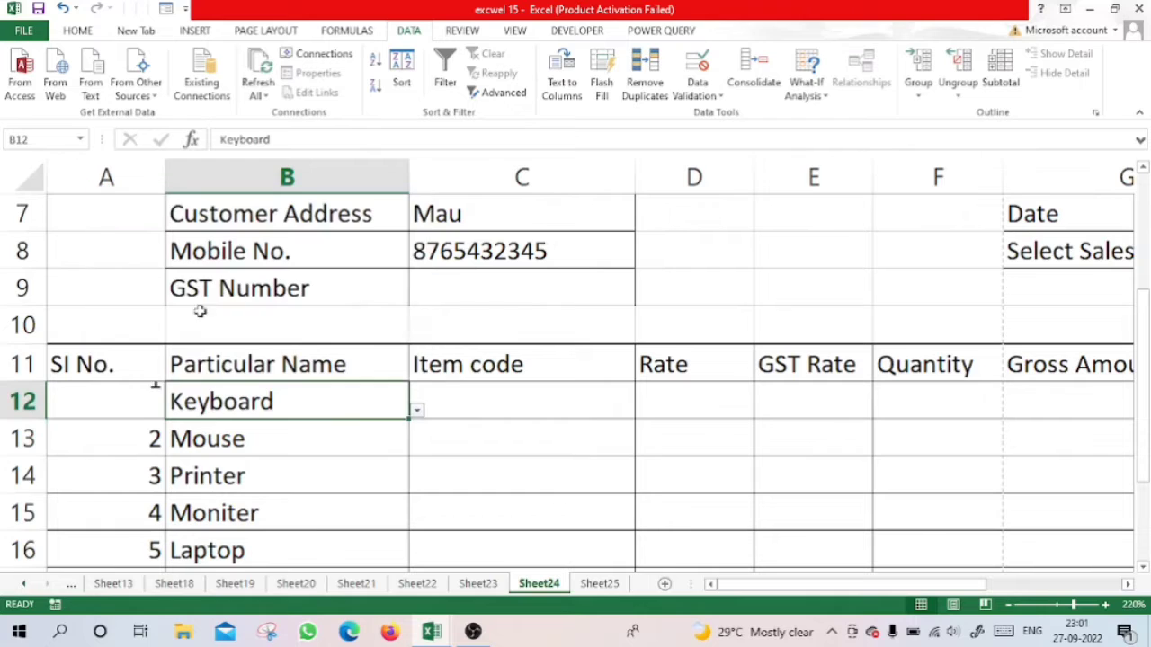
# Enter the item code lookup formula =VLOOKUP(B12,Sheet23!A2:D9,2,0) in C12.
pyautogui.click(501, 406)
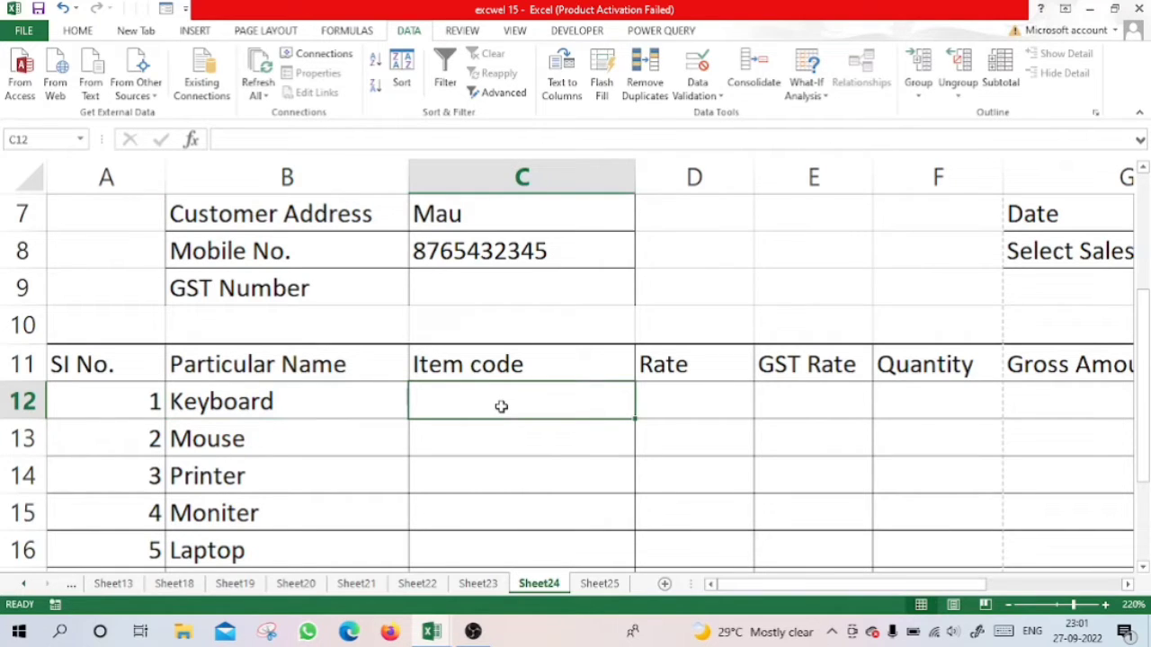
pyautogui.write('=')
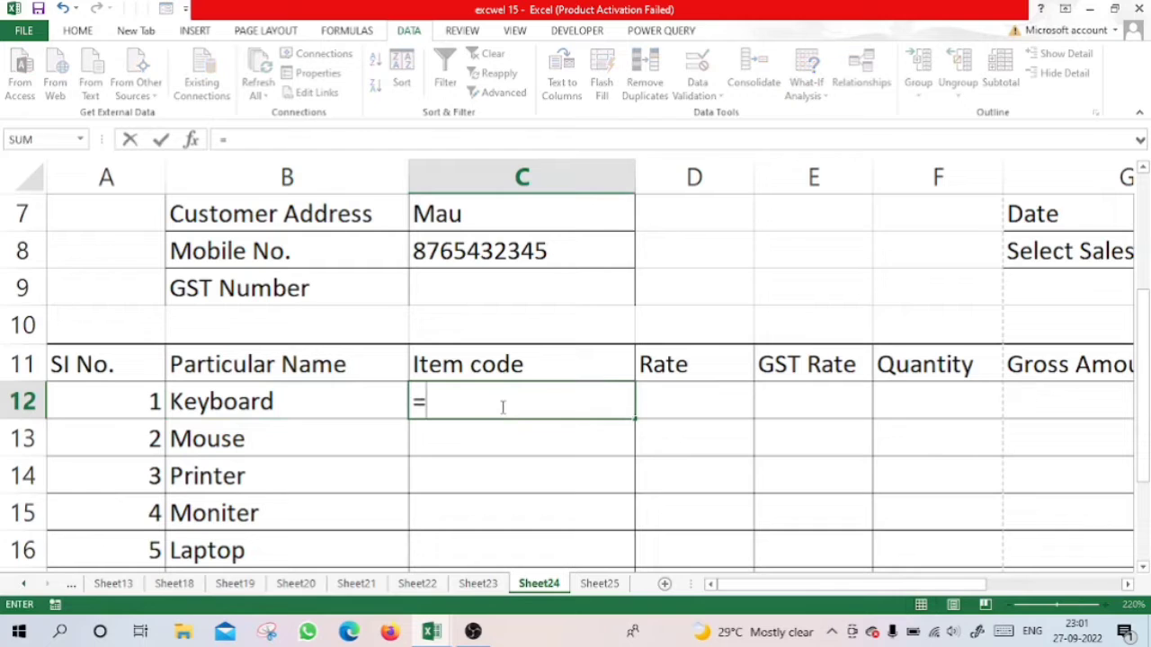
pyautogui.write('vl')
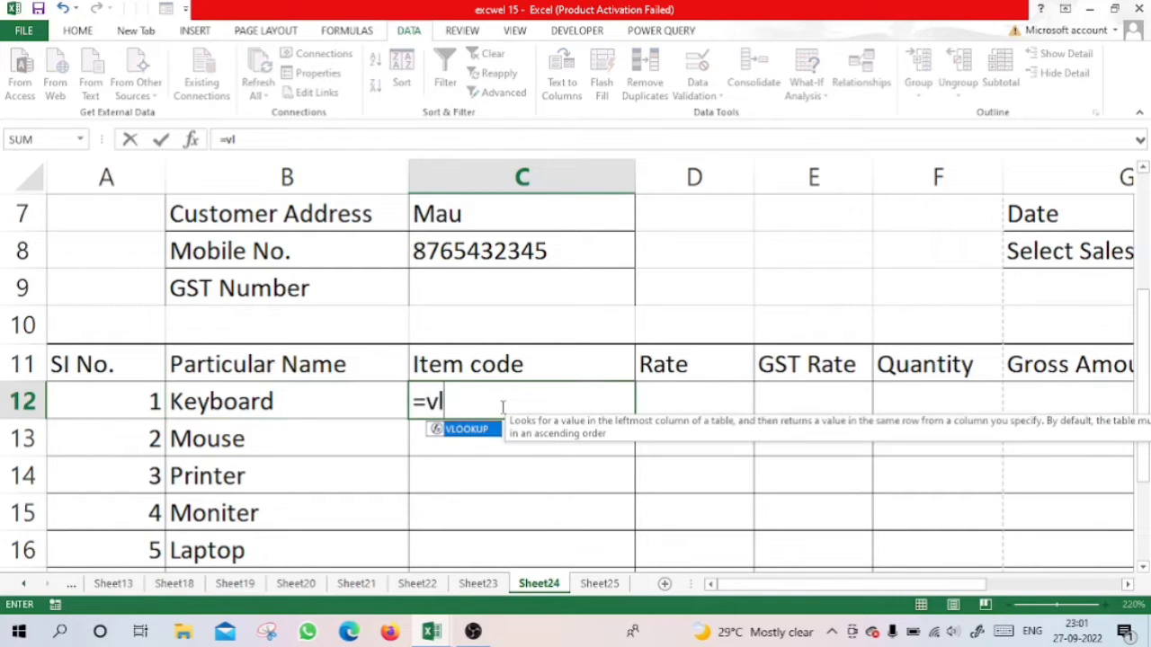
pyautogui.press('Tab')
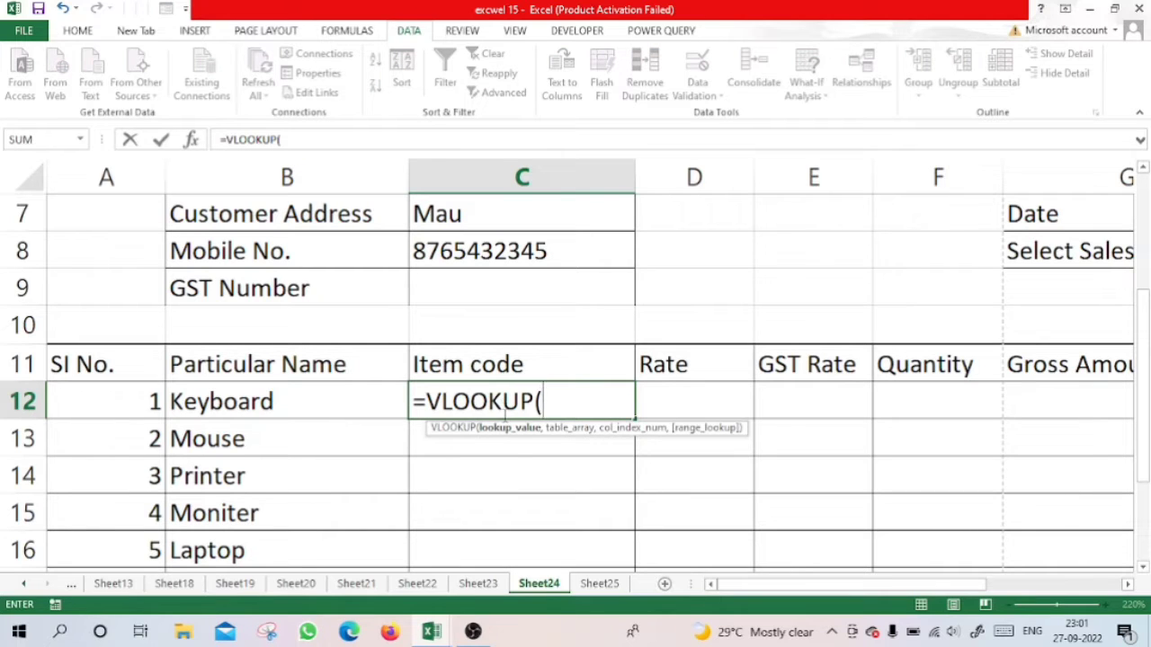
pyautogui.click(239, 403)
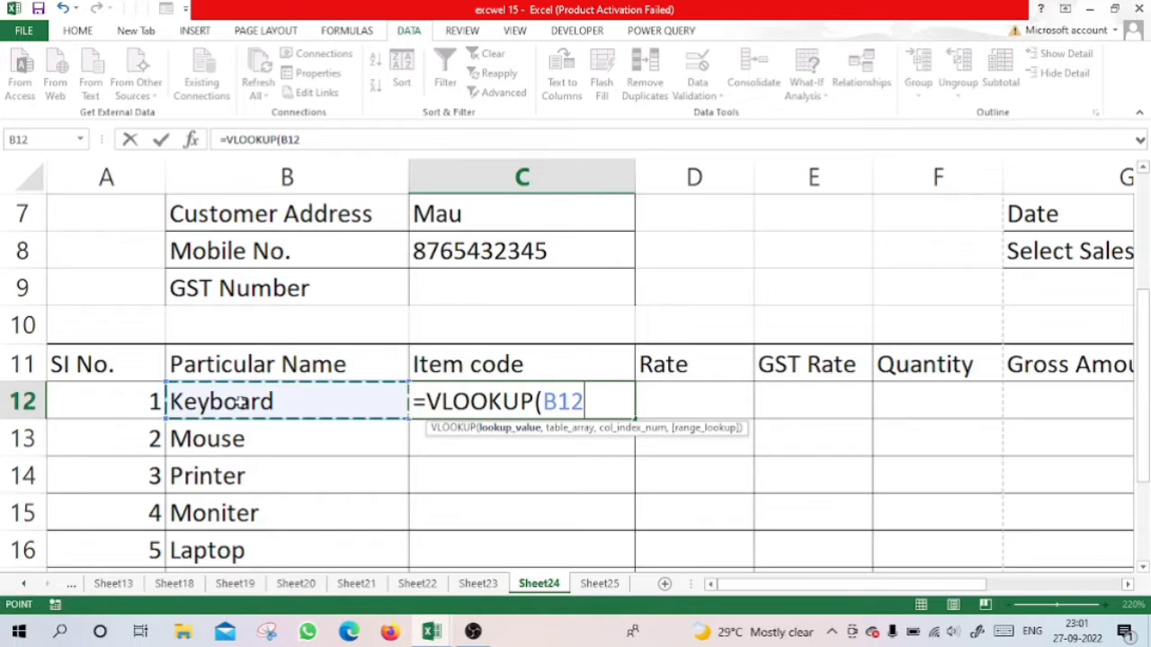
pyautogui.write(',')
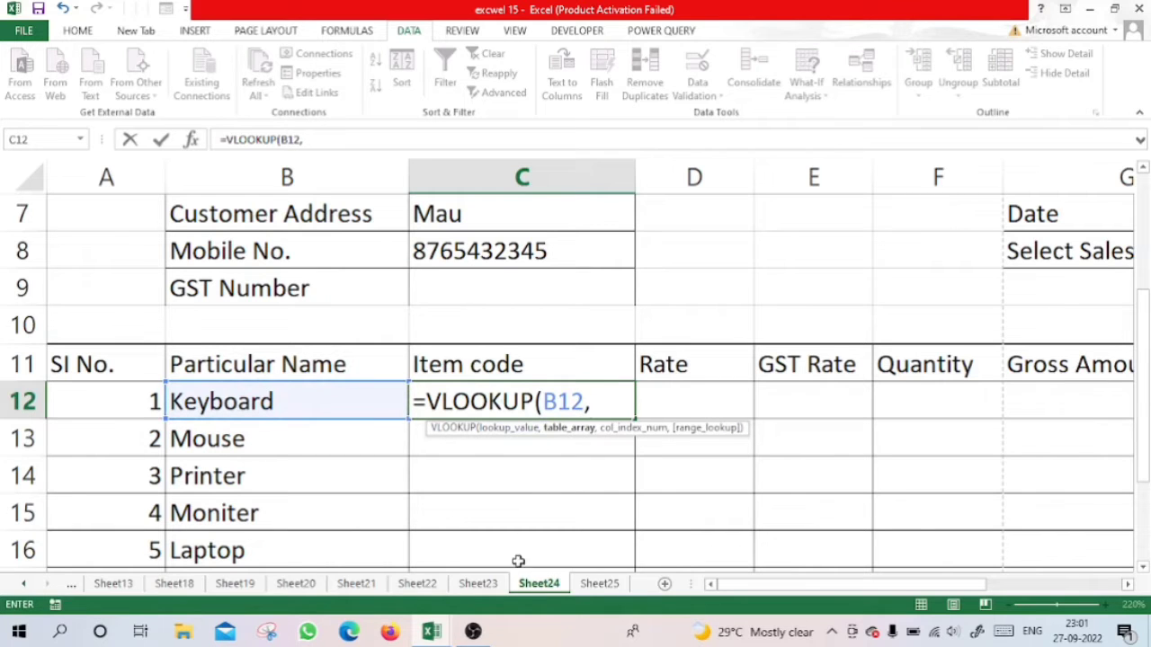
pyautogui.click(478, 583)
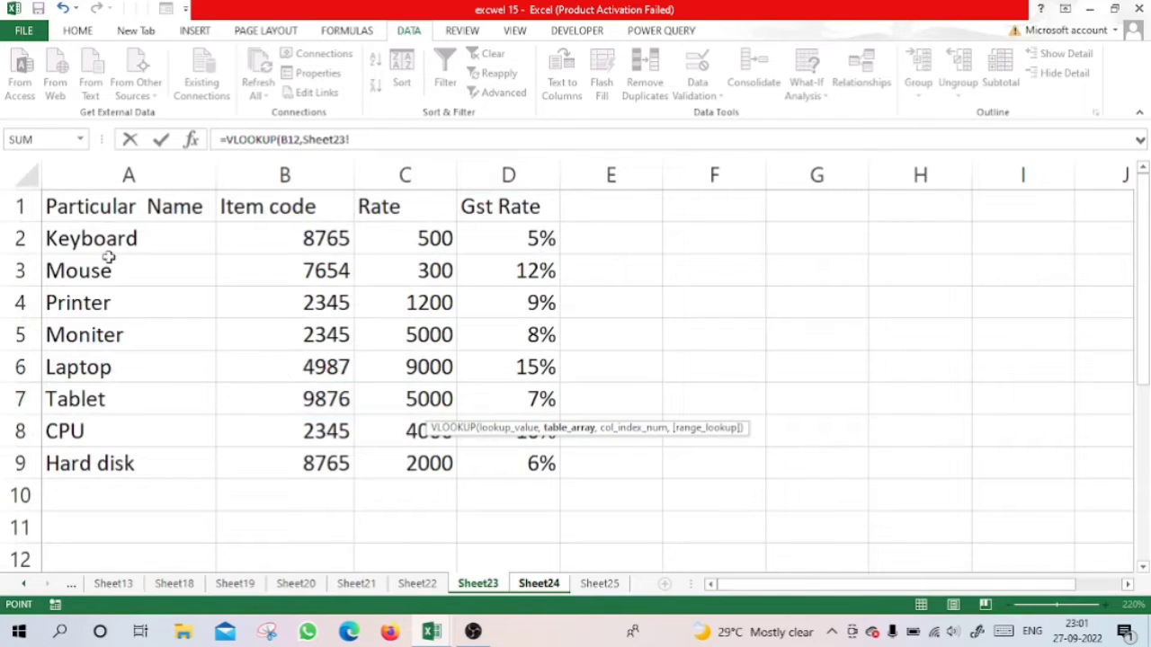
pyautogui.moveTo(93, 238); pyautogui.dragTo(506, 462)
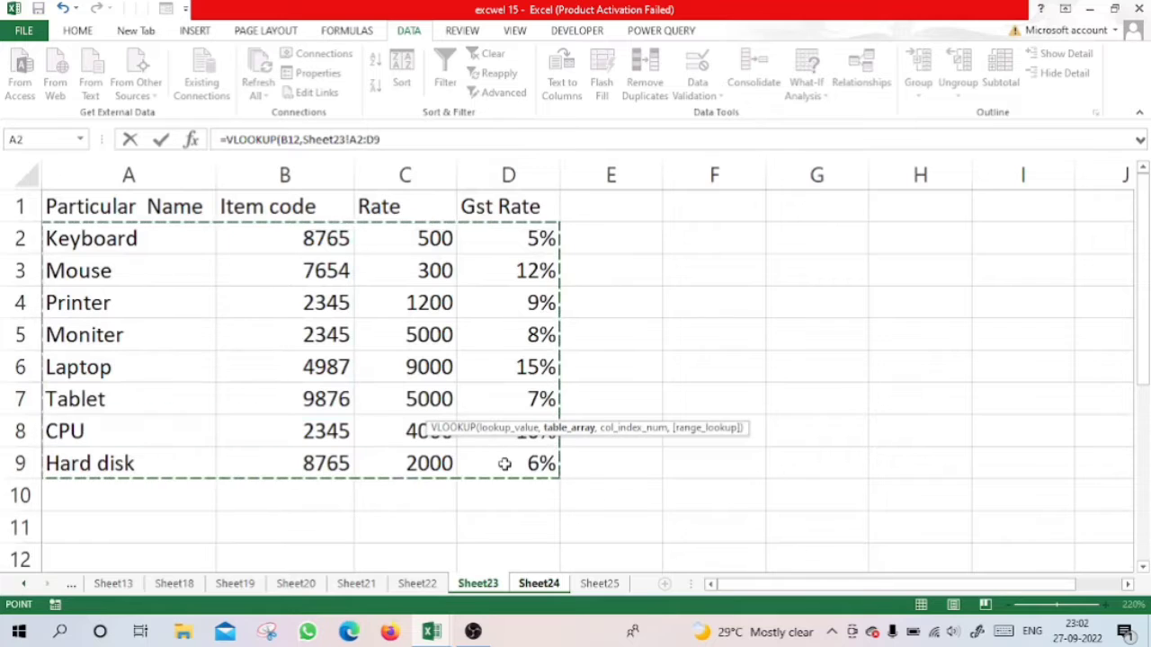
pyautogui.write(',')
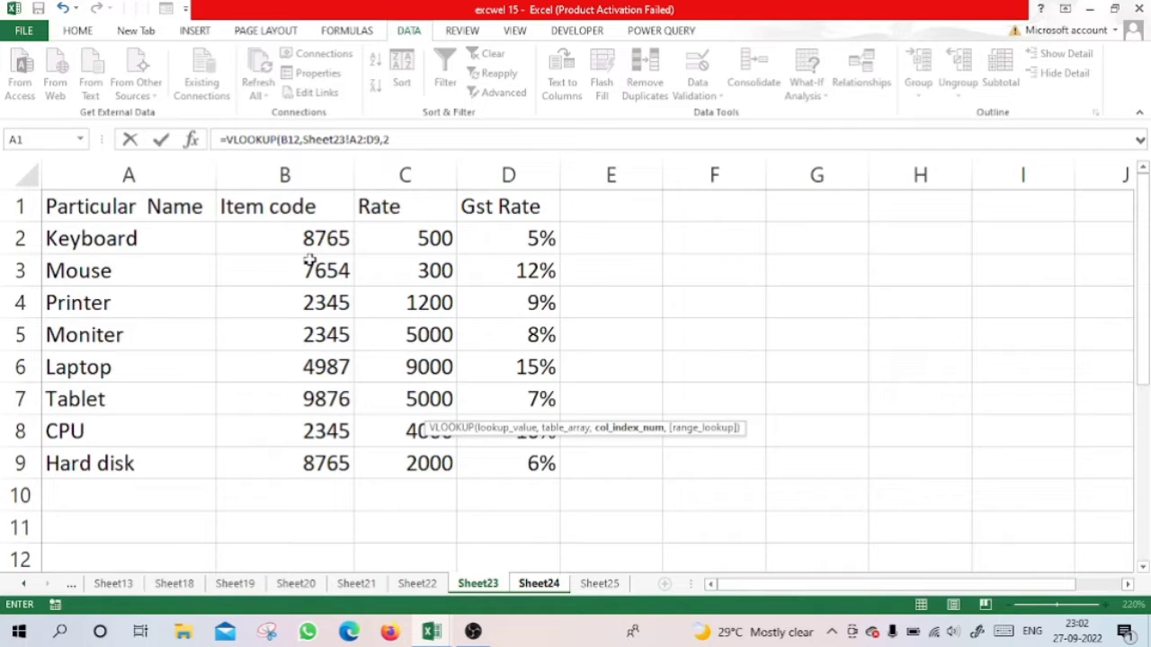
pyautogui.write('2,0')
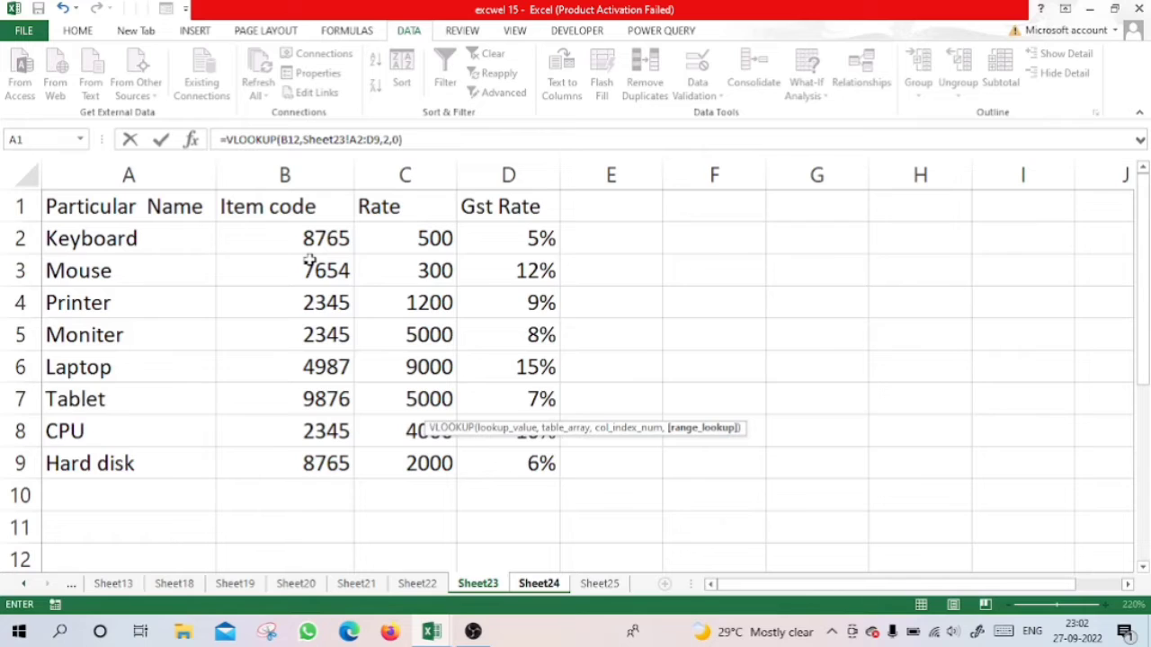
pyautogui.press('Return')
# Fill the item code formula from C12 down the column to C19 and select C17 to inspect its copy.
pyautogui.click(573, 399)
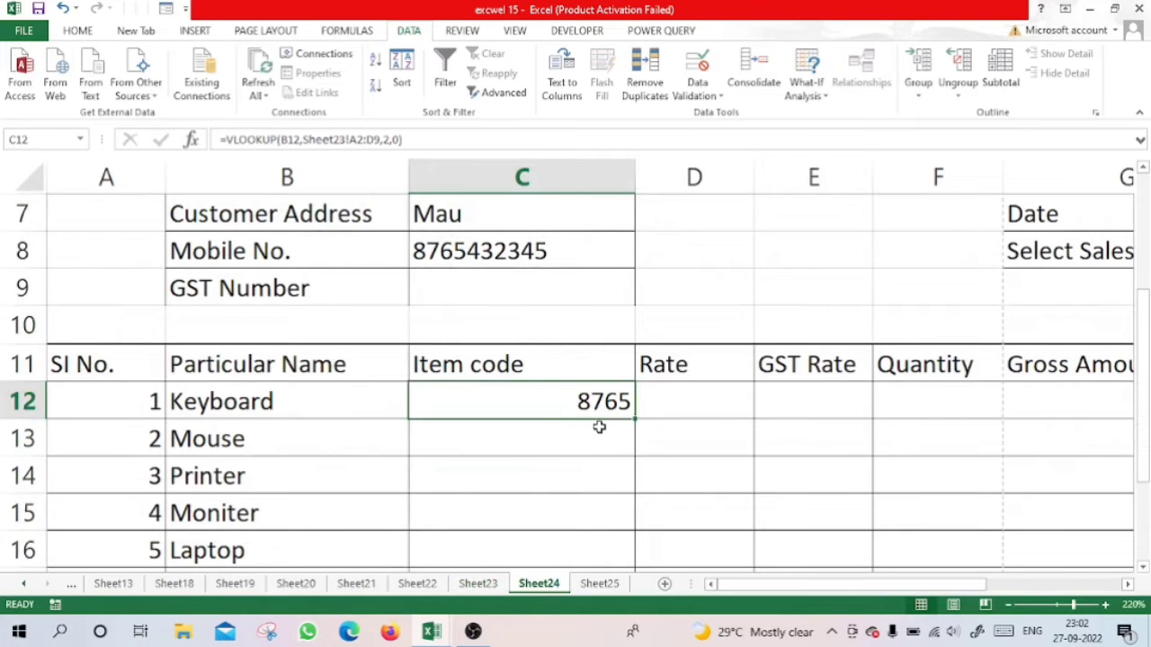
pyautogui.moveTo(632, 421); pyautogui.dragTo(630, 529)
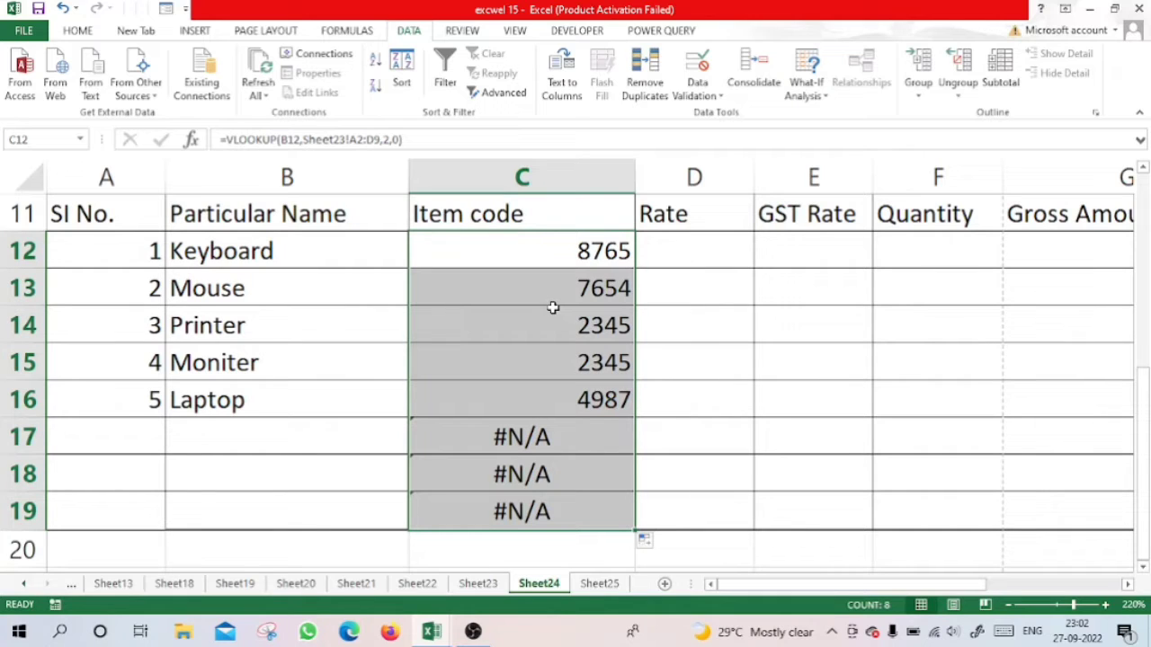
pyautogui.click(523, 440)
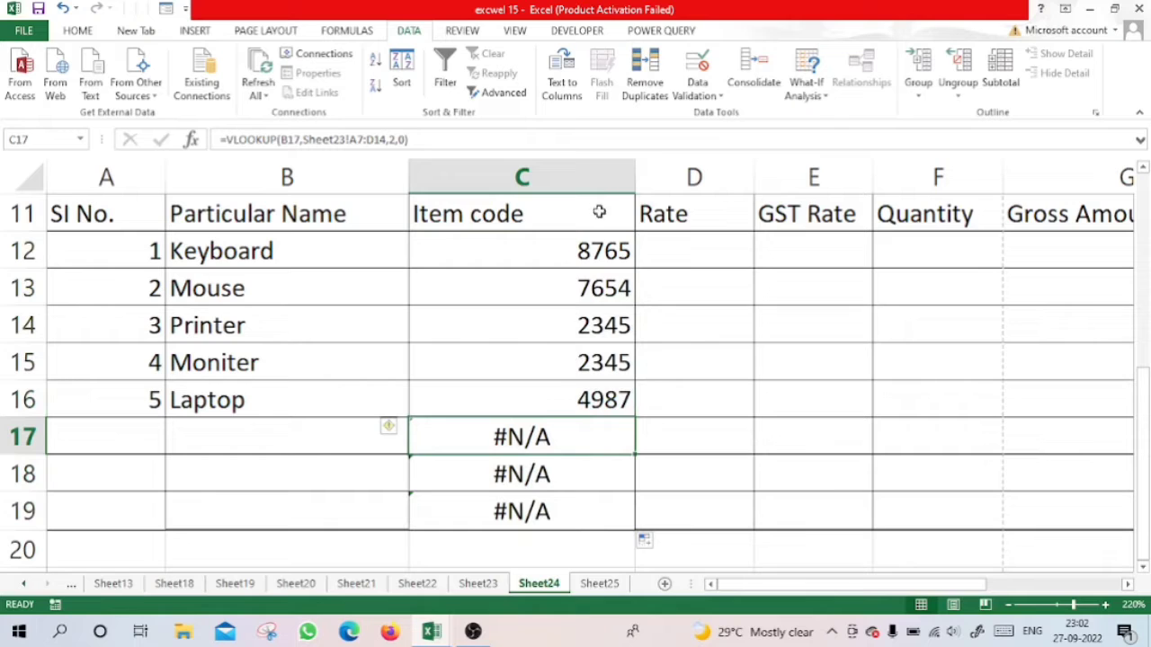
# Change the item code formula in C12 to =IFERROR(VLOOKUP(B12,Sheet23!A2:D9,2,0)," ") and fill it down to C19.
pyautogui.click(597, 251)
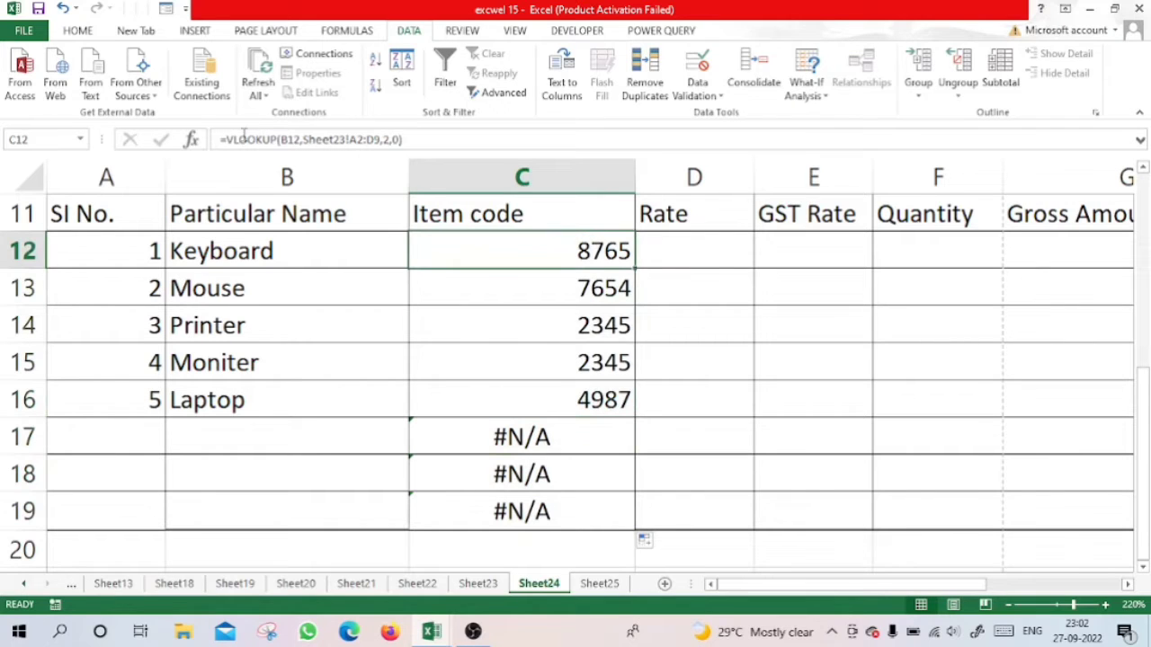
pyautogui.click(226, 139)
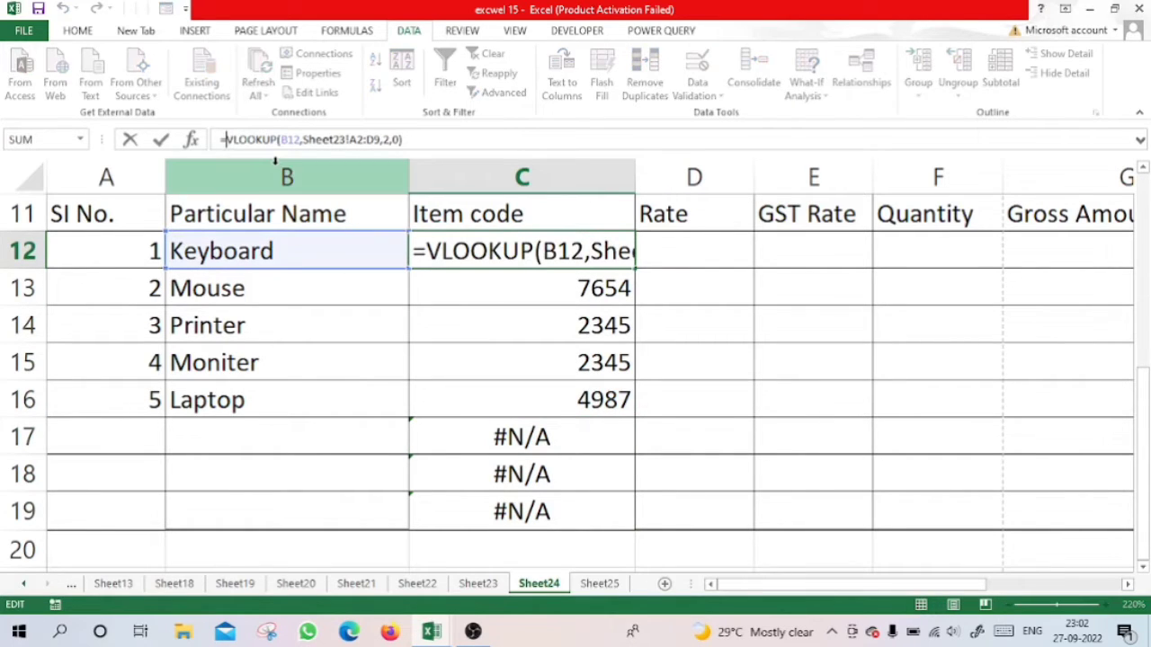
pyautogui.write('i')
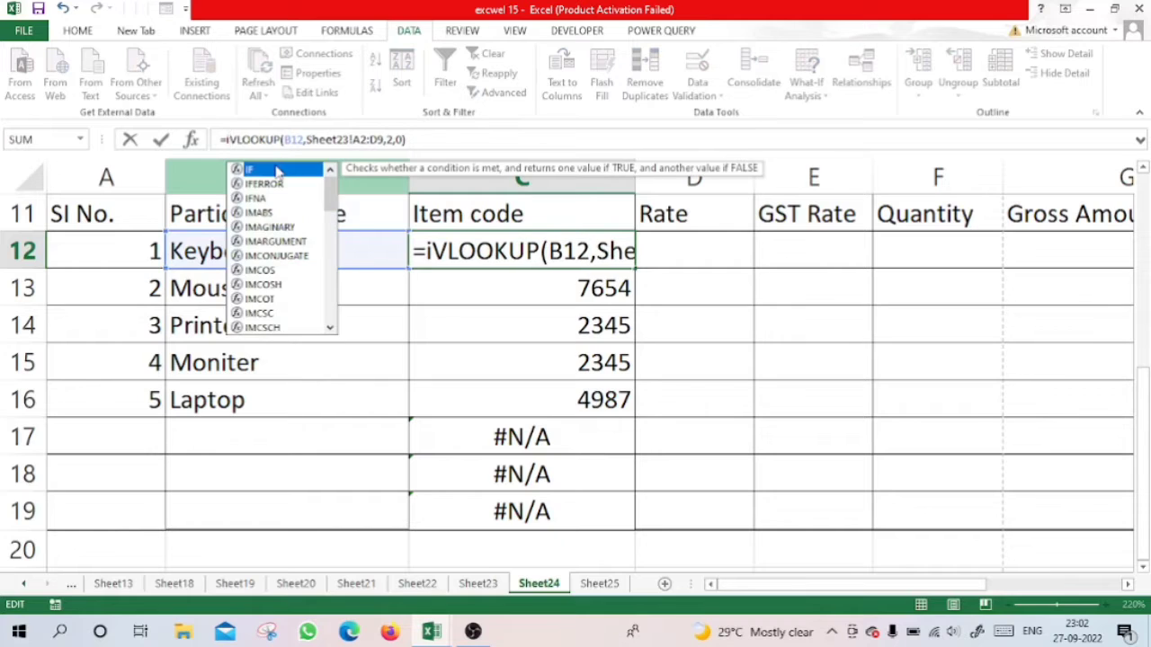
pyautogui.write('f')
pyautogui.click(279, 184)
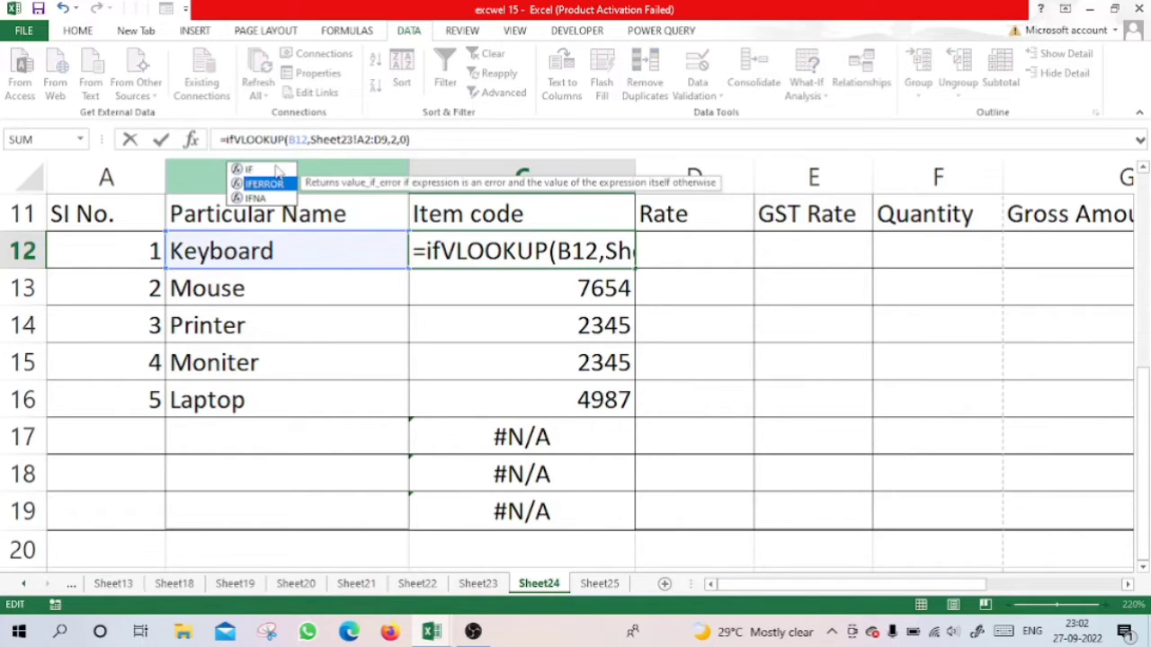
pyautogui.doubleClick(279, 183)
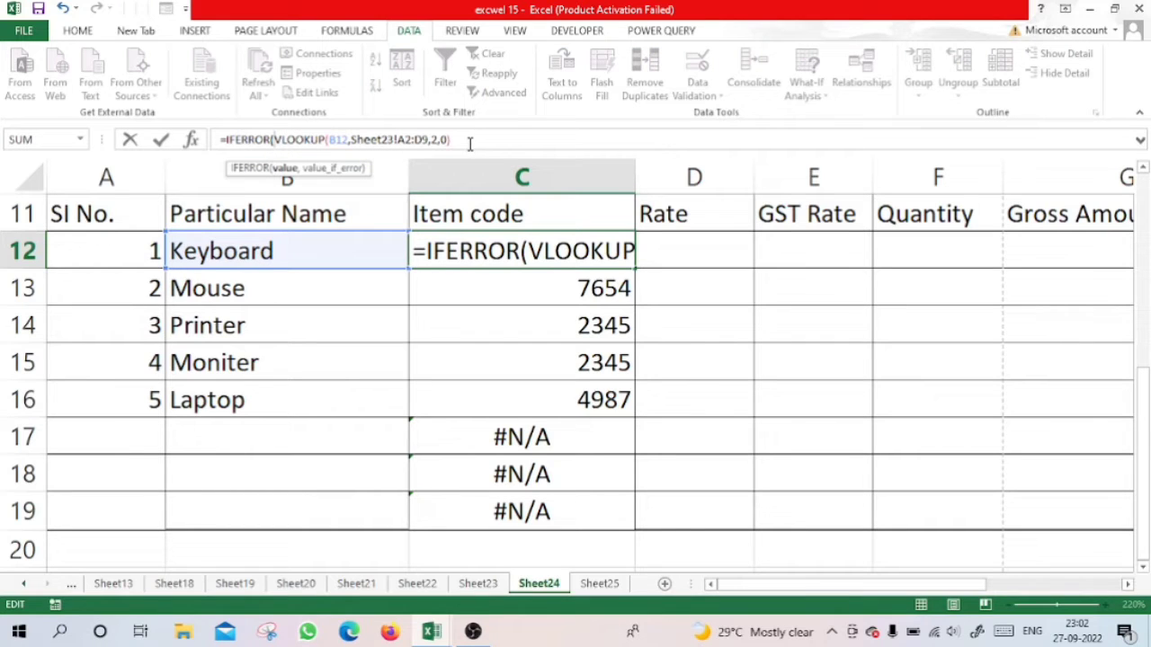
pyautogui.write(',')
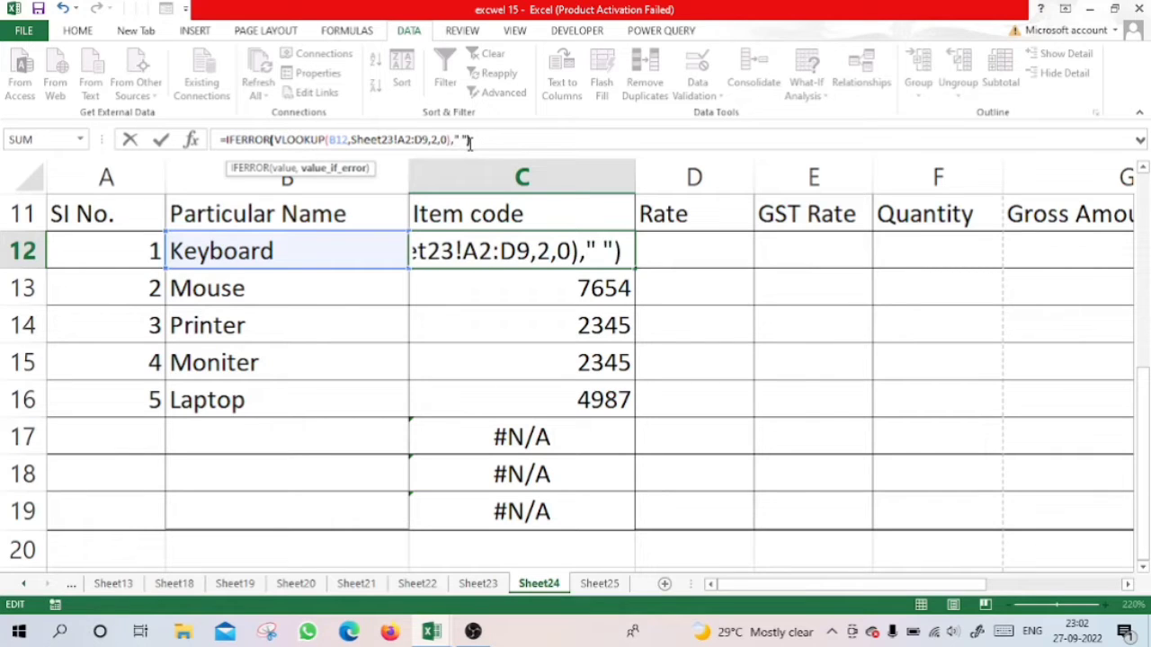
pyautogui.write('" ")')
pyautogui.press('Return')
pyautogui.press('Up')
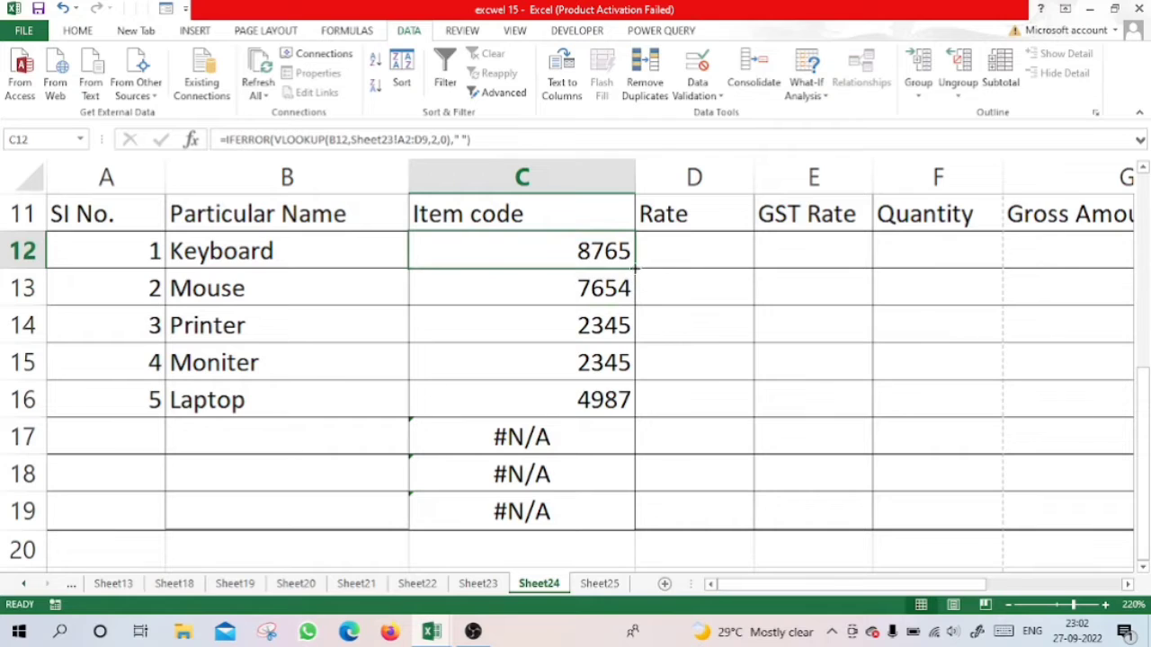
pyautogui.moveTo(633, 267); pyautogui.dragTo(602, 513)
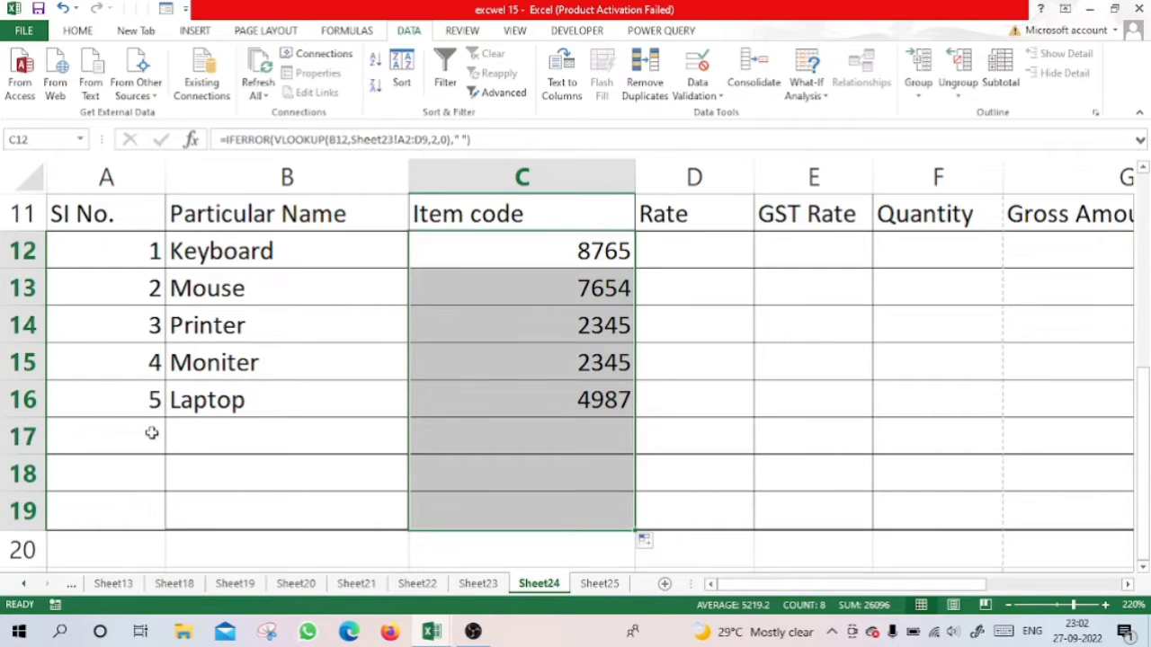
# Choose Tablet as the particular name in B17.
pyautogui.click(203, 441)
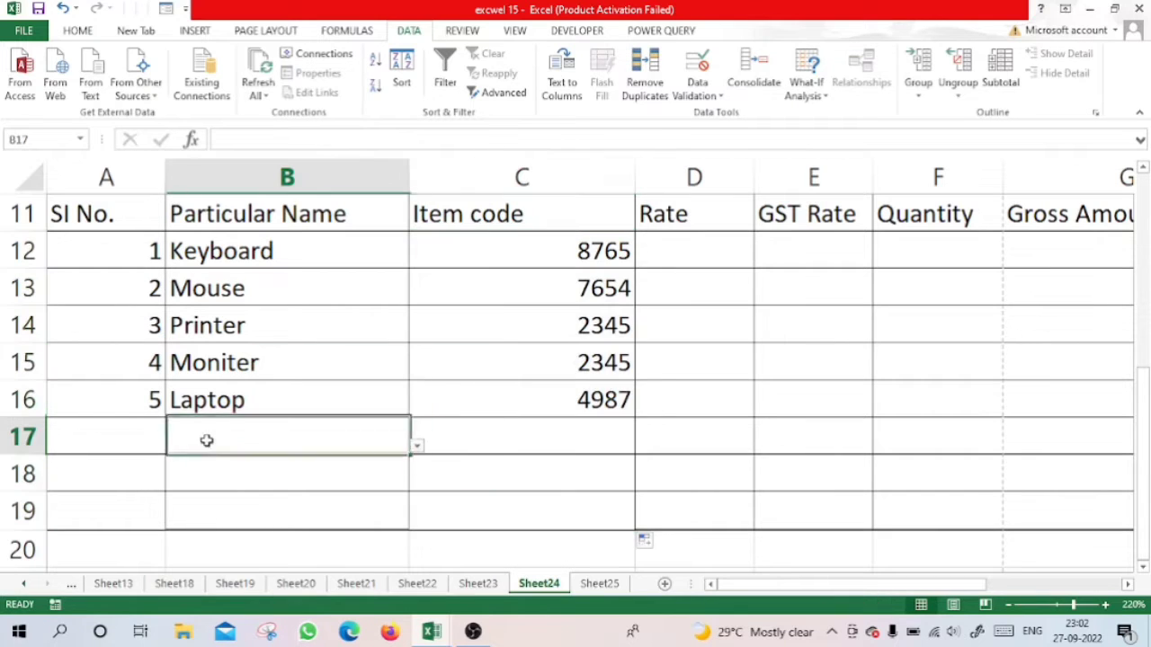
pyautogui.click(415, 447)
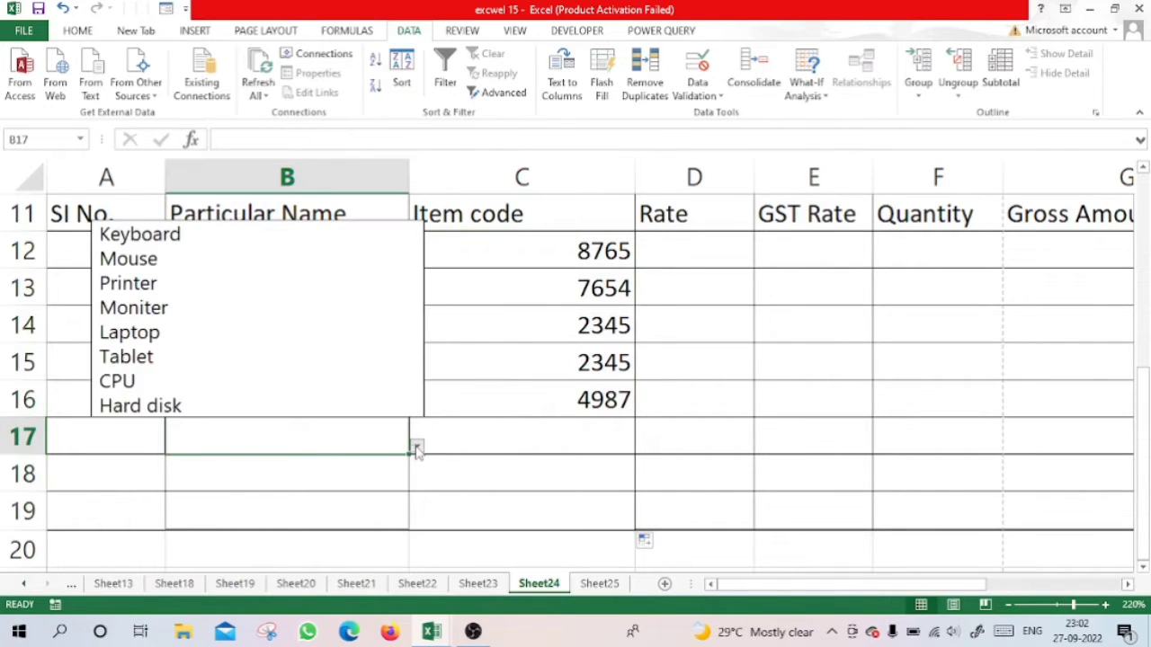
pyautogui.click(151, 359)
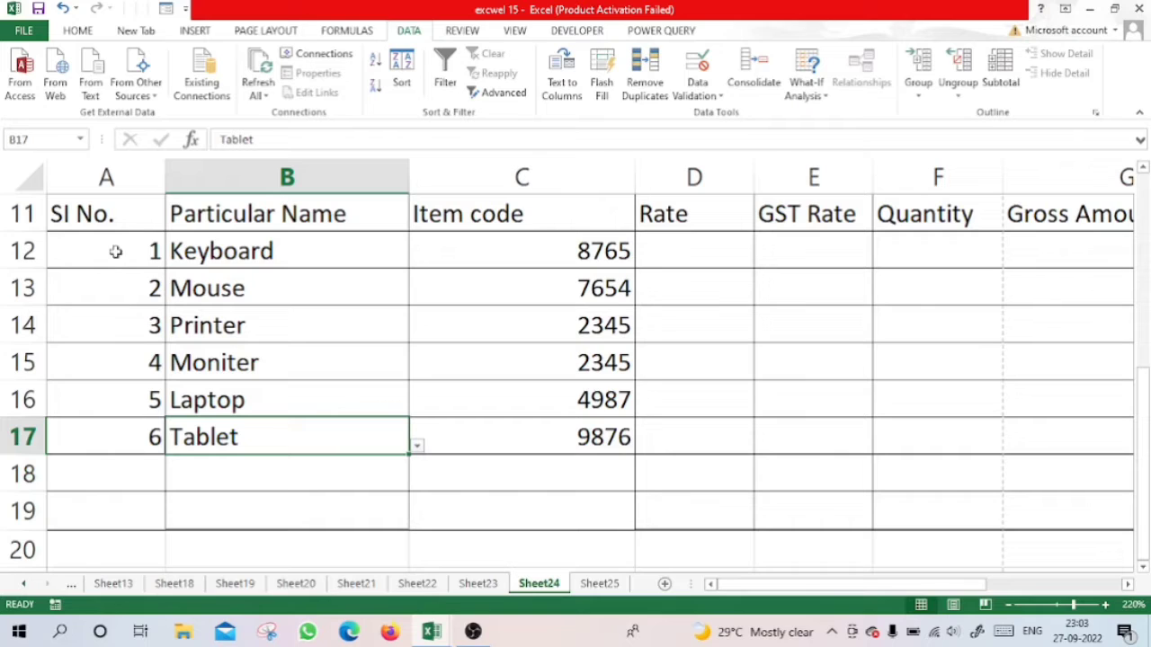
# Enter the rate lookup formula =VLOOKUP(B12,Sheet23!A2:D9,3,0) in D12 and fill it down to D19.
pyautogui.click(691, 253)
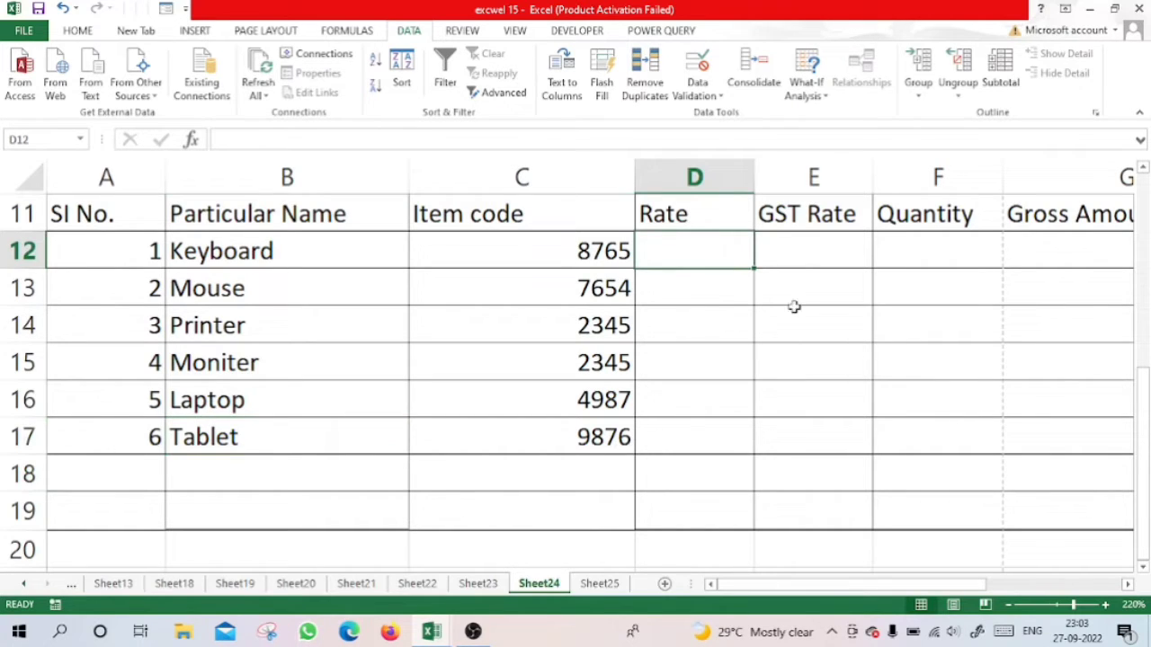
pyautogui.write('=v')
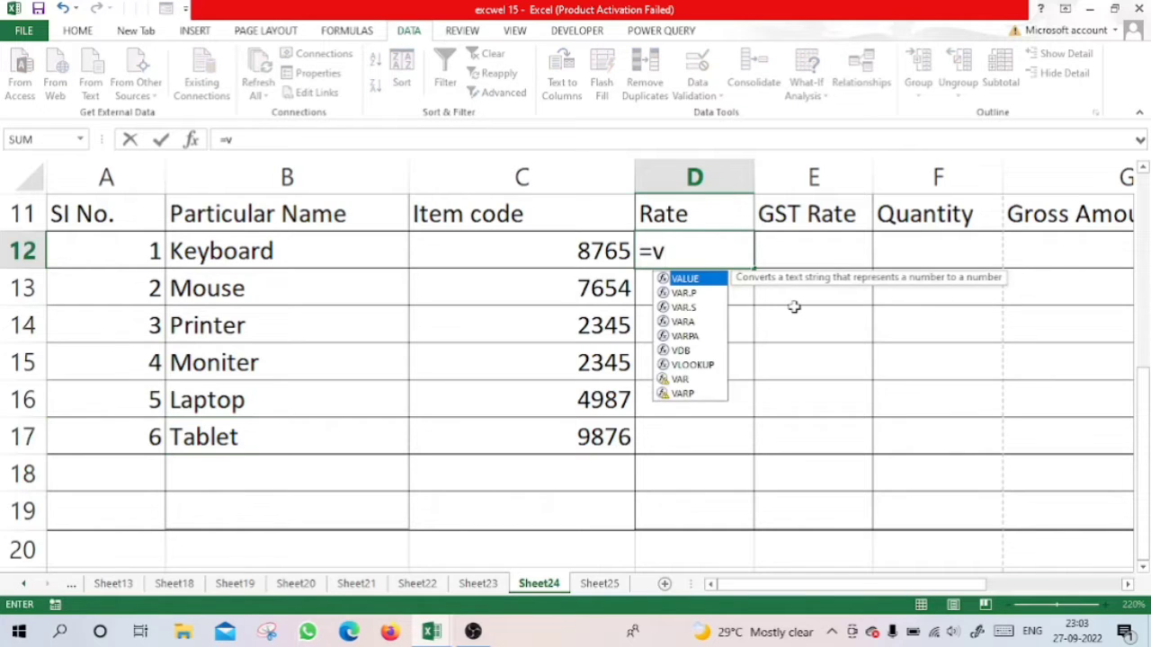
pyautogui.write('l')
pyautogui.press('Tab')
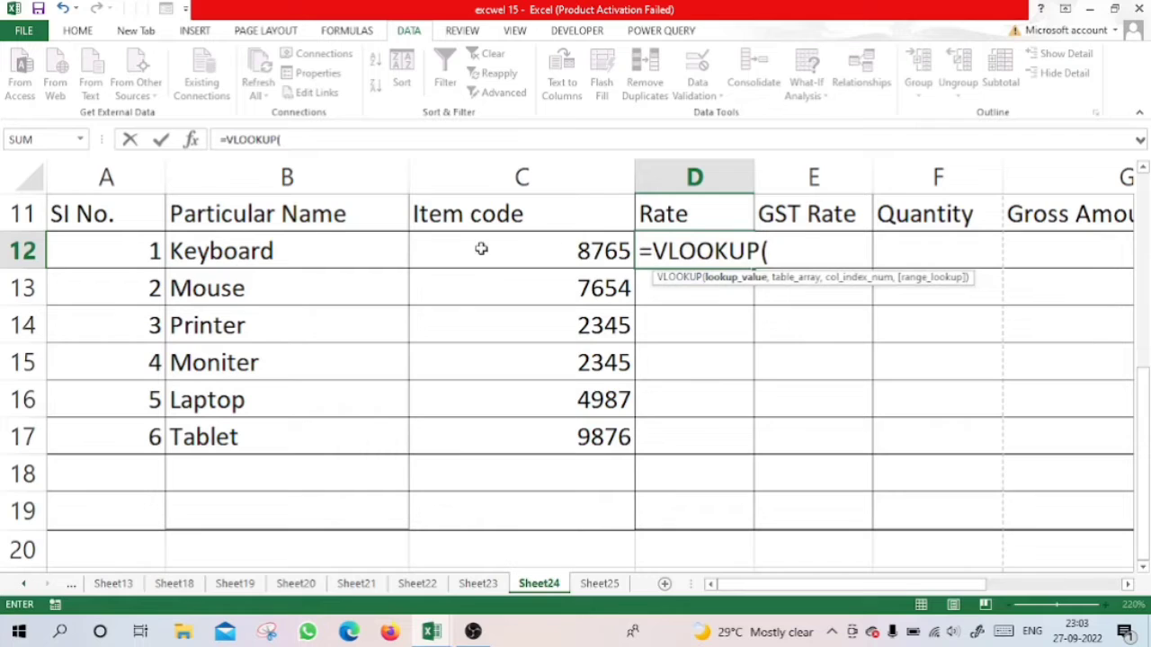
pyautogui.click(275, 255)
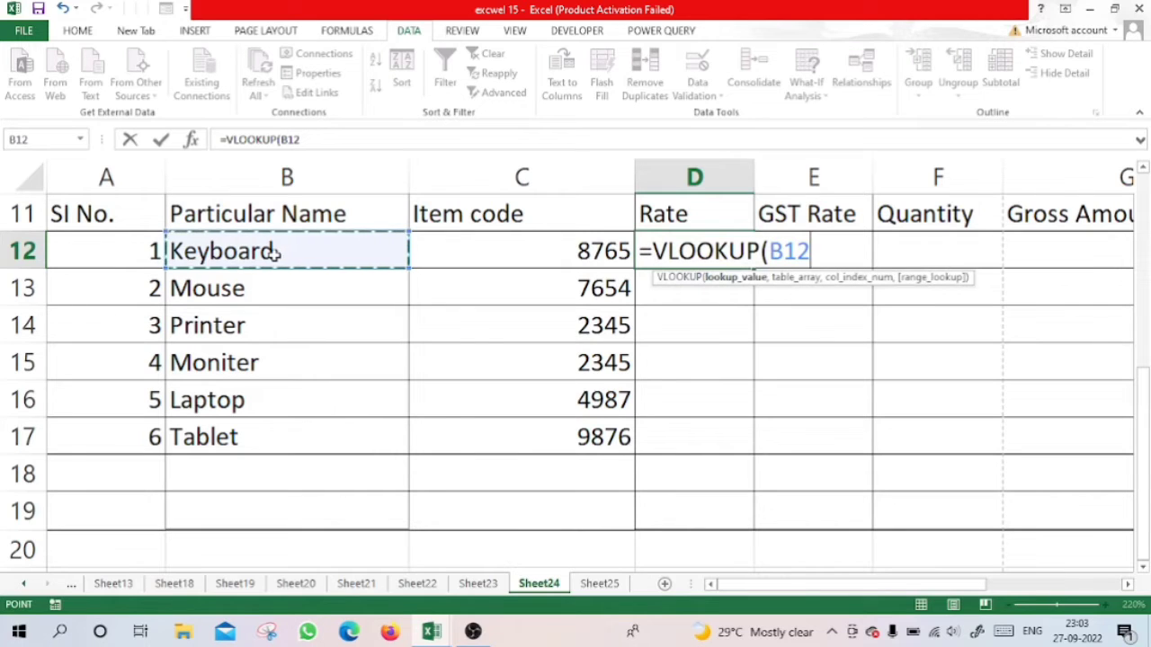
pyautogui.write(',')
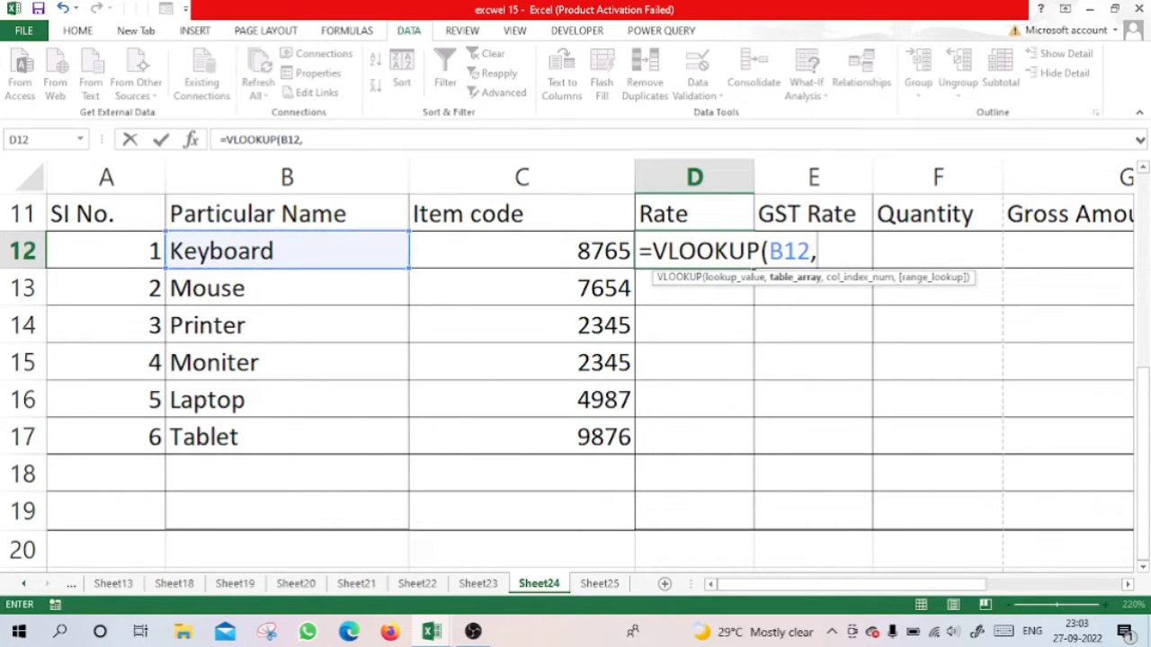
pyautogui.click(477, 584)
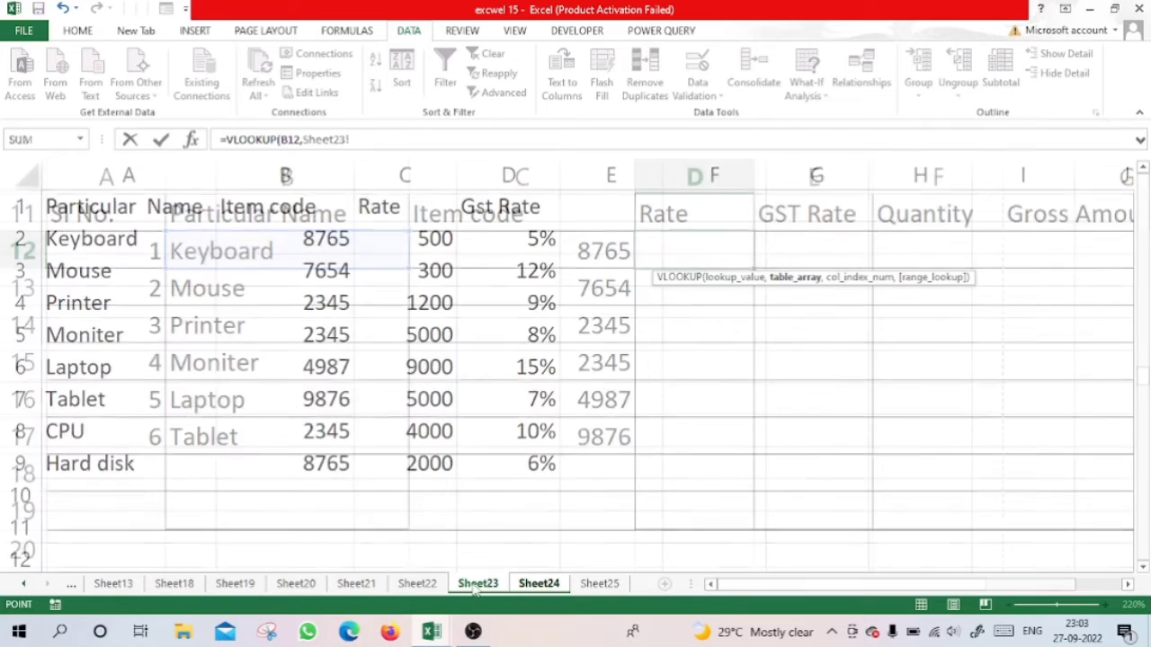
pyautogui.moveTo(81, 239); pyautogui.dragTo(557, 460)
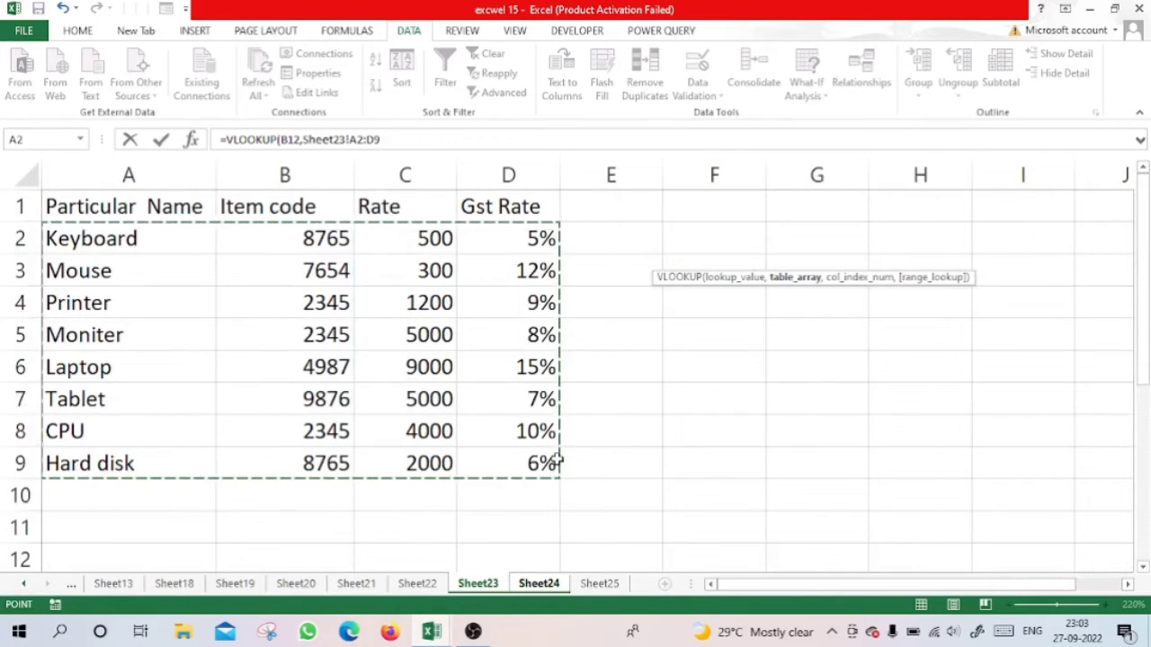
pyautogui.write(',')
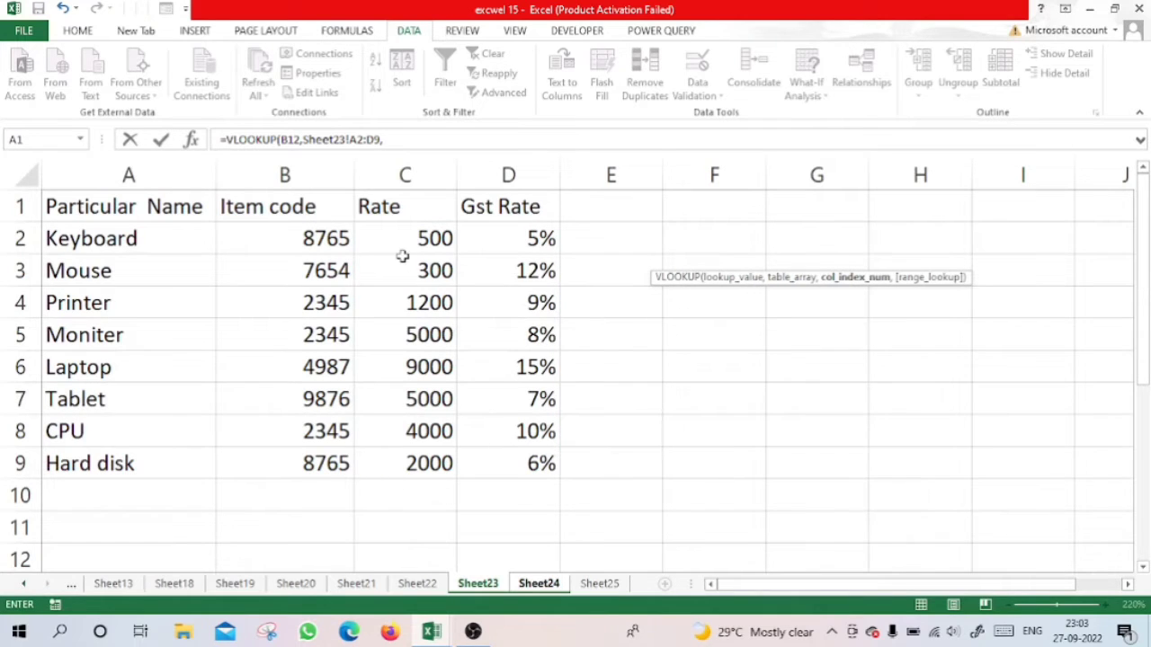
pyautogui.write('3,')
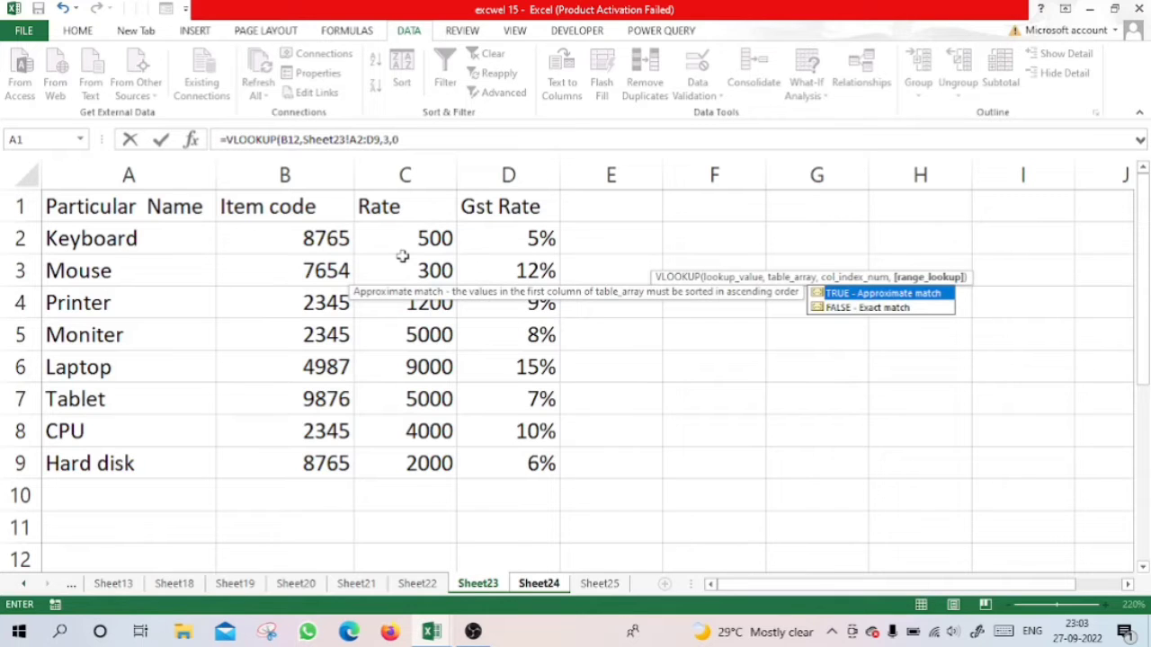
pyautogui.write('0')
pyautogui.press('Return')
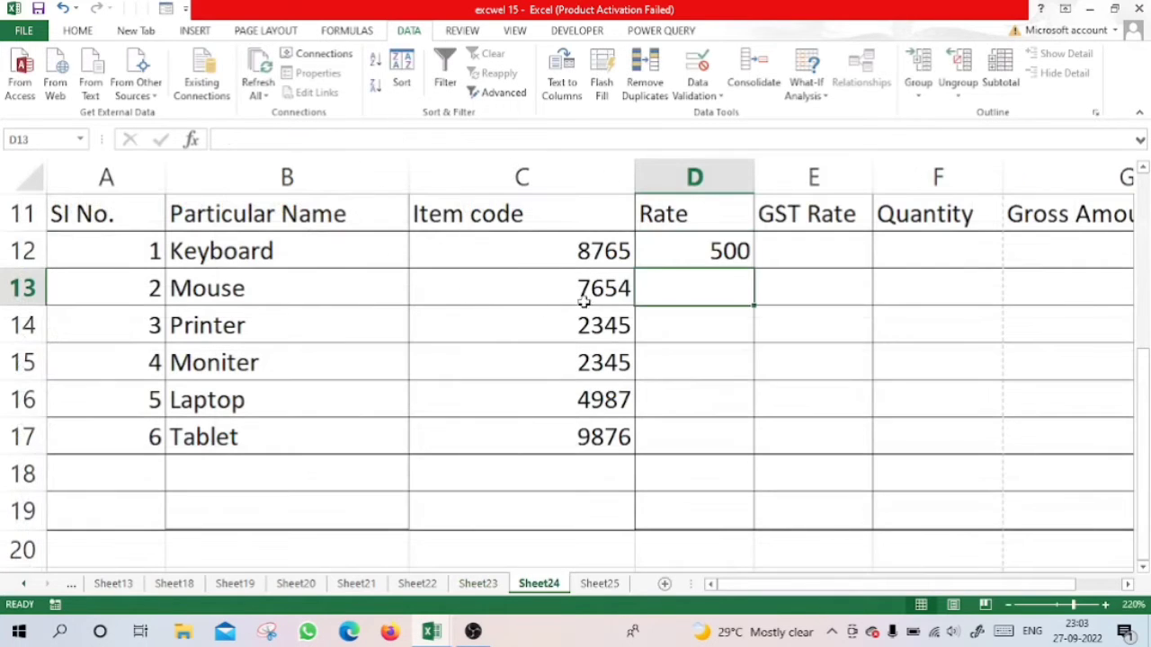
pyautogui.click(668, 257)
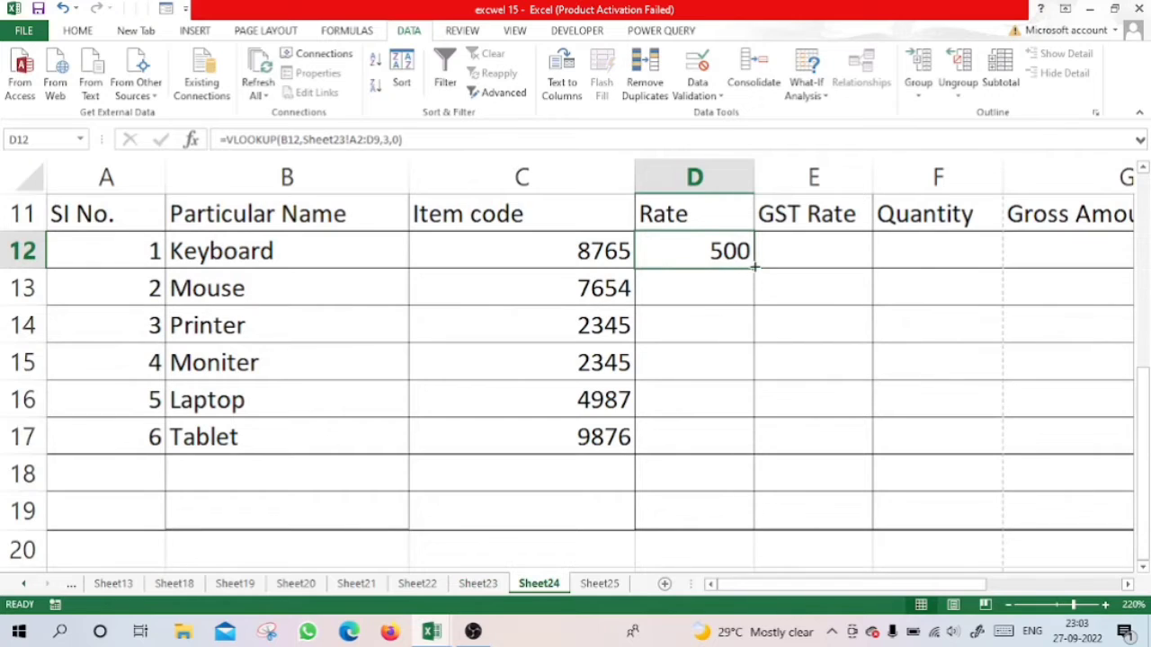
pyautogui.moveTo(754, 267); pyautogui.dragTo(758, 542)
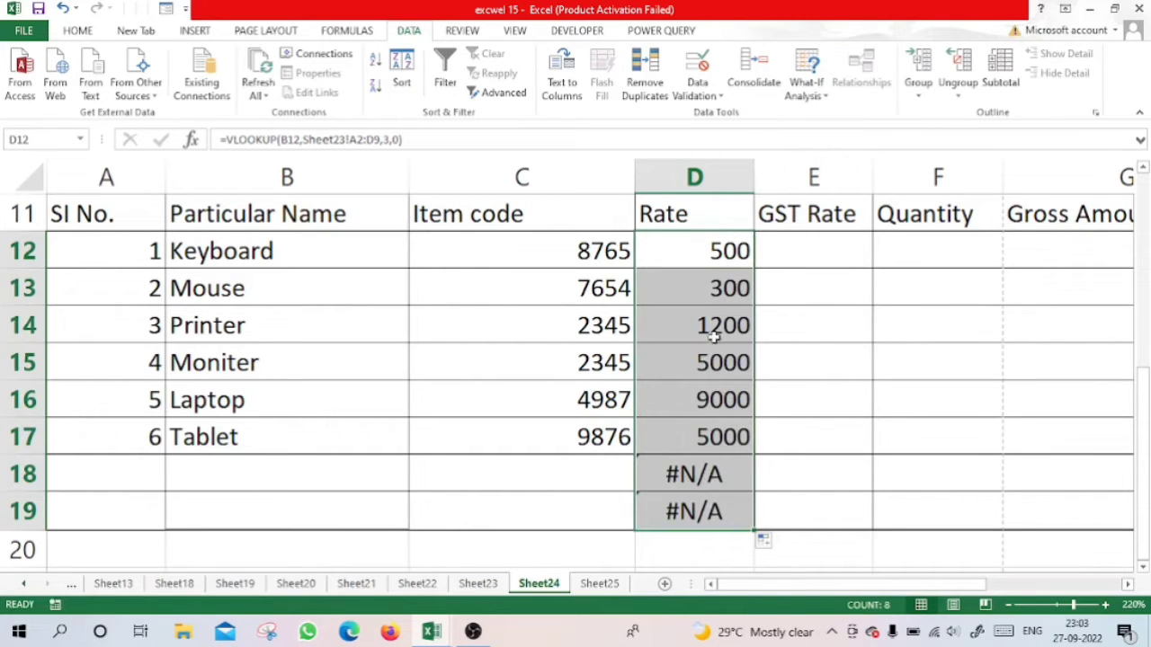
# Change the rate formula in D12 to =IFERROR(VLOOKUP(B12,Sheet23!A2:D9,3,0)," ") and fill it down to D19.
pyautogui.click(710, 250)
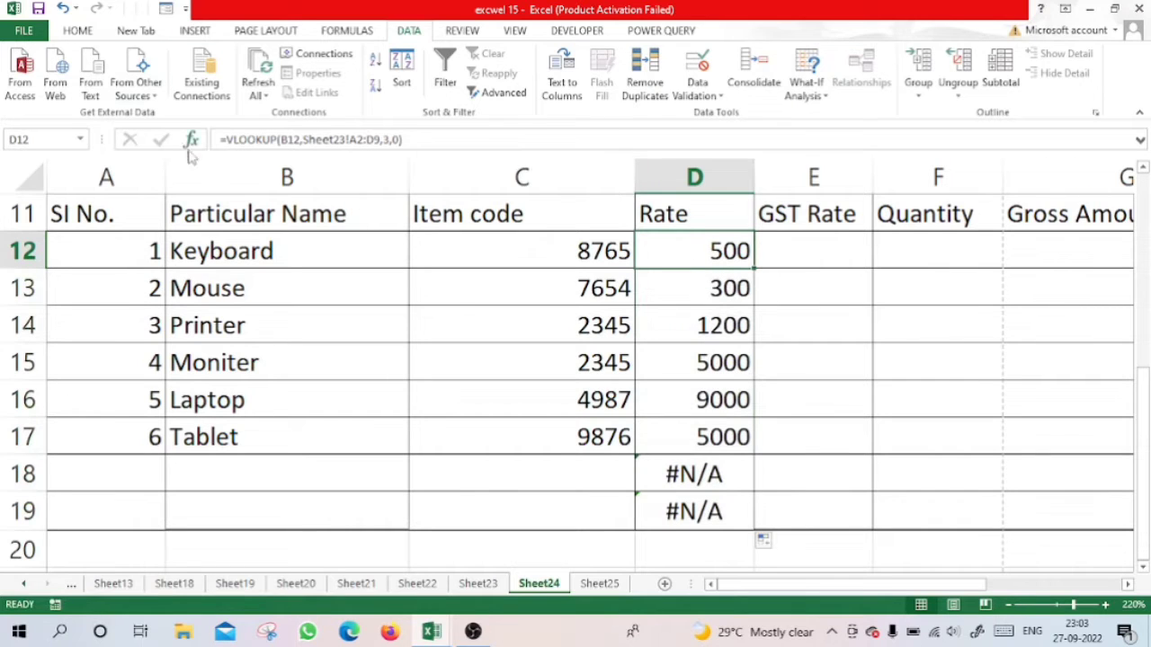
pyautogui.click(228, 141)
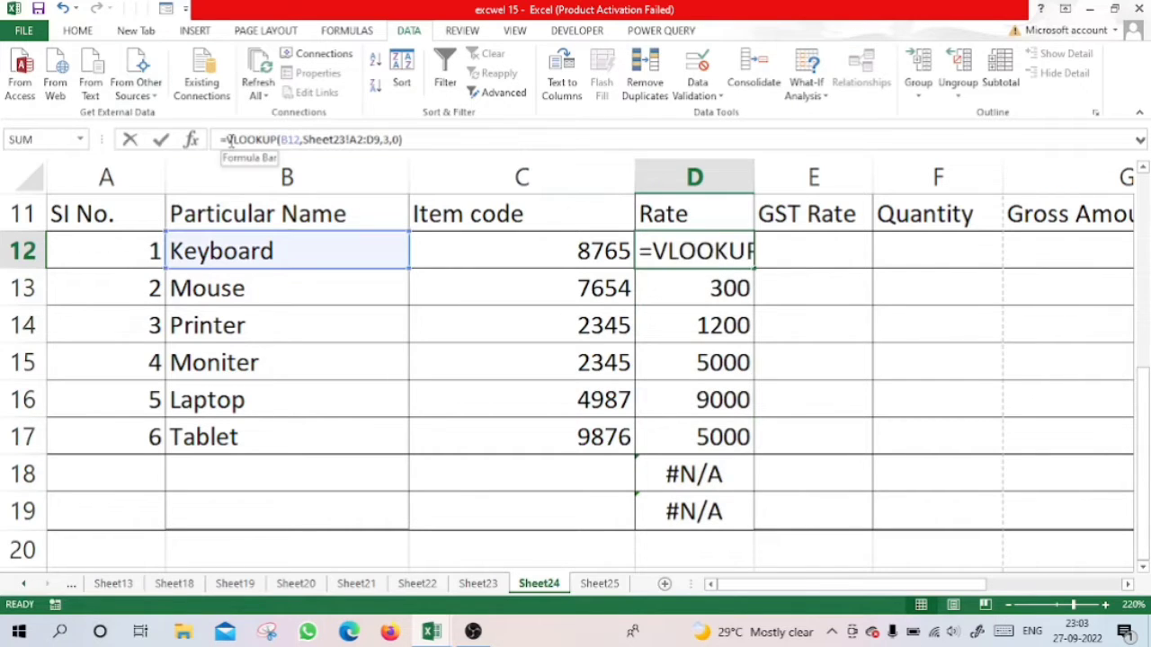
pyautogui.write('if')
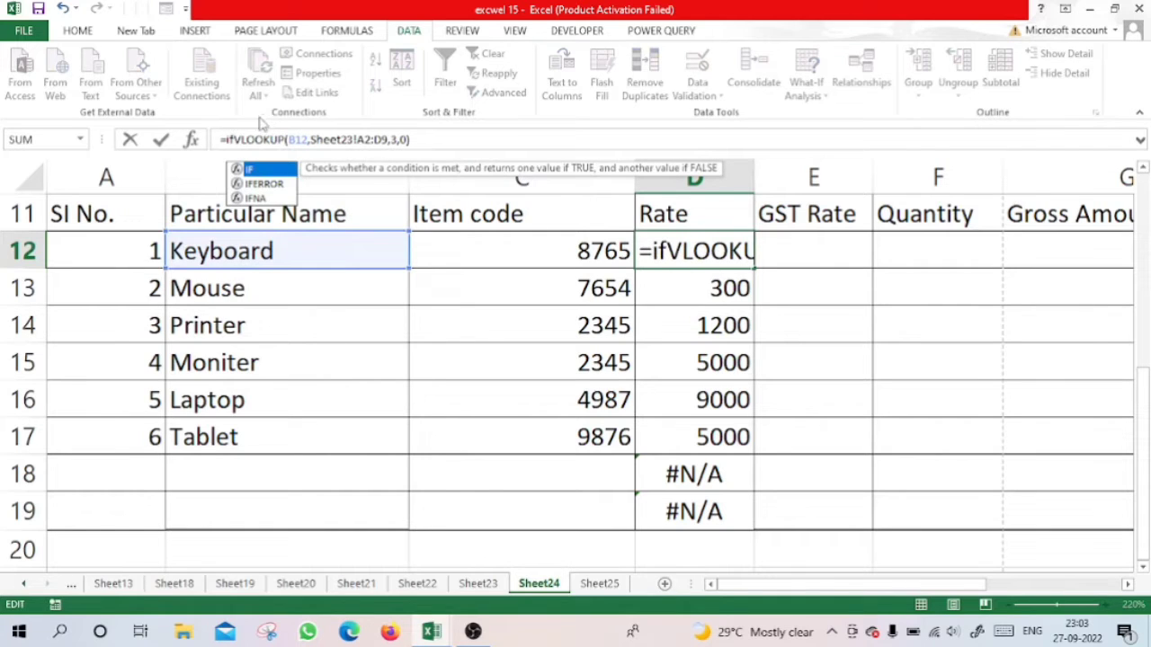
pyautogui.press('Down')
pyautogui.press('Tab')
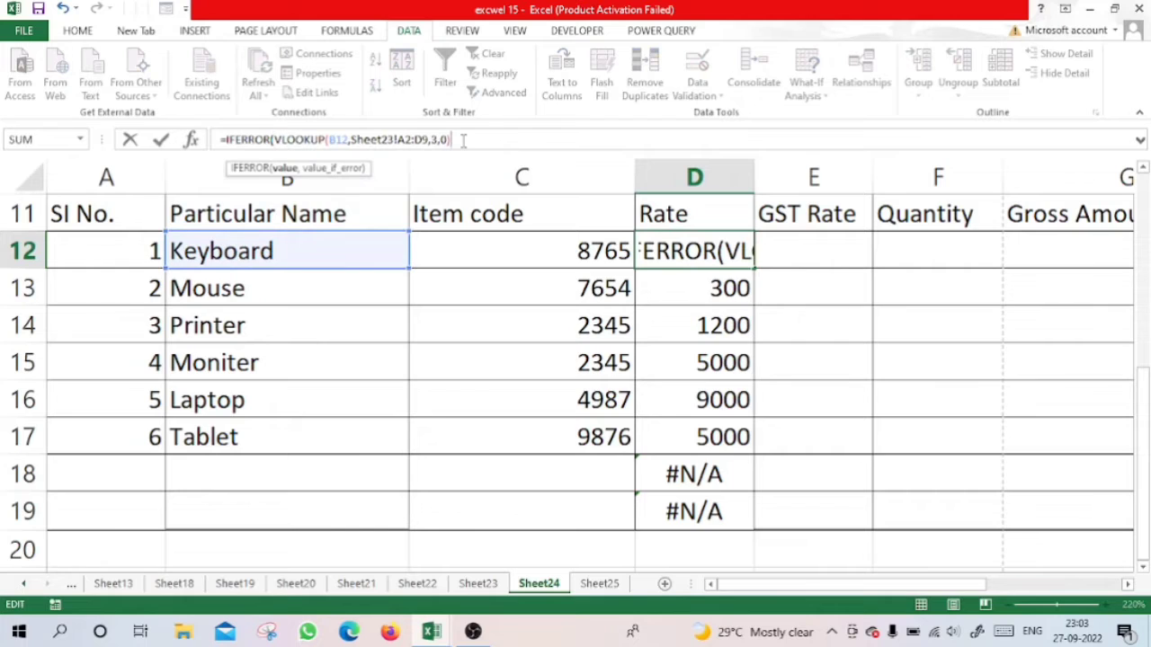
pyautogui.write(',')
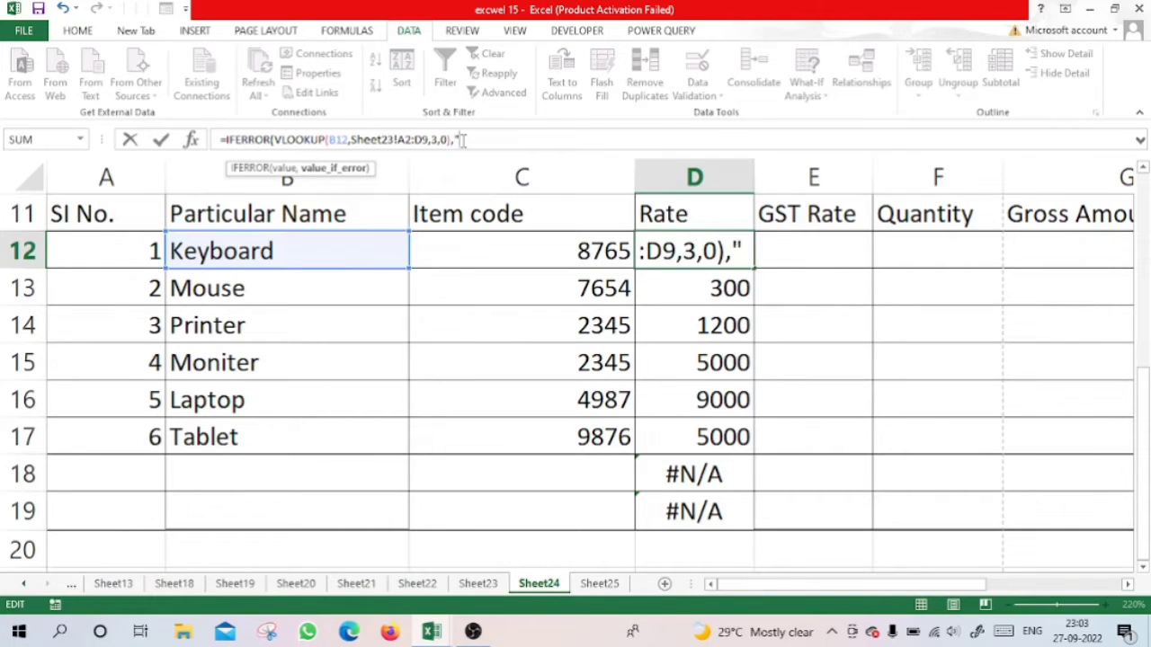
pyautogui.write('" "')
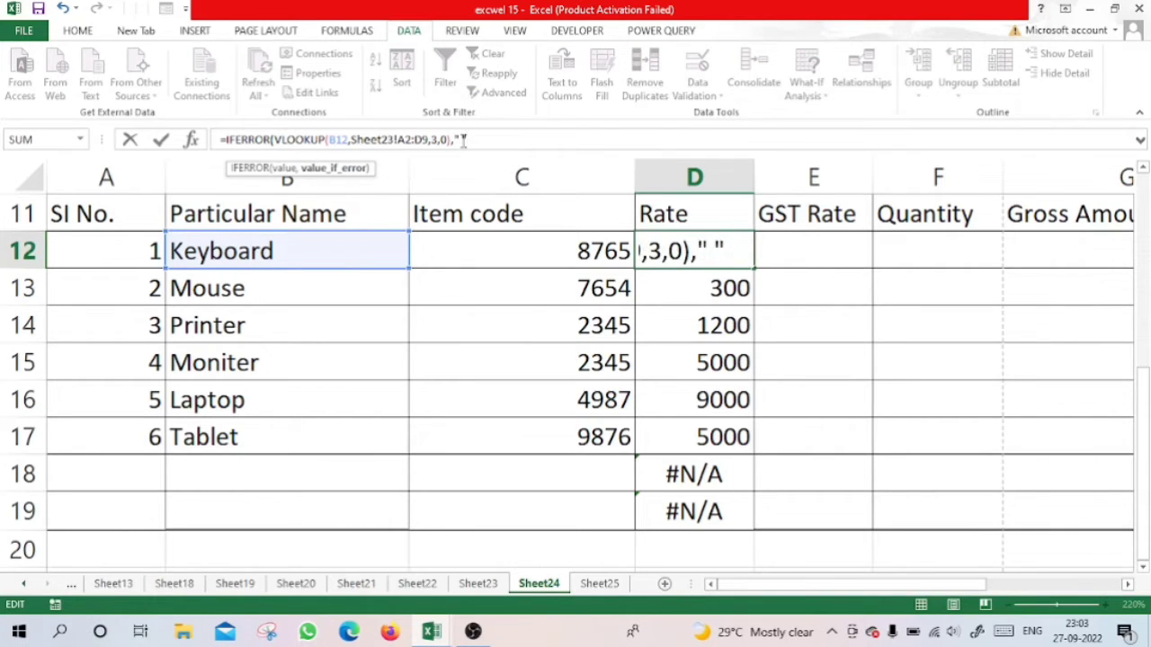
pyautogui.write(')')
pyautogui.press('Return')
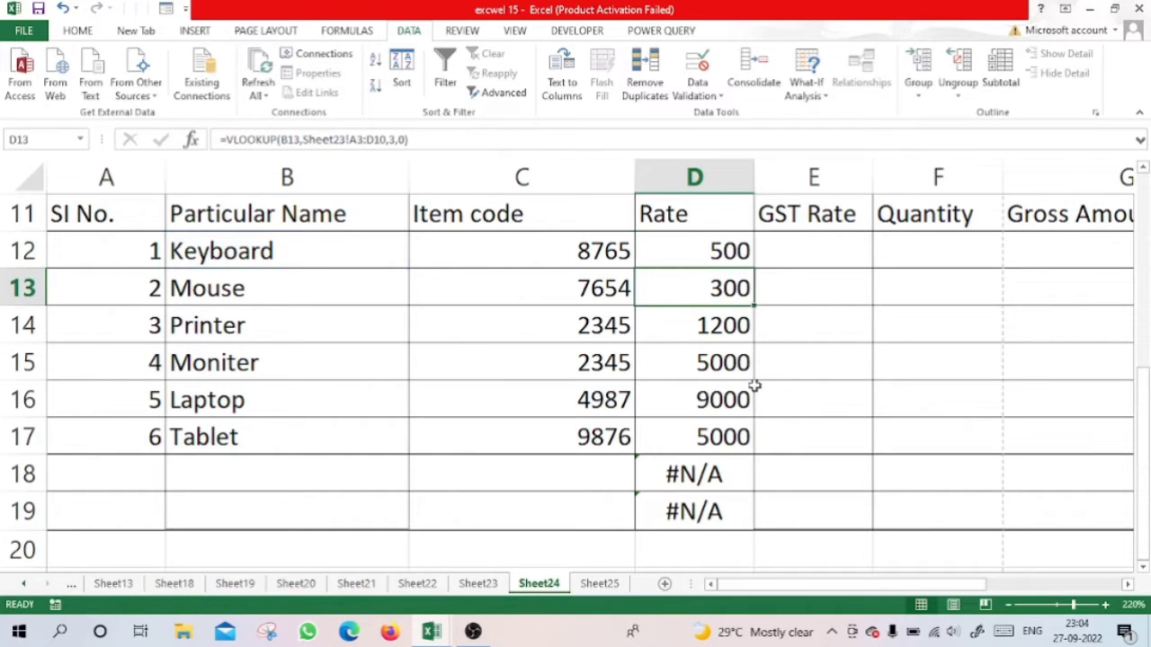
pyautogui.click(710, 254)
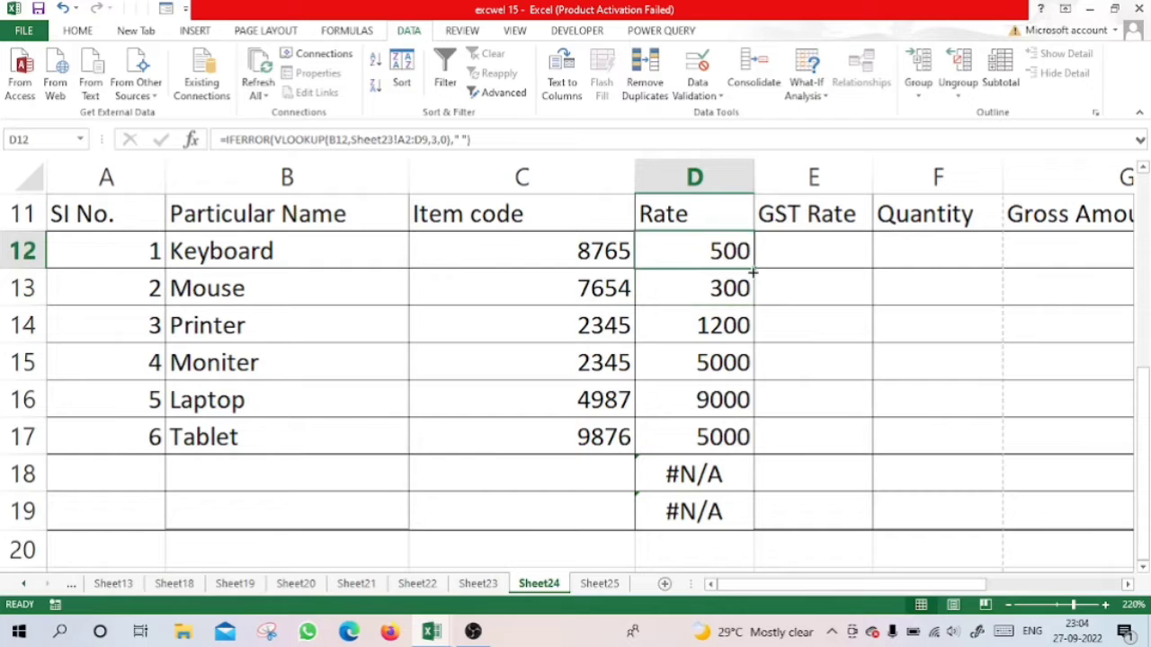
pyautogui.moveTo(753, 270); pyautogui.dragTo(737, 542)
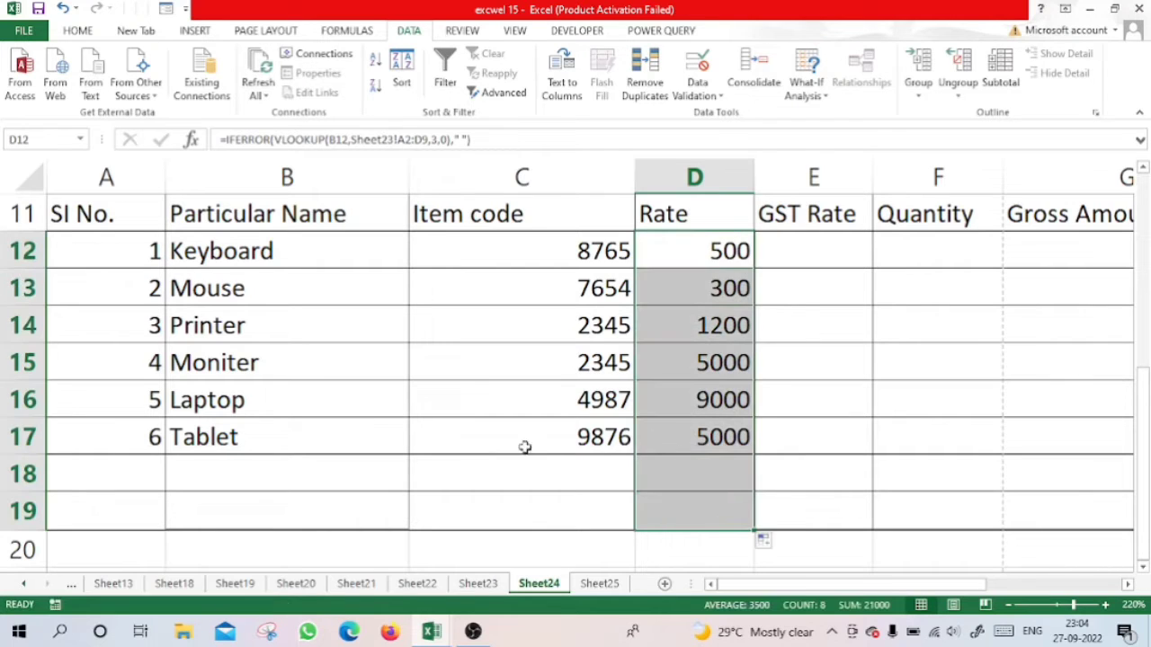
# Choose CPU as the particular name in B18.
pyautogui.click(178, 470)
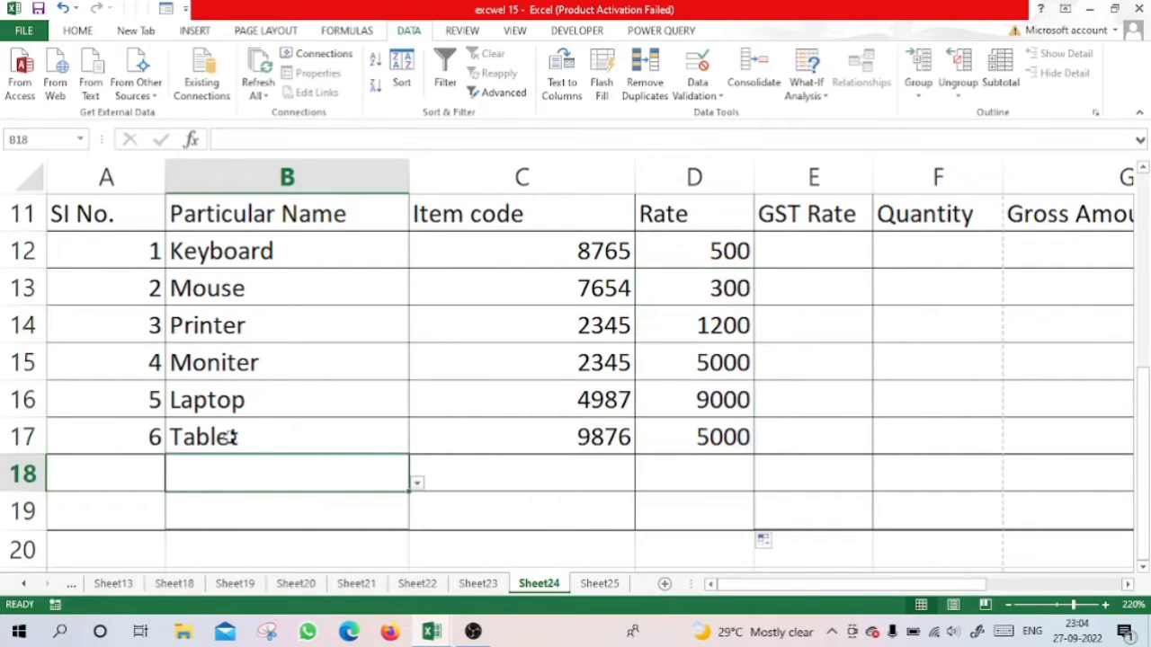
pyautogui.click(416, 483)
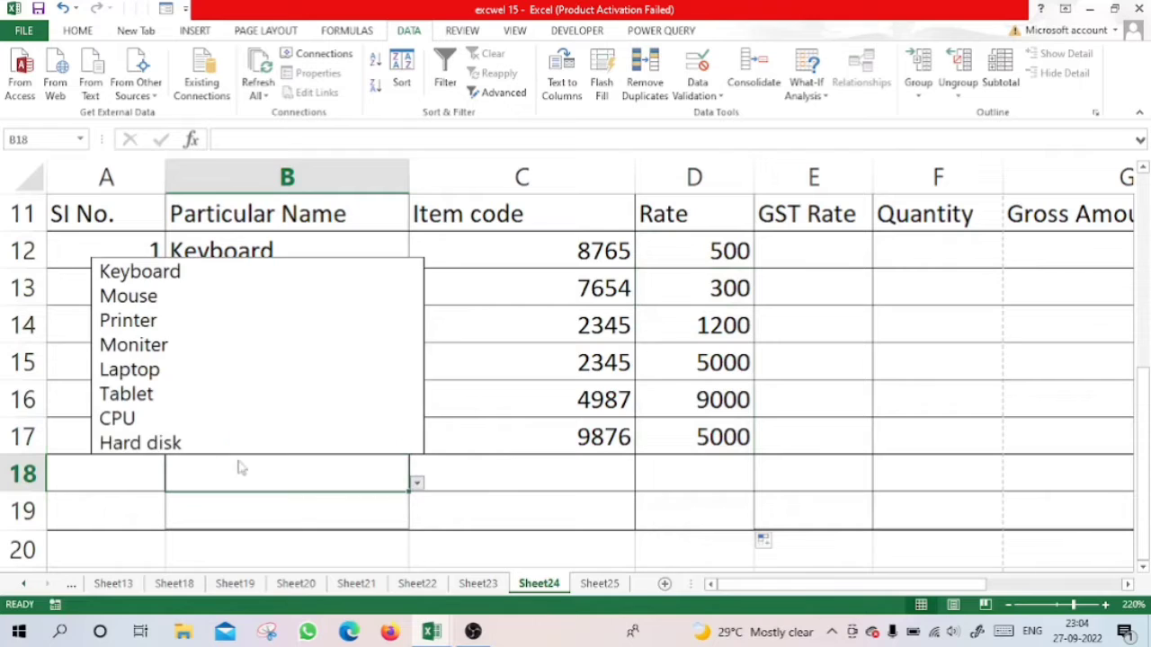
pyautogui.click(116, 418)
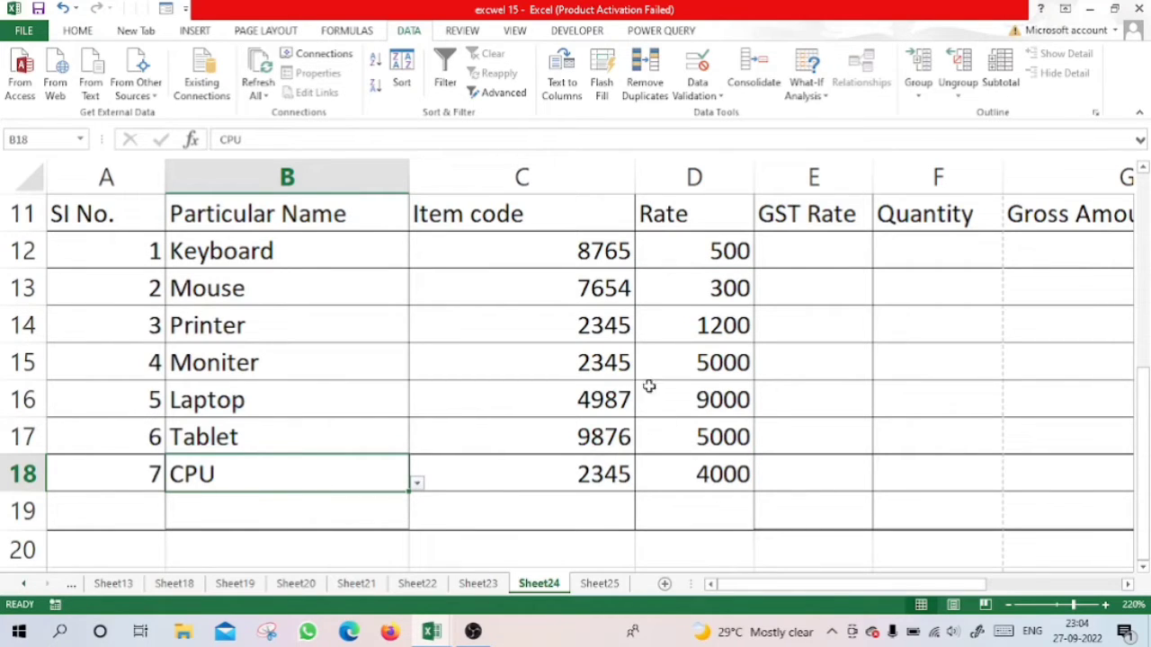
# Clear the particular name in B17 and choose Tablet for it again.
pyautogui.click(228, 436)
pyautogui.press('Delete')
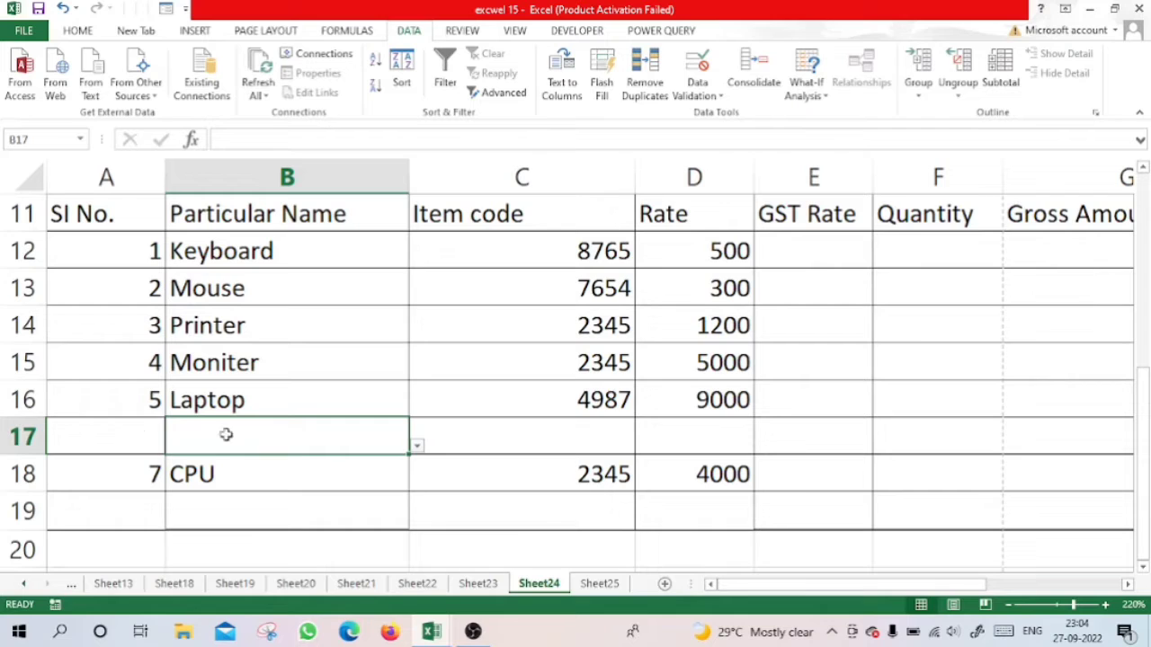
pyautogui.click(417, 446)
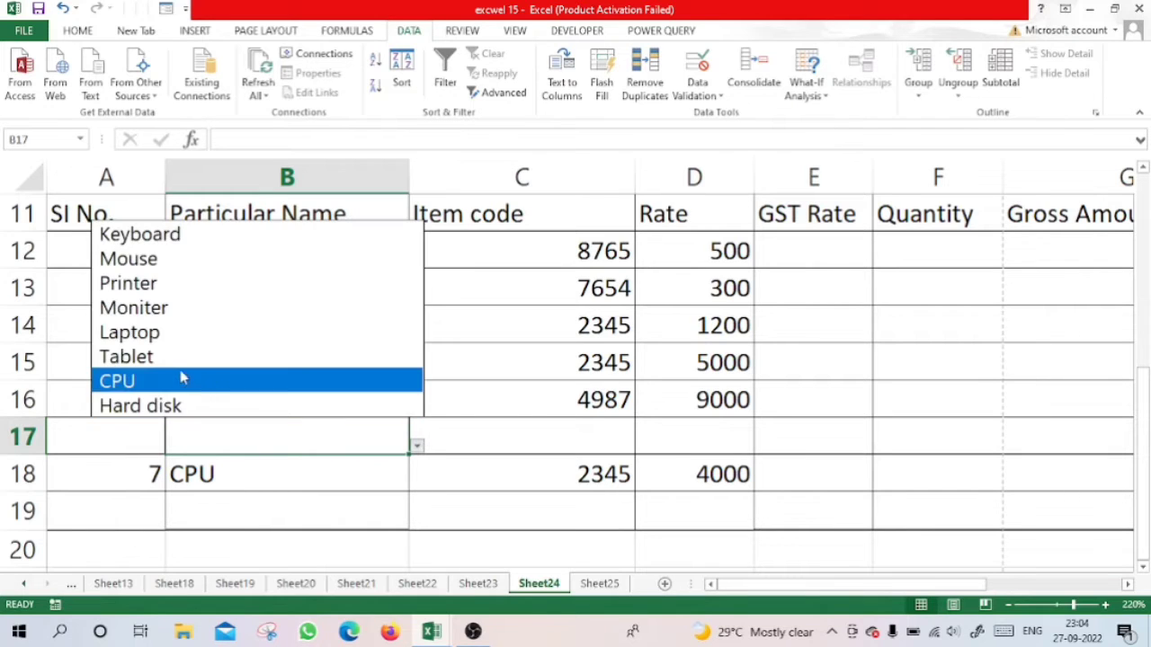
pyautogui.click(176, 357)
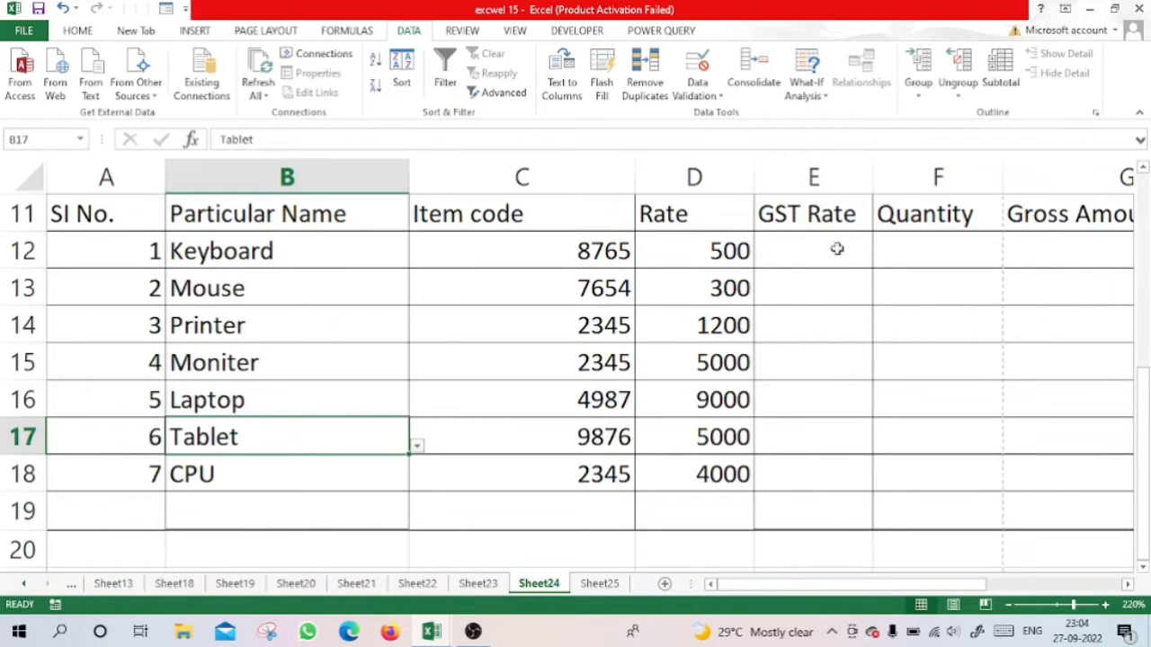
# Enter the GST rate lookup formula =VLOOKUP(B12,Sheet23!A2:D9,4,0) in E12.
pyautogui.click(803, 260)
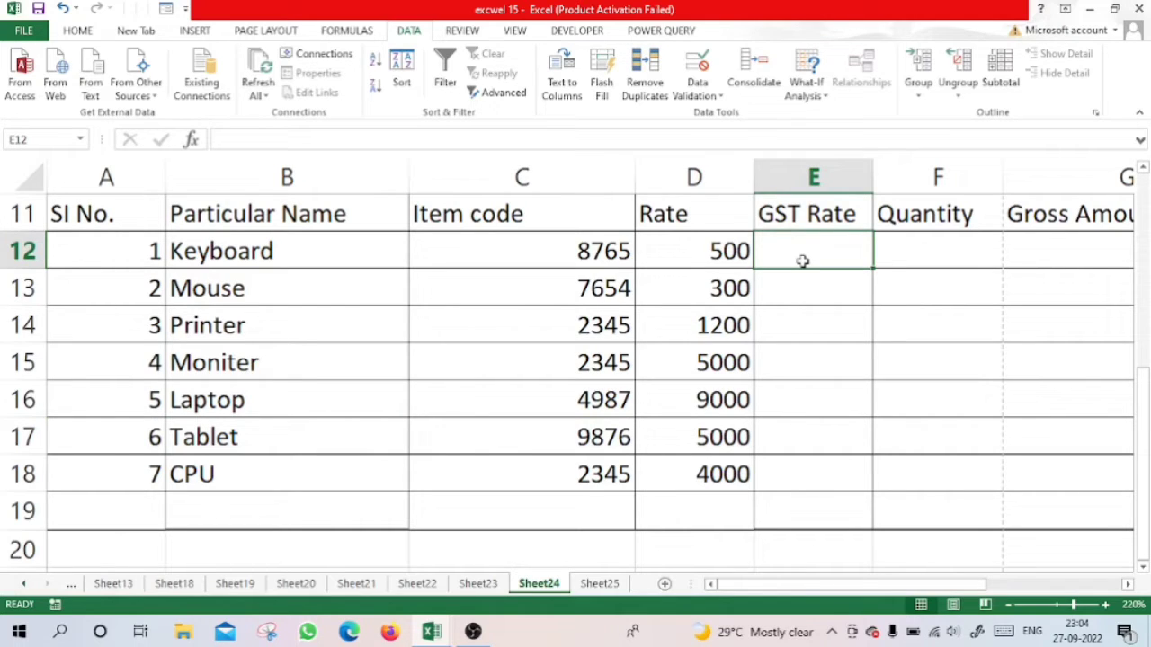
pyautogui.write('=vl')
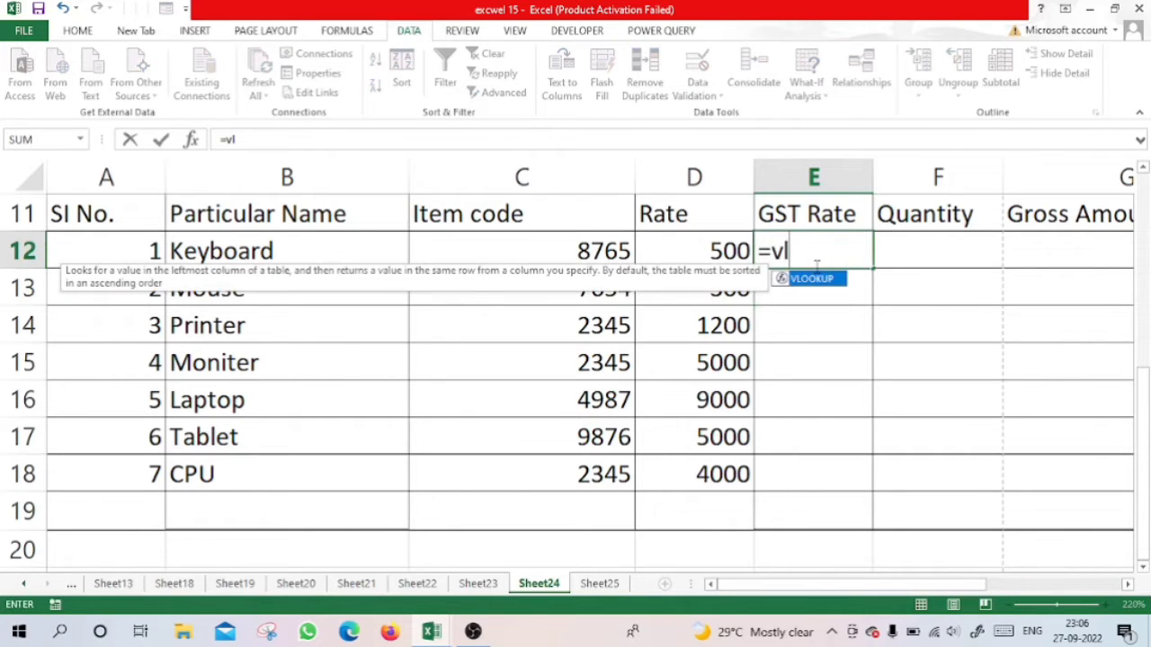
pyautogui.press('Tab')
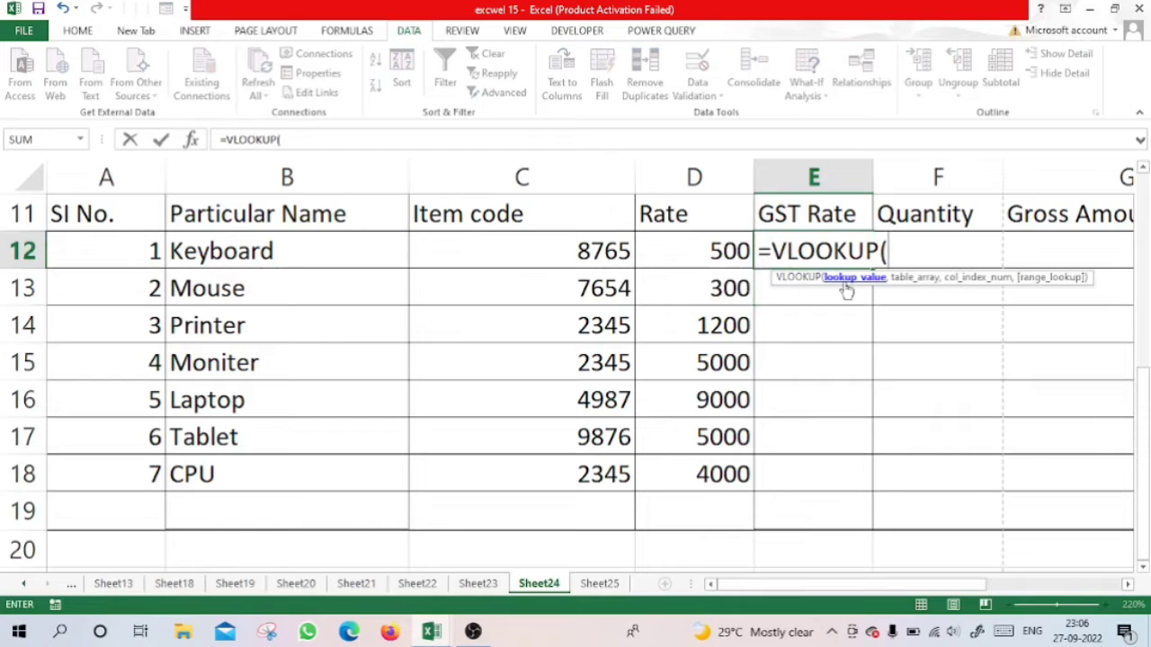
pyautogui.click(240, 254)
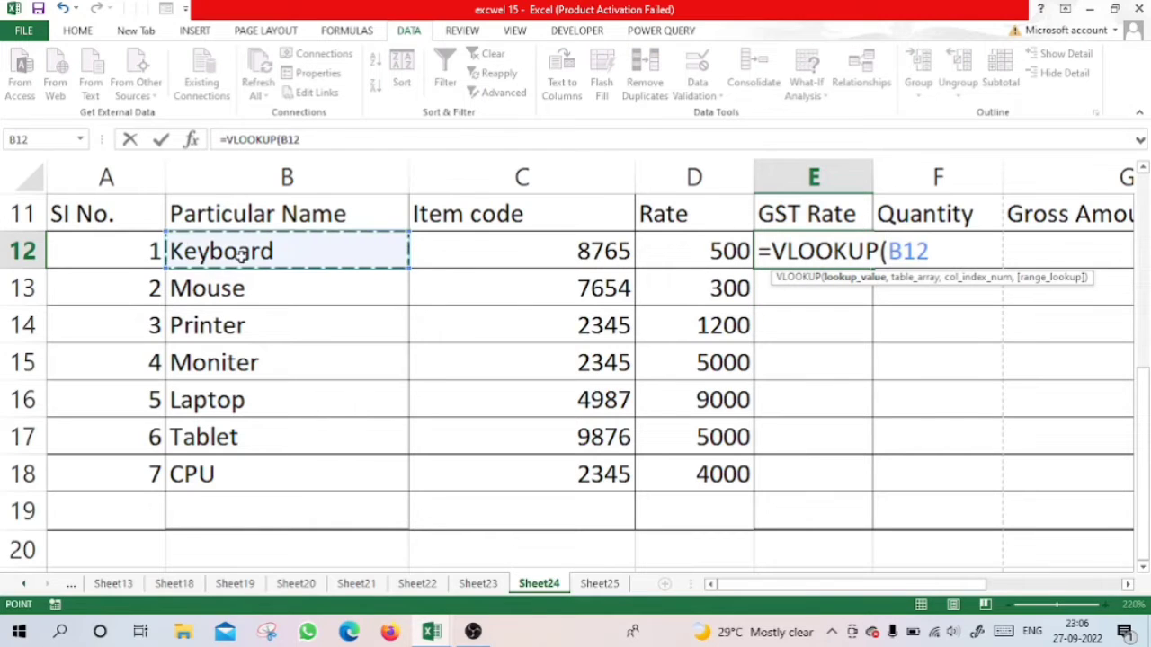
pyautogui.write(',')
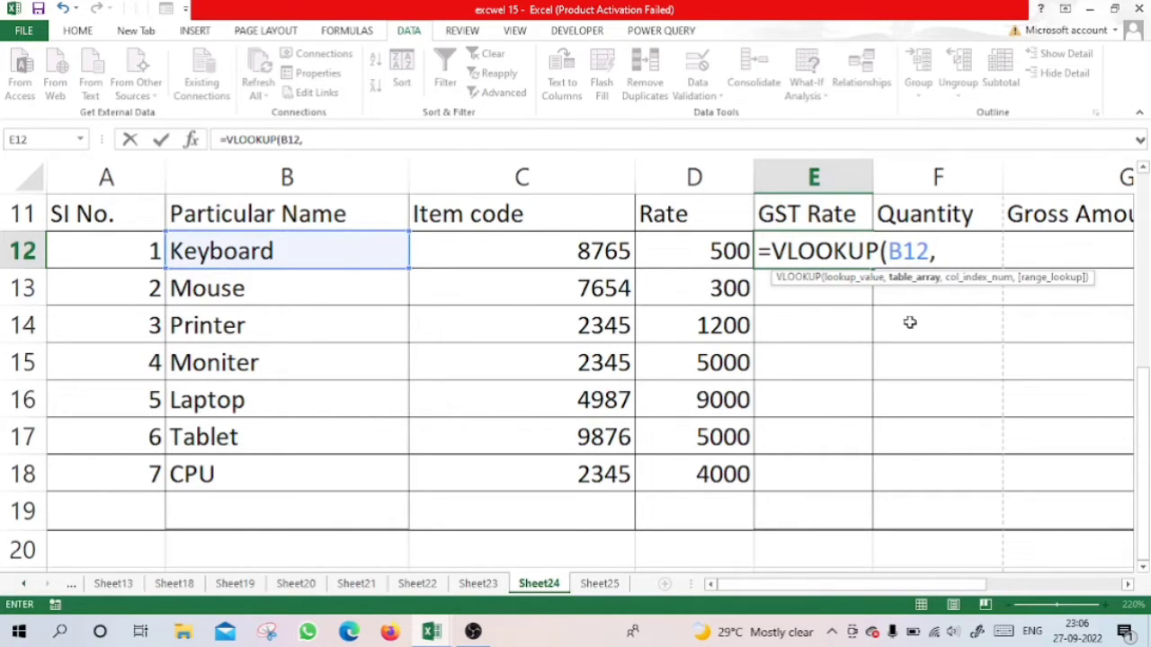
pyautogui.click(489, 585)
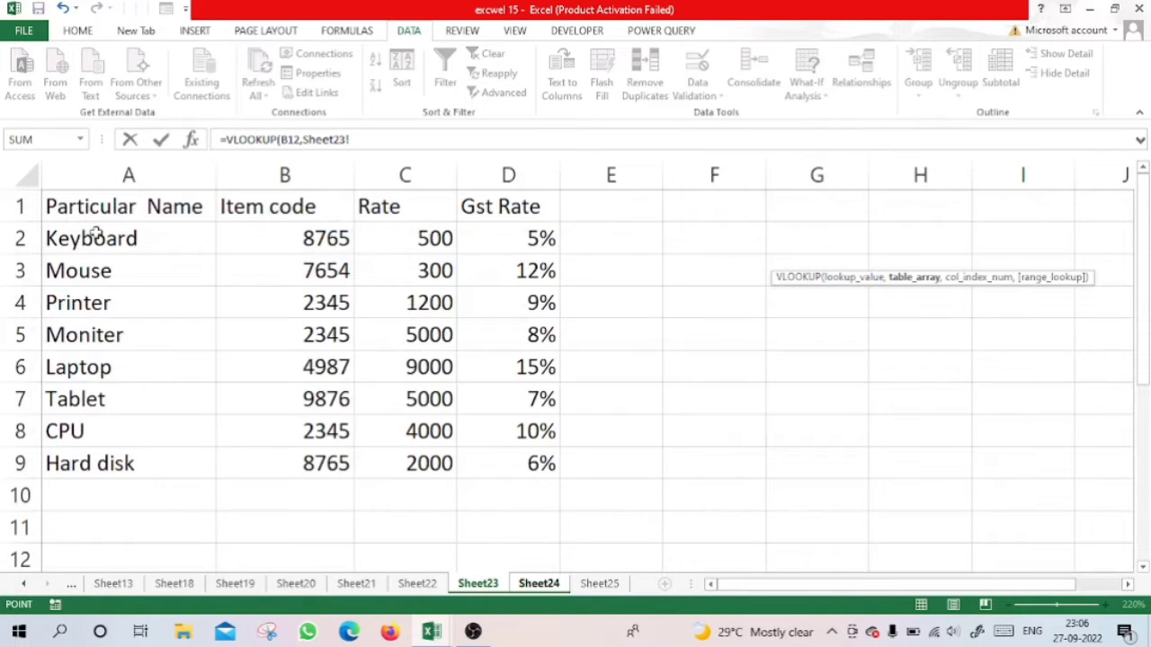
pyautogui.moveTo(96, 234); pyautogui.dragTo(501, 465)
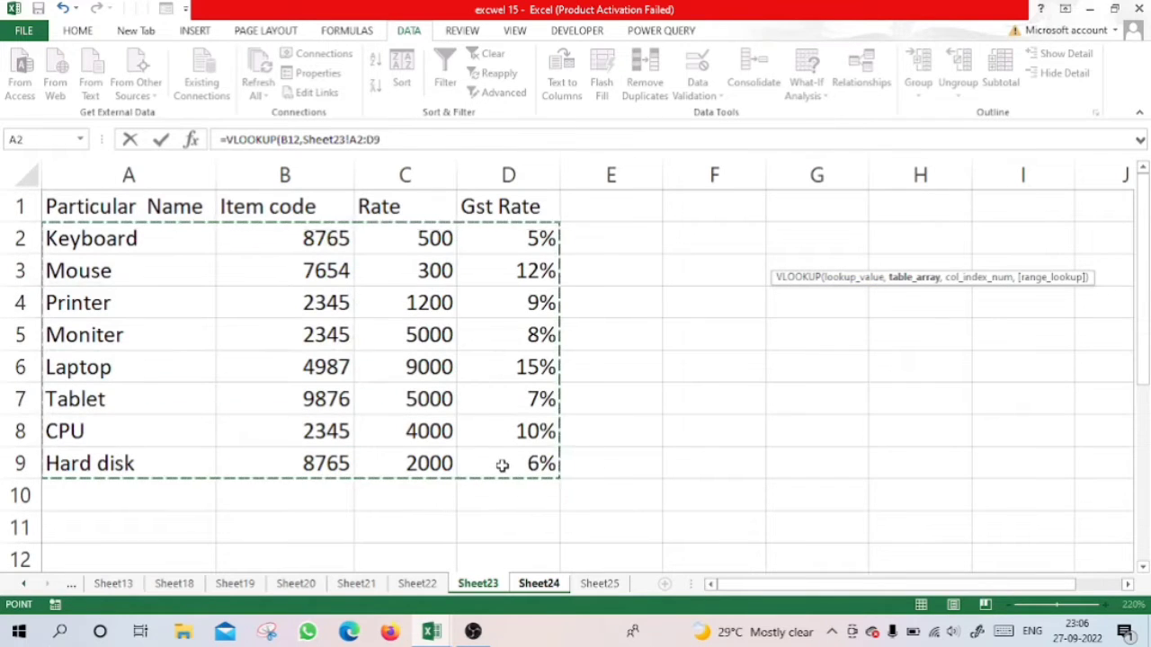
pyautogui.write(',')
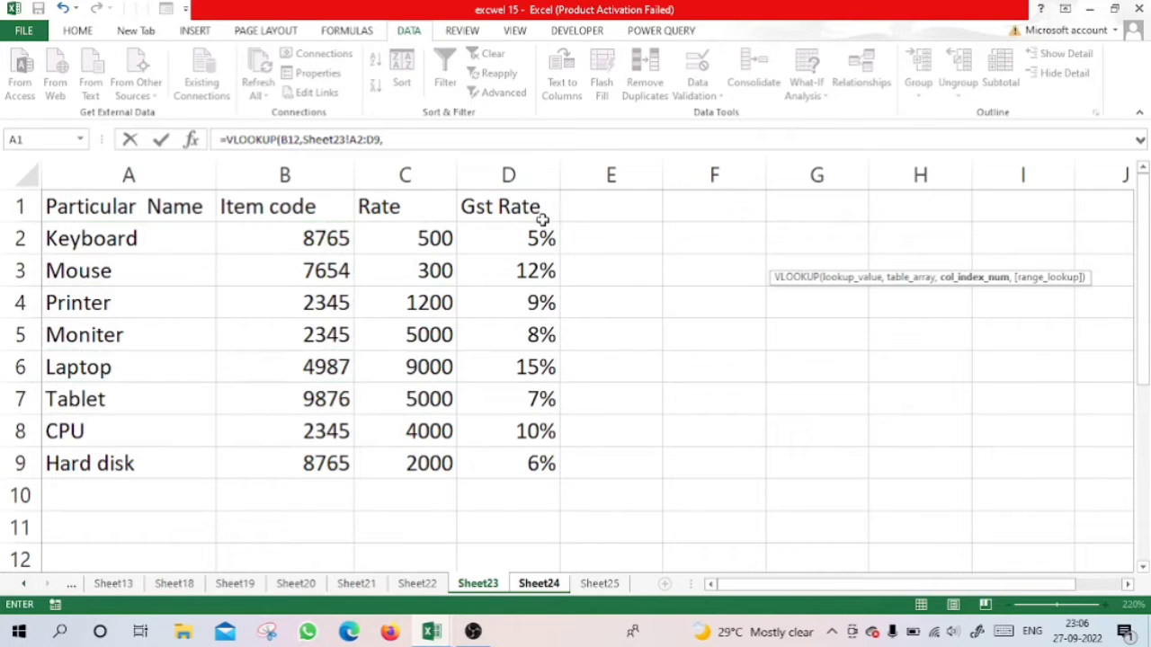
pyautogui.write('4,')
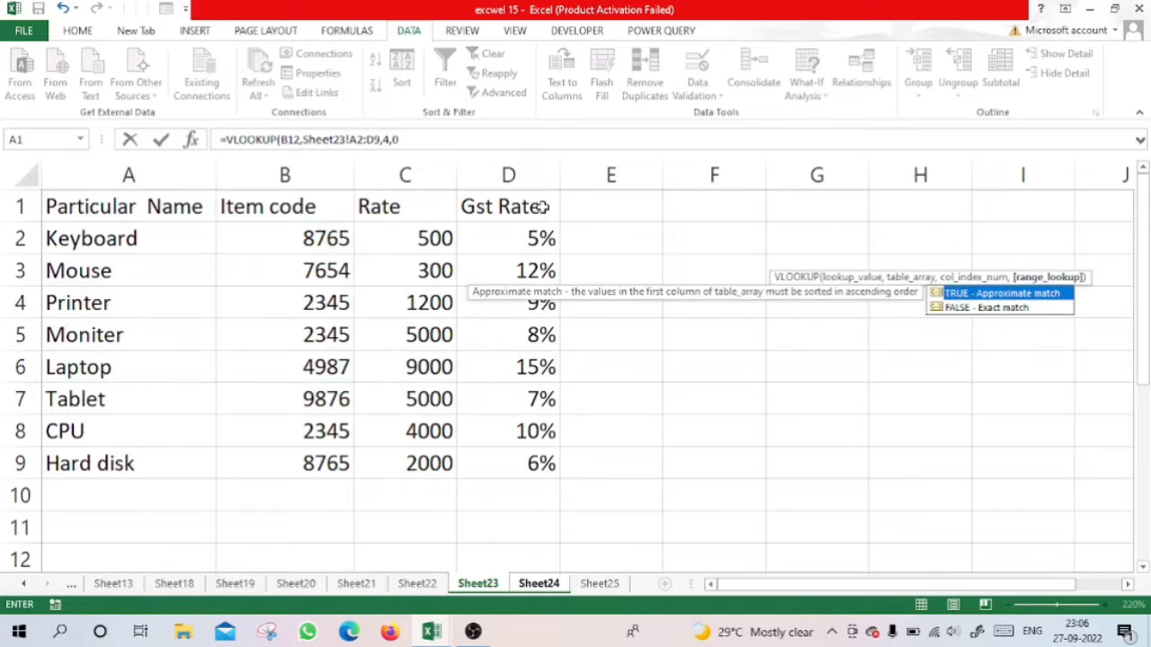
pyautogui.write('0)')
pyautogui.press('Return')
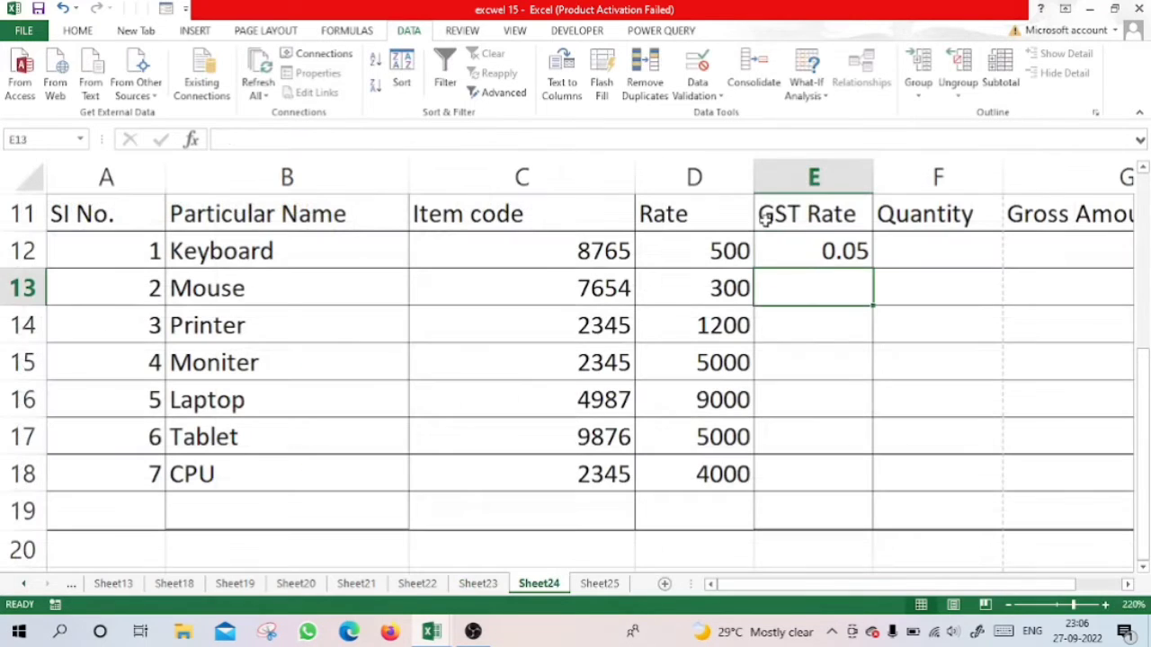
# Fill the GST rate formula from E12 down to E18 and clear the particular name in B16.
pyautogui.click(816, 251)
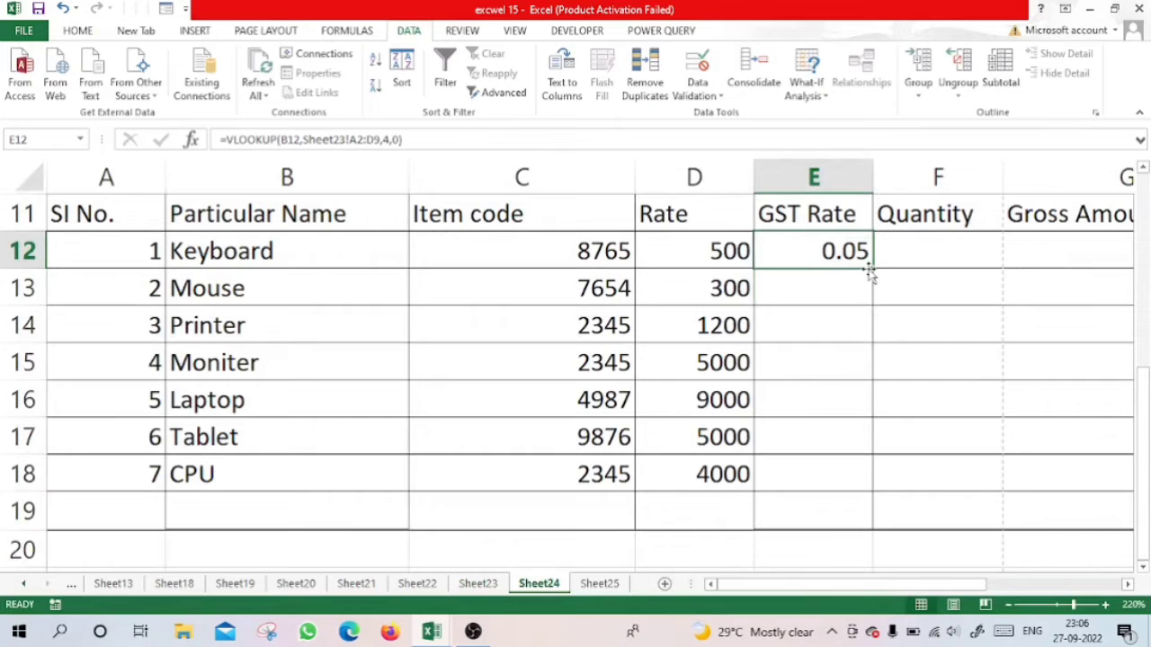
pyautogui.moveTo(876, 270); pyautogui.dragTo(854, 492)
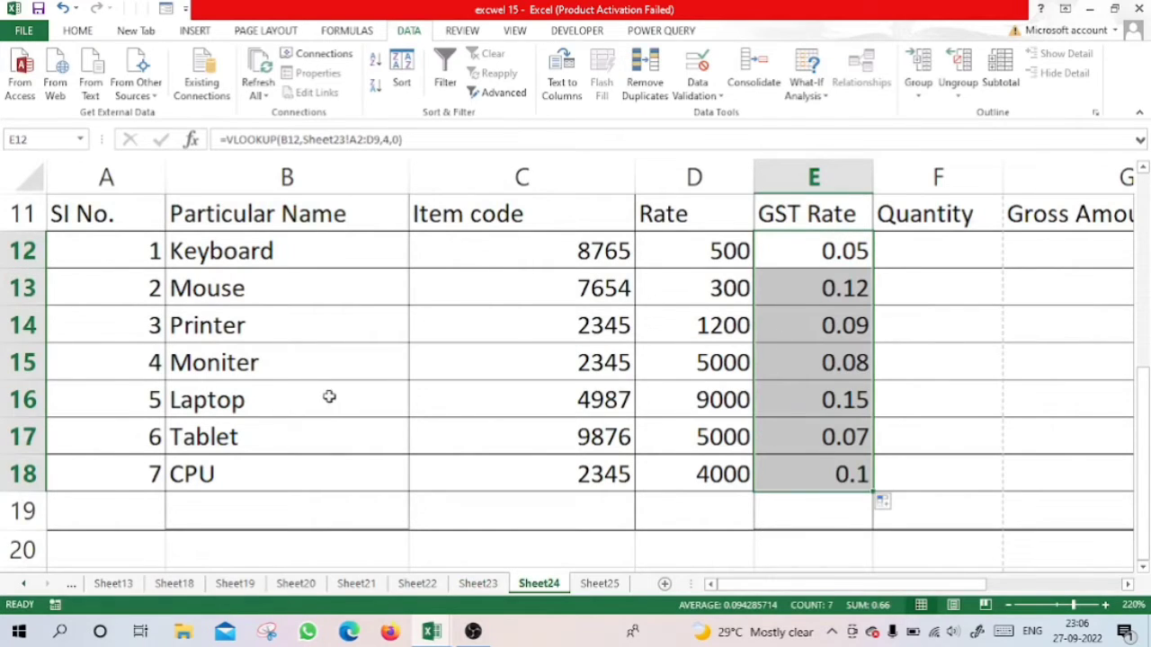
pyautogui.click(205, 406)
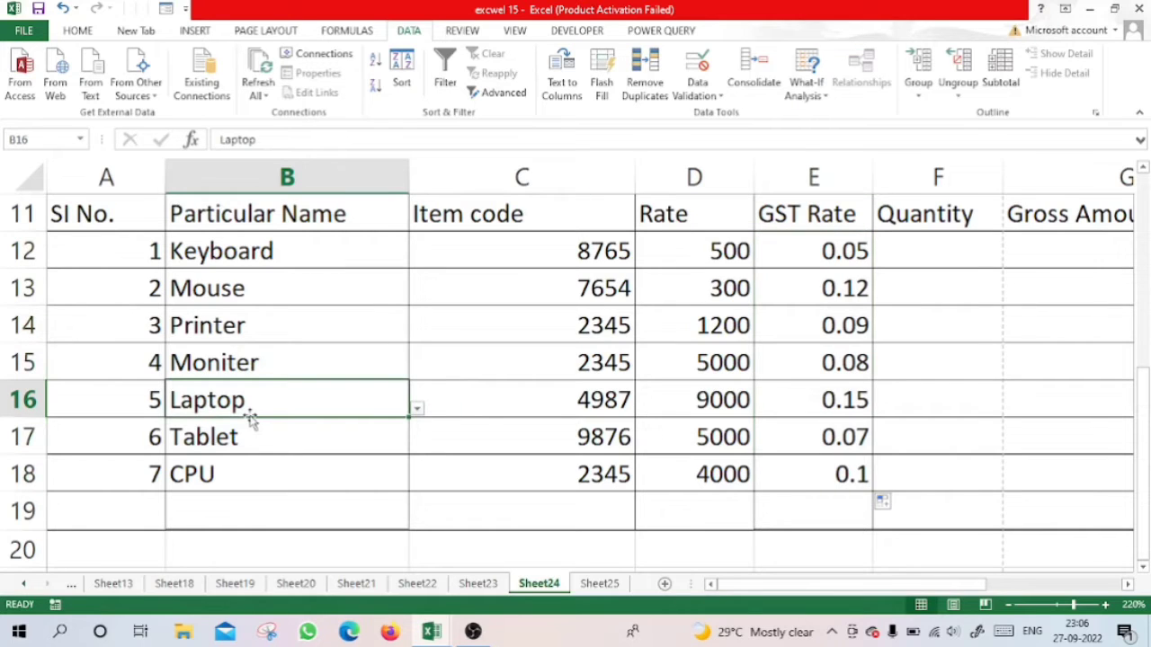
pyautogui.press('Delete')
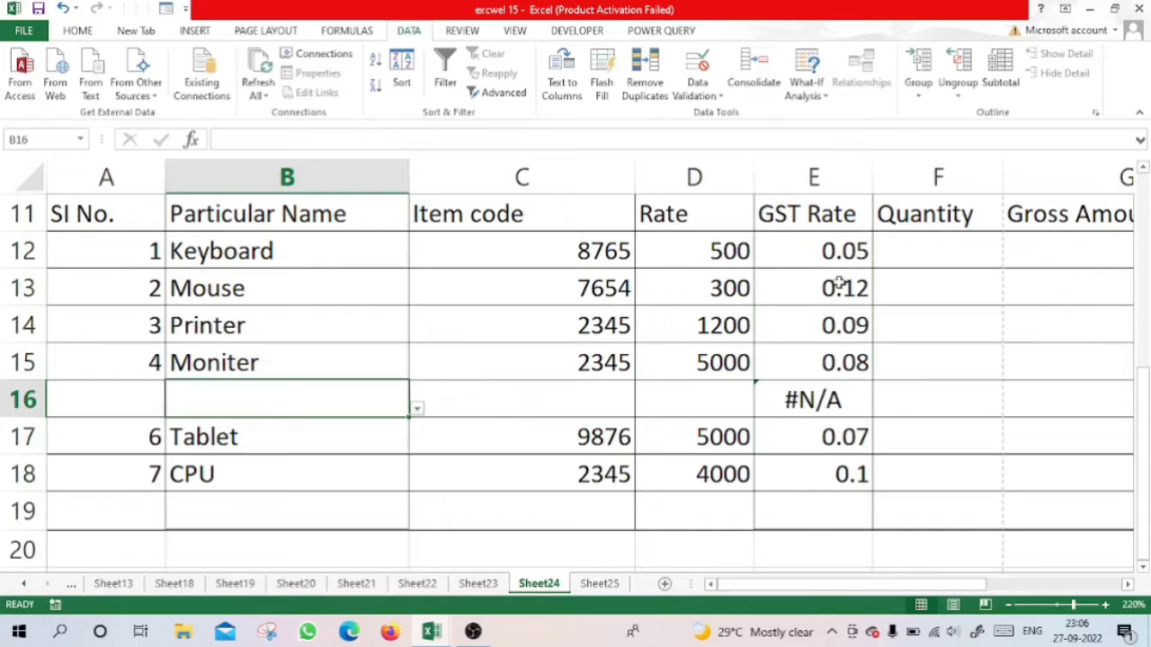
# Change the GST rate formula in E12 to =IFERROR(VLOOKUP(B12,Sheet23!A2:D9,4,0)," ") and fill it down to E18.
pyautogui.click(837, 245)
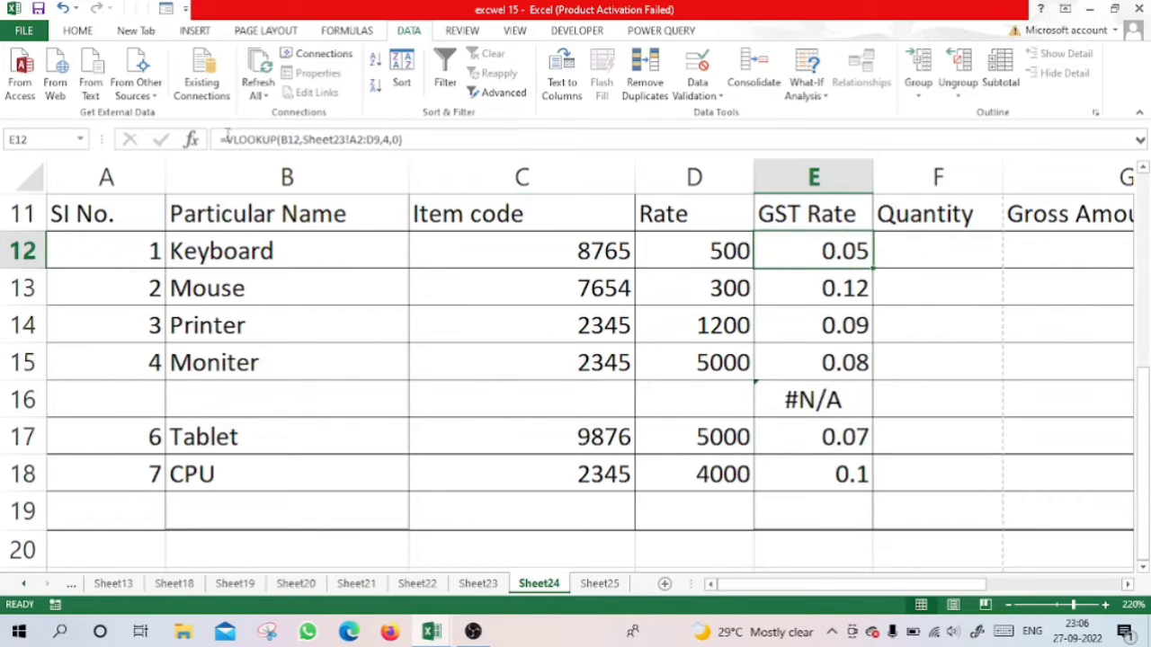
pyautogui.click(226, 139)
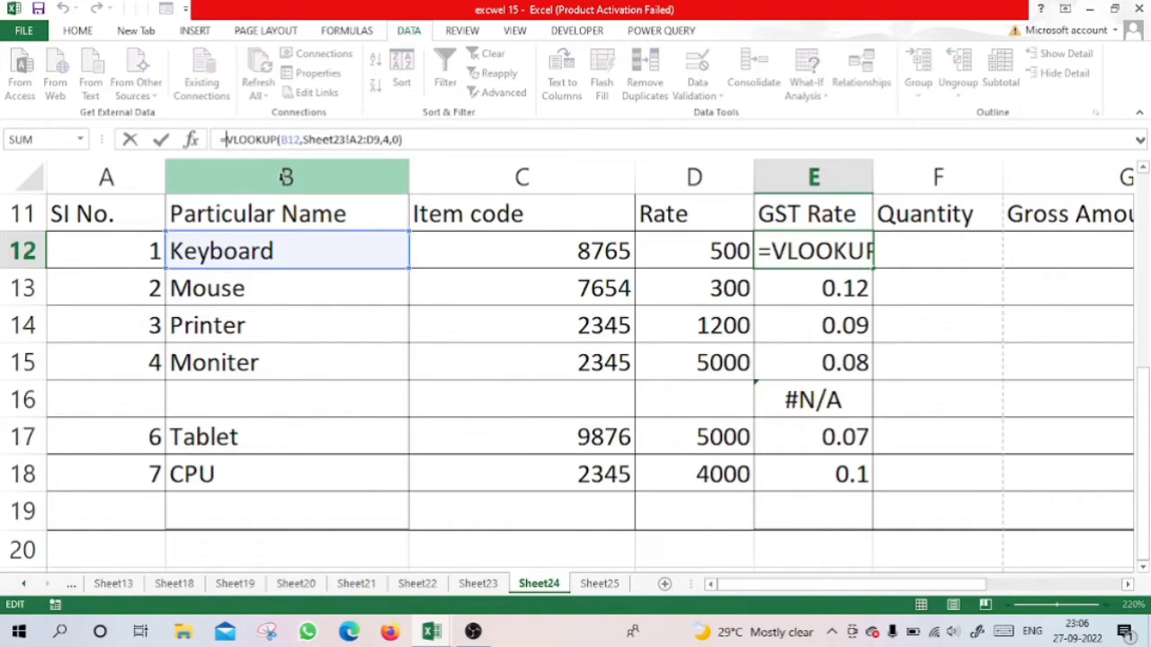
pyautogui.write('if')
pyautogui.click(274, 185)
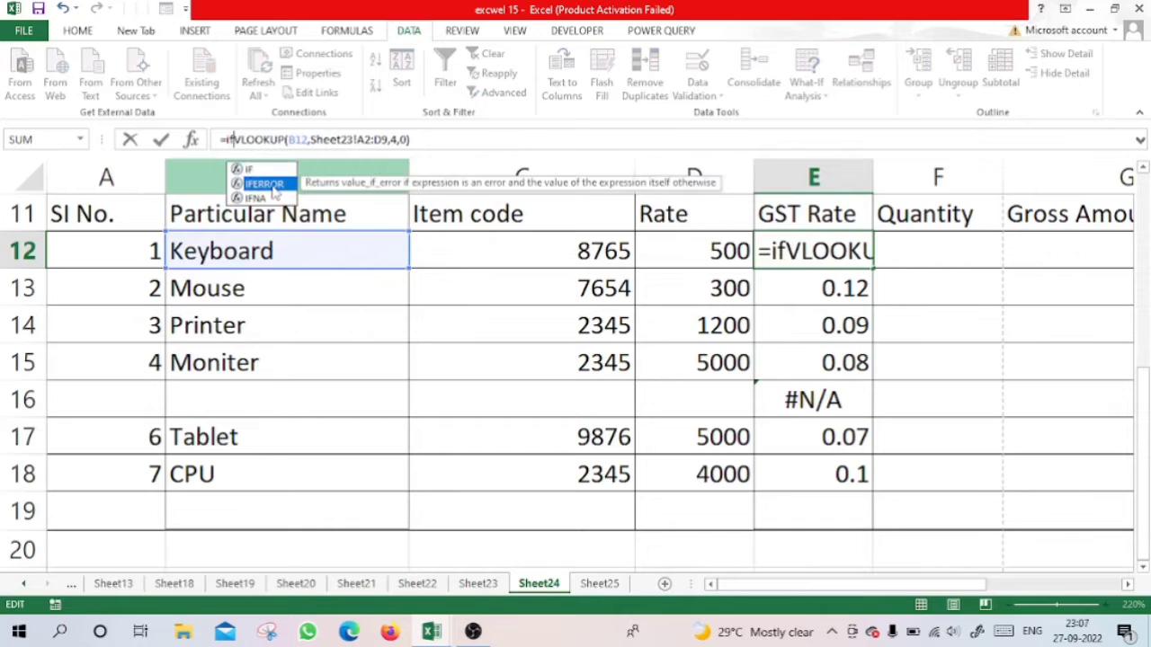
pyautogui.doubleClick(265, 184)
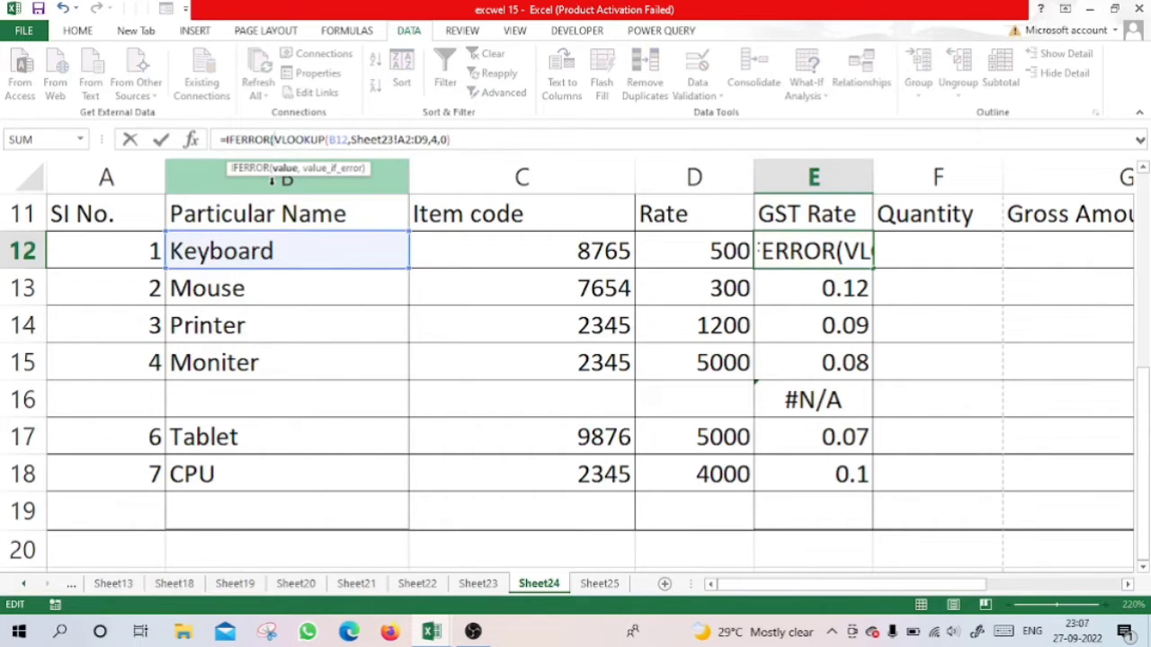
pyautogui.click(460, 144)
pyautogui.write(',')
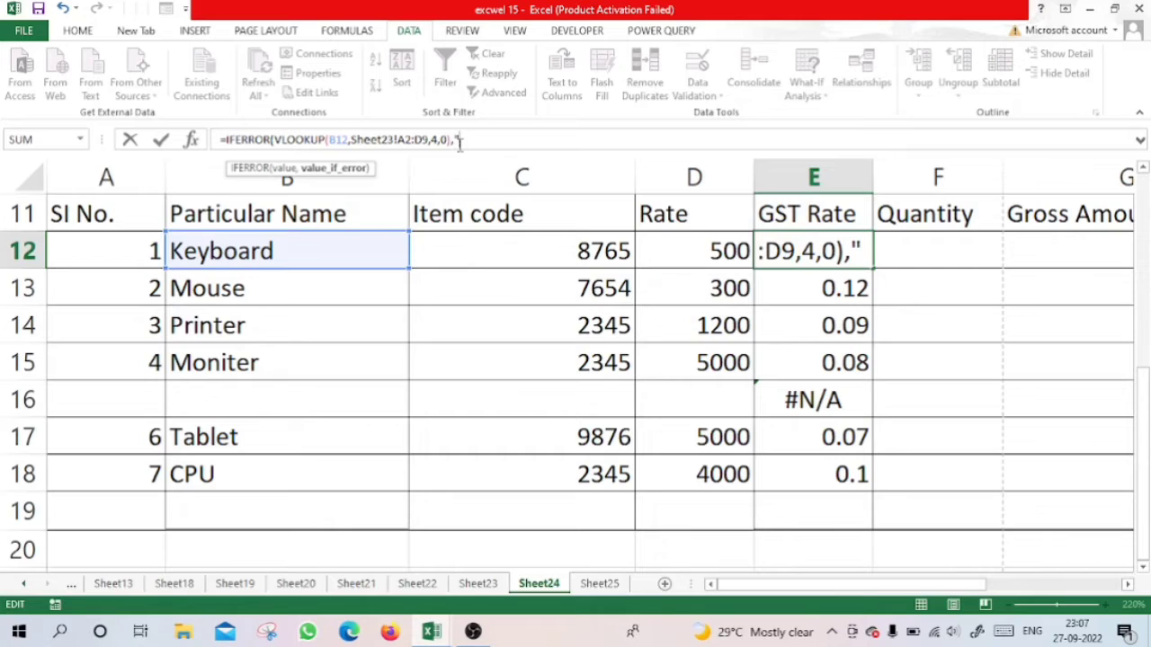
pyautogui.write('" "')
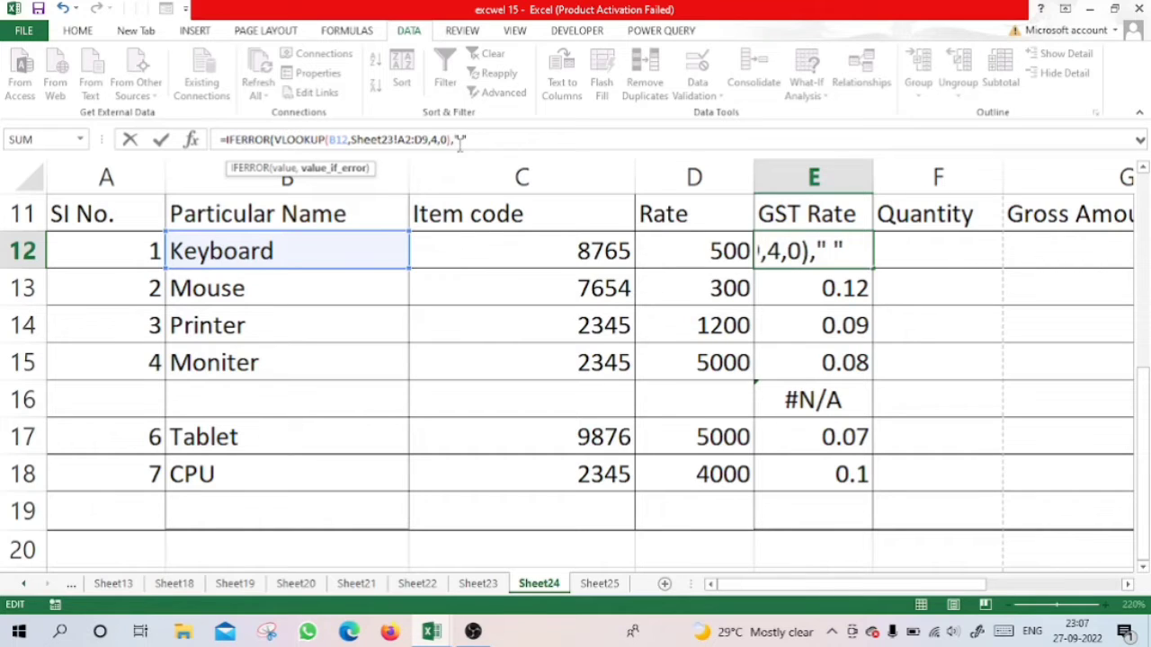
pyautogui.write(')')
pyautogui.press('Return')
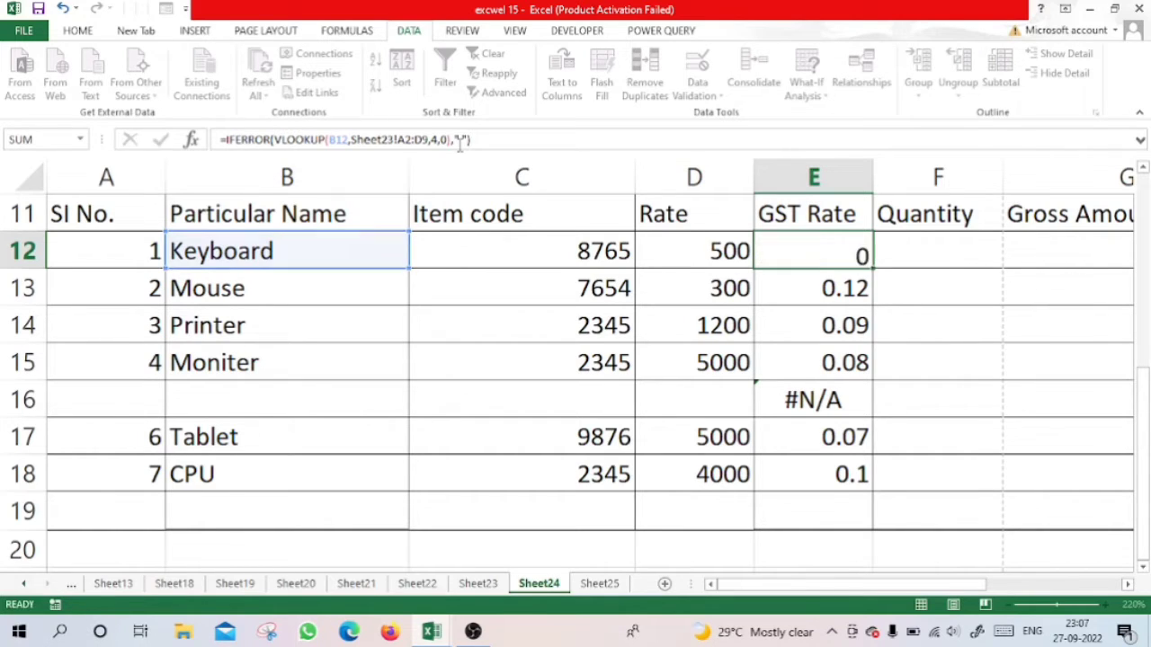
pyautogui.press('Up')
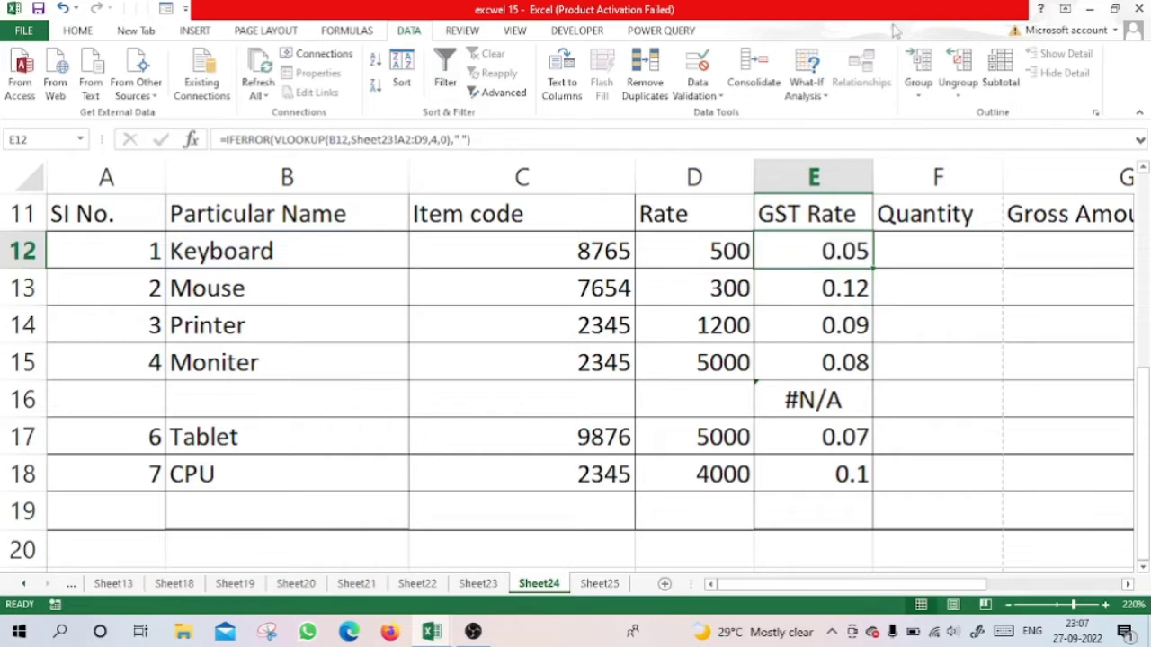
pyautogui.moveTo(874, 267); pyautogui.dragTo(848, 497)
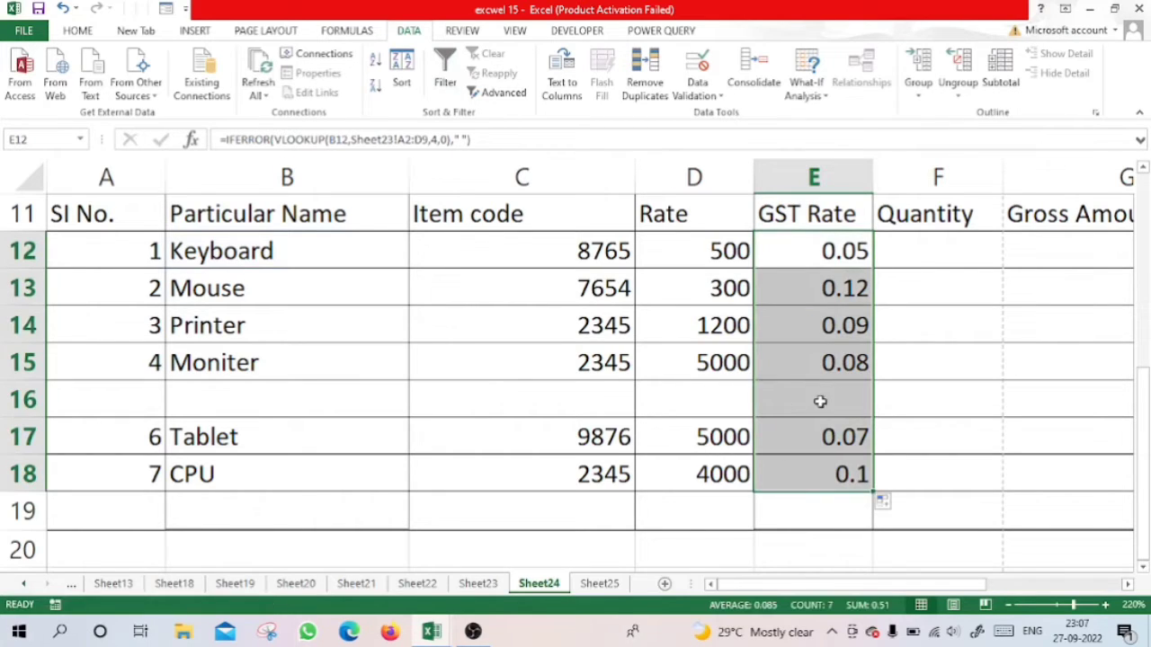
# Enter the quantities 12, 200, 250, 300, 500, 30 and 109 in F12:F18 and choose Hard disk as the particular name in B16.
pyautogui.click(950, 255)
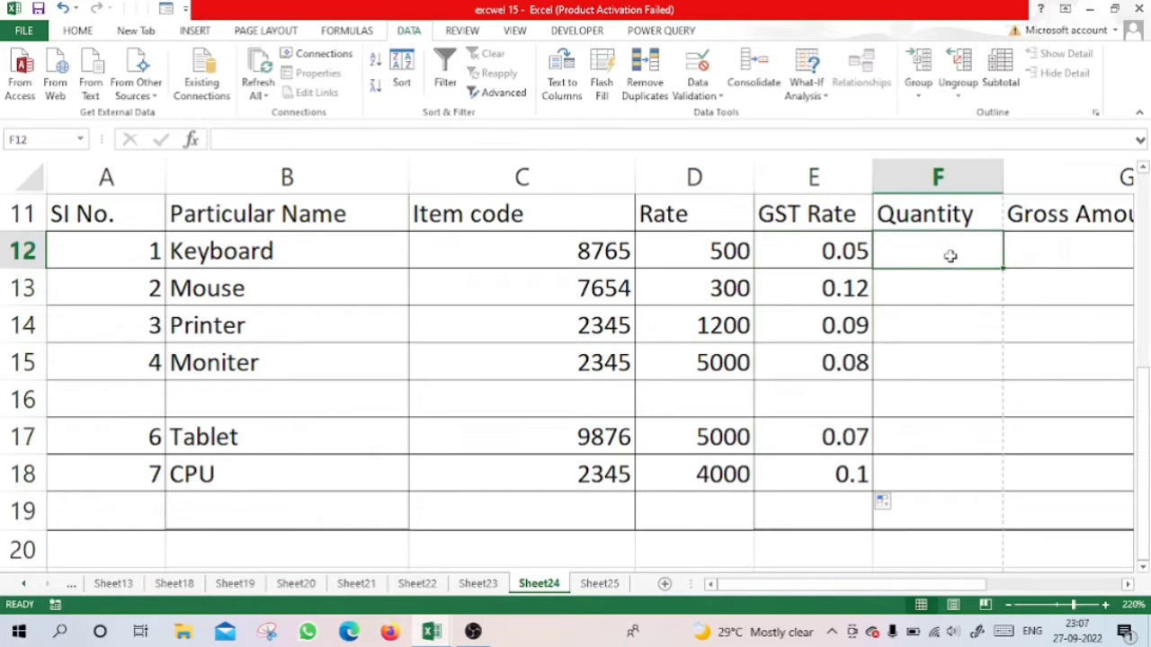
pyautogui.write('1')
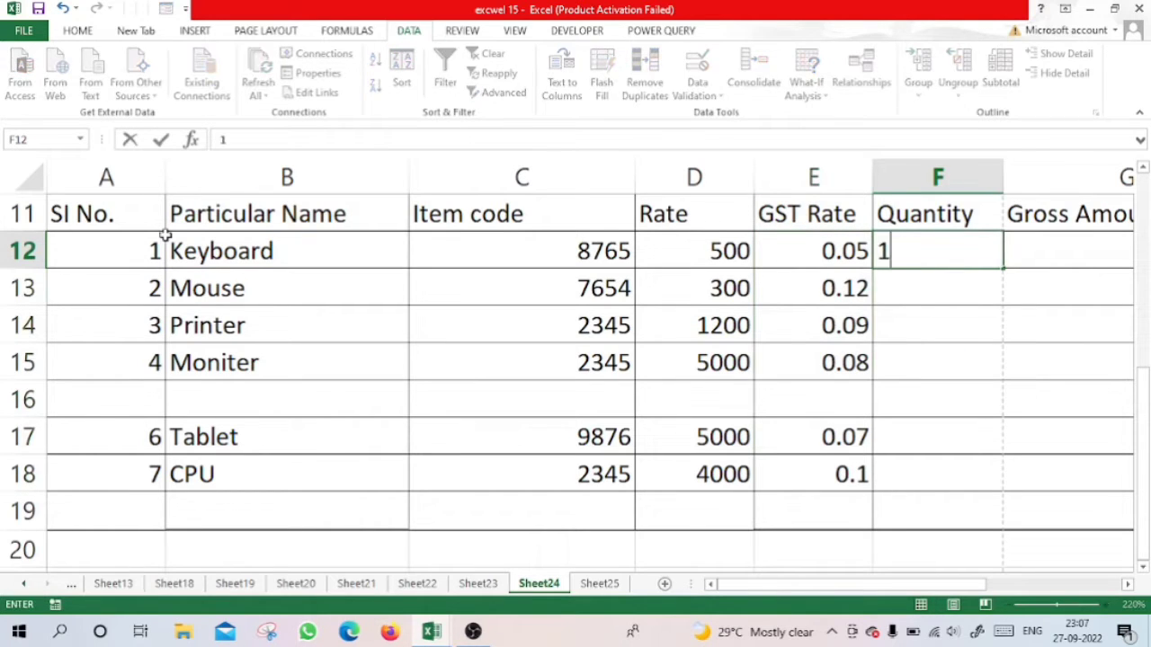
pyautogui.write('2')
pyautogui.press('Return')
pyautogui.write('2')
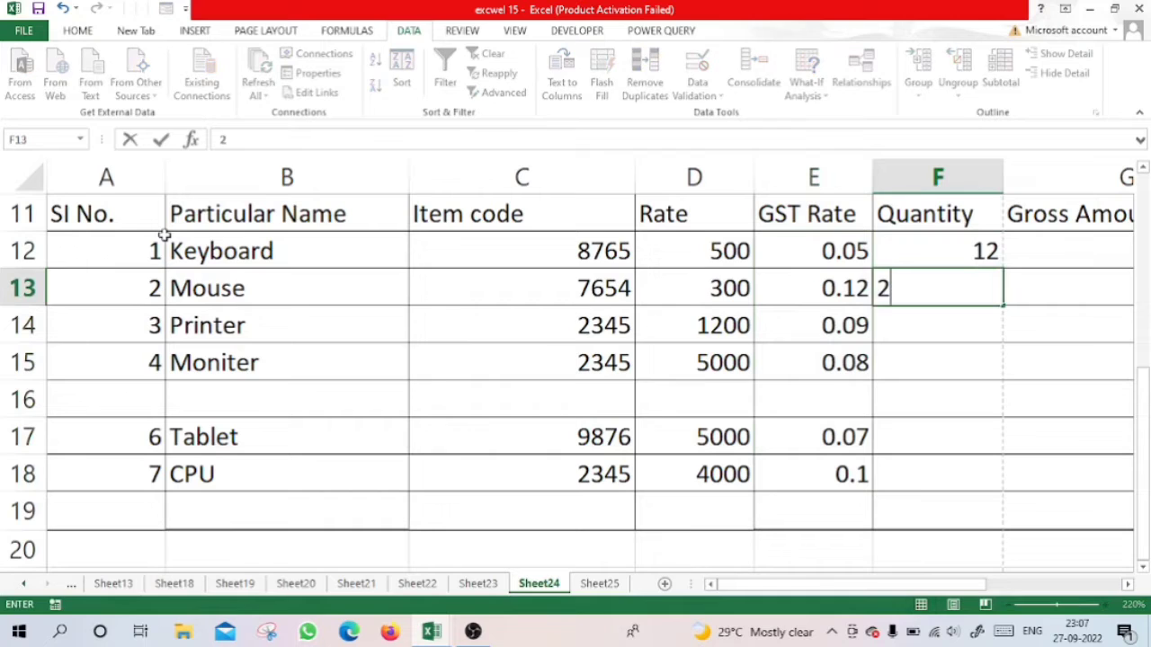
pyautogui.write('00')
pyautogui.press('Return')
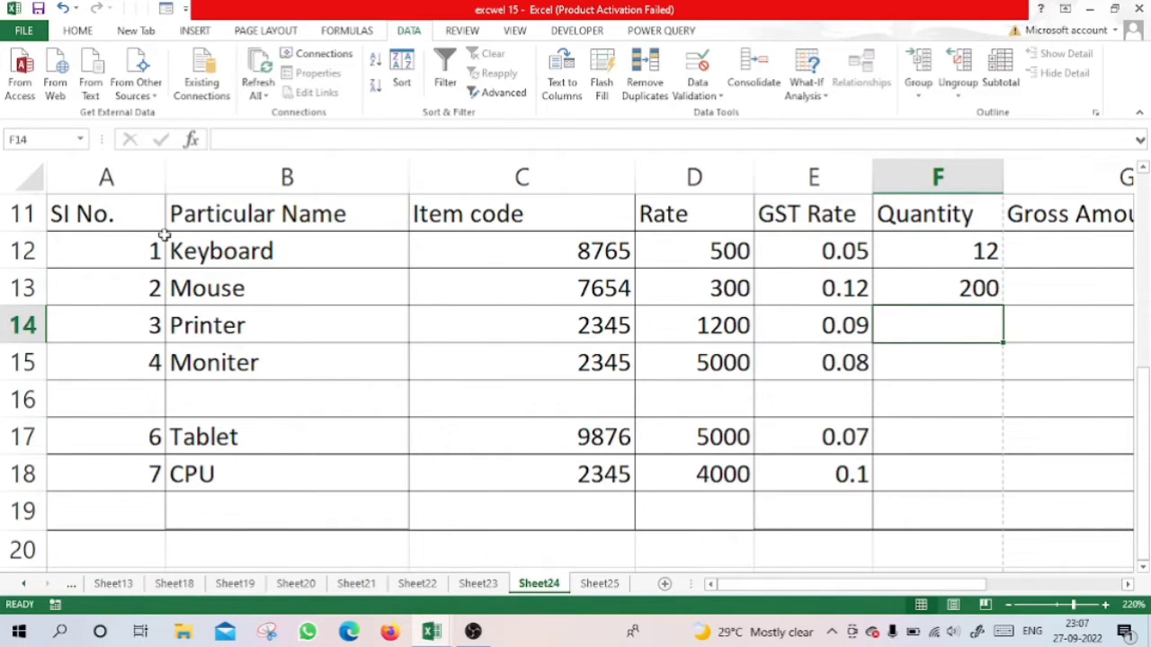
pyautogui.write('200')
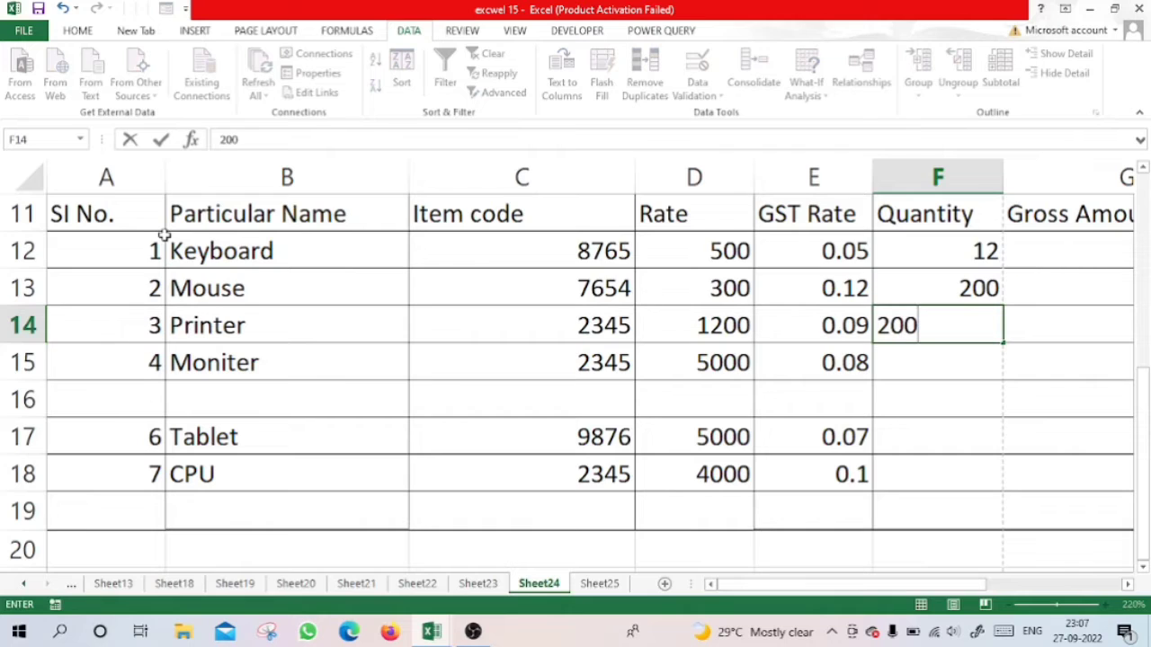
pyautogui.press('BackSpace')
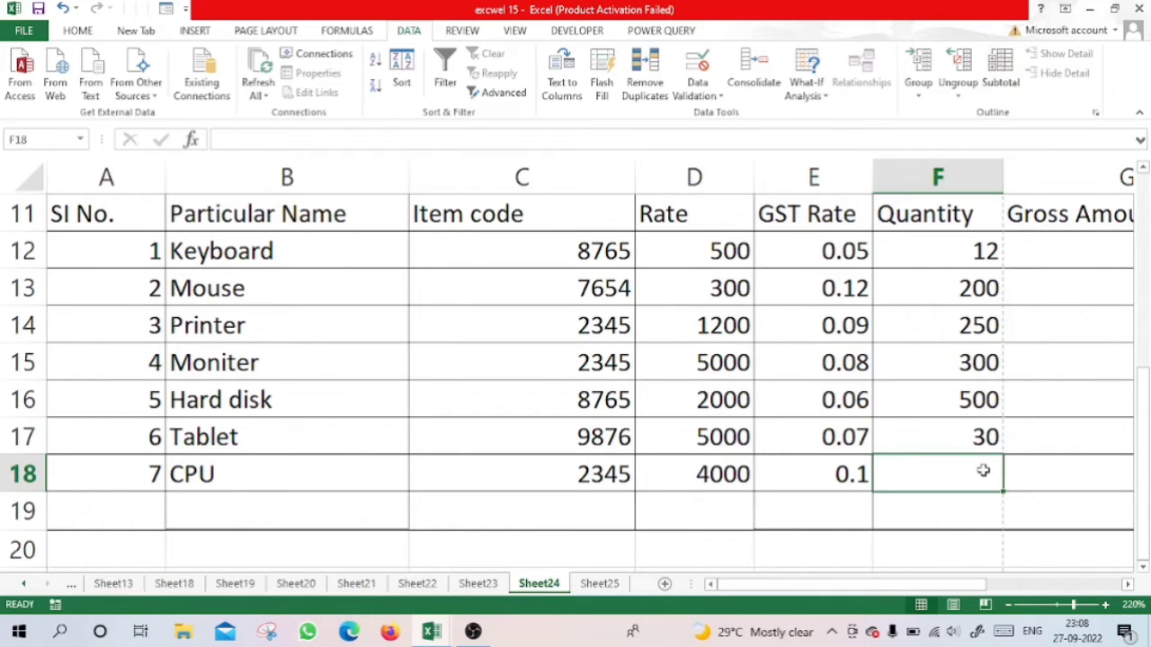
pyautogui.write('1090')
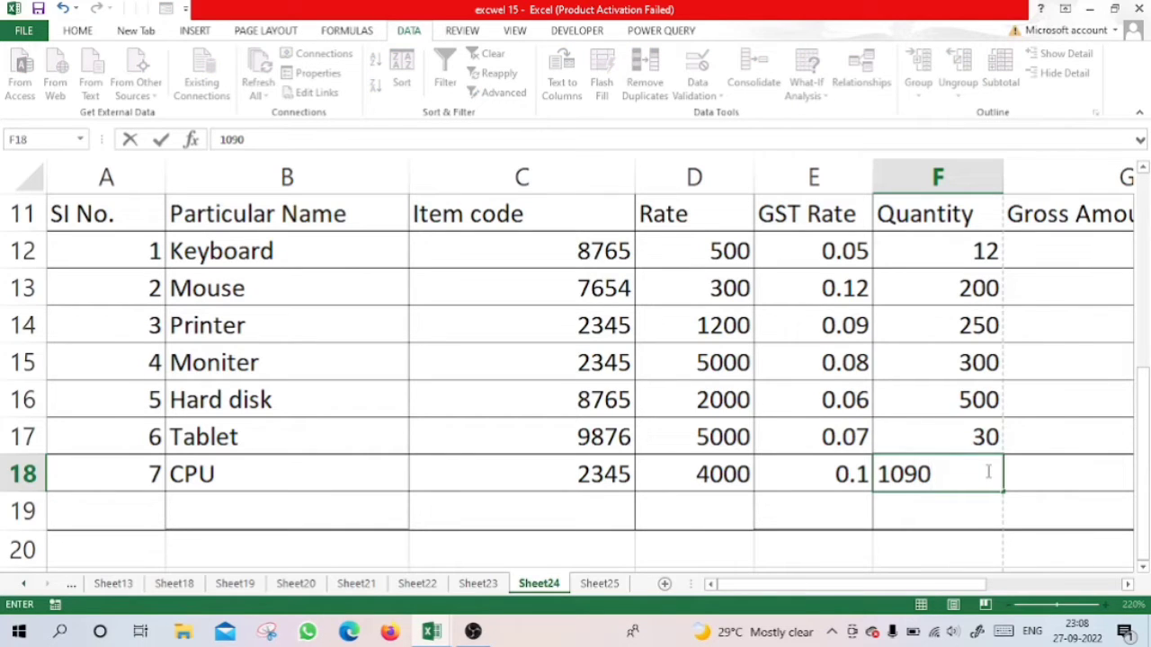
pyautogui.press('BackSpace')
pyautogui.press('Return')
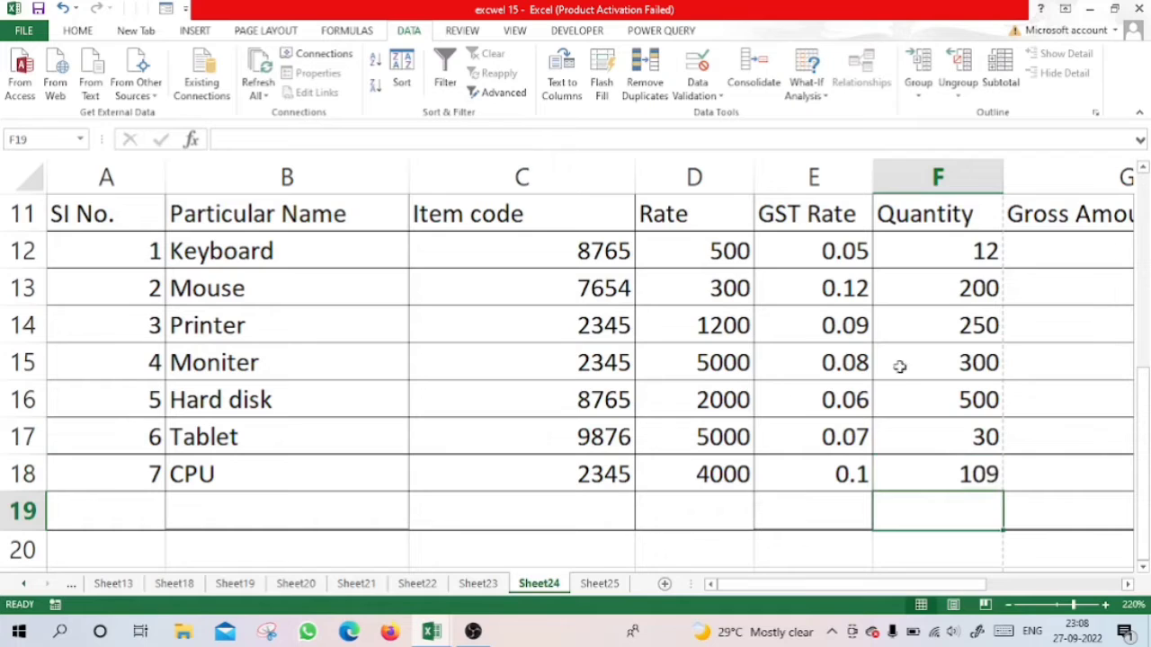
# Enter the gross amount formula =D12*F12 in G12 and fill it down to G18.
pyautogui.moveTo(982, 583); pyautogui.dragTo(1115, 584)
pyautogui.click(497, 251)
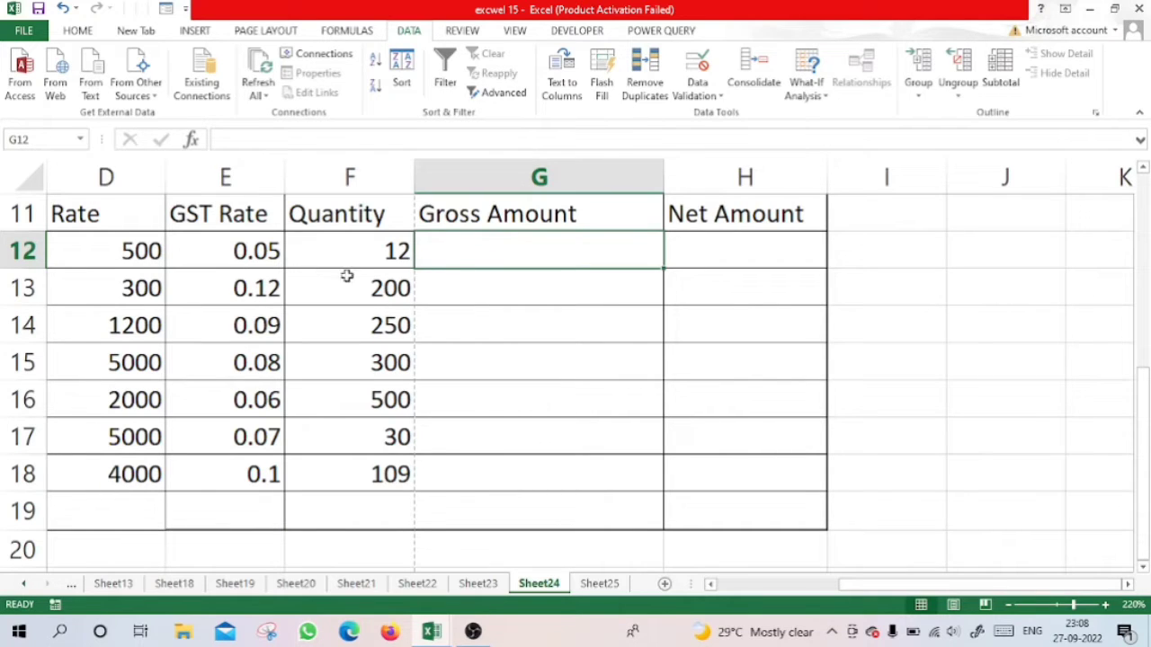
pyautogui.write('=')
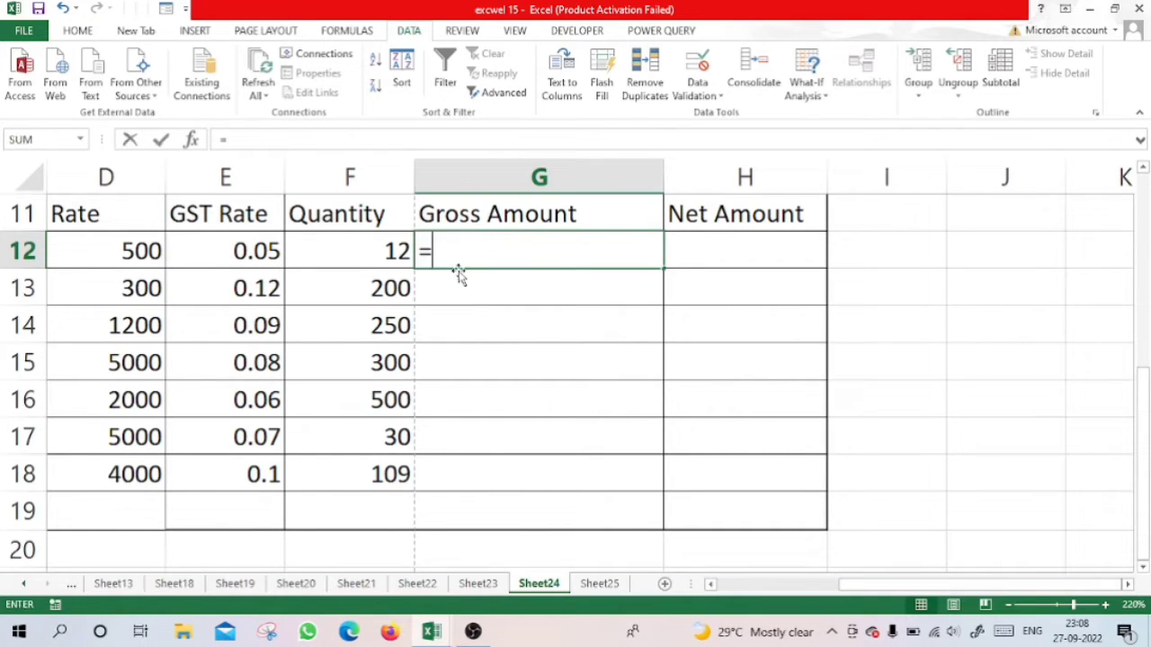
pyautogui.click(131, 255)
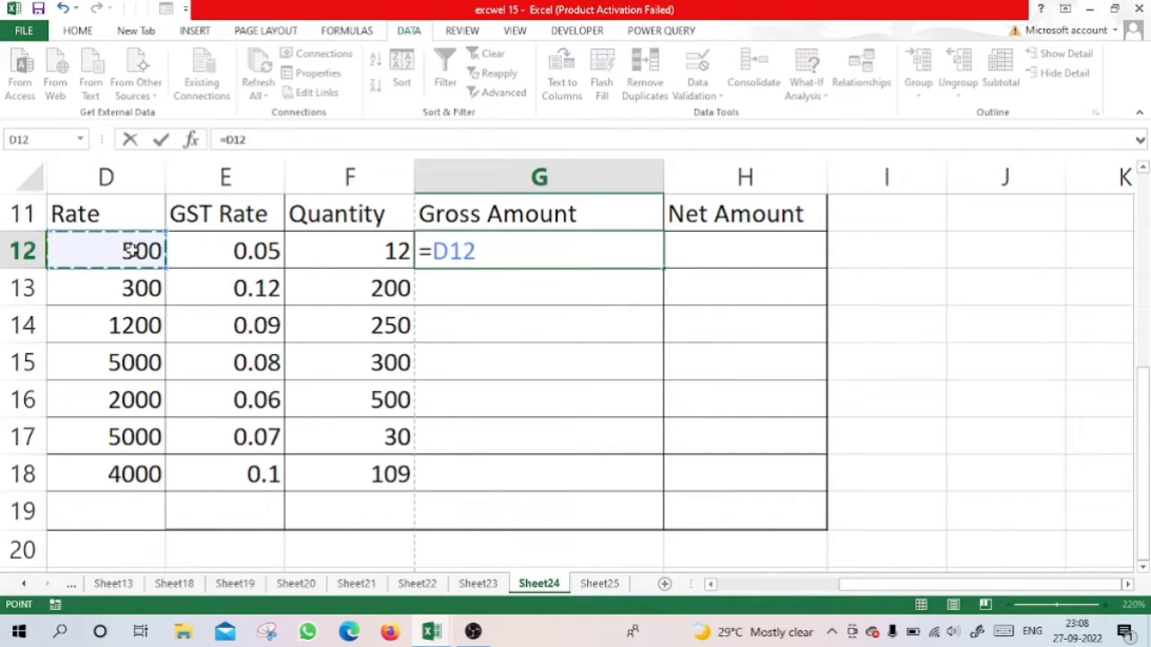
pyautogui.write('*')
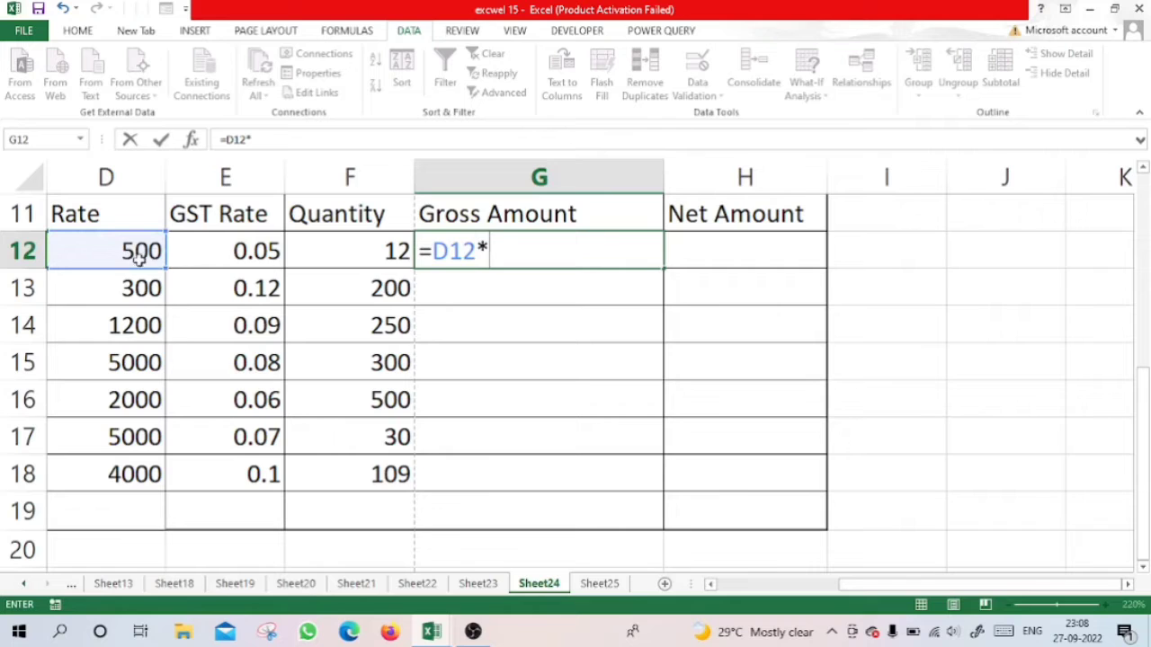
pyautogui.click(334, 259)
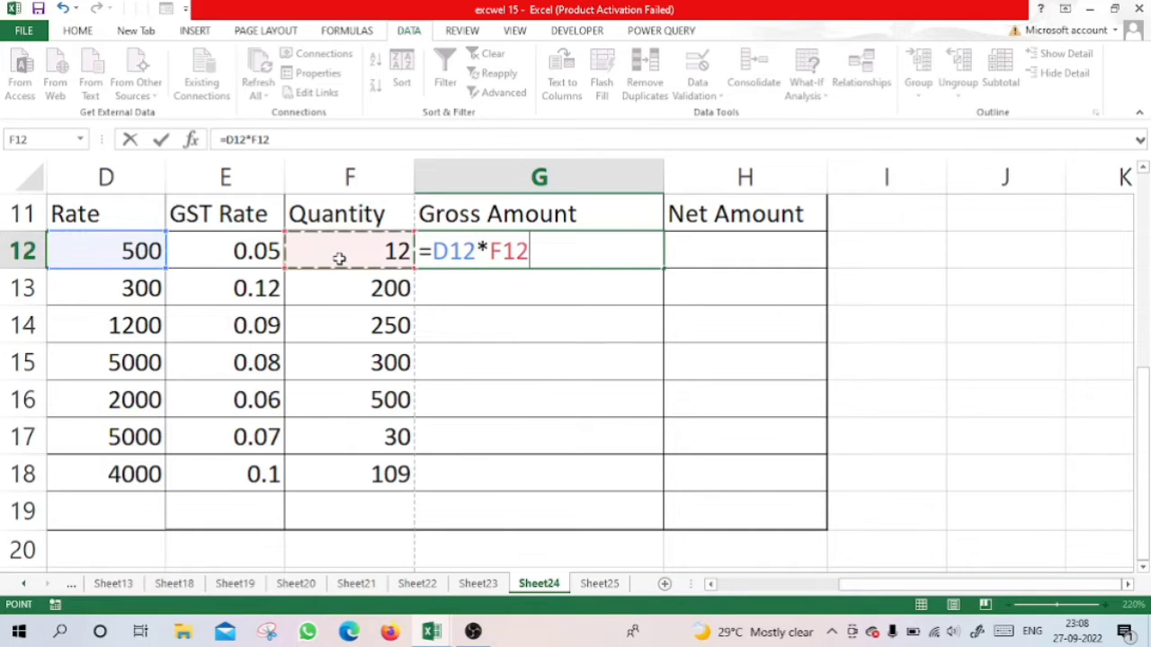
pyautogui.press('Return')
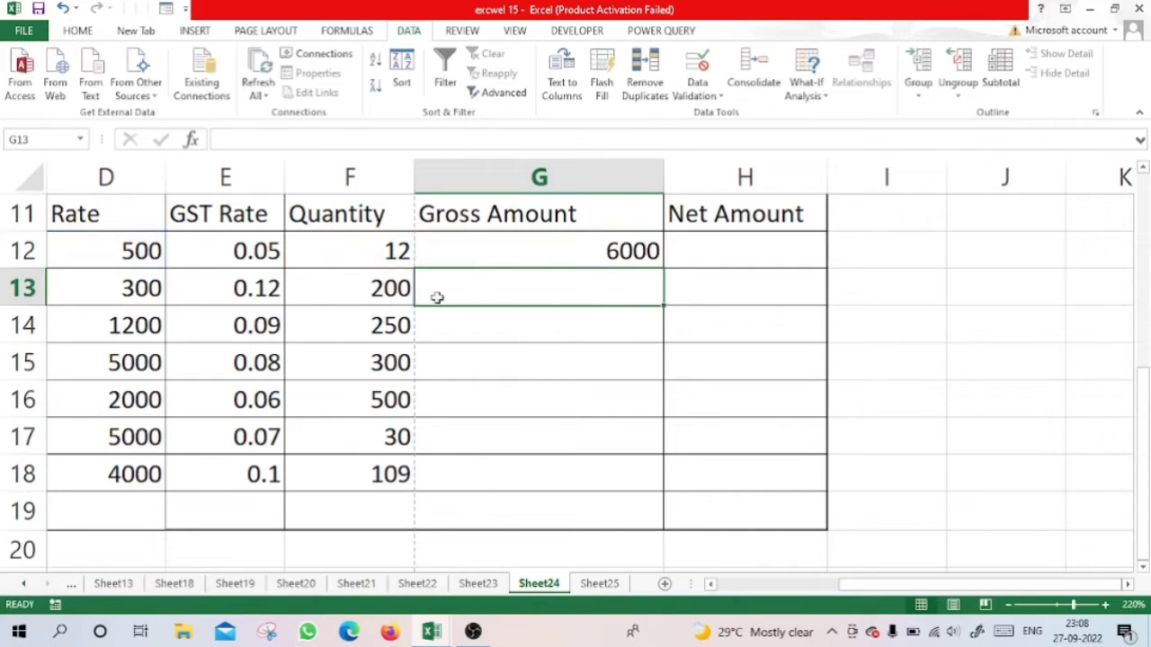
pyautogui.click(618, 238)
pyautogui.moveTo(663, 271); pyautogui.dragTo(662, 490)
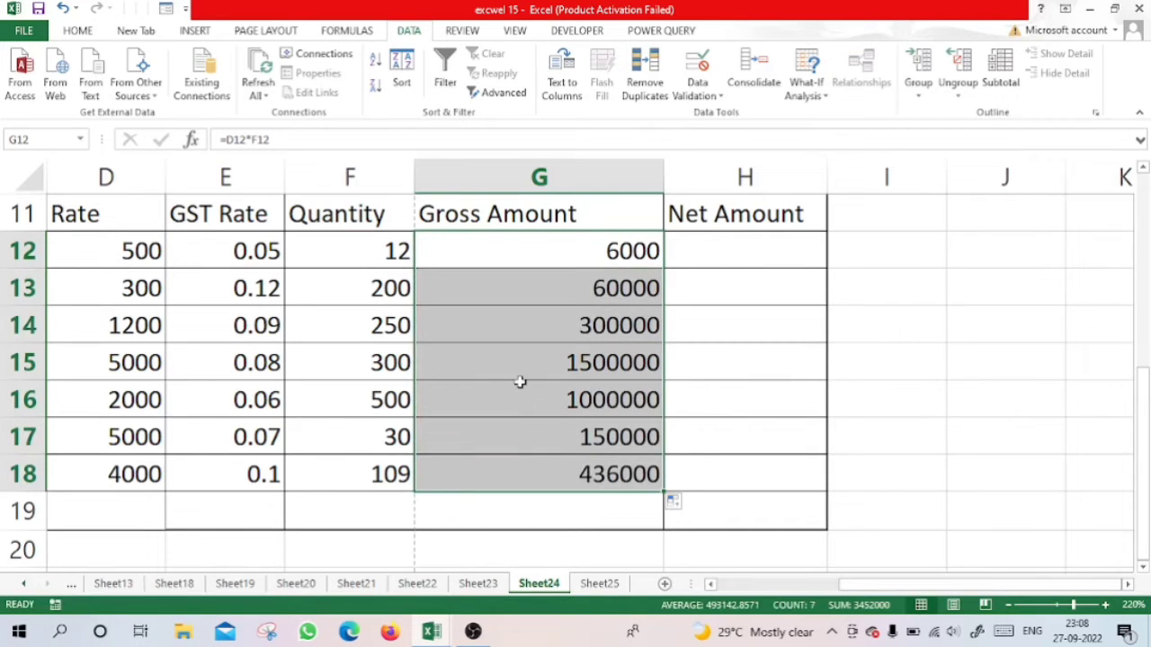
# Enter the net amount formula =(G12+G12)*10% in H12 and fill it down to H18.
pyautogui.click(710, 248)
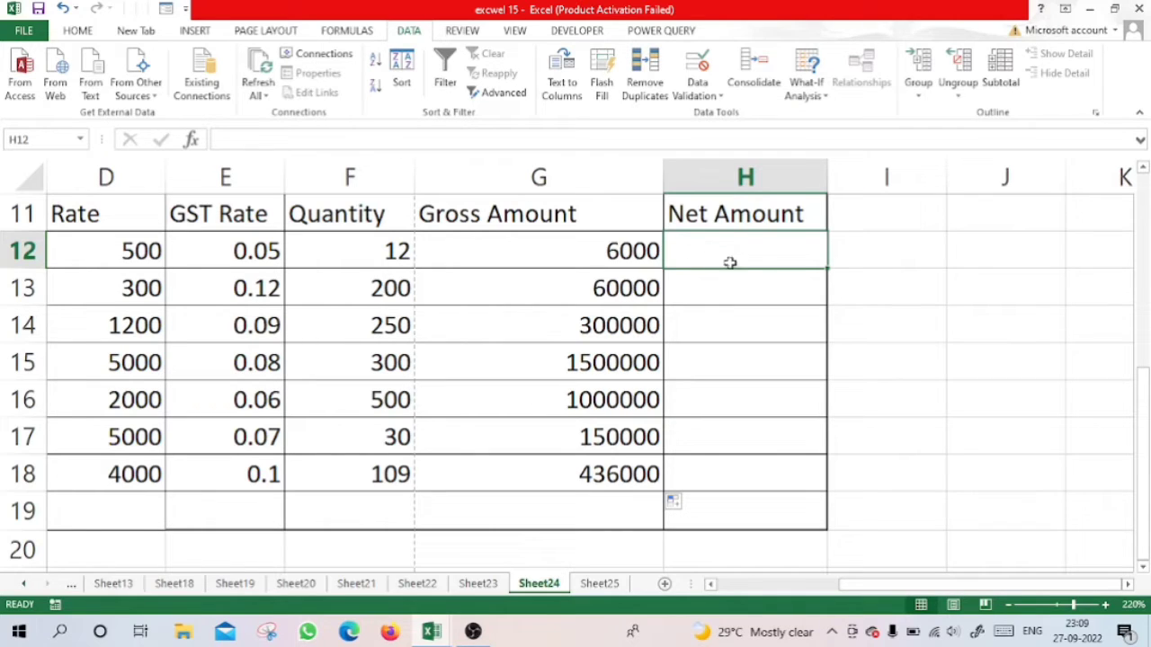
pyautogui.write('=')
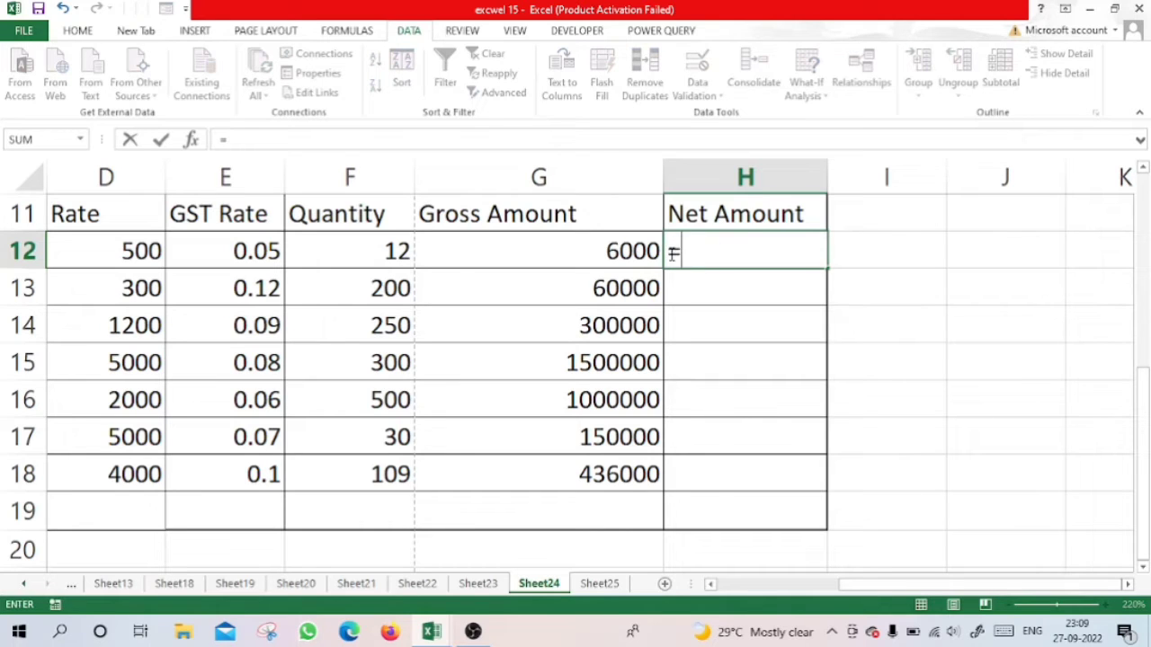
pyautogui.click(550, 255)
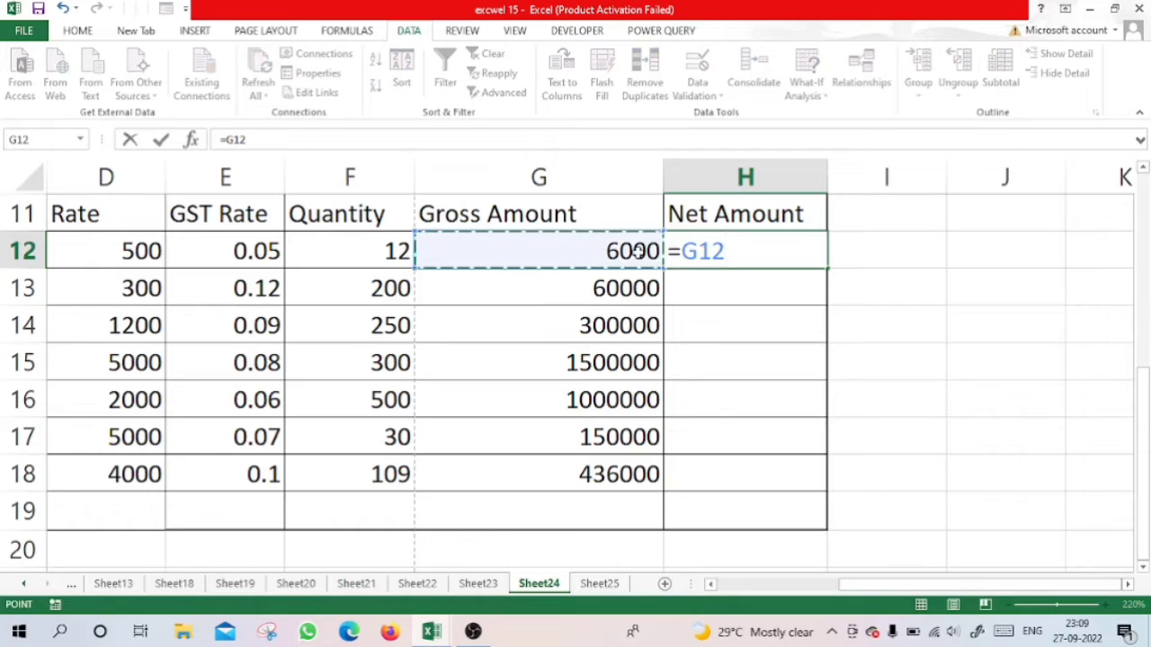
pyautogui.press('BackSpace')
pyautogui.press('BackSpace')
pyautogui.press('BackSpace')
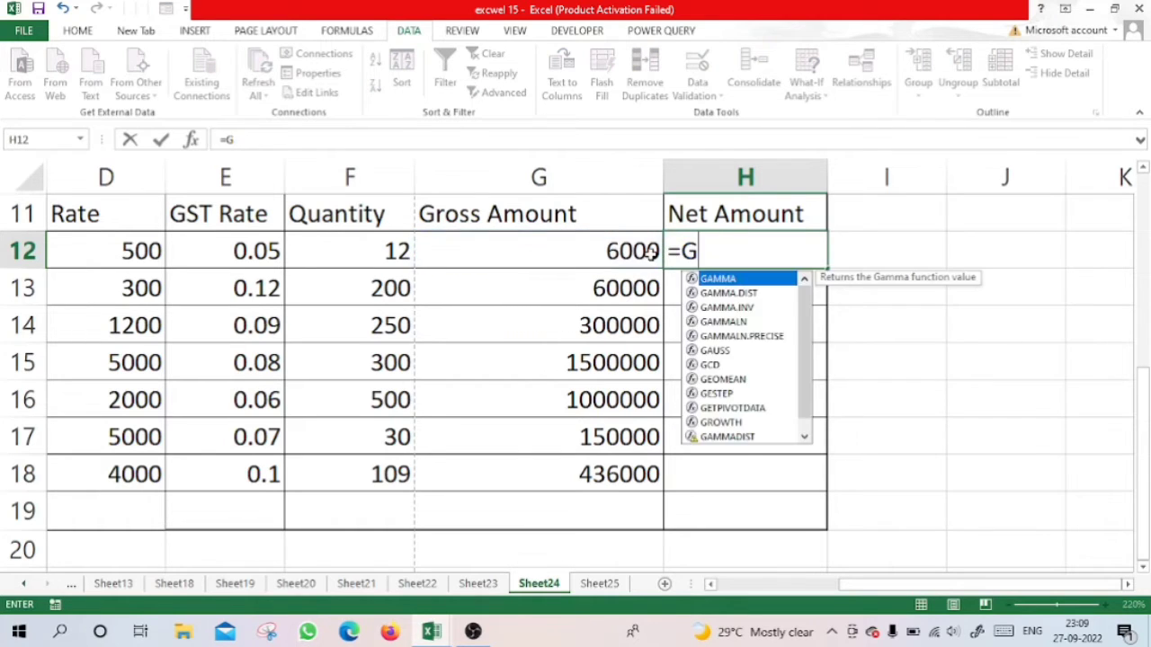
pyautogui.write('(')
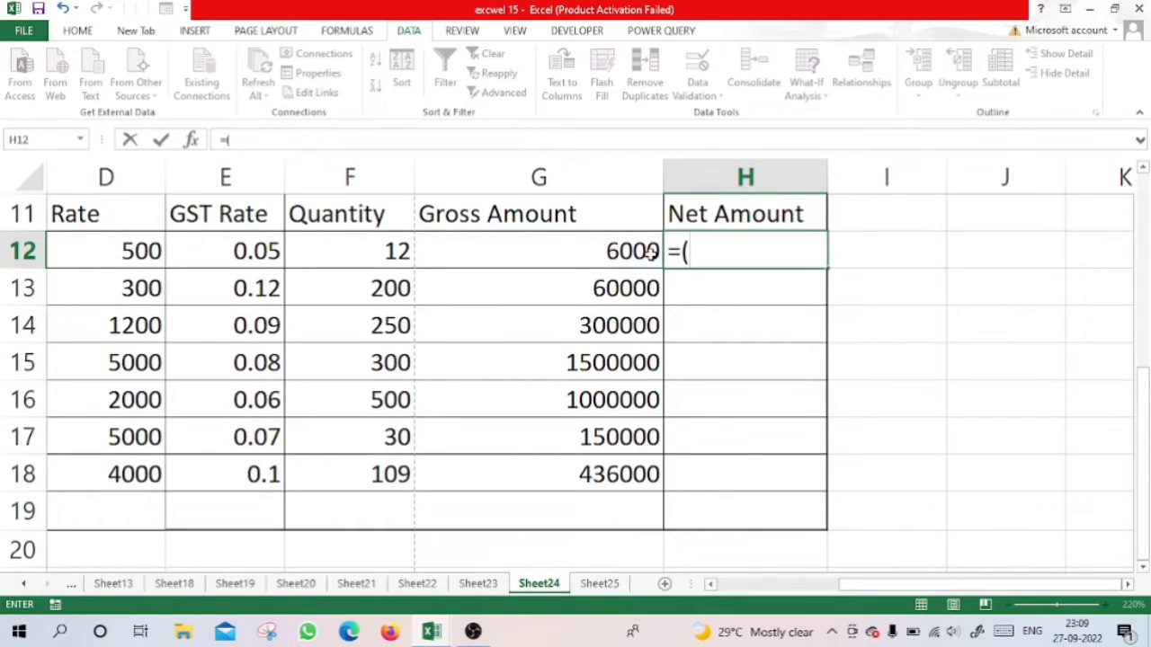
pyautogui.click(578, 253)
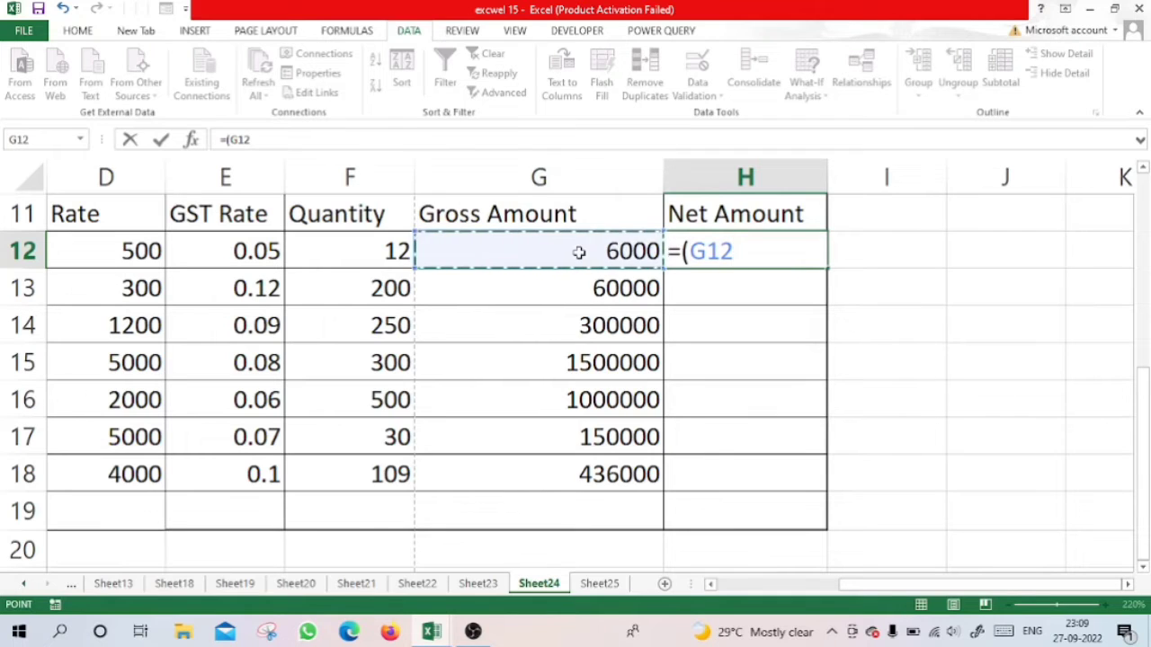
pyautogui.write('+')
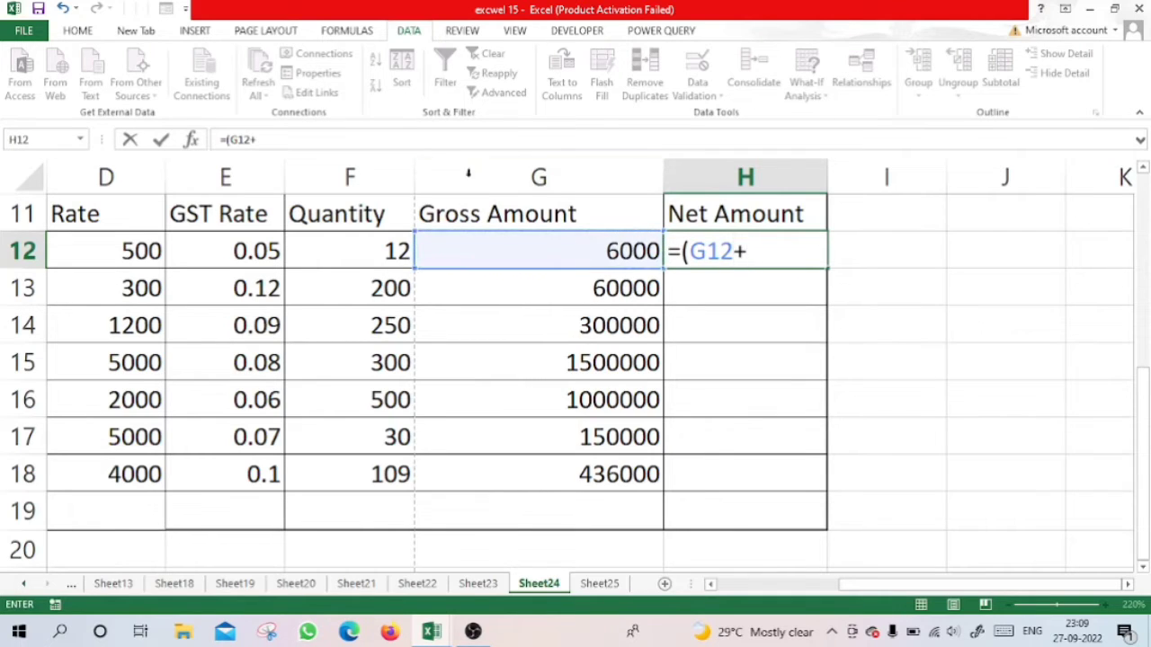
pyautogui.click(530, 252)
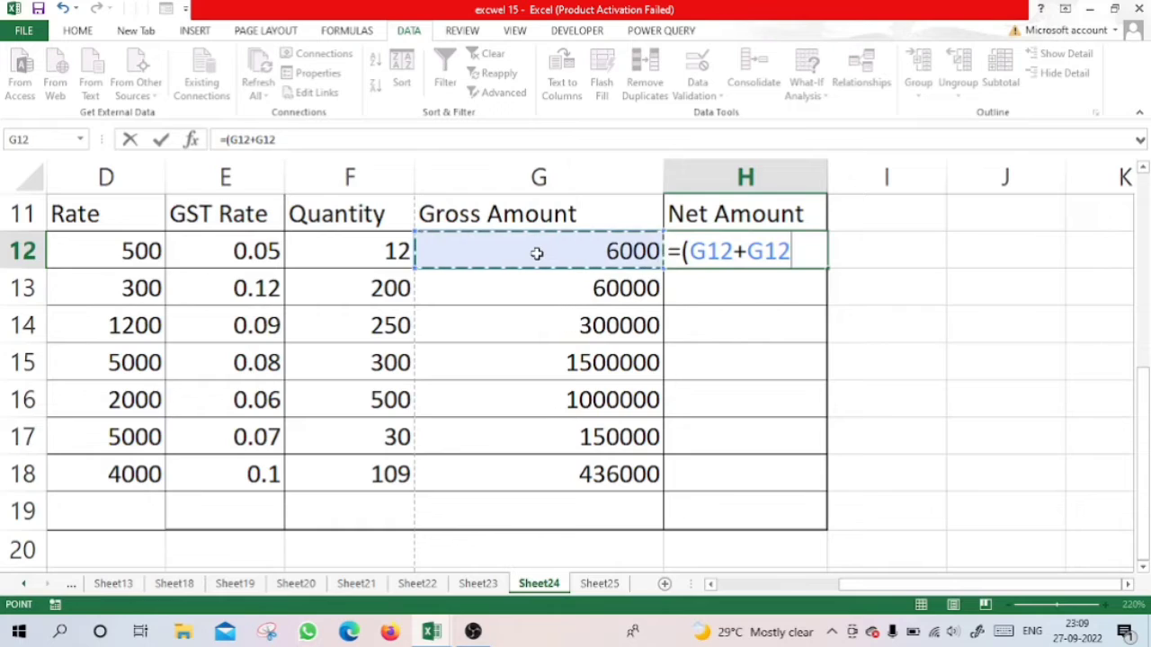
pyautogui.write(')')
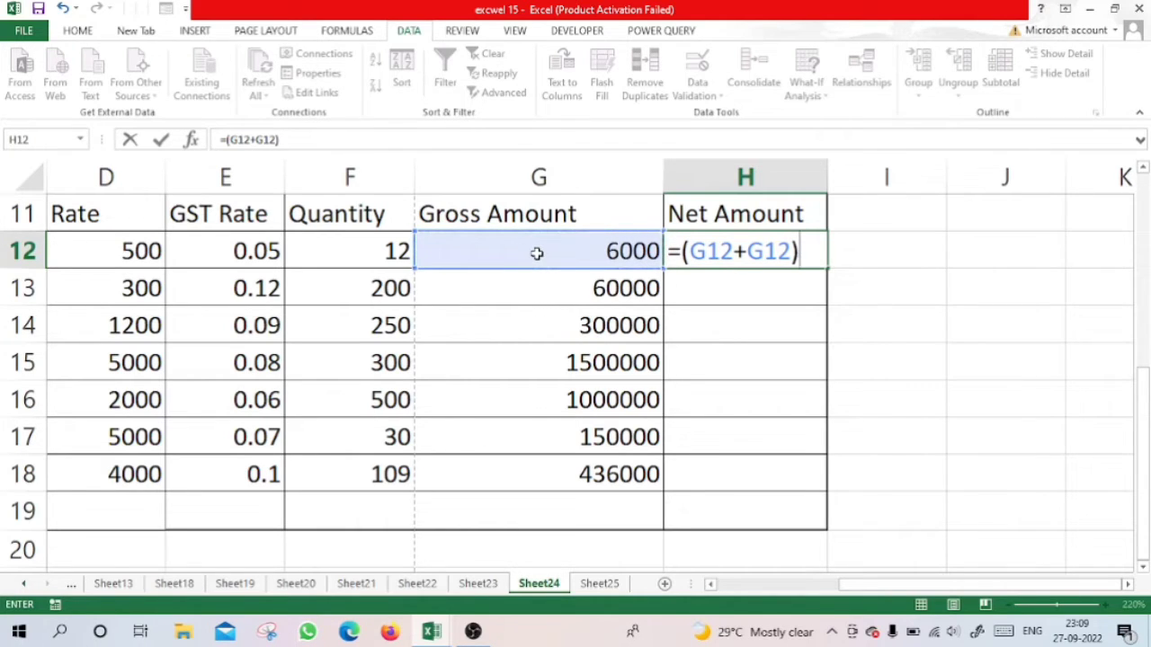
pyautogui.write('*10')
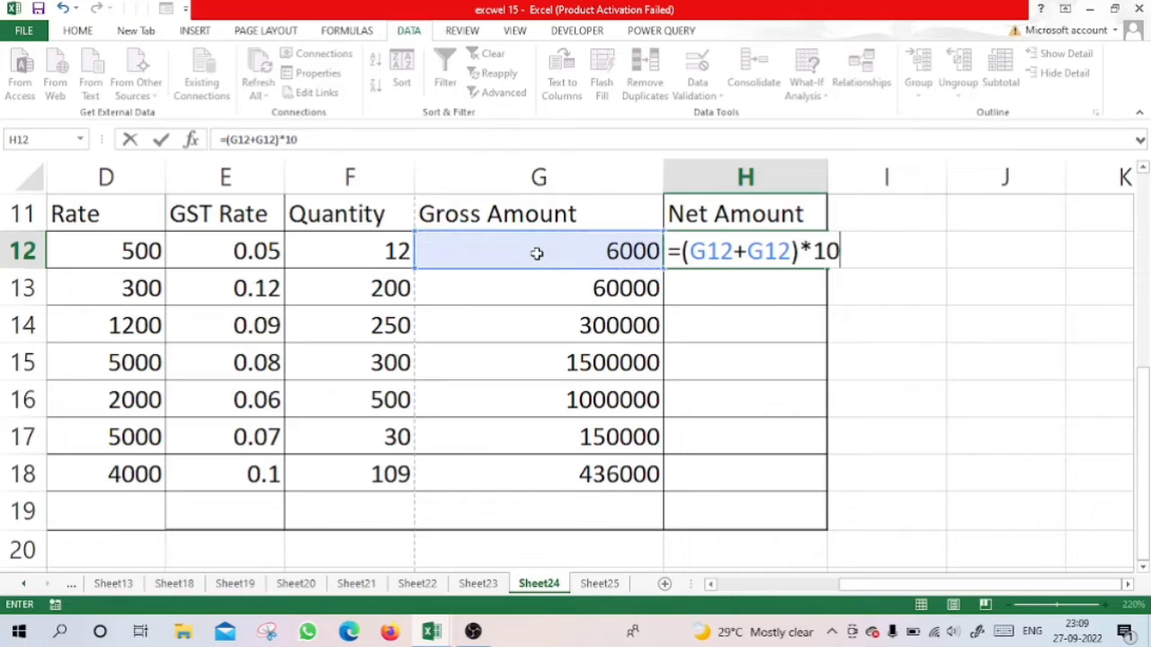
pyautogui.write('%')
pyautogui.press('Return')
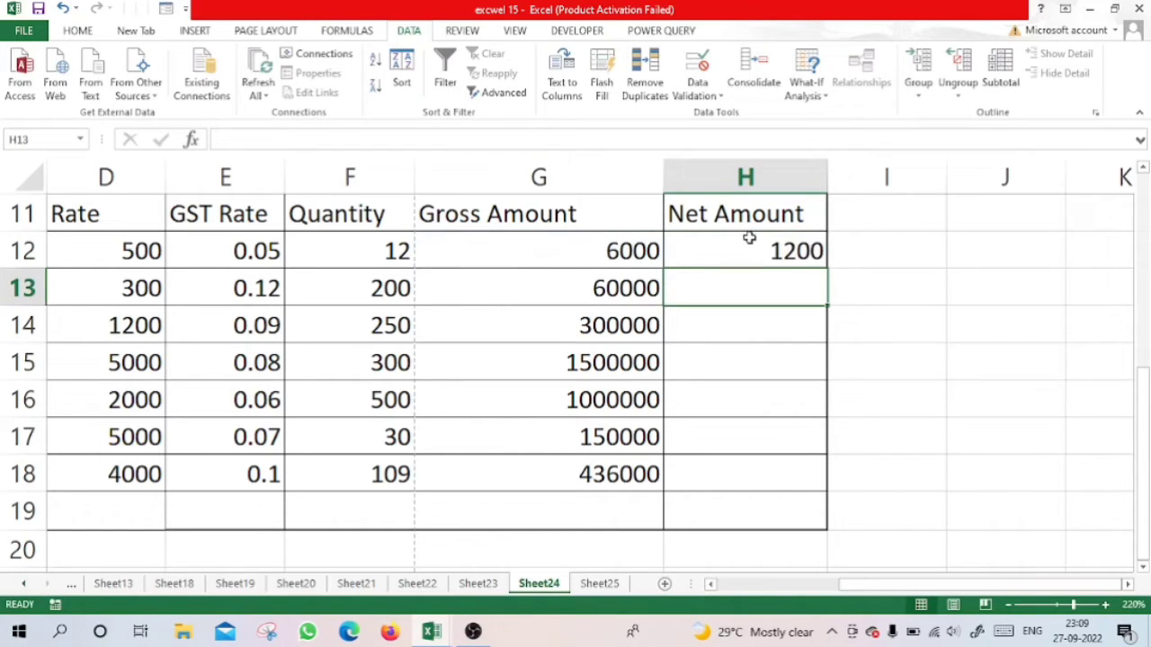
pyautogui.click(761, 255)
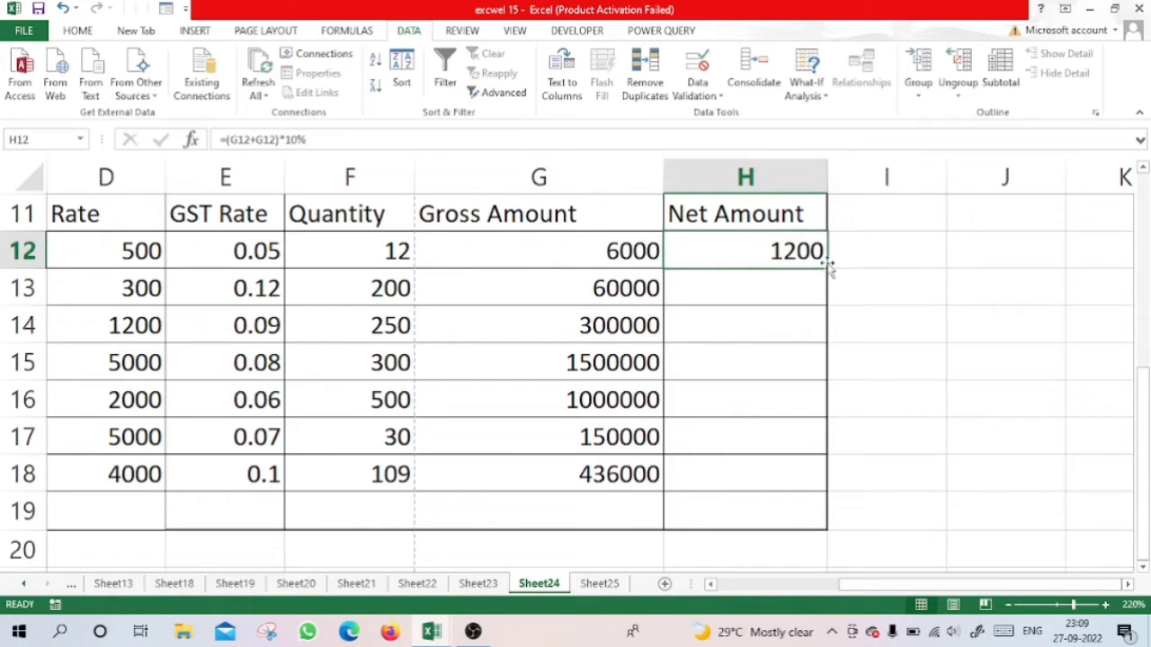
pyautogui.moveTo(828, 267); pyautogui.dragTo(806, 486)
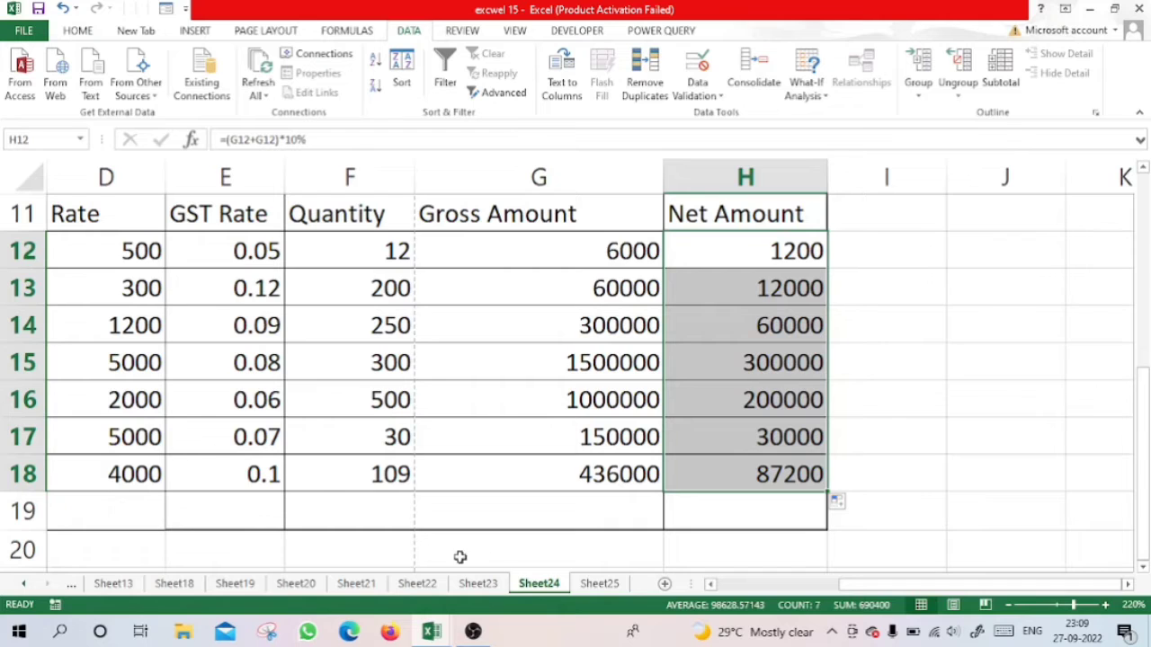
# Narrow the Particular Name, Item code and Rate columns to fit their contents more closely.
pyautogui.moveTo(859, 594); pyautogui.dragTo(735, 586)
pyautogui.click(259, 399)
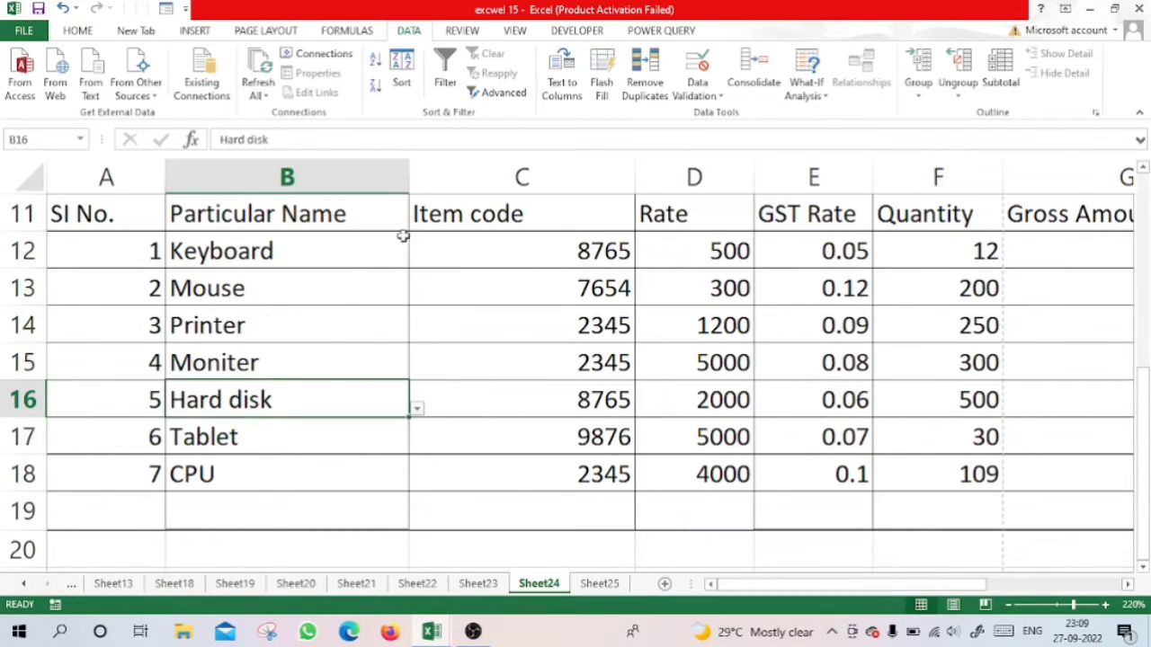
pyautogui.moveTo(409, 177); pyautogui.dragTo(343, 178)
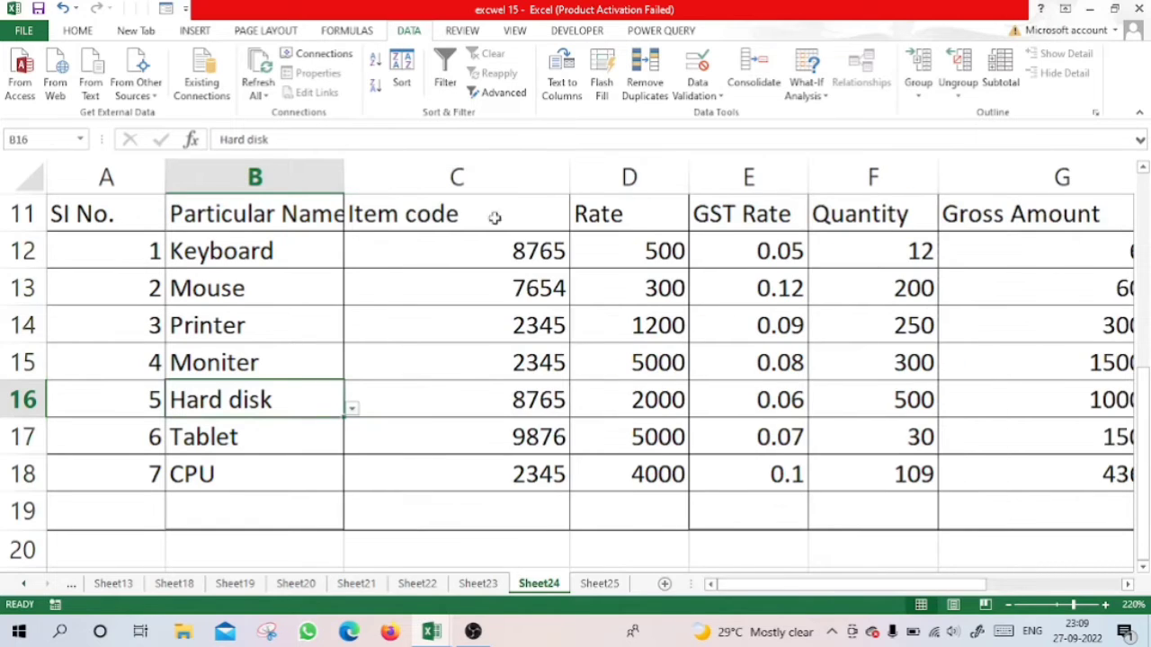
pyautogui.moveTo(569, 178); pyautogui.dragTo(472, 180)
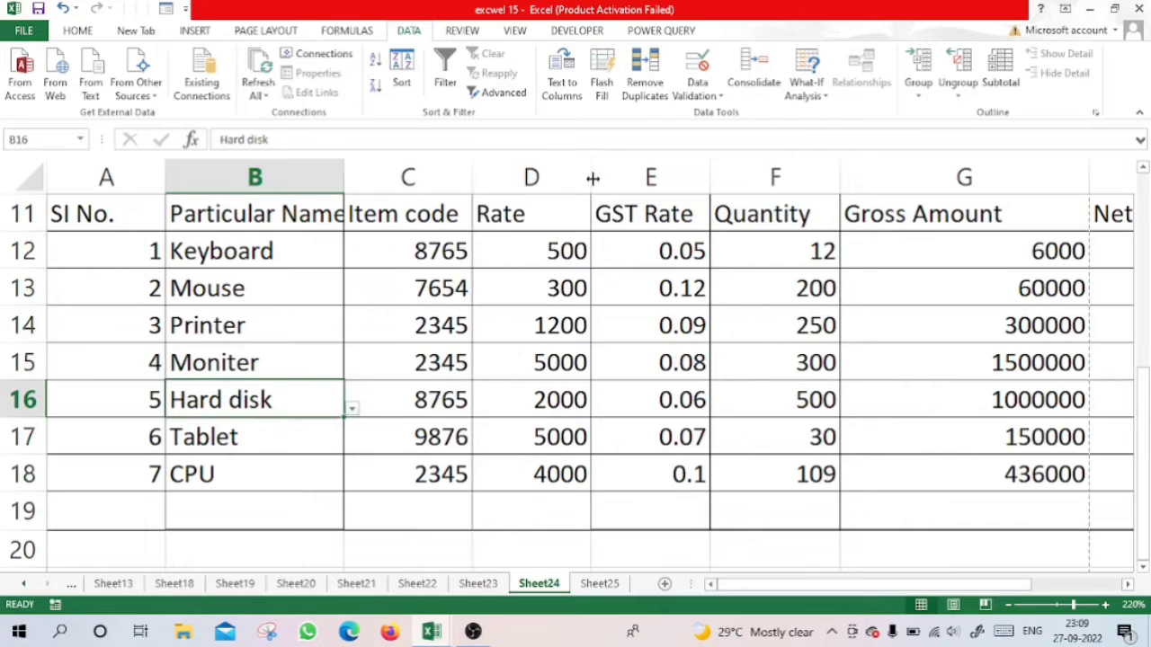
pyautogui.moveTo(589, 177); pyautogui.dragTo(570, 177)
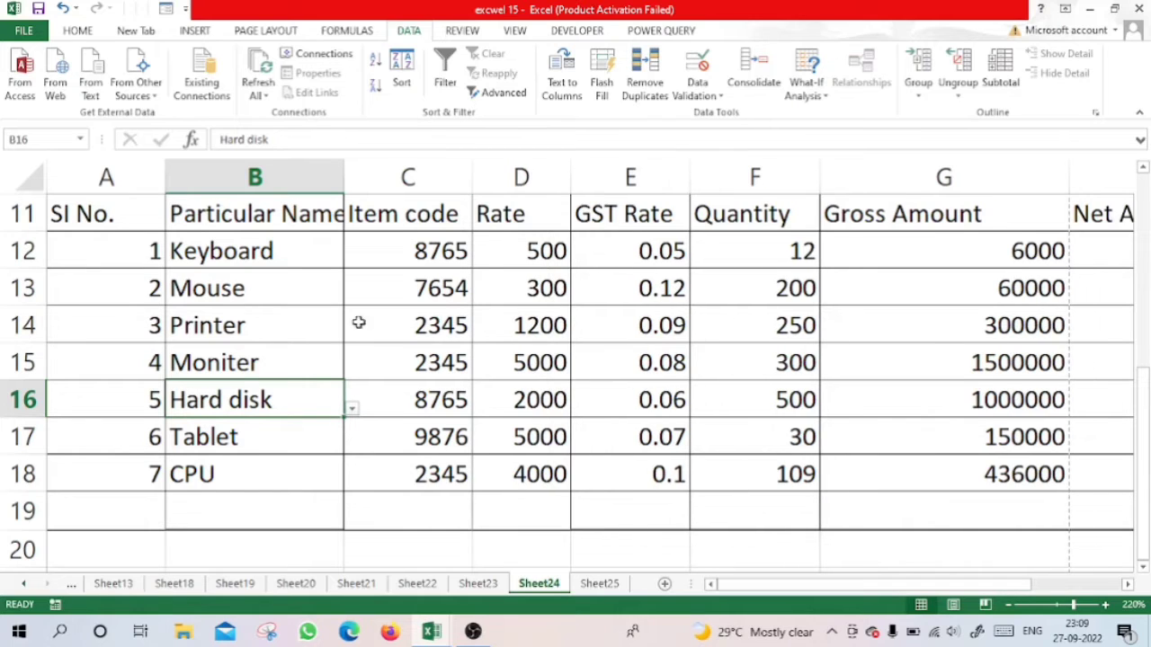
# Clear the particular name in B14 and narrow the Gross Amount column.
pyautogui.click(245, 331)
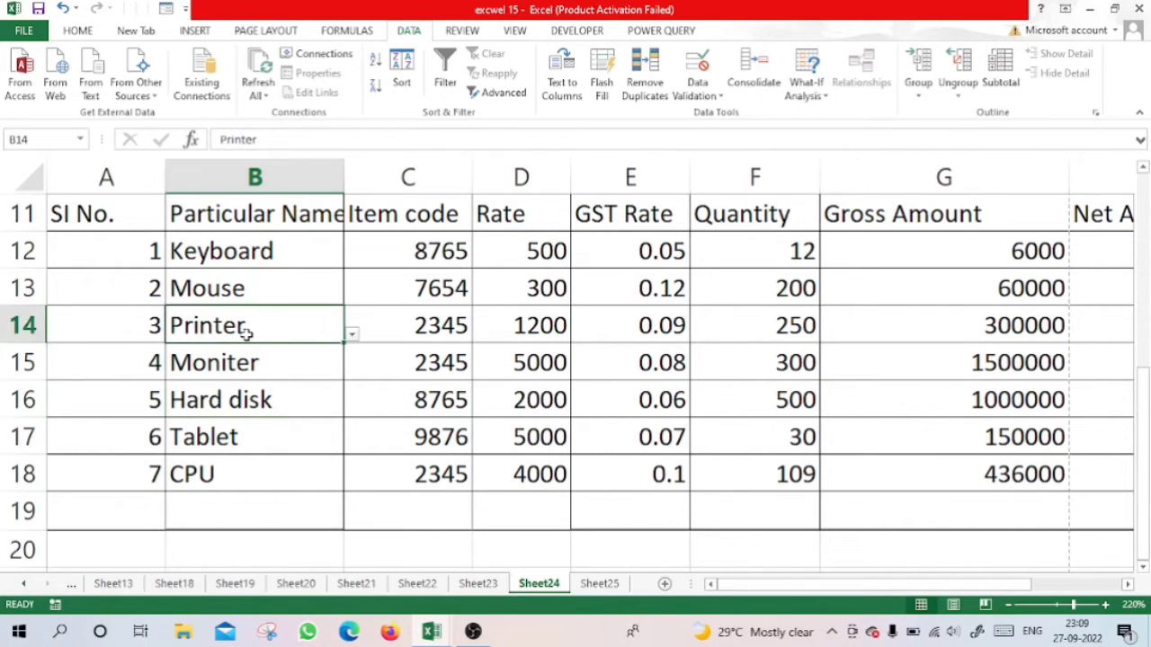
pyautogui.press('Delete')
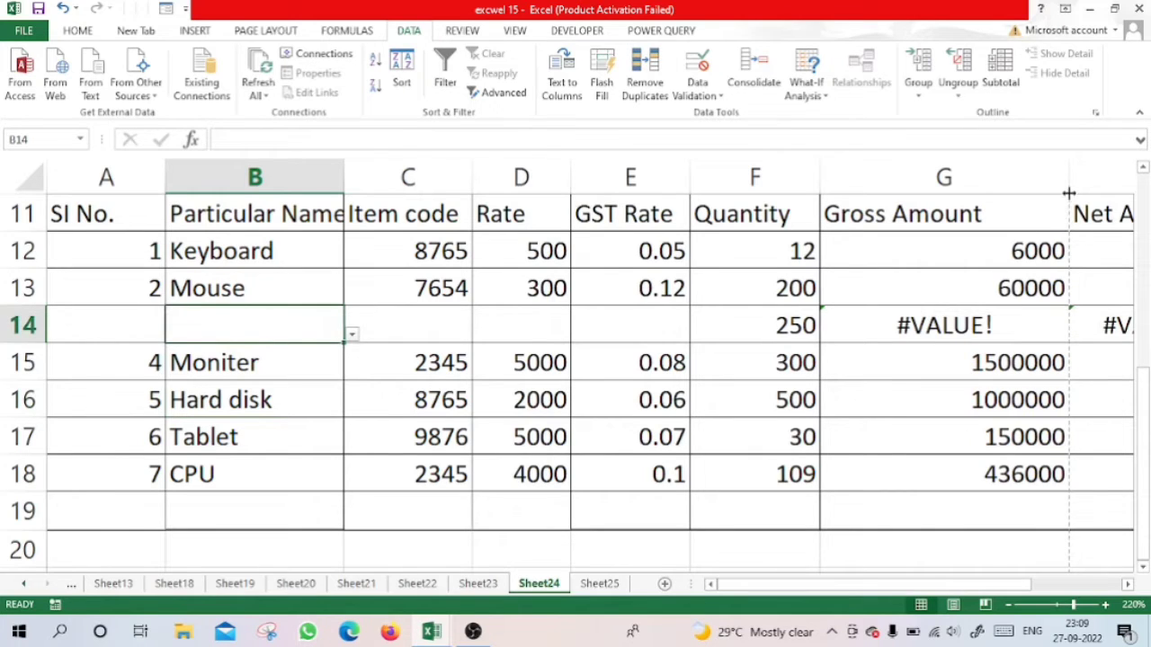
pyautogui.moveTo(1069, 192); pyautogui.dragTo(974, 180)
# Change the gross amount formula in G12 to =IFERROR(D12*F12," ").
pyautogui.click(931, 261)
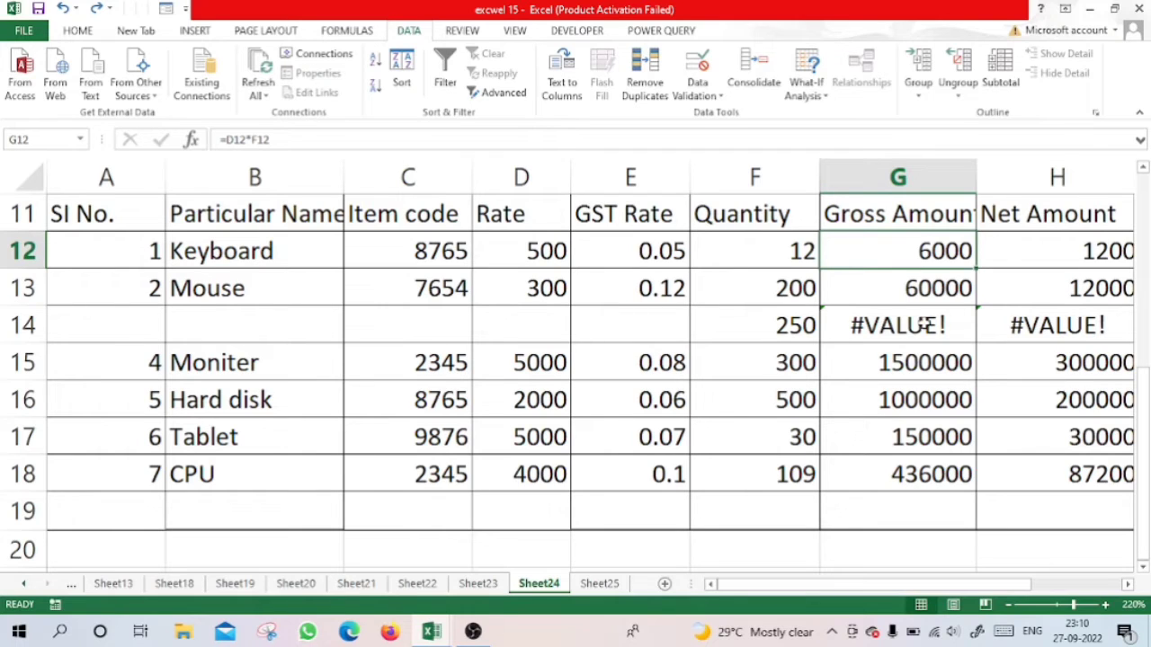
pyautogui.click(922, 324)
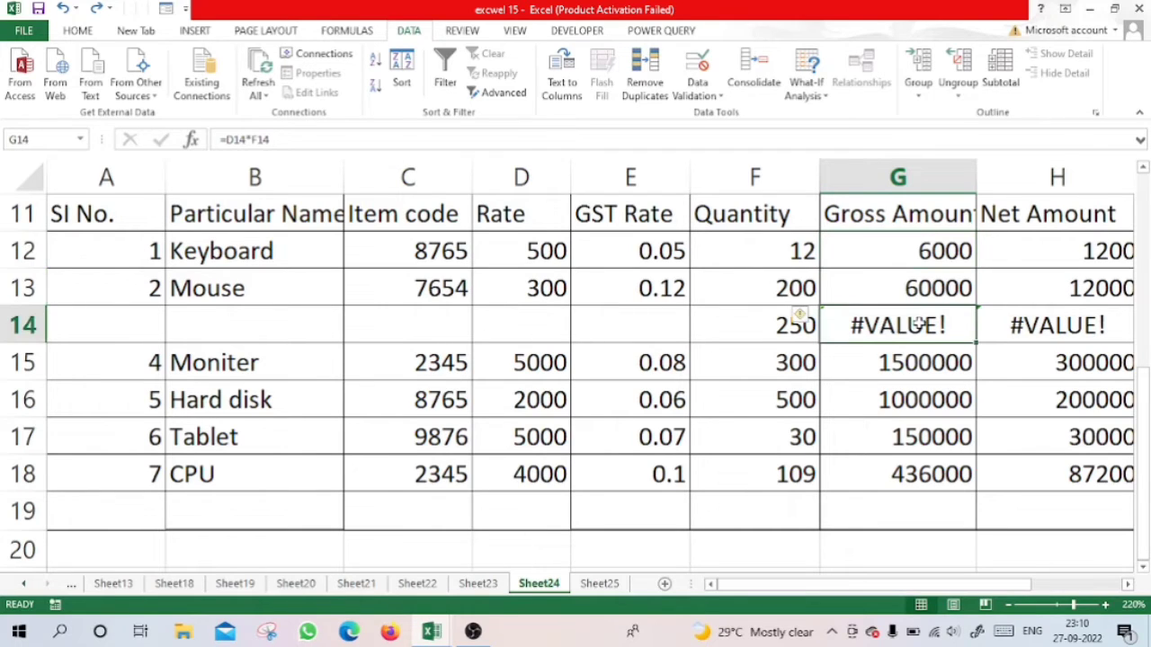
pyautogui.click(906, 257)
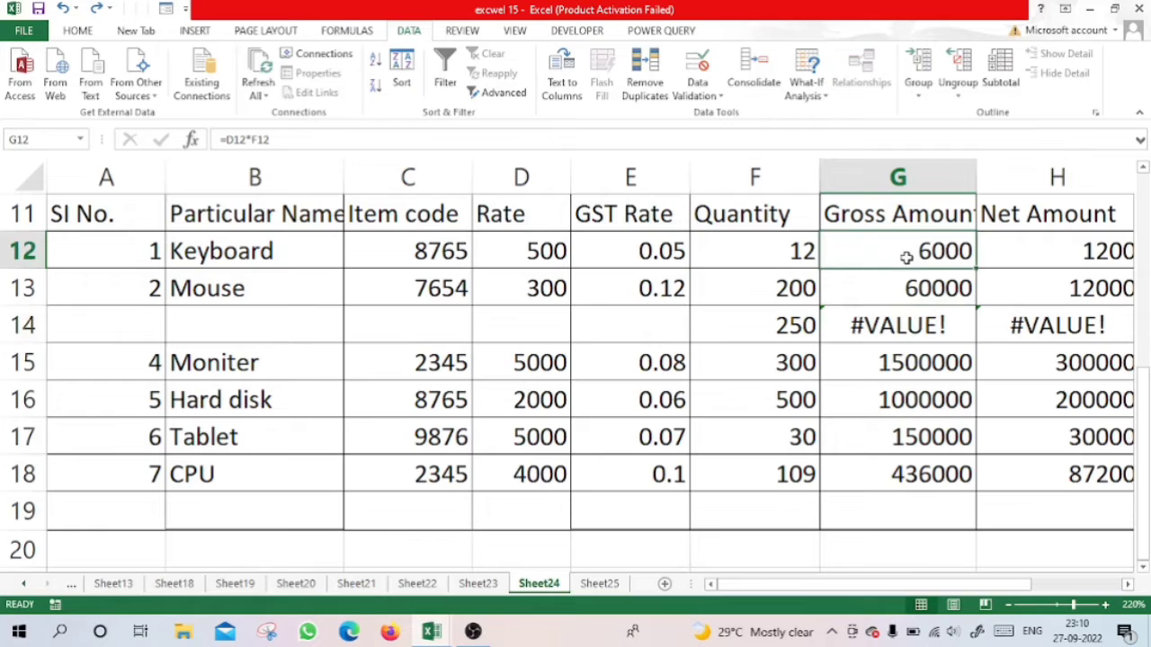
pyautogui.click(224, 139)
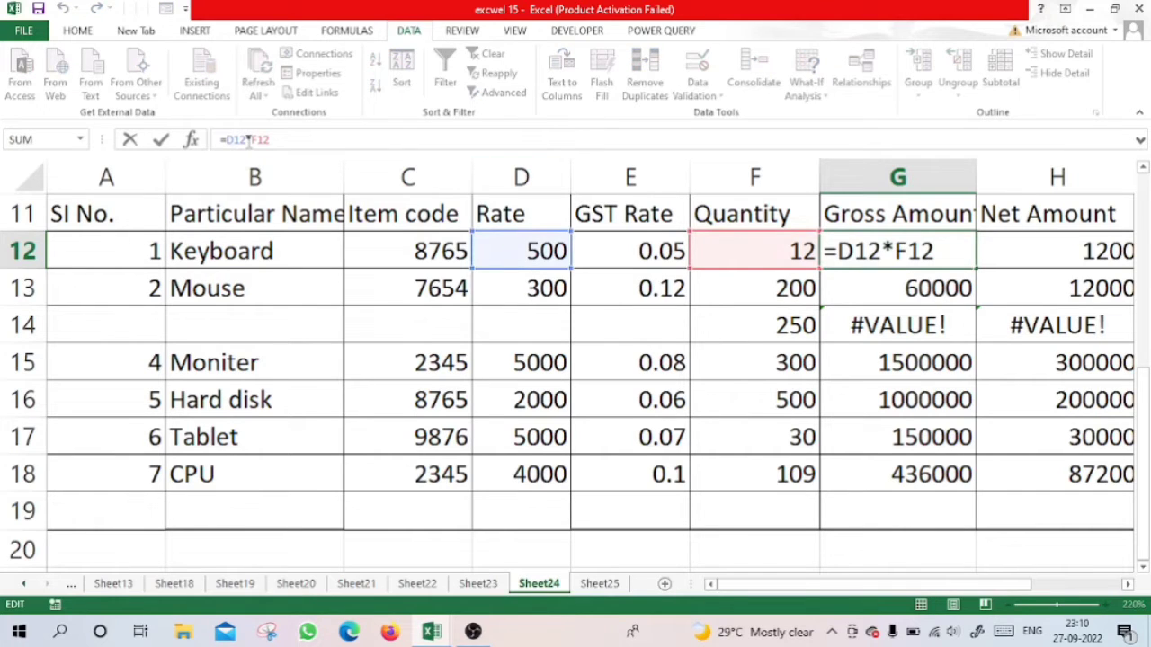
pyautogui.write('if')
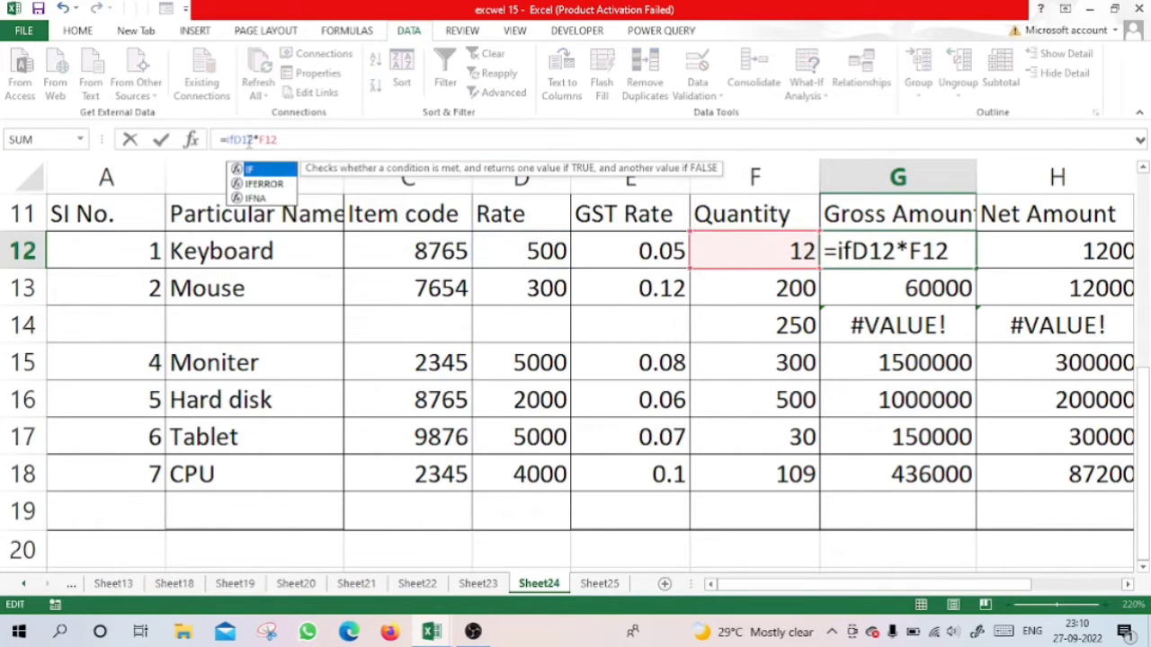
pyautogui.press('Down')
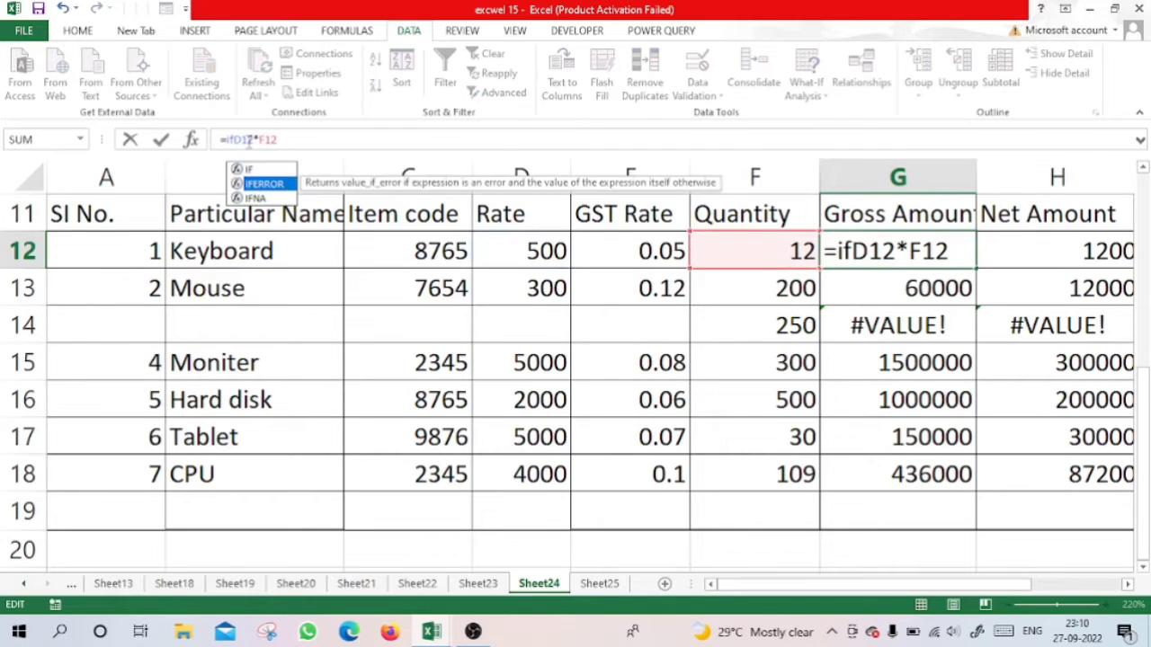
pyautogui.press('Tab')
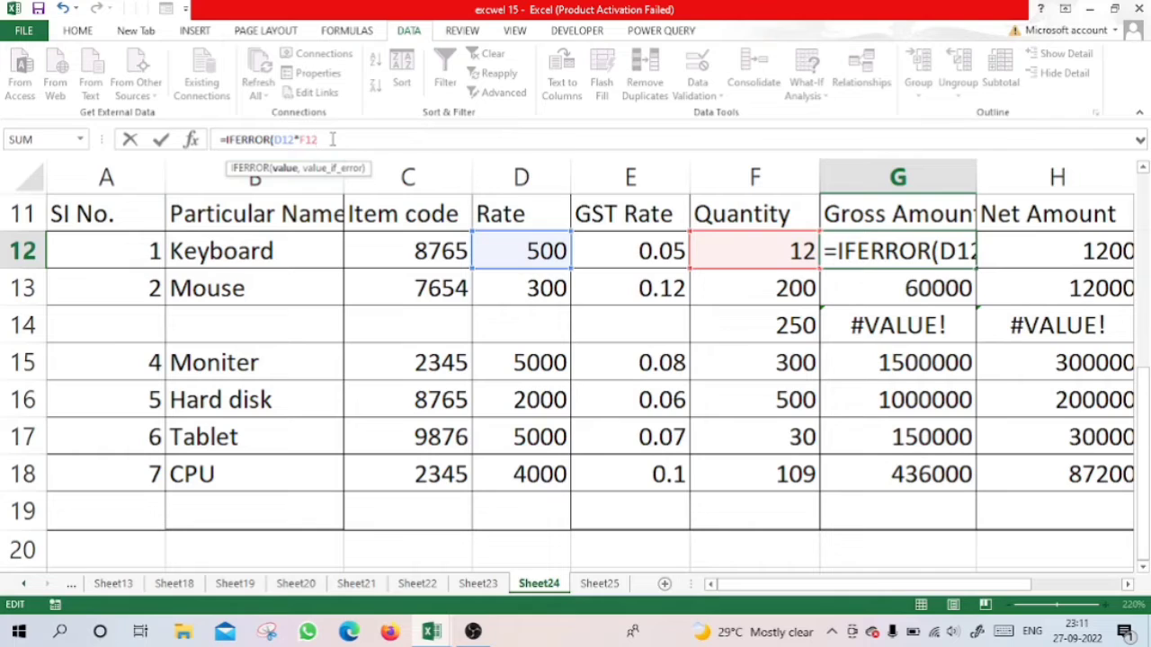
pyautogui.write(',')
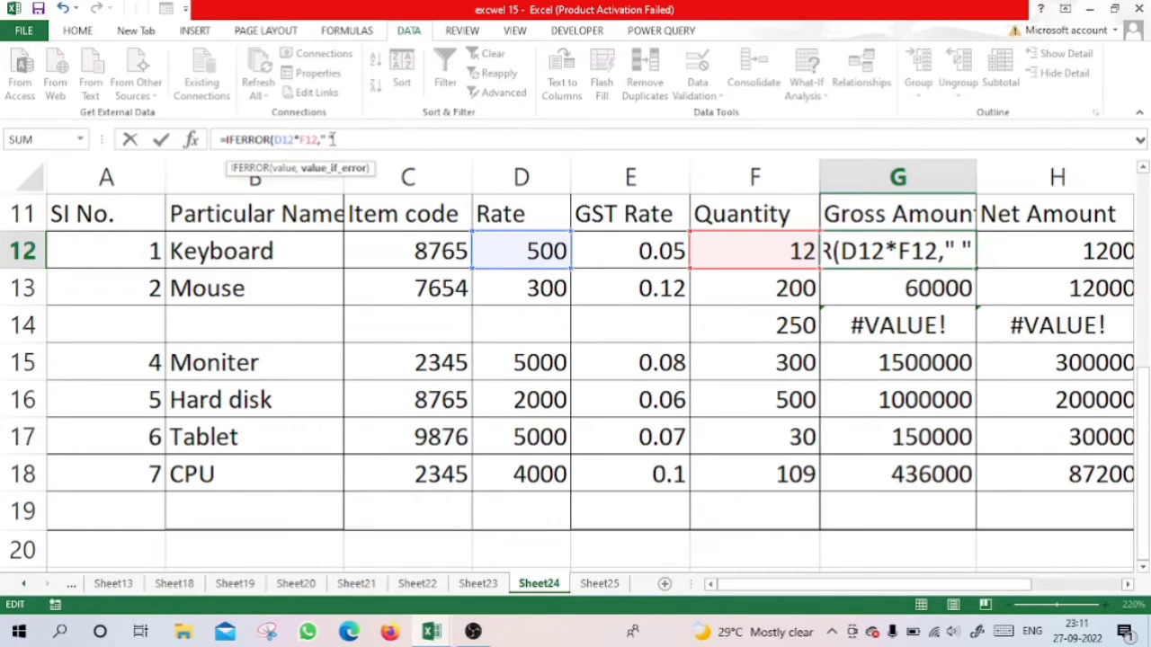
pyautogui.write('" ")')
pyautogui.press('Return')
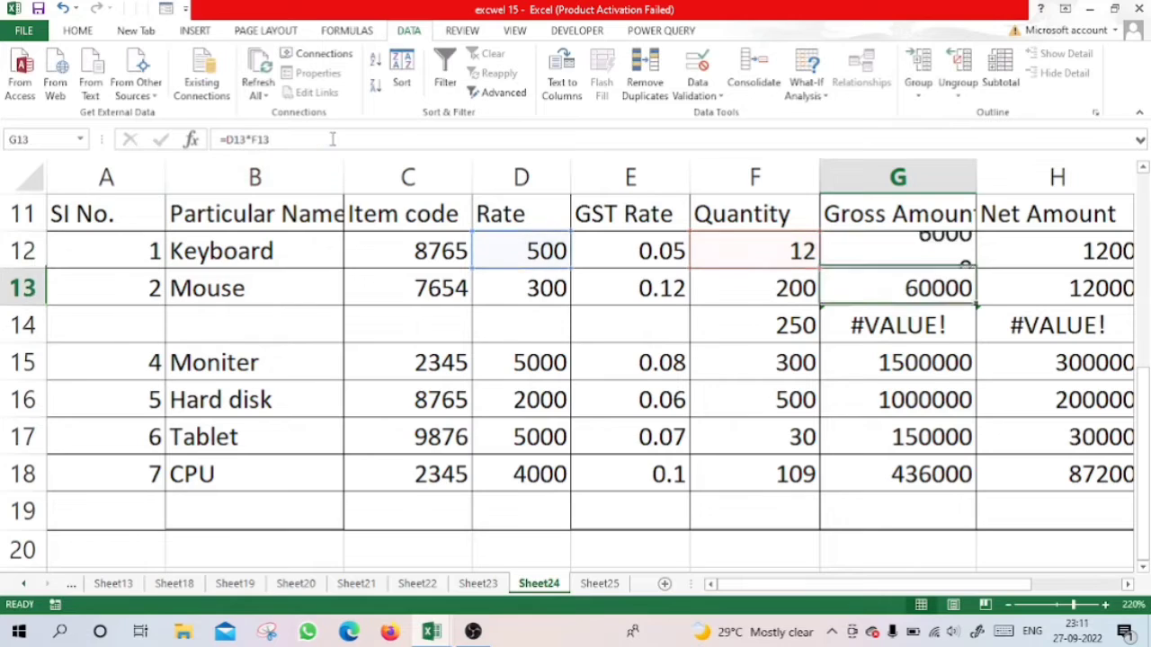
# Fill the gross amount formula from G12 down to G19.
pyautogui.click(902, 244)
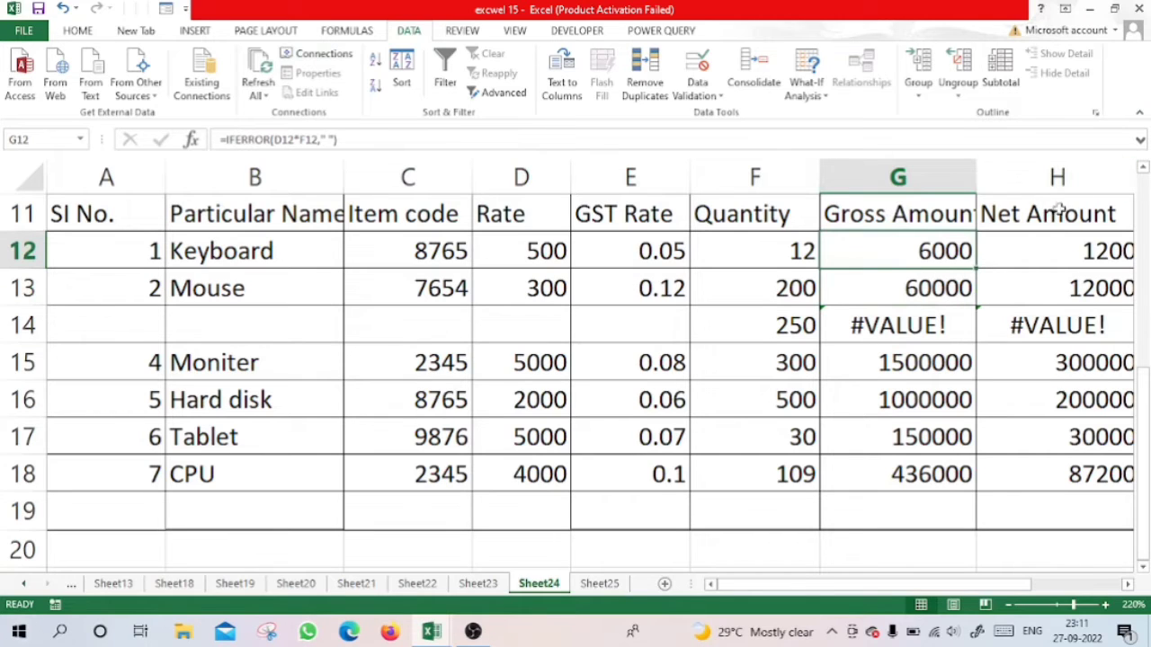
pyautogui.moveTo(974, 269); pyautogui.dragTo(981, 517)
pyautogui.click(950, 337)
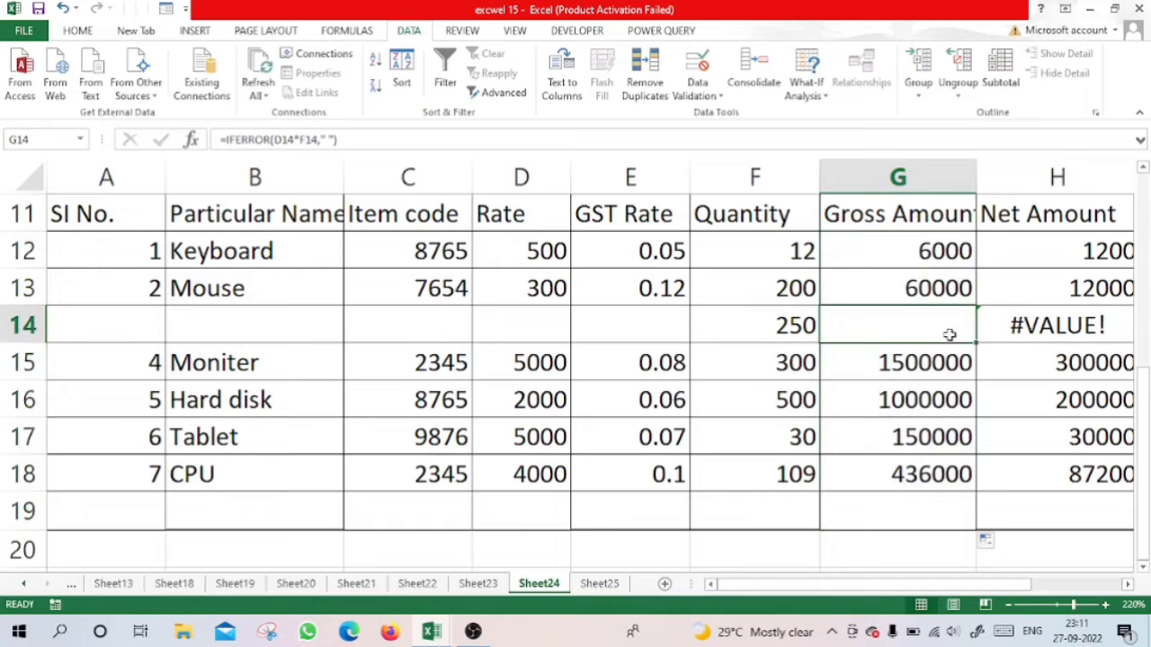
# Narrow the Net Amount column to fit its figures more closely.
pyautogui.click(1092, 252)
pyautogui.moveTo(952, 585); pyautogui.dragTo(1034, 585)
pyautogui.moveTo(842, 177); pyautogui.dragTo(799, 177)
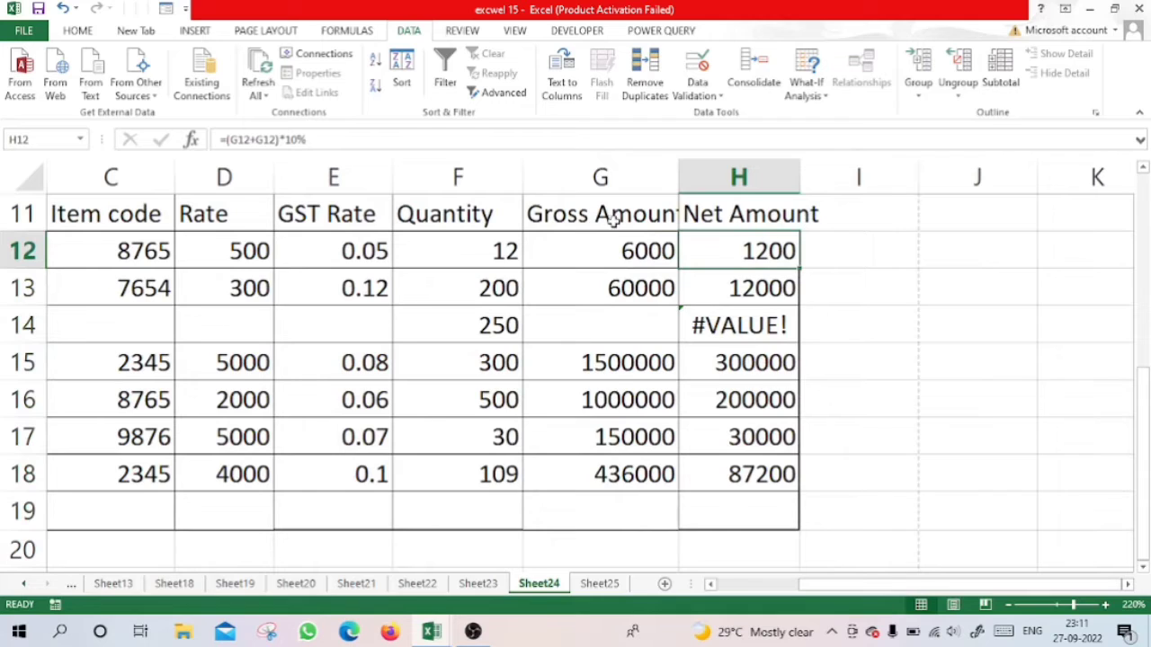
pyautogui.click(984, 319)
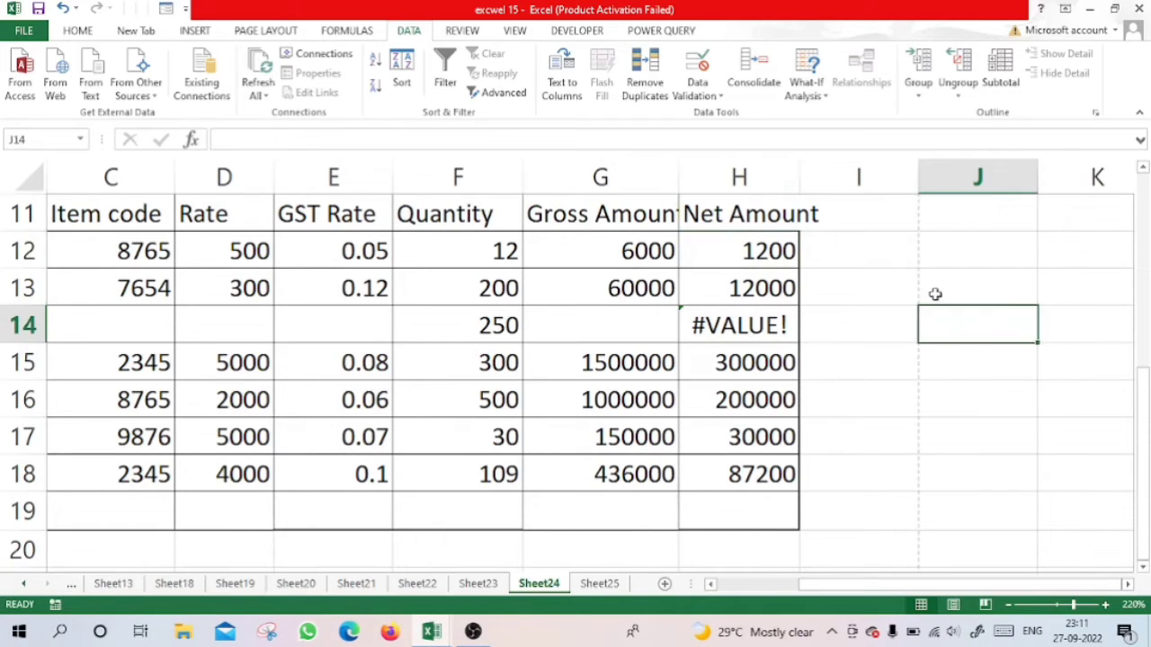
# Change the net amount formula in H12 to =IFERROR((G12+G12*10%)," ").
pyautogui.click(766, 253)
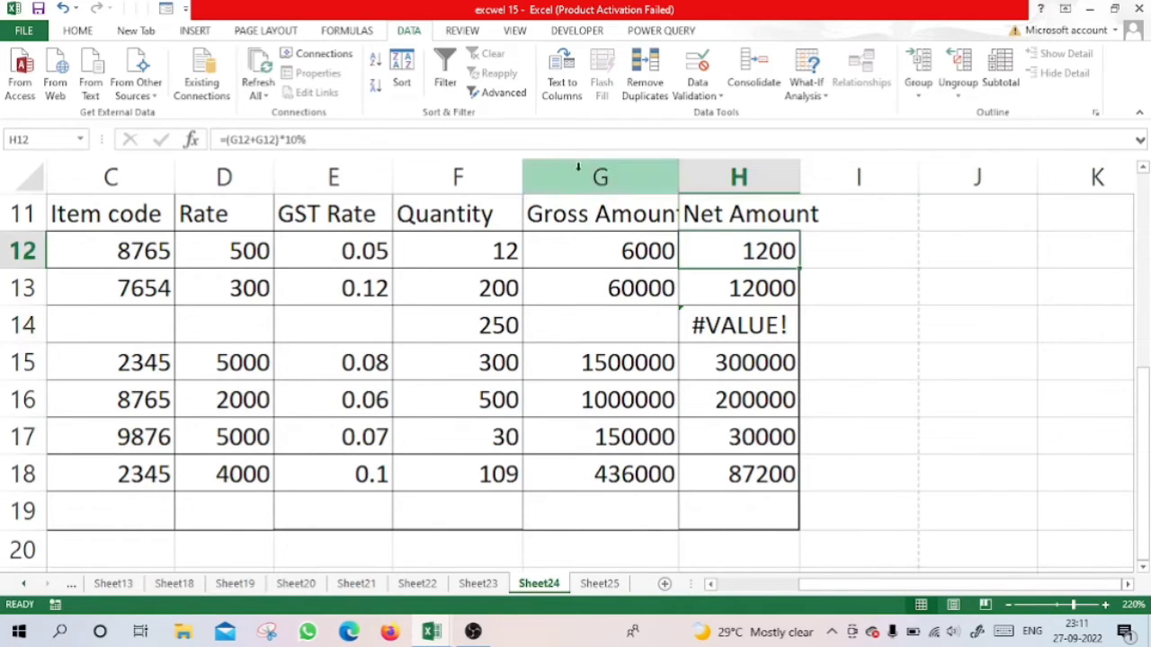
pyautogui.click(227, 140)
pyautogui.write('if')
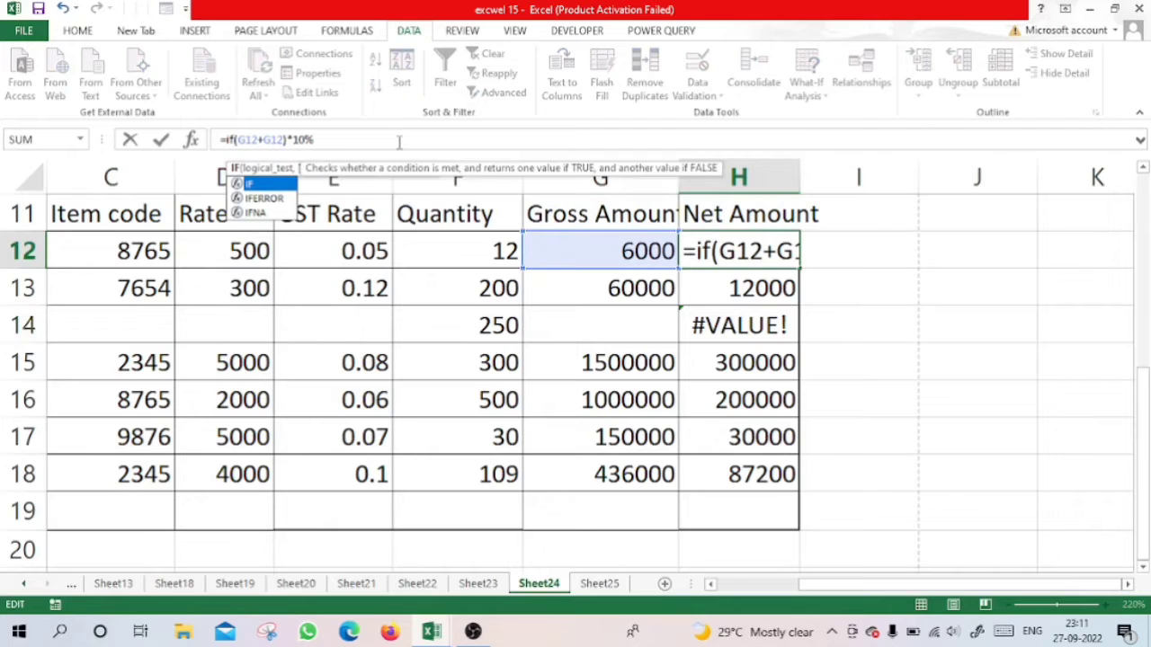
pyautogui.press('Down')
pyautogui.press('Tab')
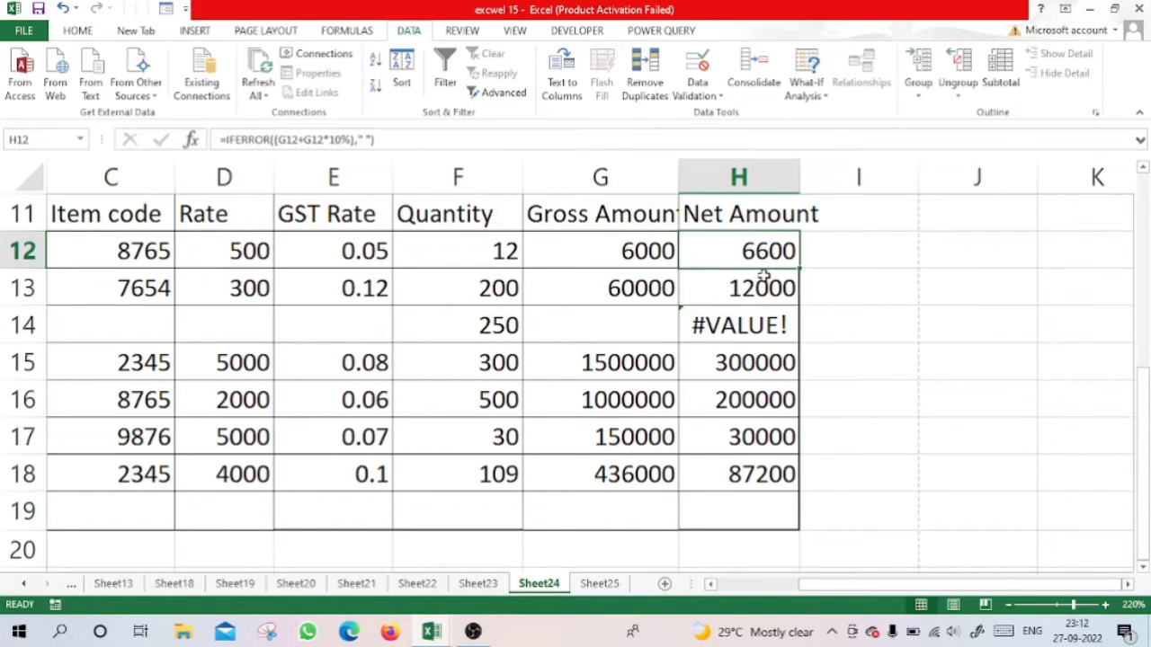
pyautogui.press('F2')
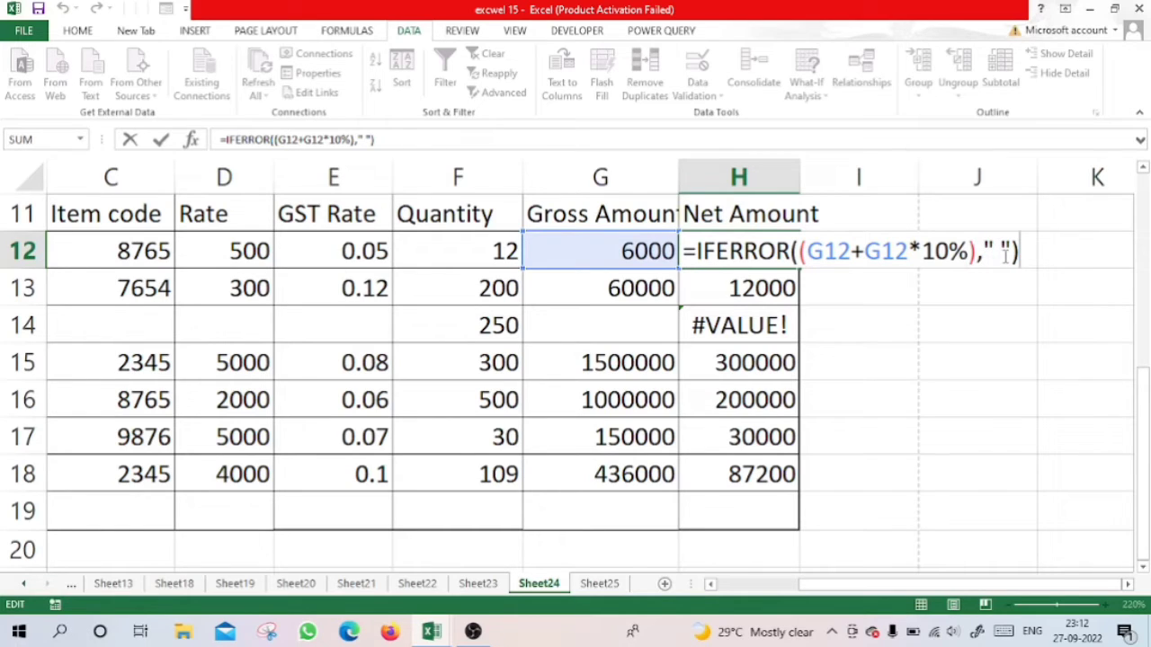
pyautogui.press('Return')
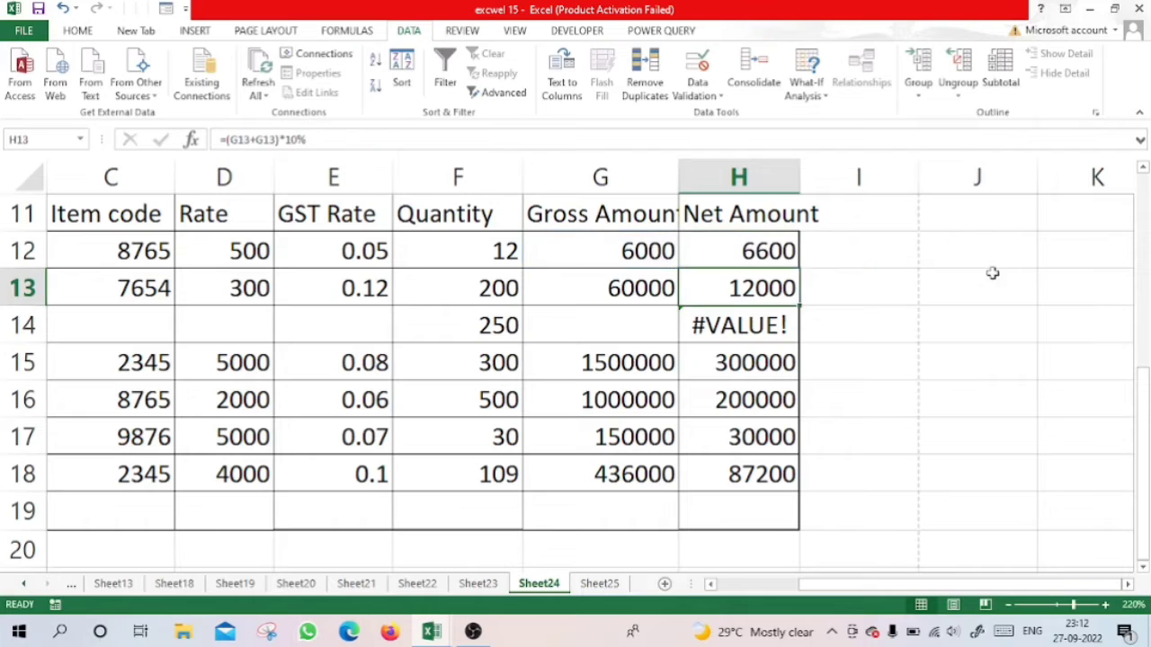
# Fill the revised net amount formula from H12 down to H18.
pyautogui.click(784, 250)
pyautogui.moveTo(798, 268); pyautogui.dragTo(806, 483)
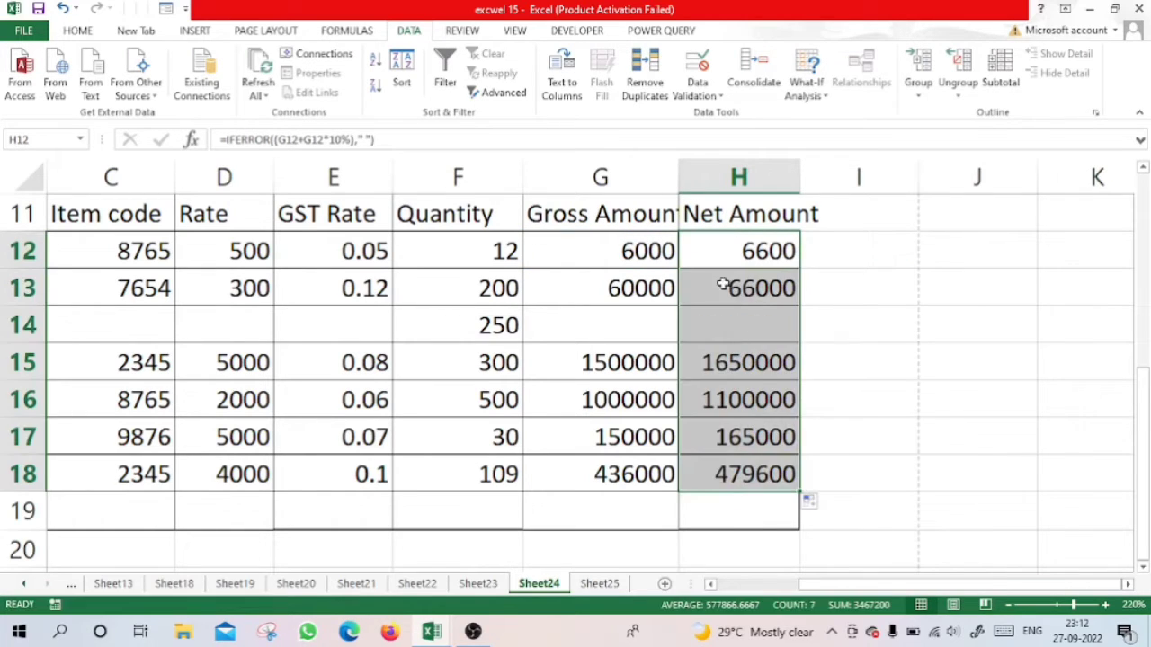
pyautogui.click(731, 318)
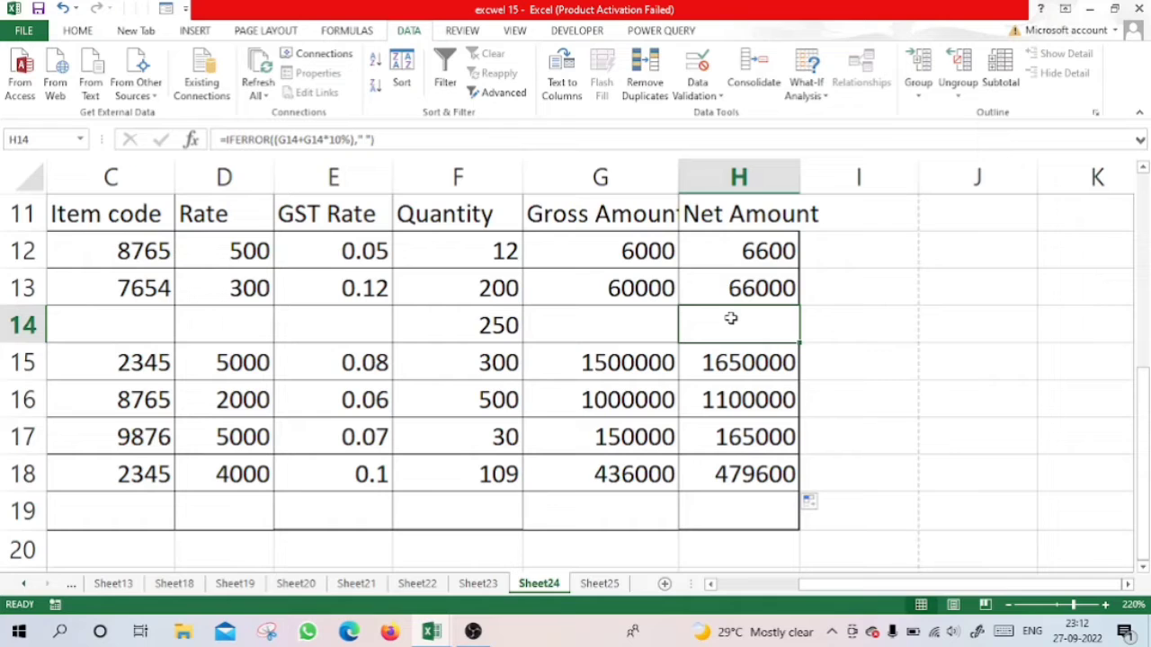
# Examine the cells of row 14 from Net Amount back to SI No. and review the whole invoice table.
pyautogui.press('Left')
pyautogui.press('Left')
pyautogui.press('Left')
pyautogui.press('Left')
pyautogui.press('Left')
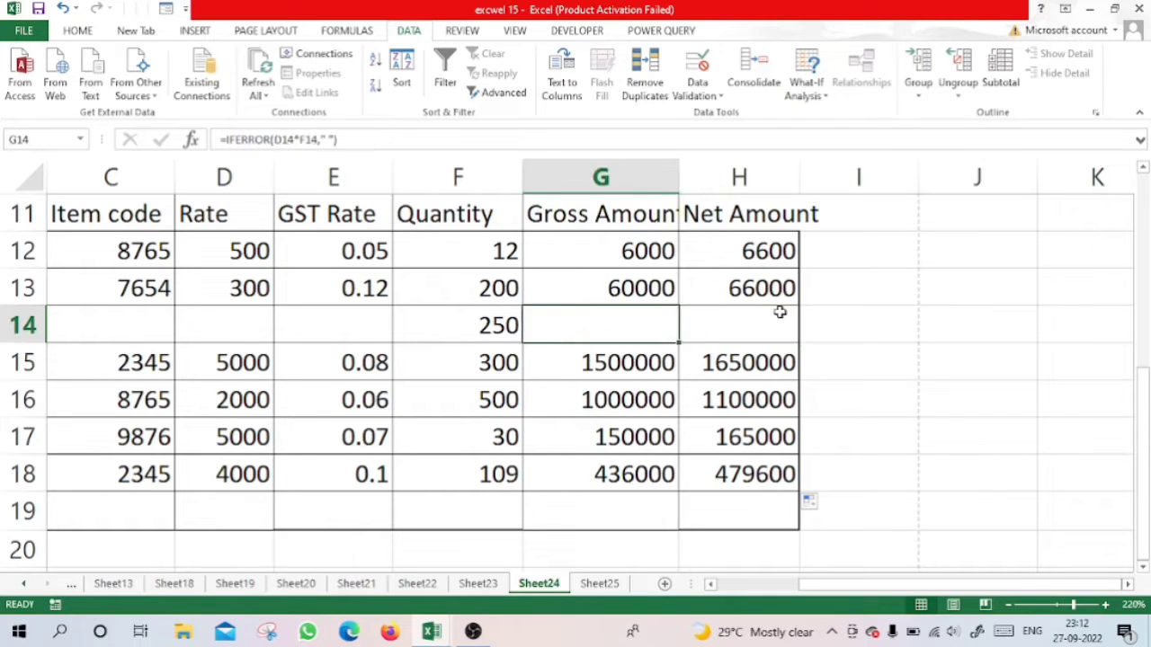
pyautogui.press('Left')
pyautogui.press('Left')
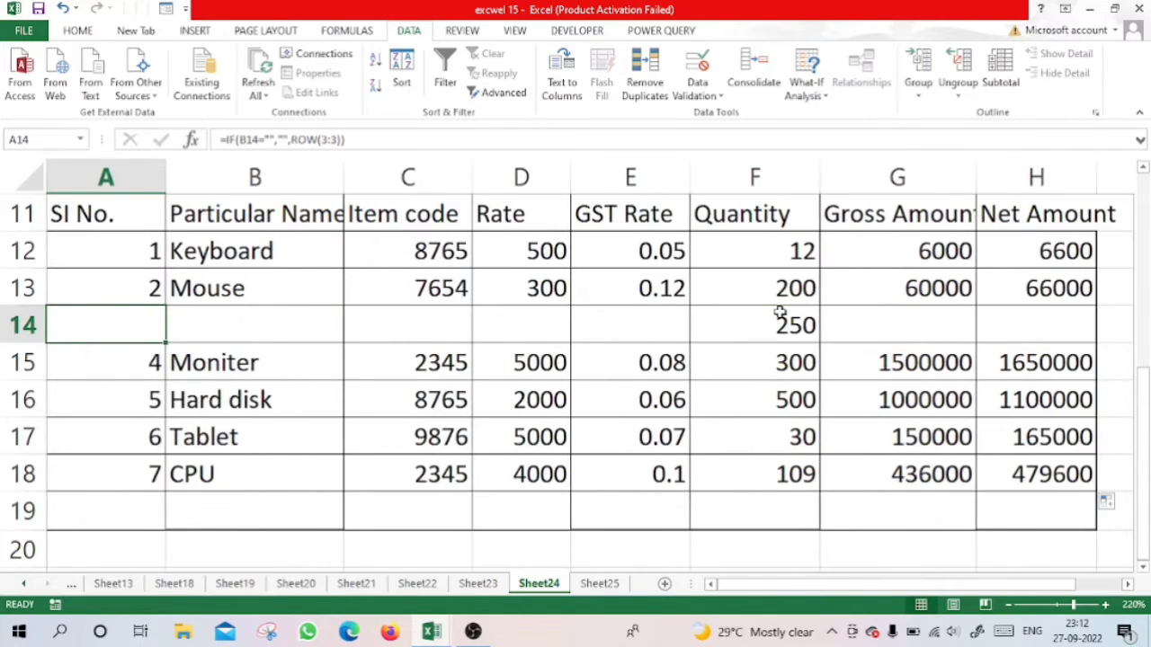
pyautogui.keyDown('ctrl'); pyautogui.scroll(5, 835, 372); pyautogui.keyUp('ctrl')
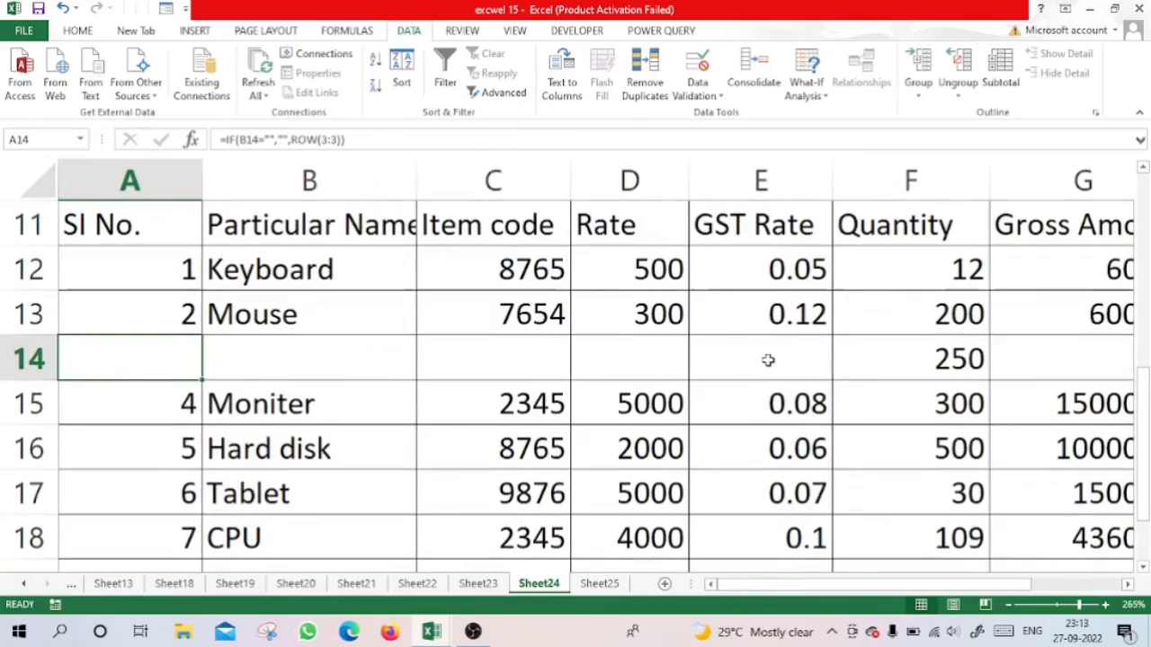
pyautogui.keyDown('ctrl'); pyautogui.scroll(-6, 763, 356); pyautogui.keyUp('ctrl')
pyautogui.keyDown('ctrl'); pyautogui.scroll(-2, 761, 355); pyautogui.keyUp('ctrl')
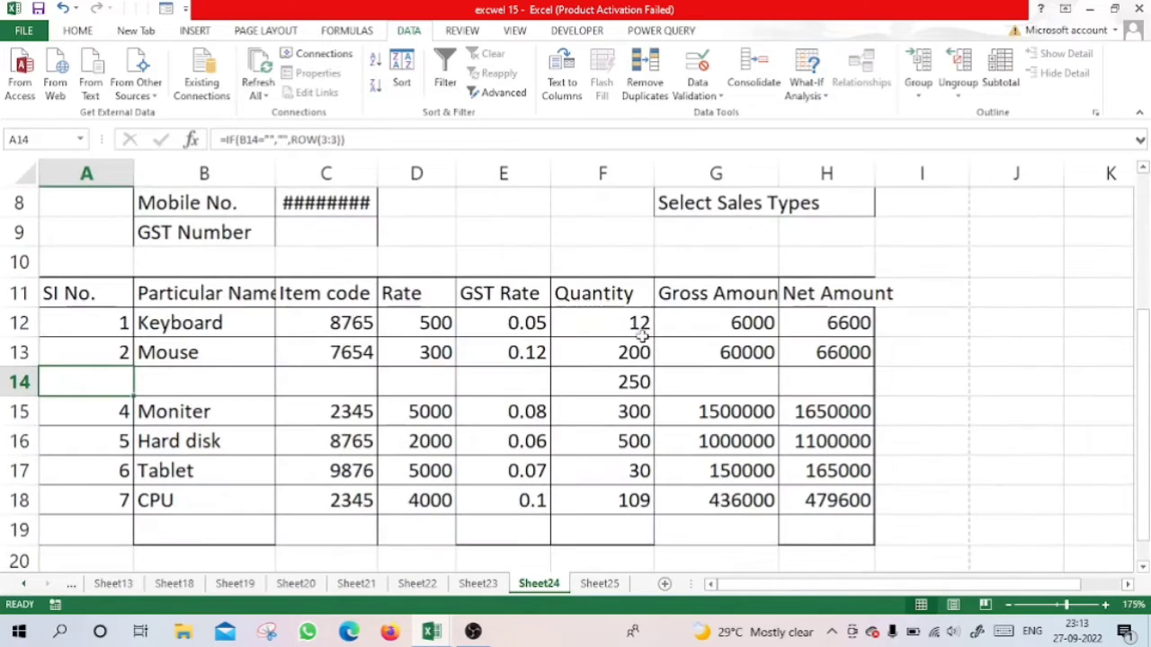
pyautogui.keyDown('ctrl'); pyautogui.scroll(1, 400, 327); pyautogui.keyUp('ctrl')
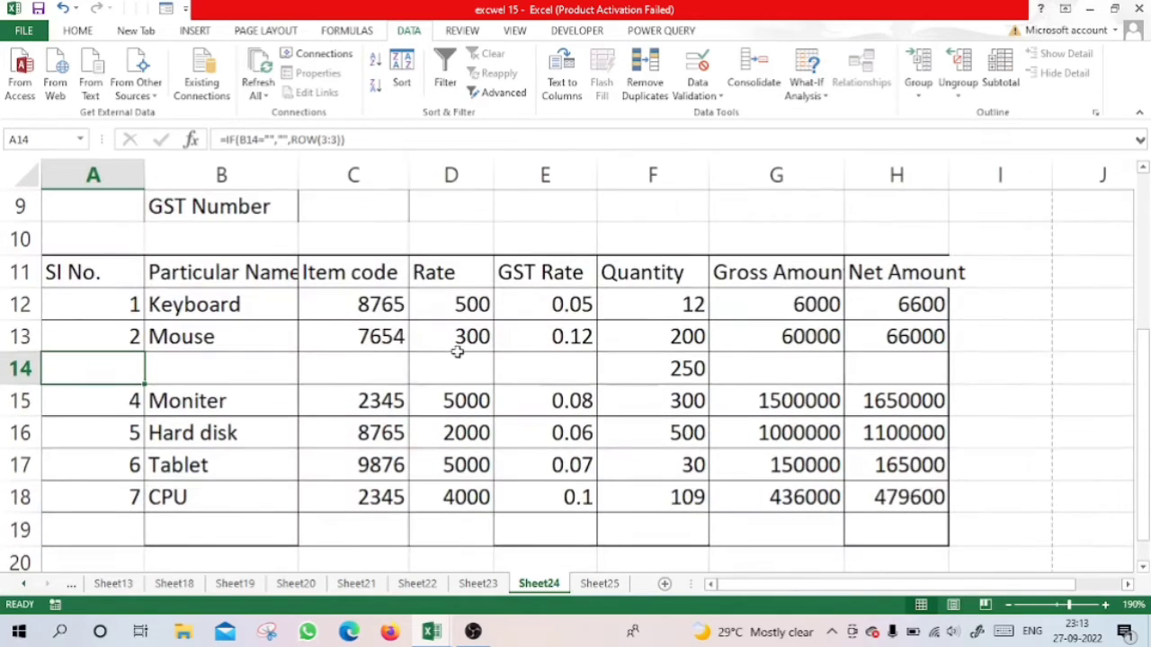
# Select the empty Particular Name cell B14.
pyautogui.click(176, 379)
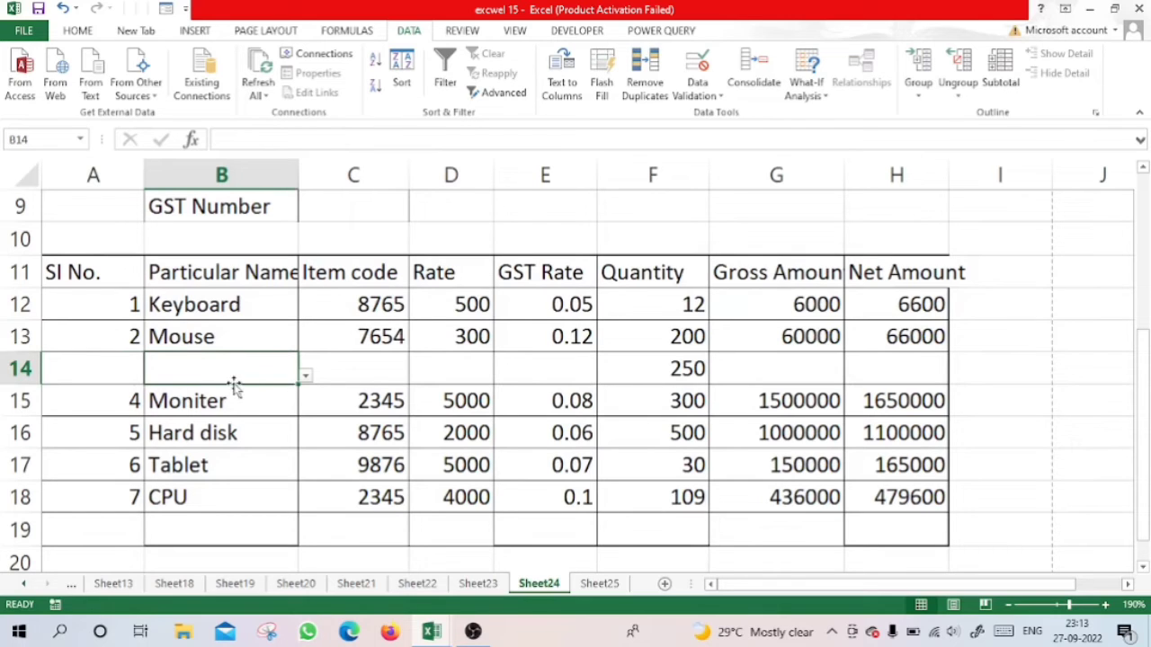
# Choose Printer as the particular name in B14 and widen column H to fit its Net Amount heading.
pyautogui.click(305, 375)
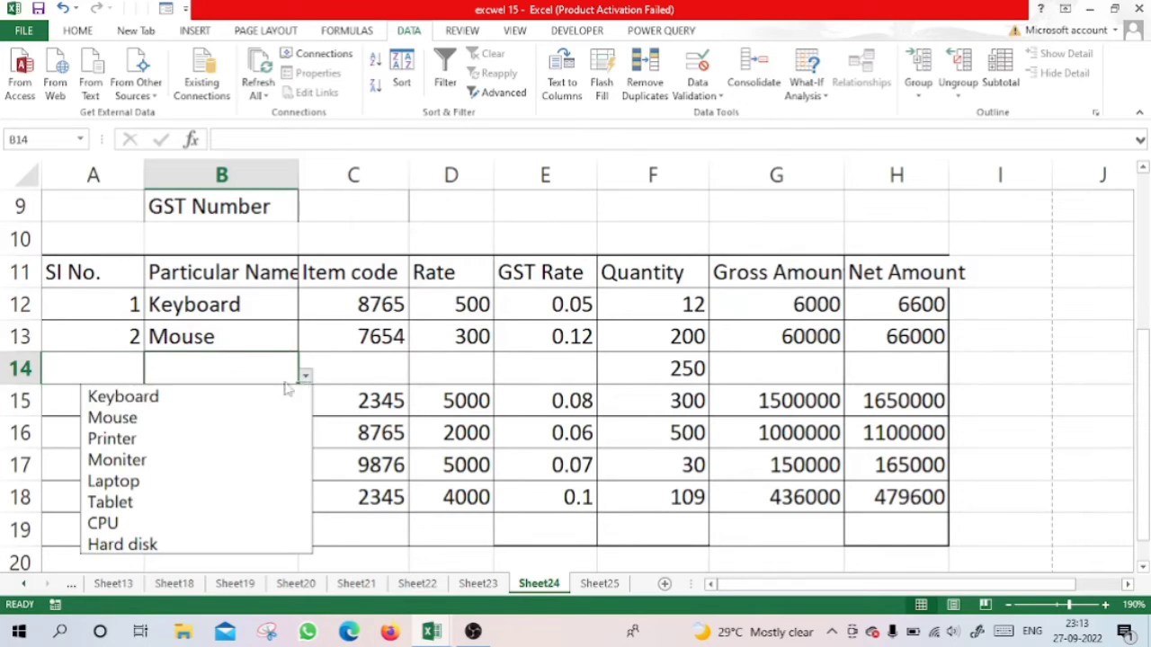
pyautogui.click(112, 439)
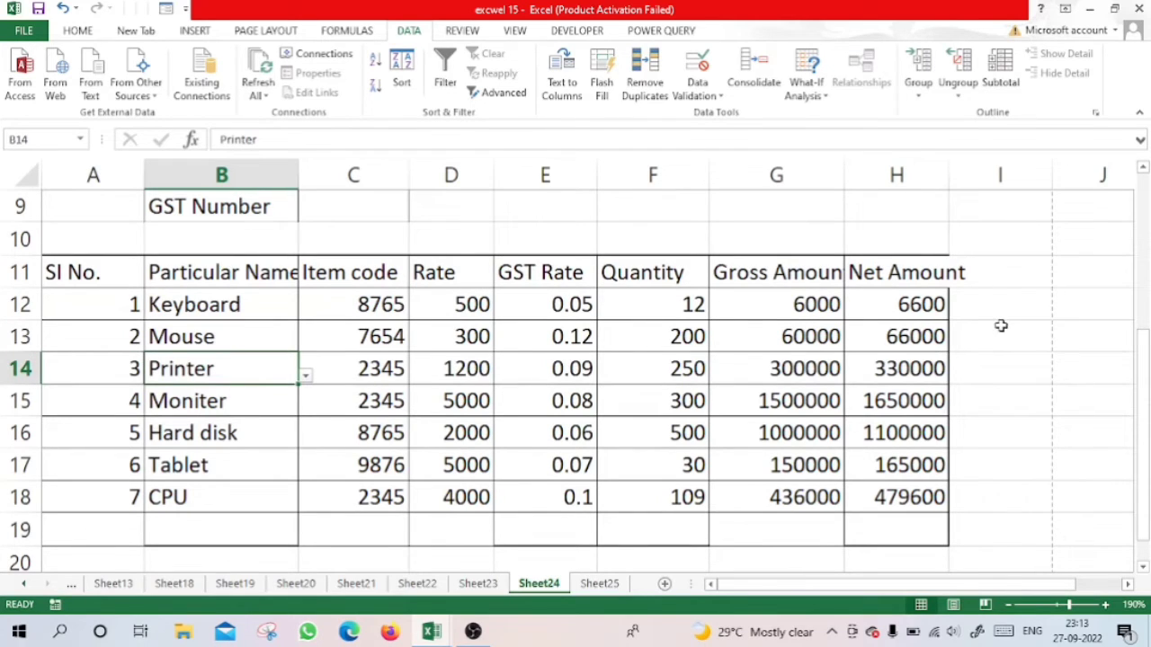
pyautogui.moveTo(949, 175); pyautogui.dragTo(966, 177)
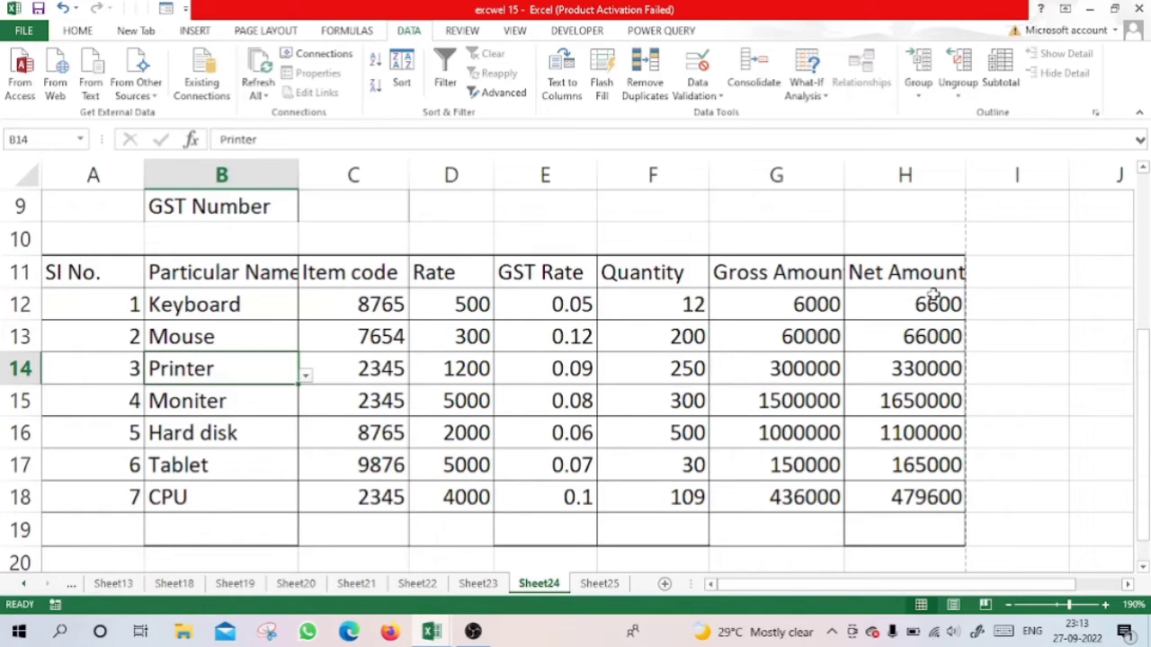
# Apply all borders to the empty range F21:G25 below the item table.
pyautogui.scroll(-2, 809, 521)
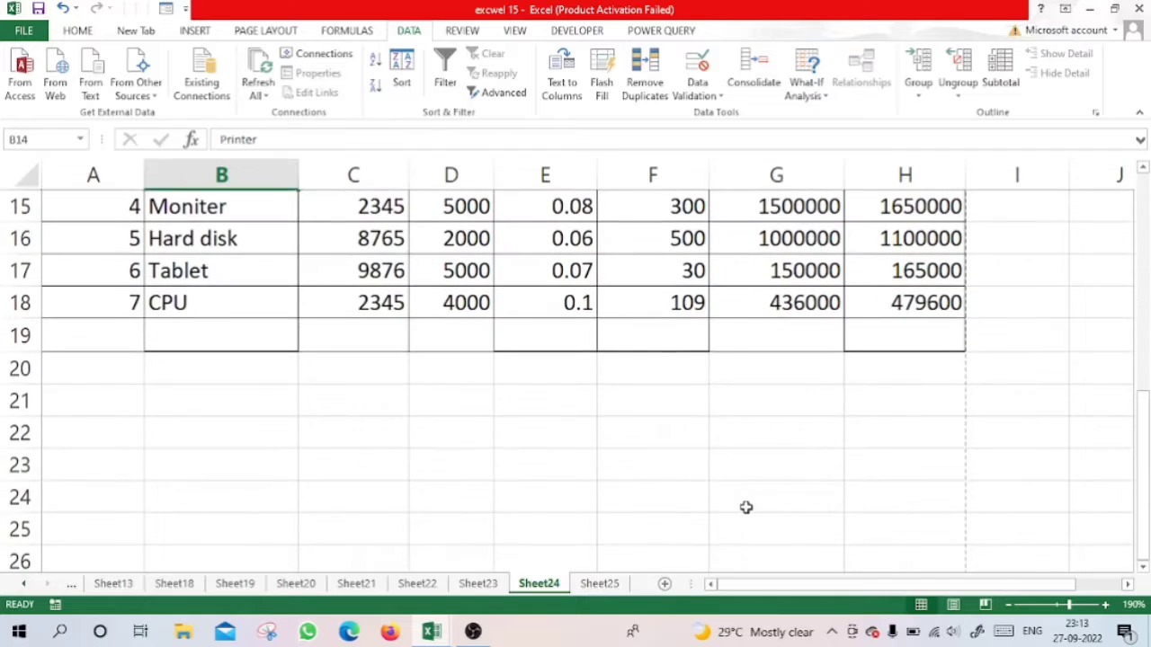
pyautogui.moveTo(675, 398); pyautogui.dragTo(812, 526)
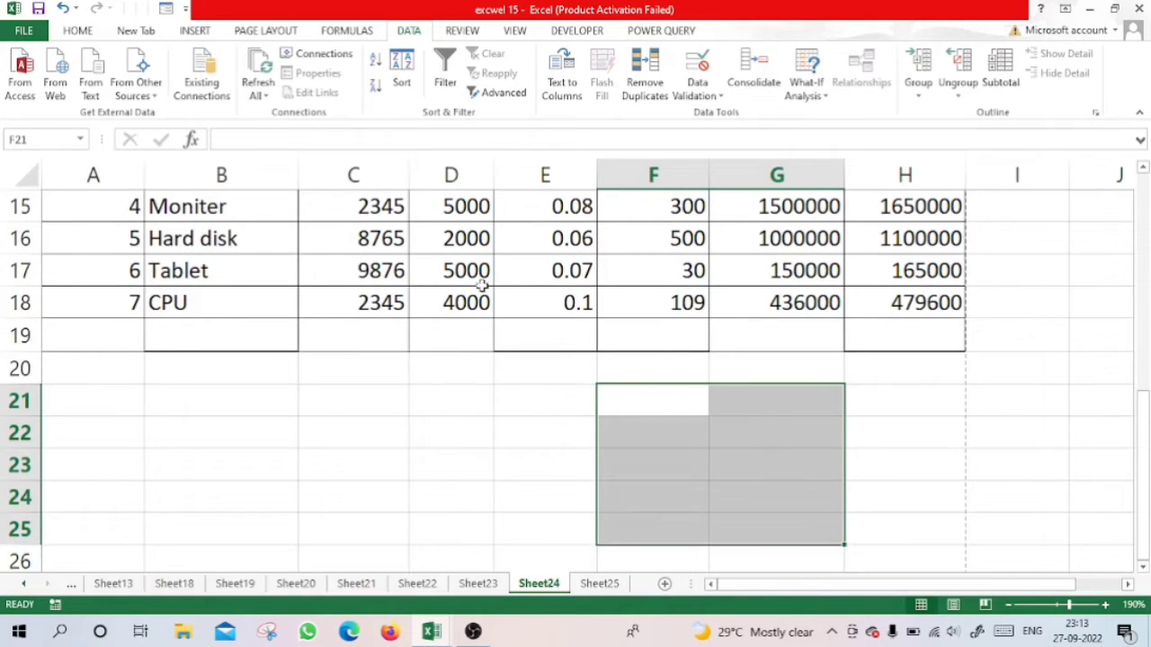
pyautogui.click(81, 31)
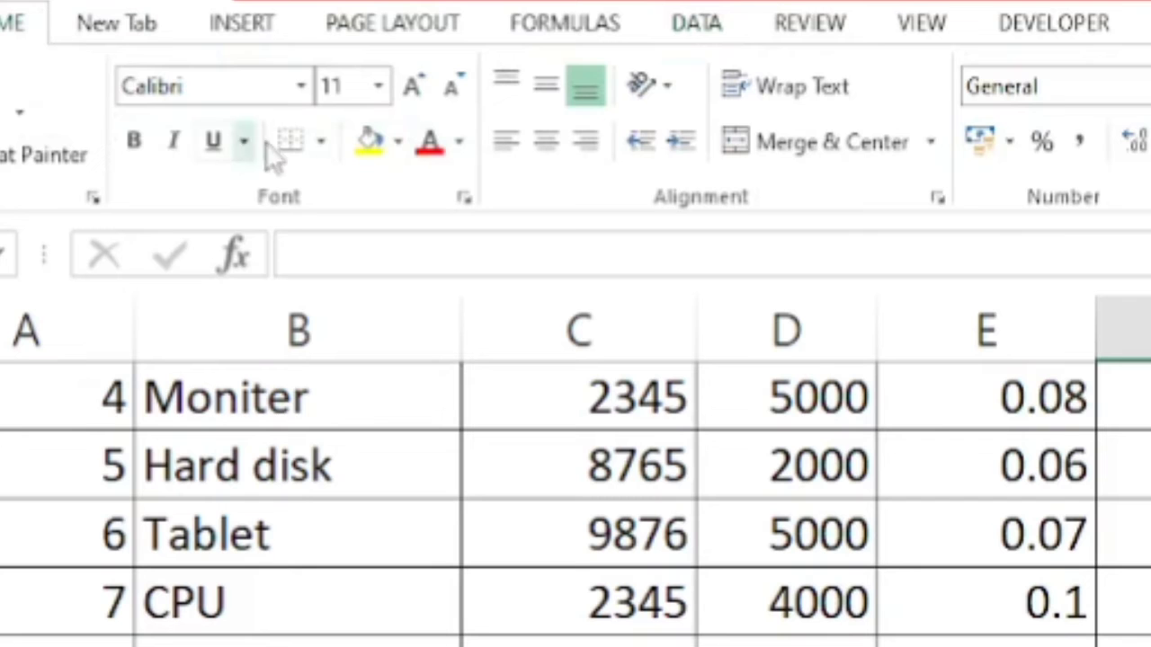
pyautogui.click(322, 144)
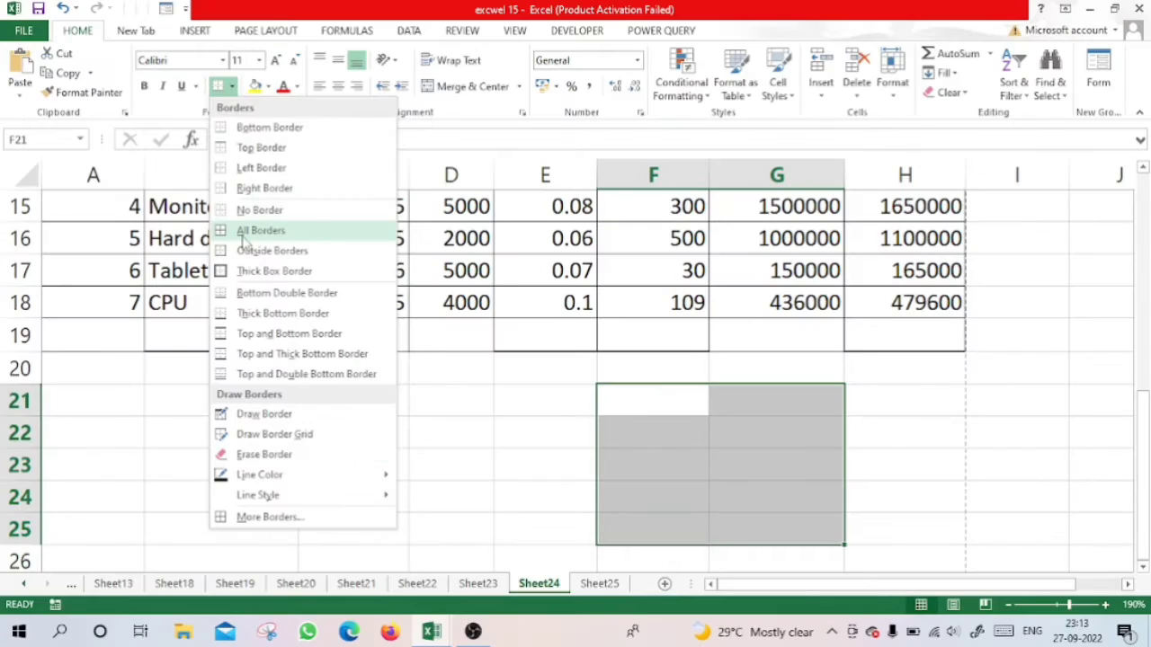
pyautogui.click(247, 231)
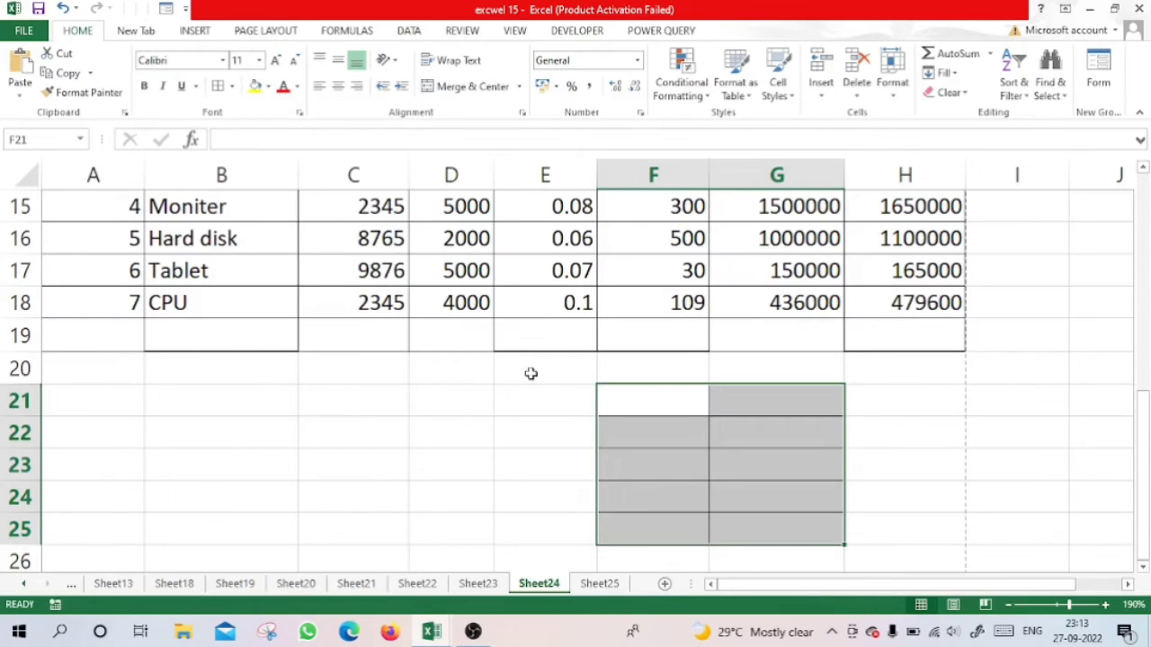
# Enter the label Gross Amount in cell F21 of the bordered summary block.
pyautogui.click(641, 407)
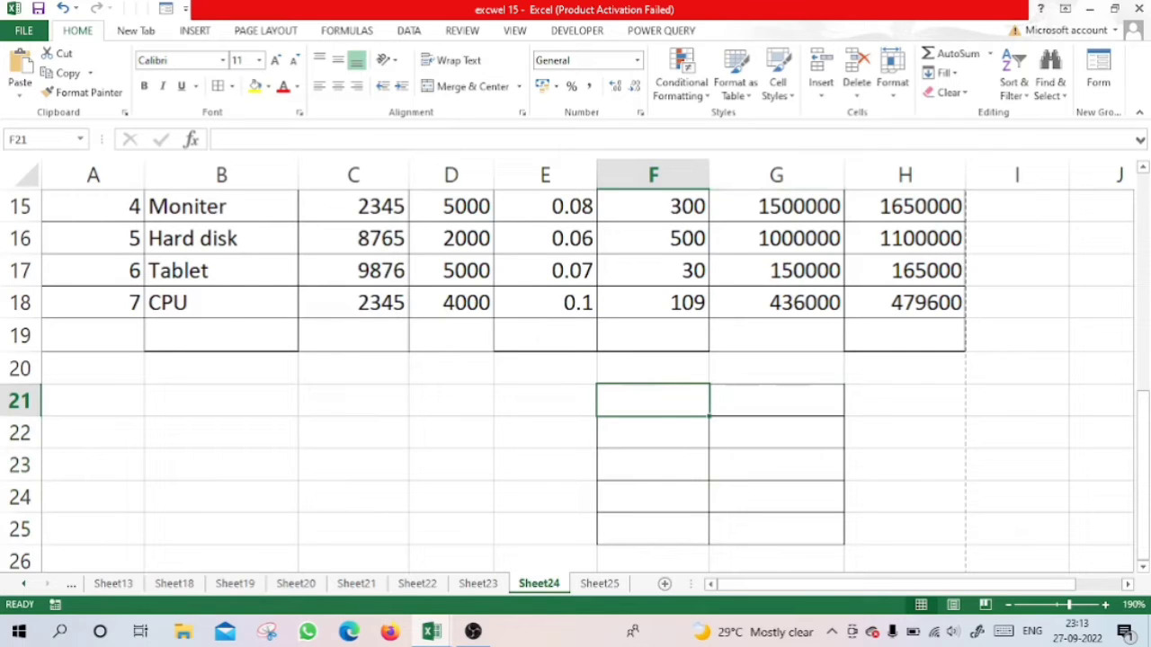
pyautogui.write('Gross')
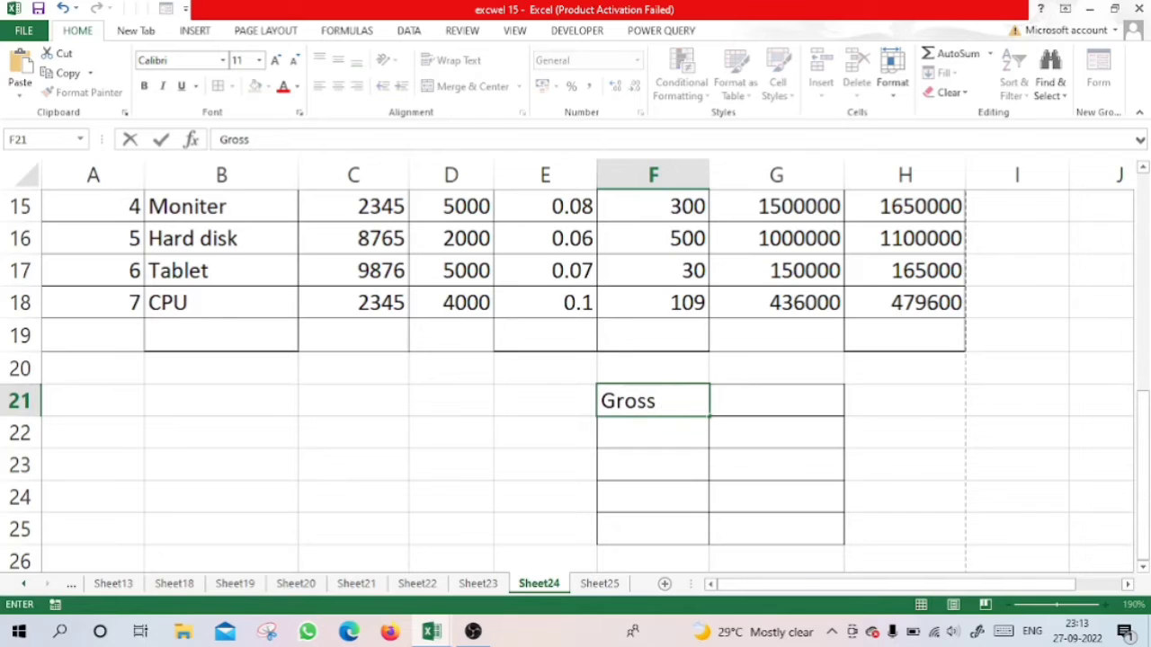
pyautogui.write(' Amount')
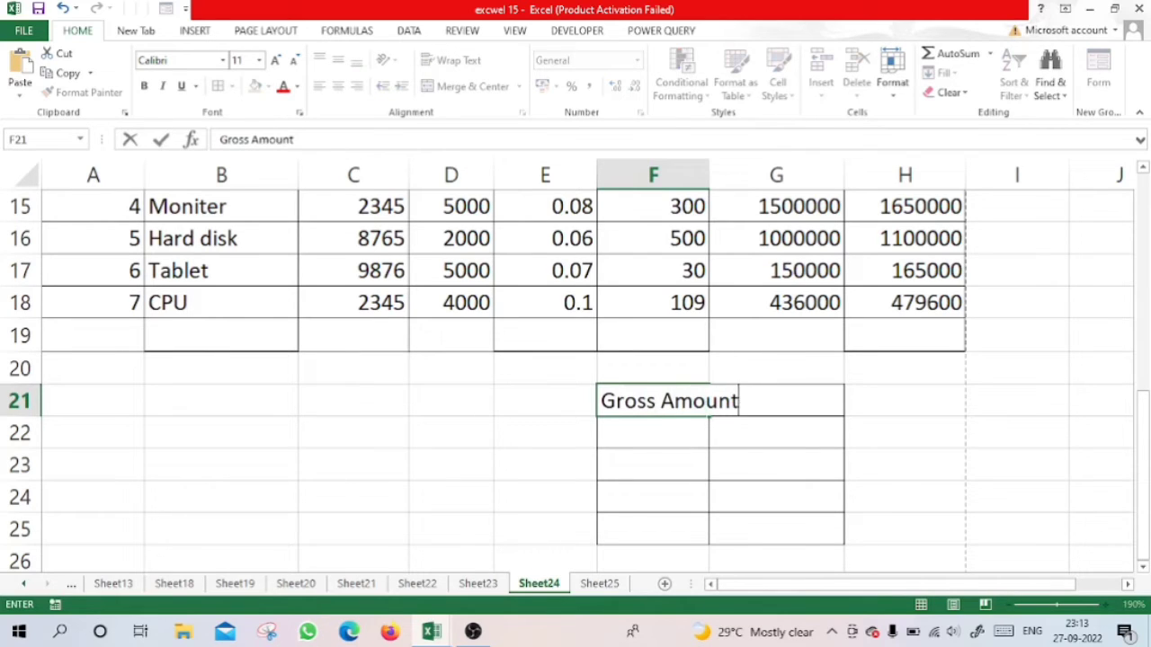
pyautogui.press('Return')
pyautogui.press('Return')
pyautogui.press('Return')
pyautogui.press('Return')
pyautogui.press('Return')
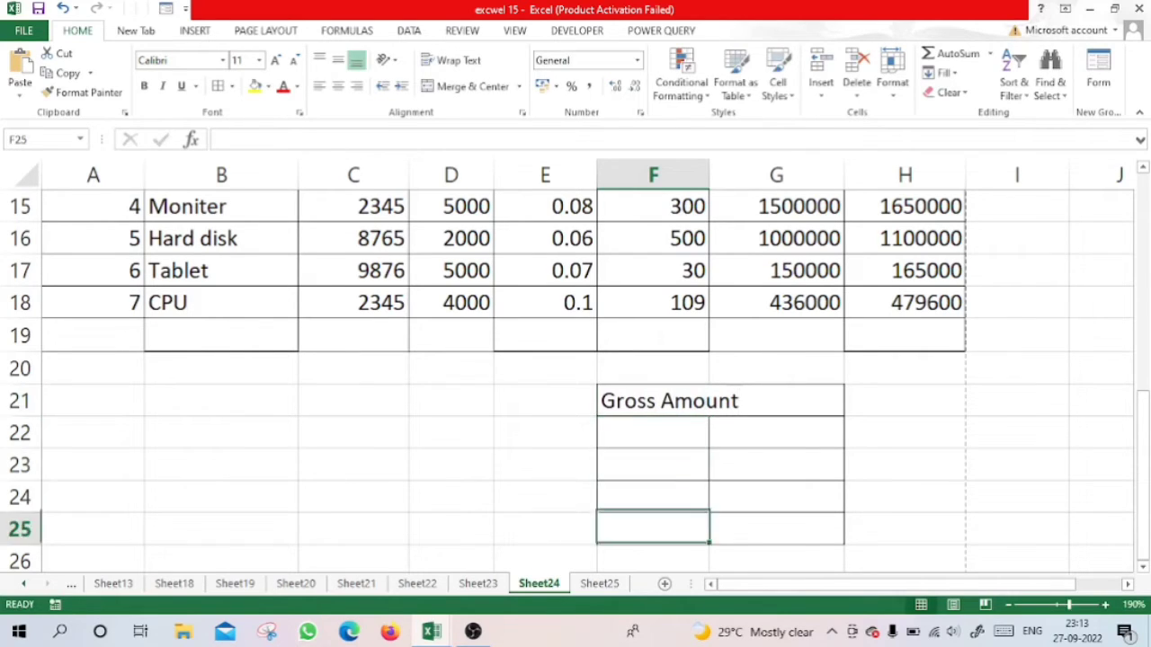
# Enter the label Net Amount in F25 and widen columns F and G so the summary labels fit.
pyautogui.click(652, 497)
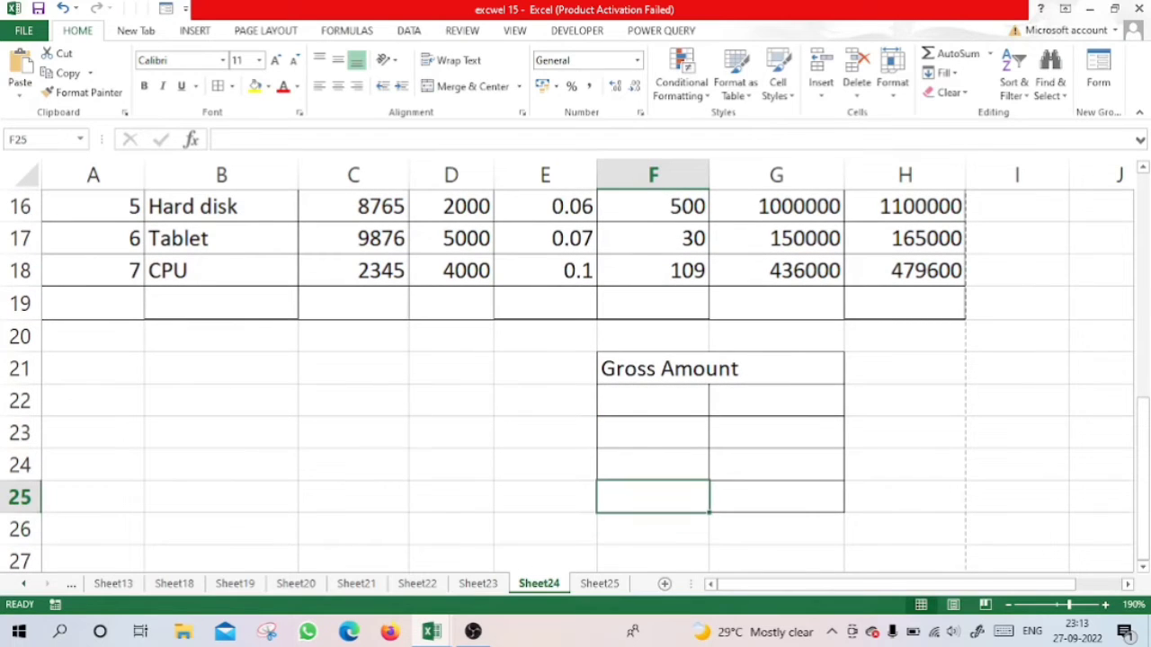
pyautogui.write('Net')
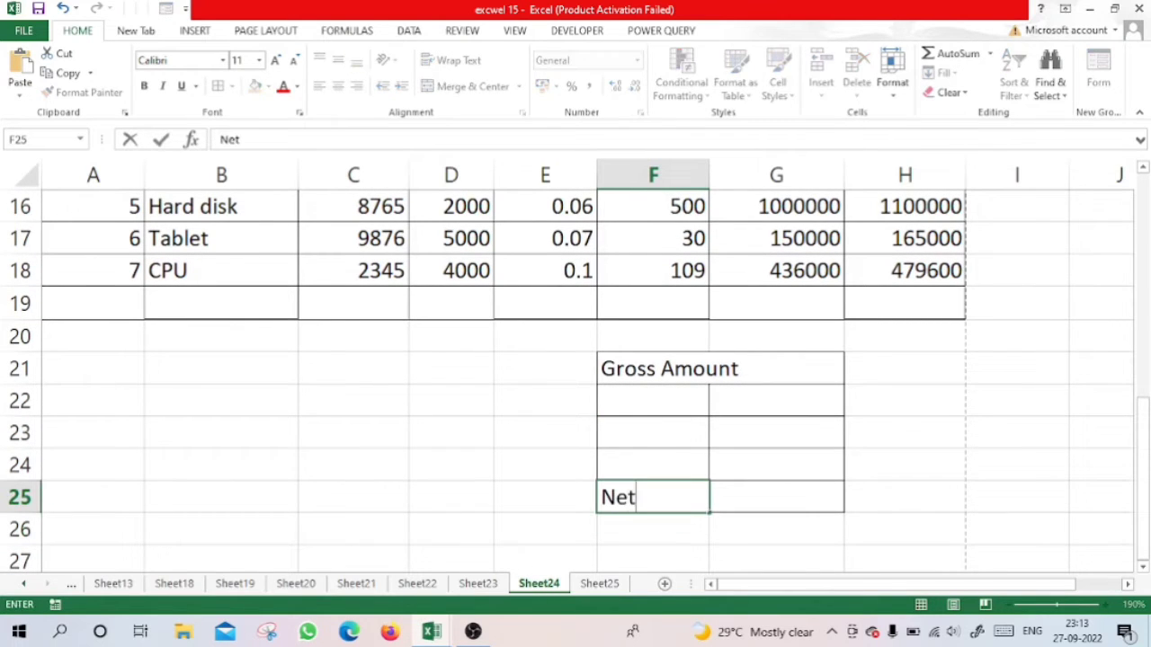
pyautogui.write(' Amou')
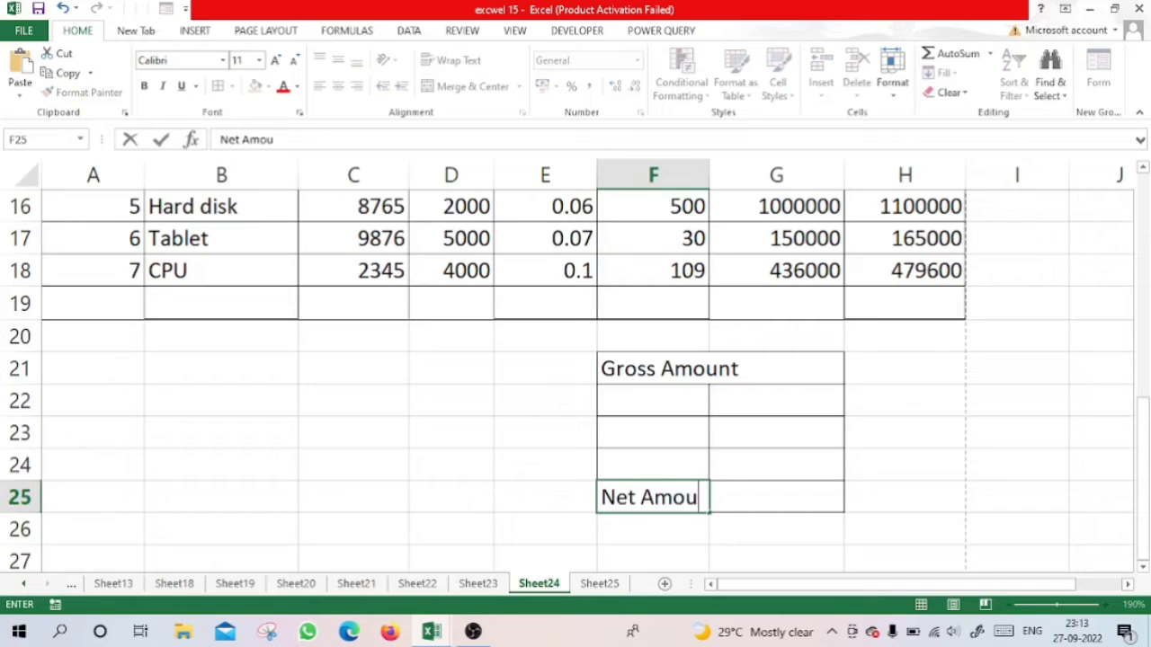
pyautogui.write('nt')
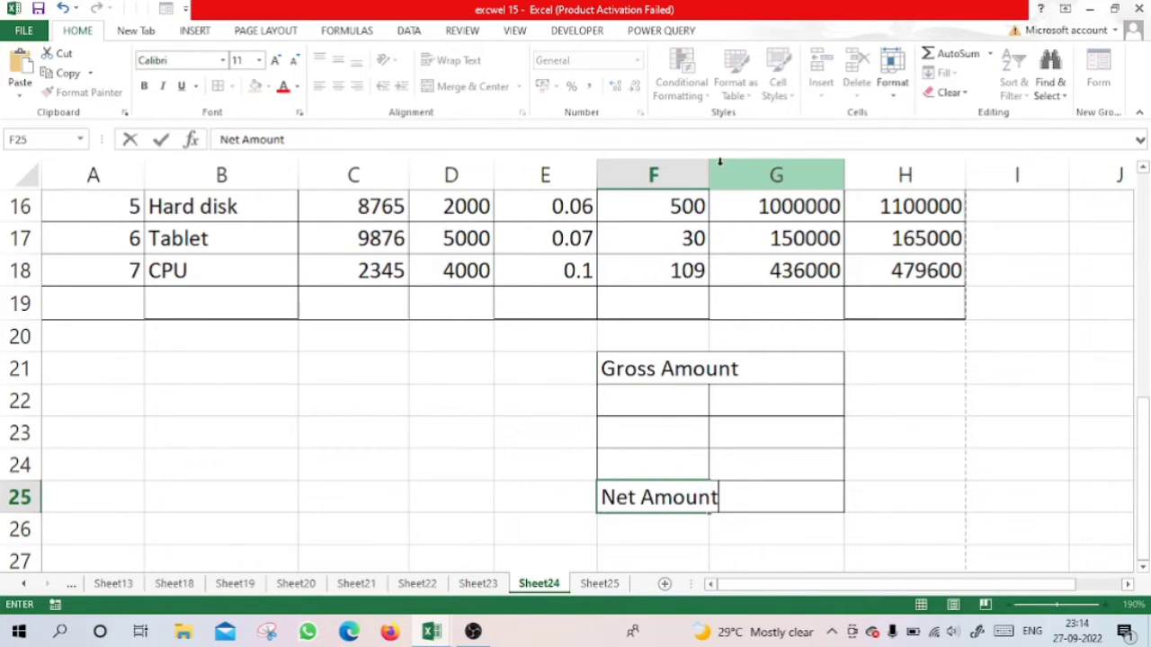
pyautogui.moveTo(707, 171); pyautogui.dragTo(769, 176)
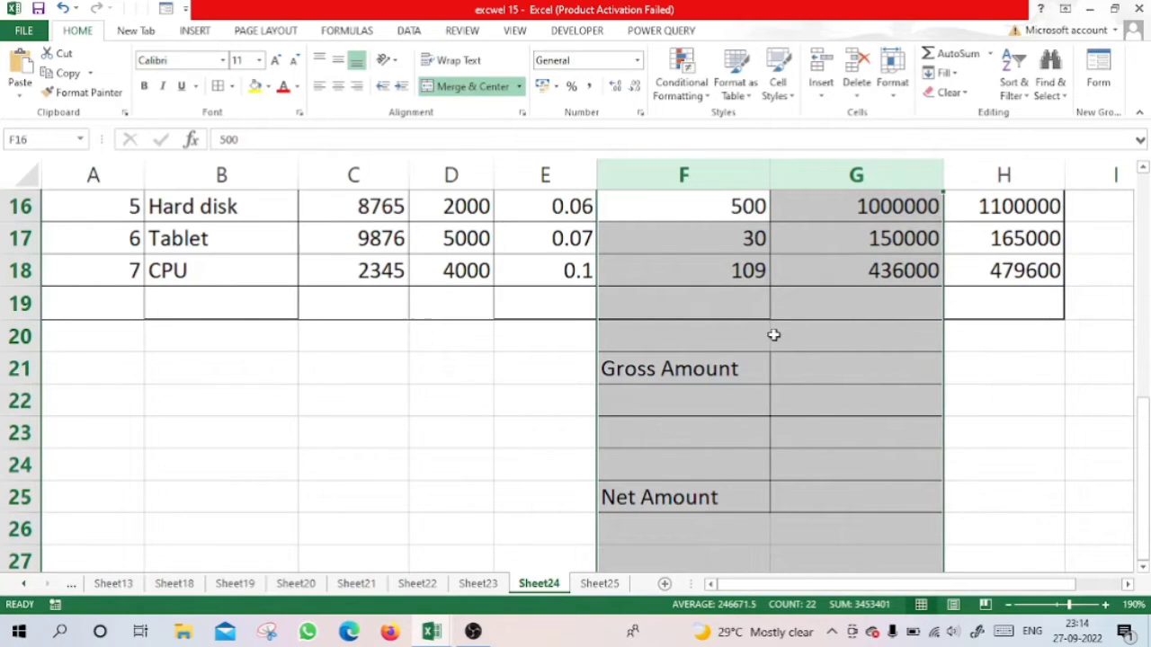
pyautogui.click(830, 376)
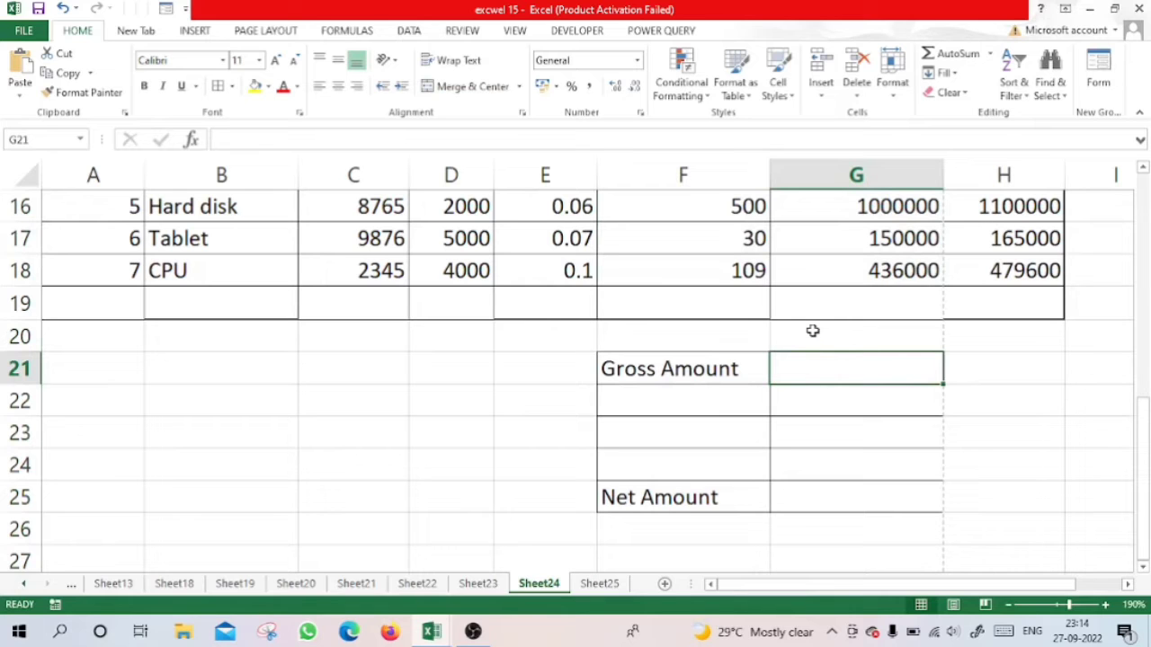
# Collapse the ribbon to show more of the invoice and return to its customer and invoice details.
pyautogui.hotkey('ctrl', 'F1')
pyautogui.scroll(5, 588, 264)
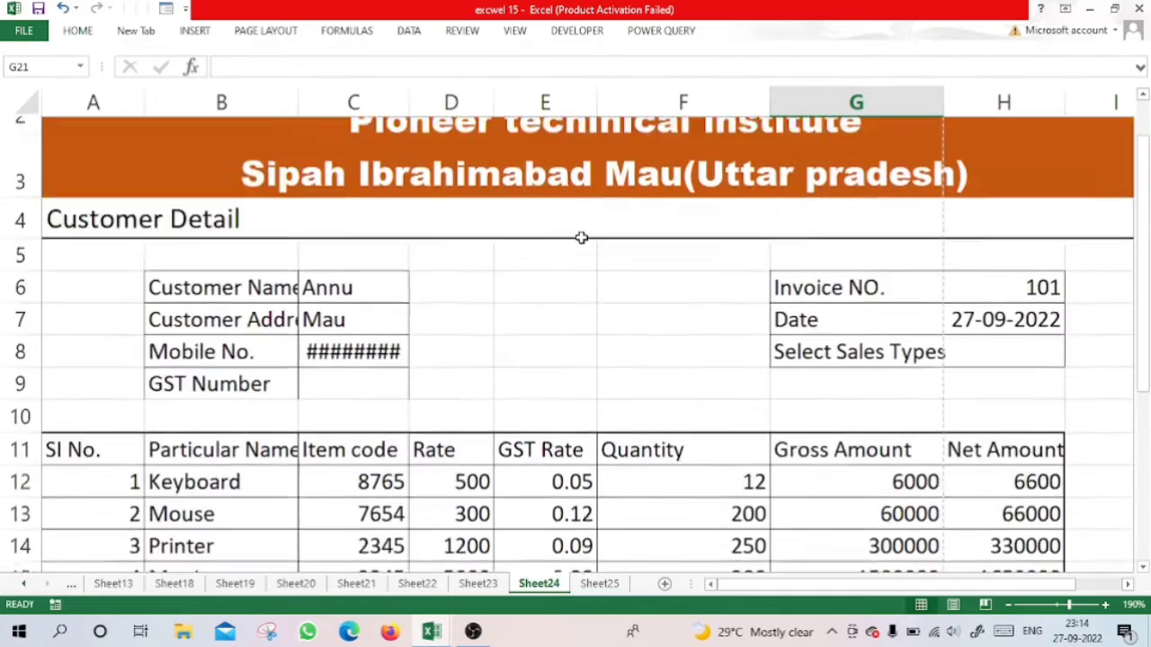
pyautogui.scroll(-3, 792, 360)
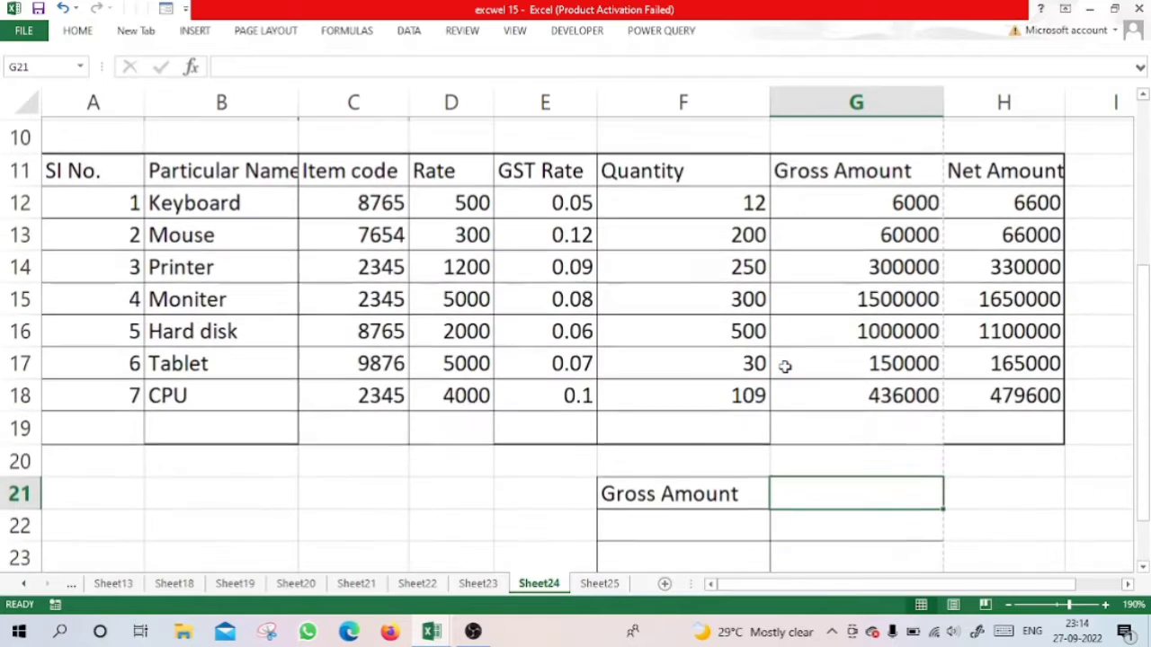
pyautogui.scroll(3, 915, 360)
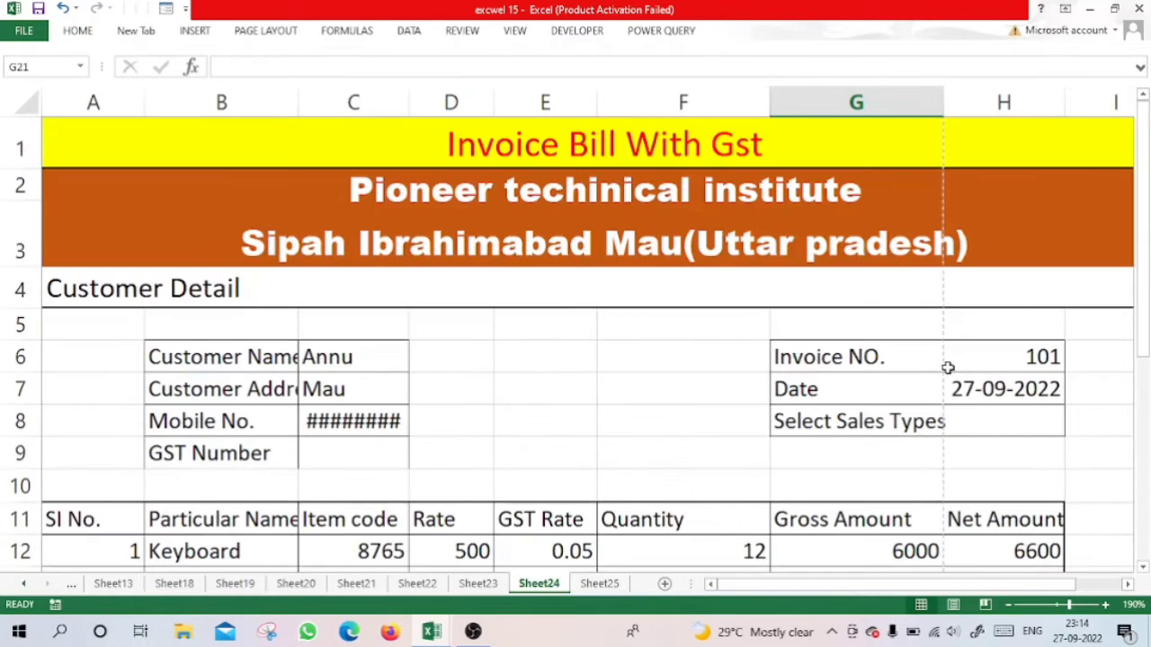
# Open data validation for cell H8 beside Select Sales Types and set the allowed values to List.
pyautogui.click(992, 421)
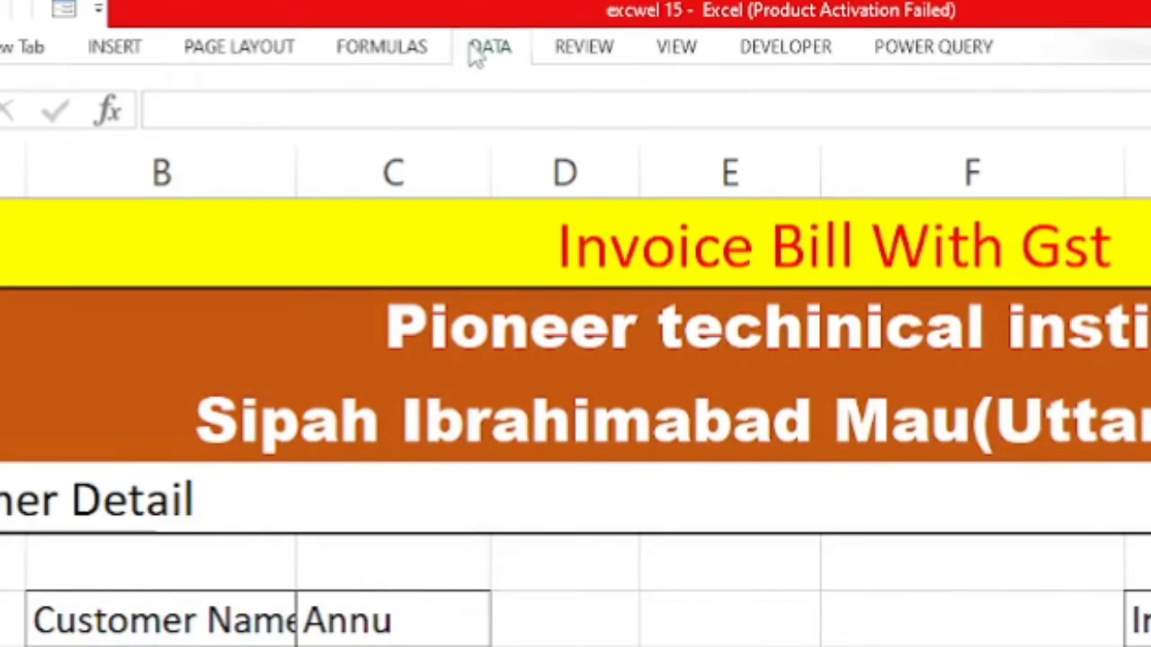
pyautogui.click(407, 33)
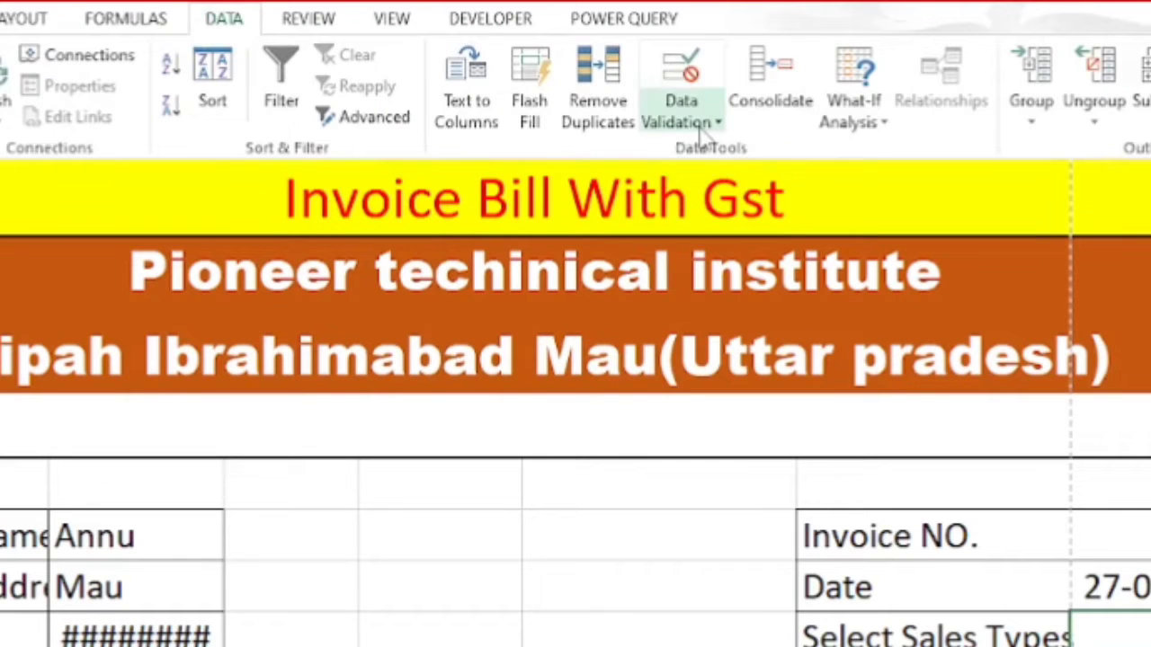
pyautogui.click(996, 161)
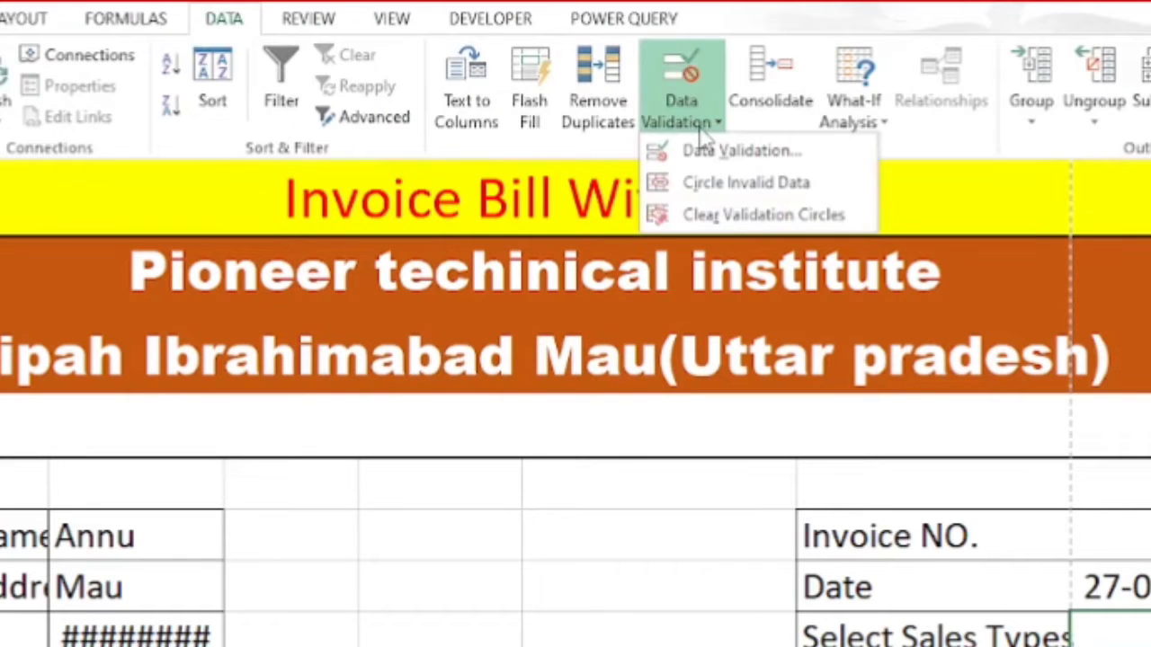
pyautogui.click(710, 153)
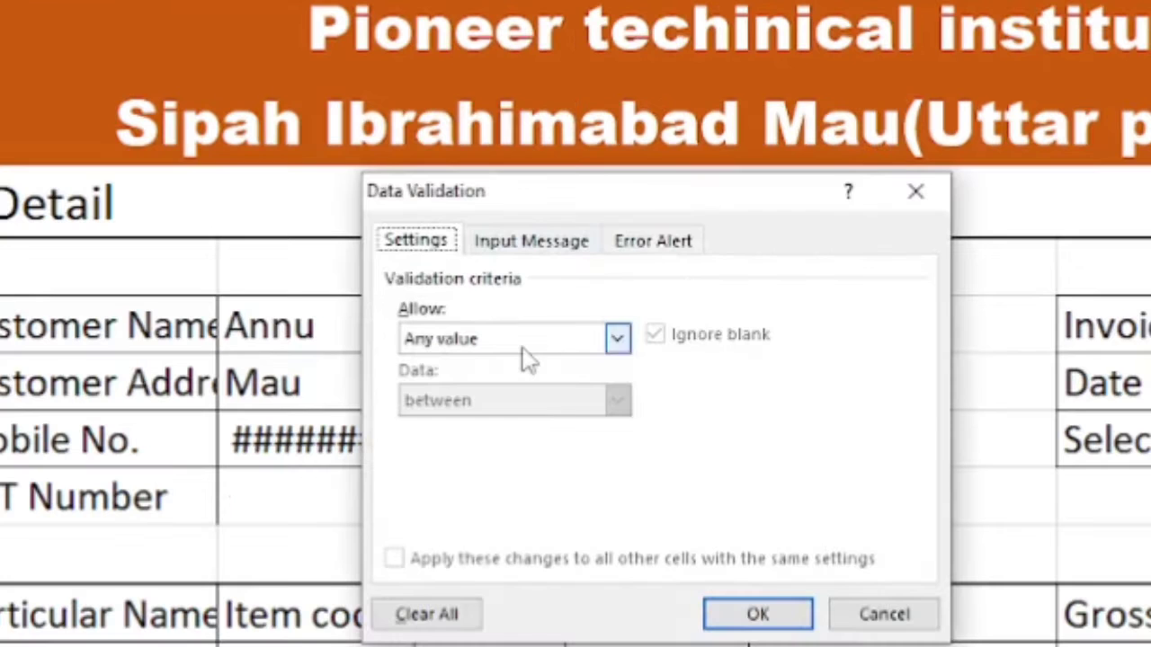
pyautogui.click(525, 347)
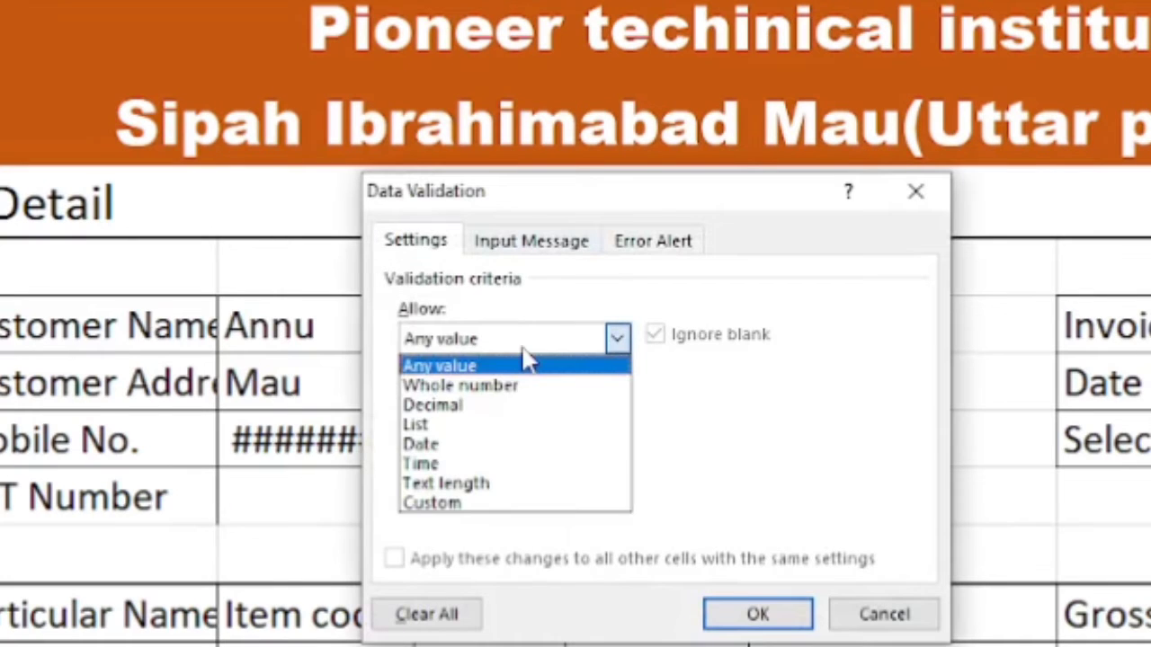
pyautogui.click(437, 428)
pyautogui.click(437, 456)
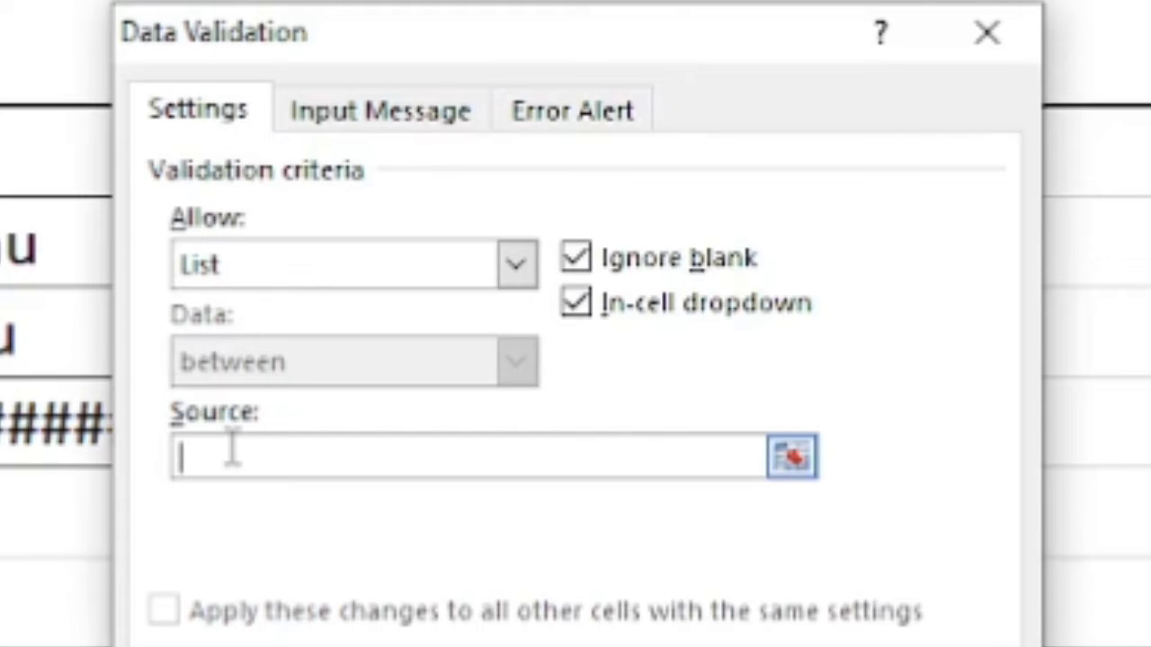
# Set the validation list source to "intrastate sales,state sales" and apply the rule.
pyautogui.write('intr')
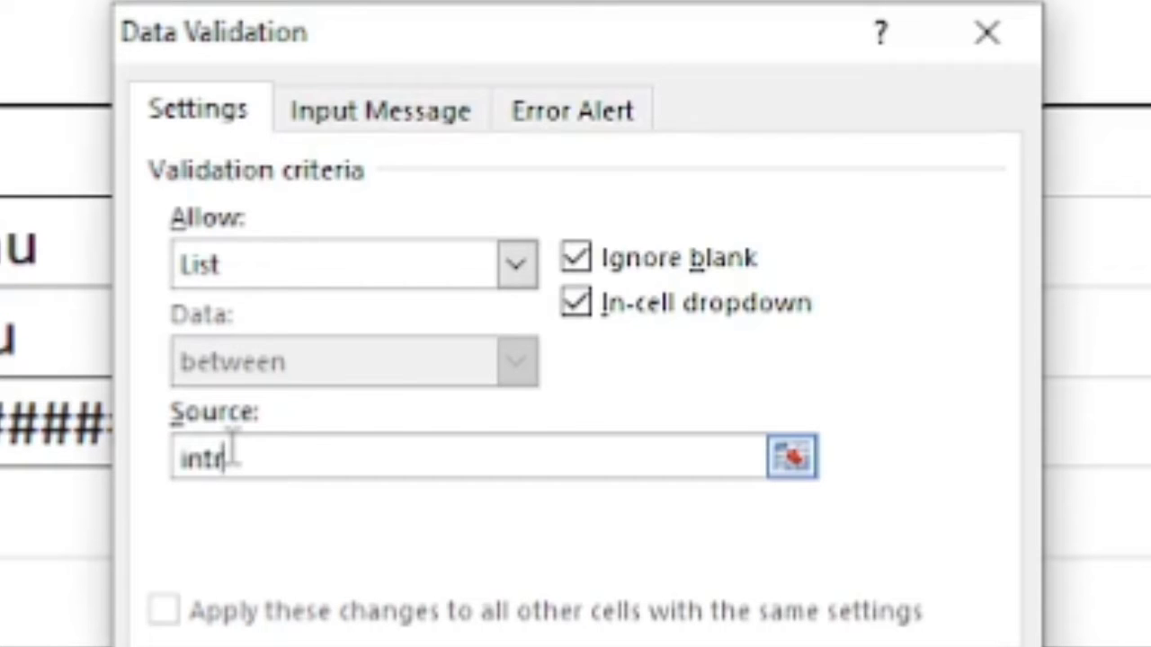
pyautogui.write('astate')
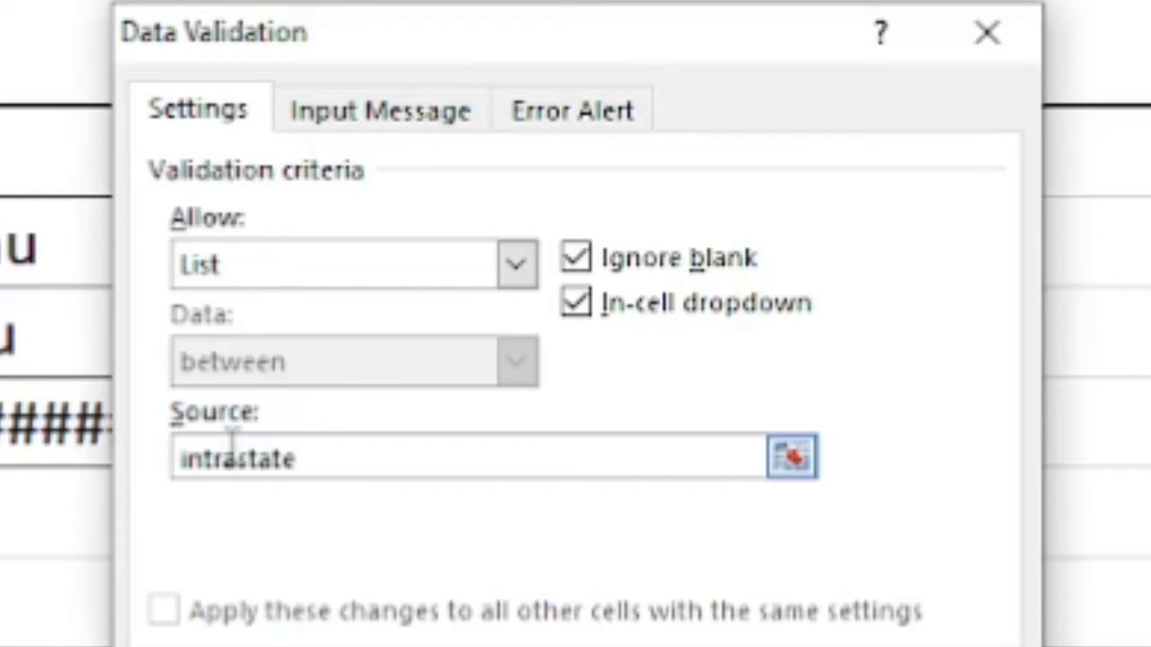
pyautogui.write(' sales,')
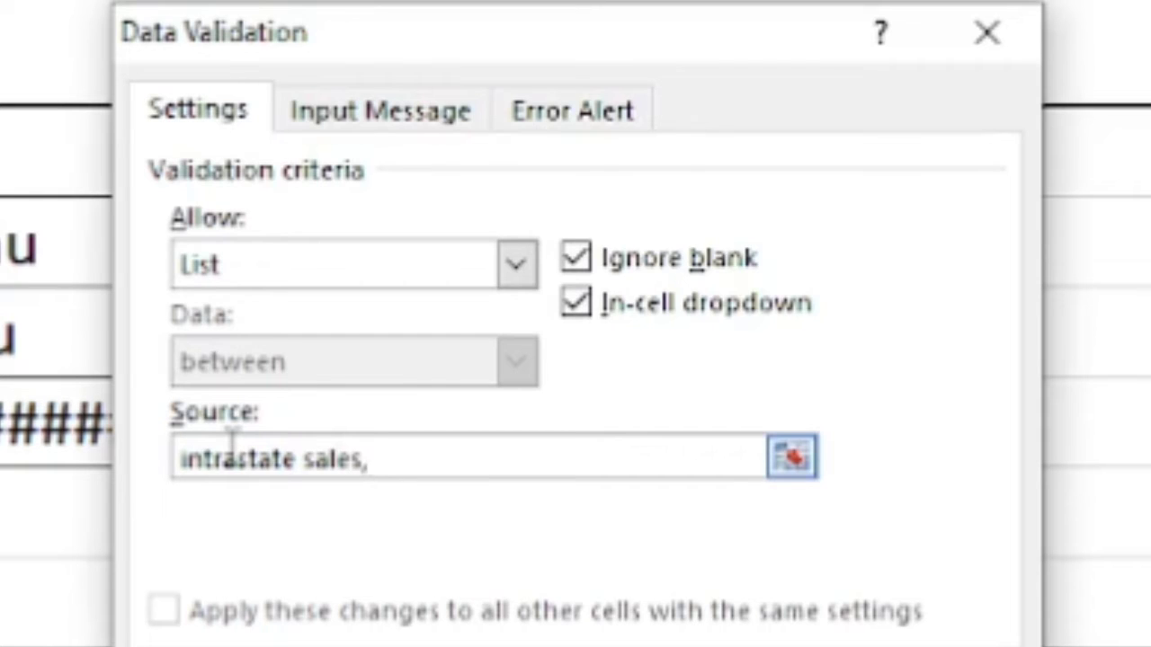
pyautogui.write('state ')
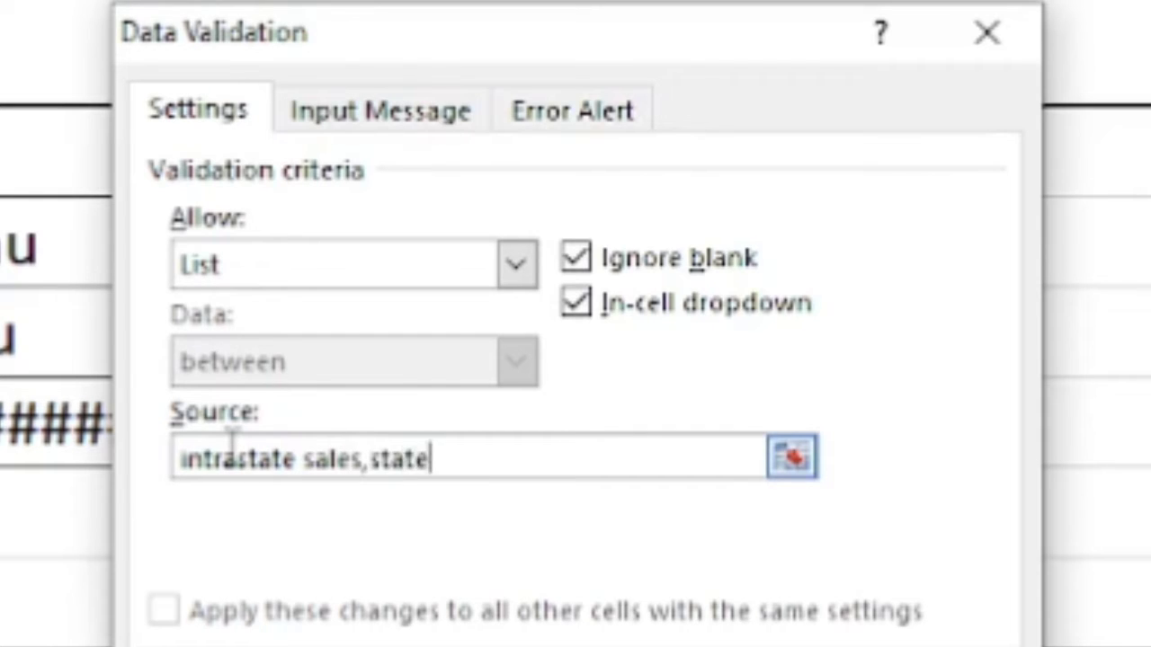
pyautogui.write('sales')
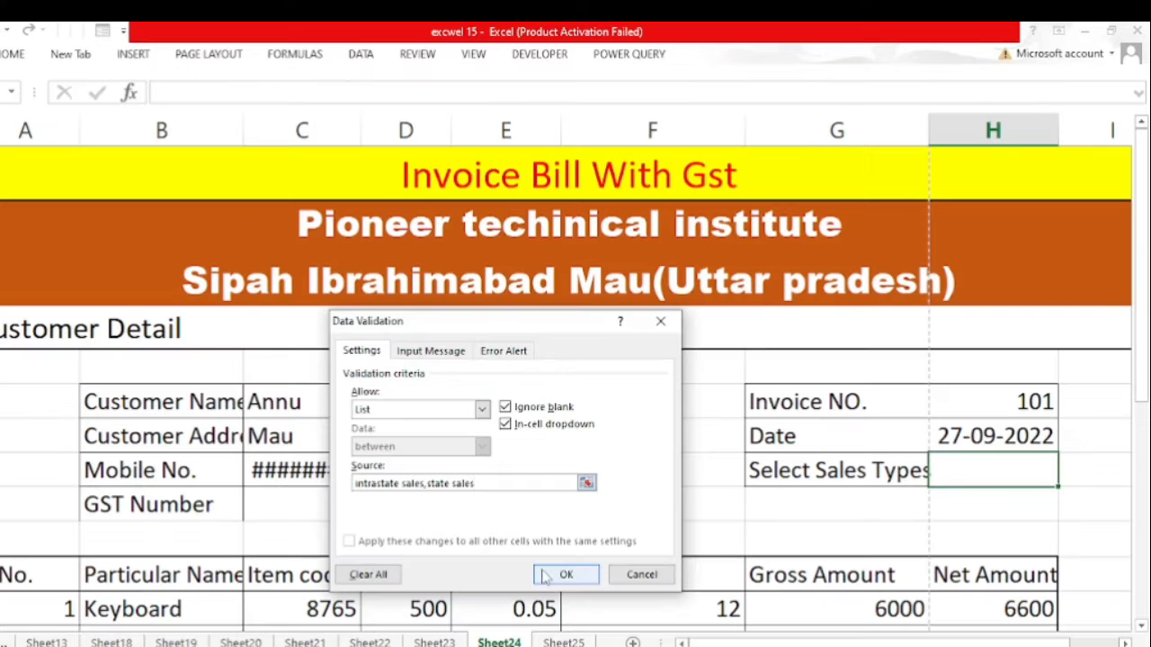
pyautogui.click(564, 574)
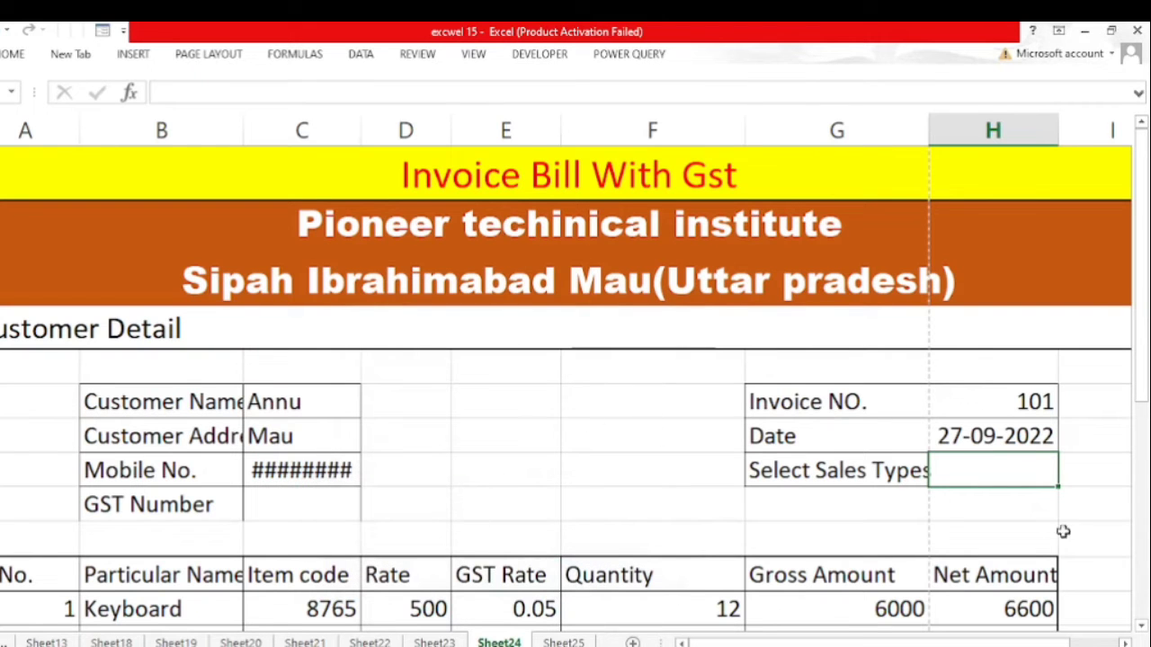
# Choose intrastate sales as the sales type in H8.
pyautogui.click(1025, 476)
pyautogui.click(1065, 478)
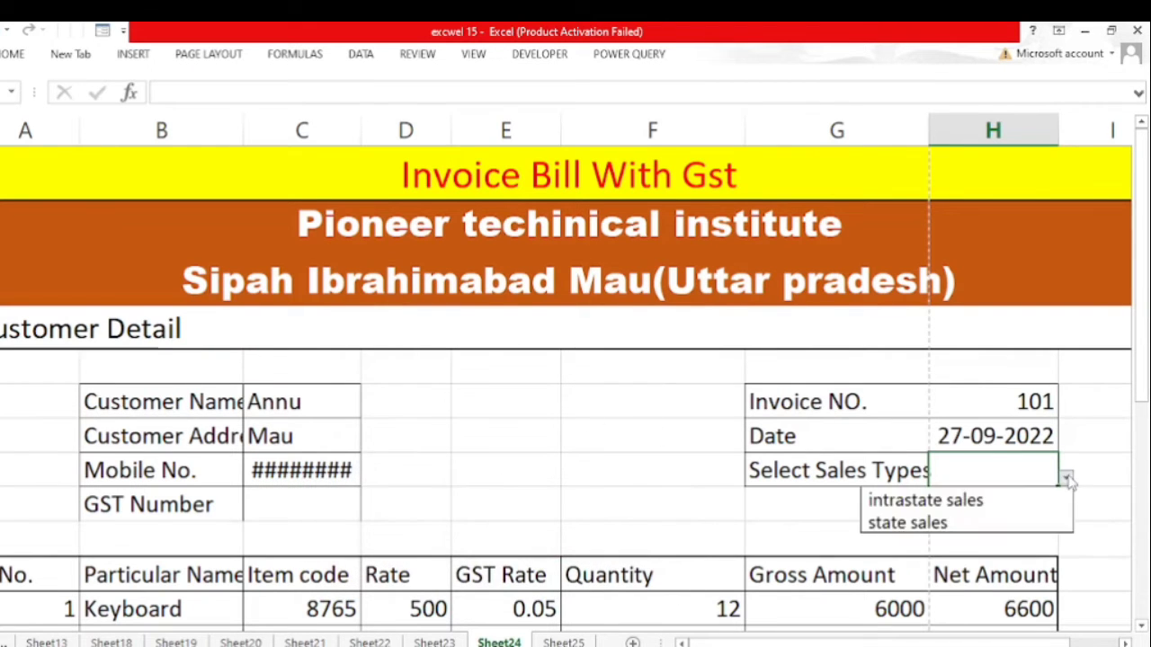
pyautogui.click(915, 506)
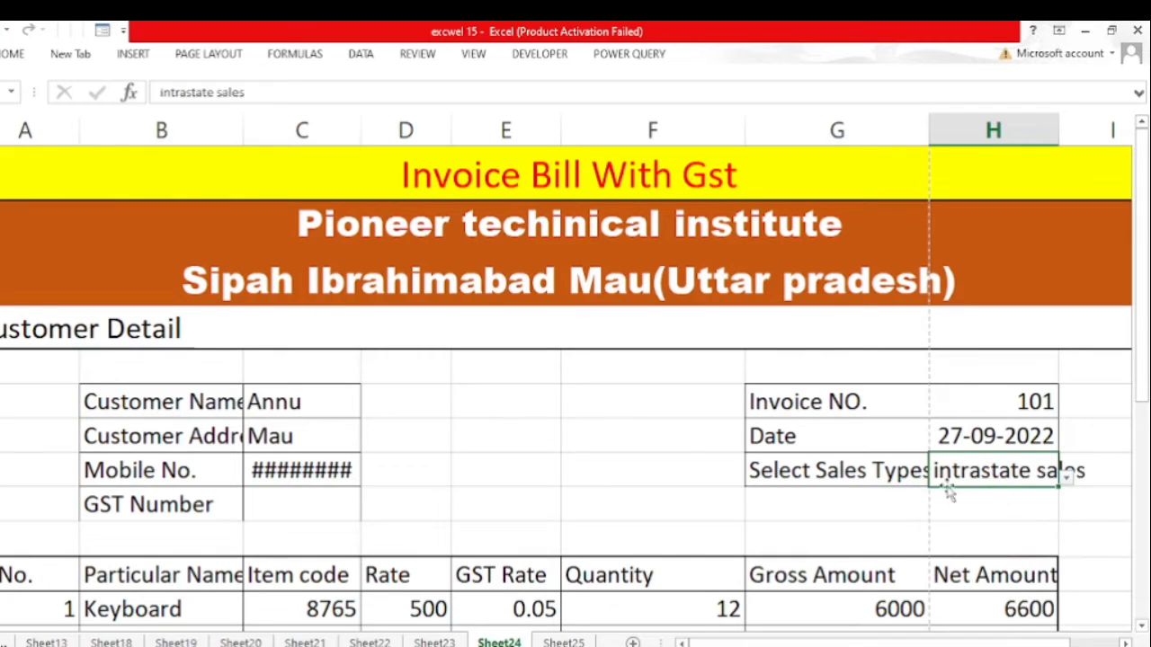
# Widen column H so the selected sales type fits inside its cell.
pyautogui.click(1061, 363)
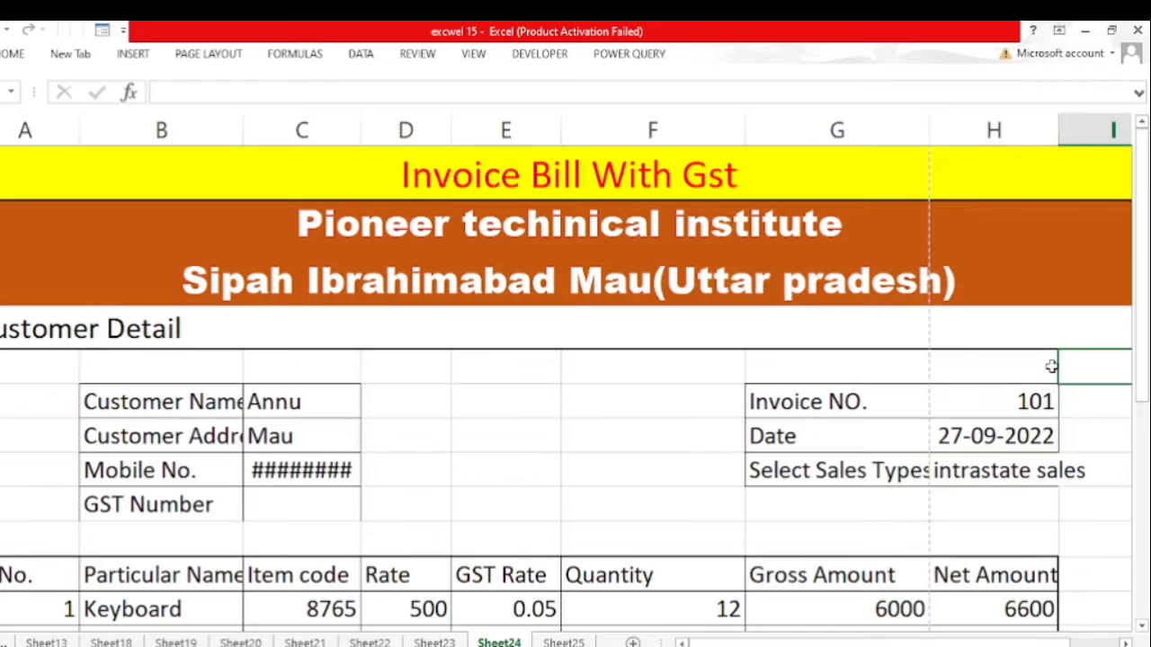
pyautogui.moveTo(1059, 364); pyautogui.dragTo(1064, 363)
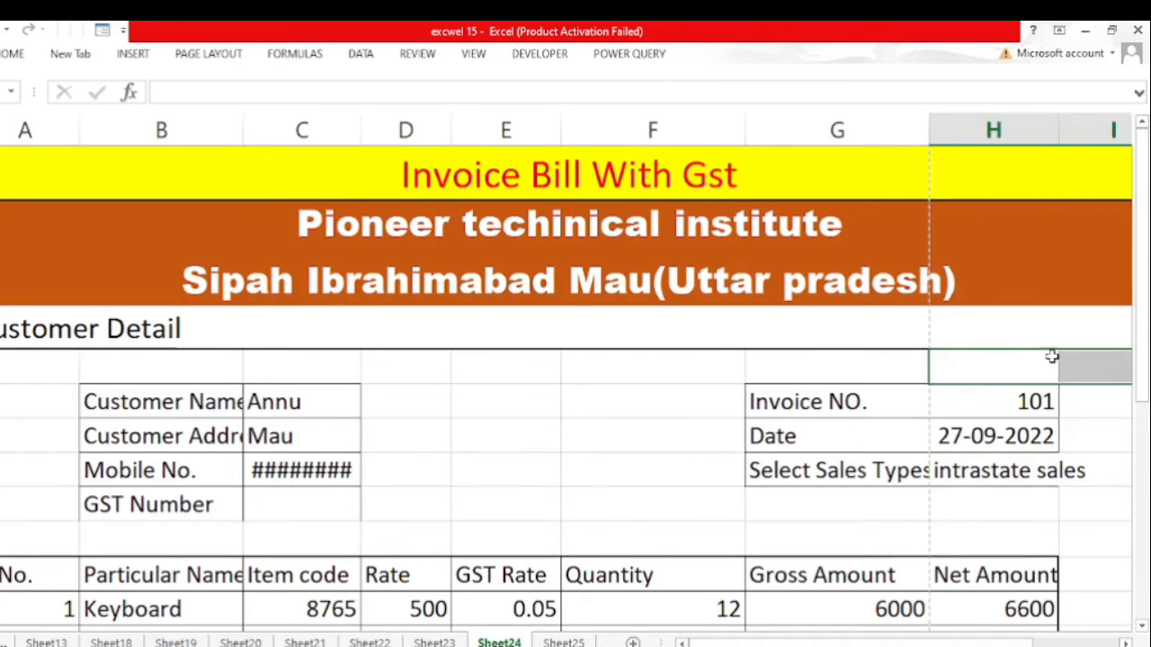
pyautogui.click(985, 330)
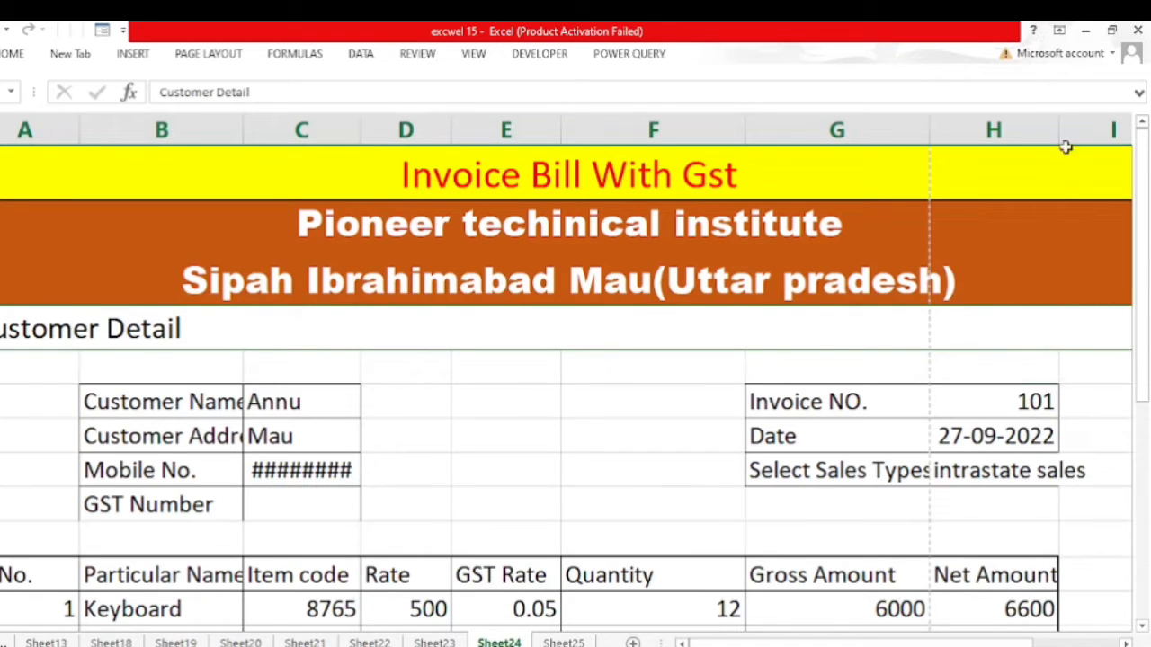
pyautogui.moveTo(1057, 129); pyautogui.dragTo(1087, 126)
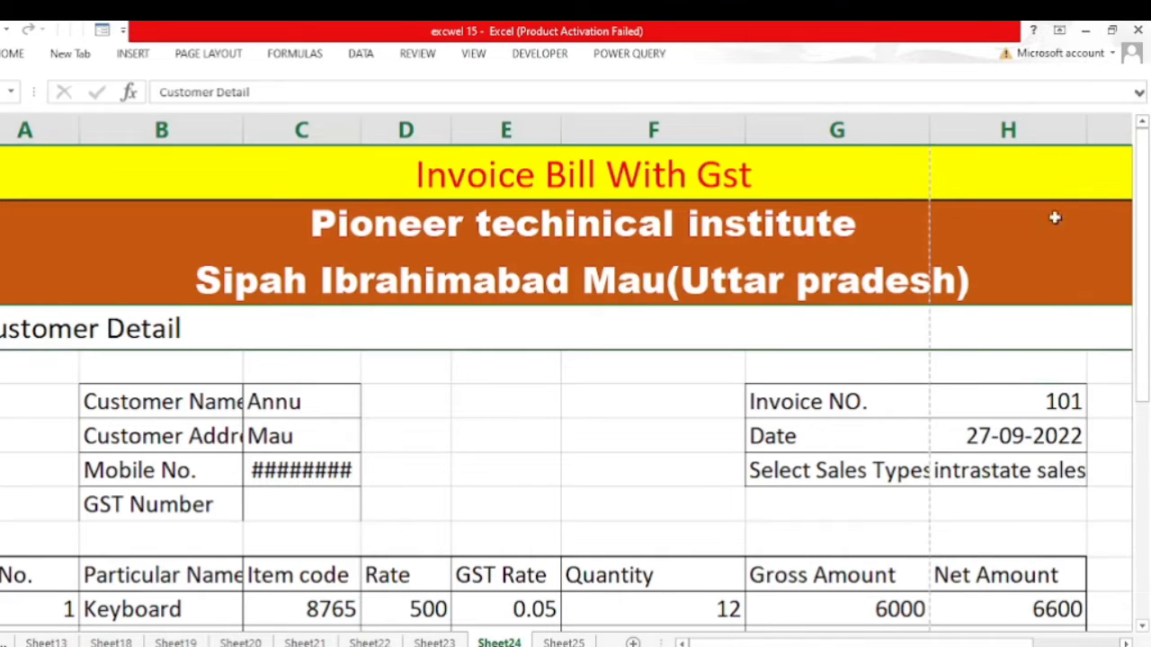
# Test the sales type dropdown in H8 by choosing state sales and switching back to intrastate sales.
pyautogui.click(1003, 471)
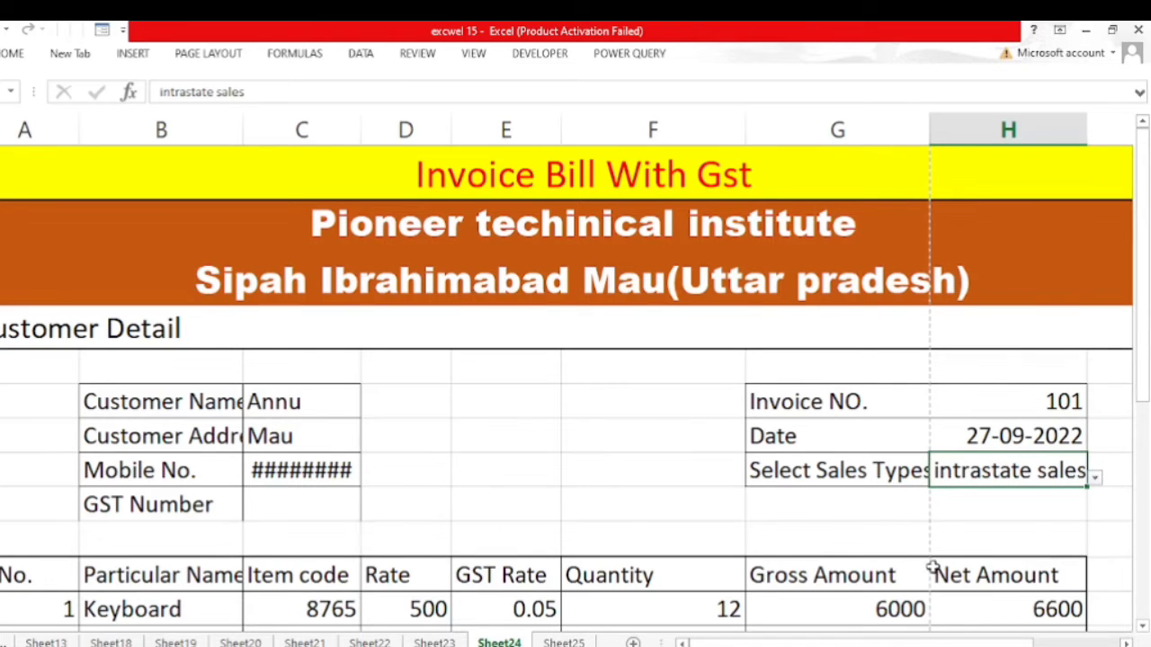
pyautogui.click(1095, 478)
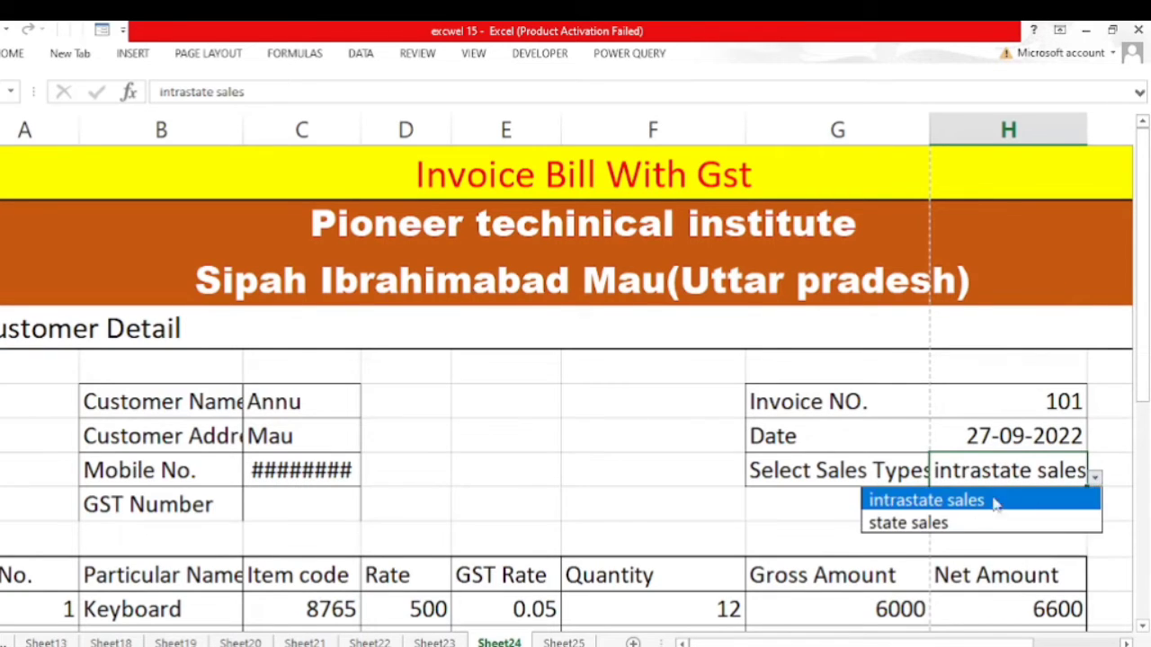
pyautogui.click(908, 523)
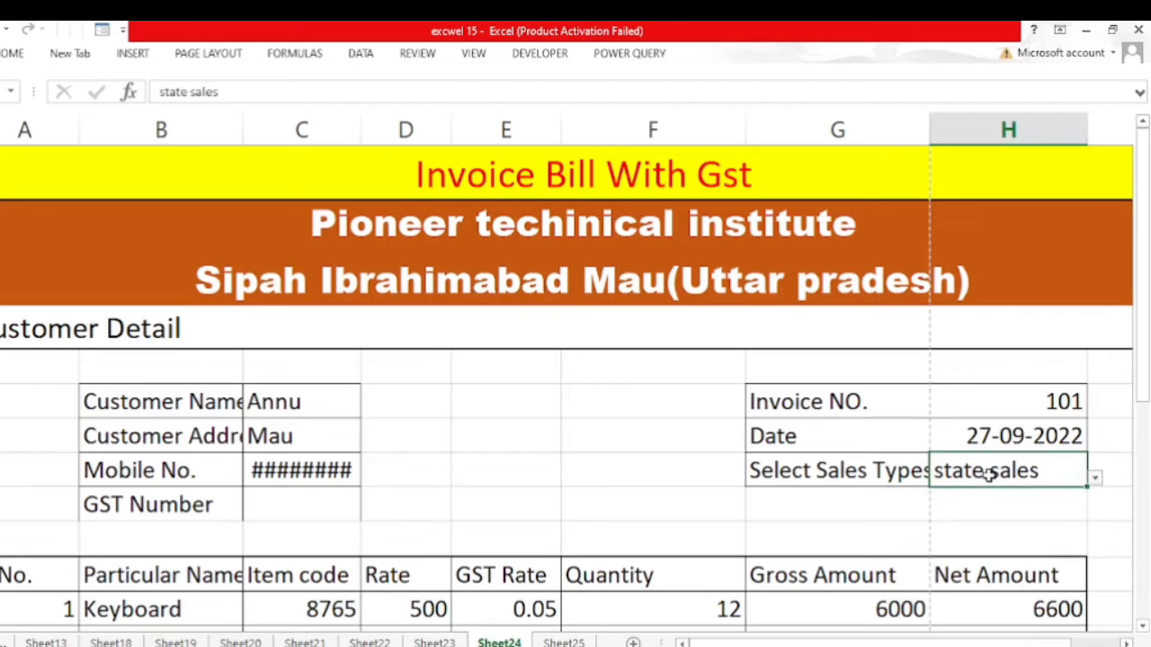
pyautogui.click(1096, 479)
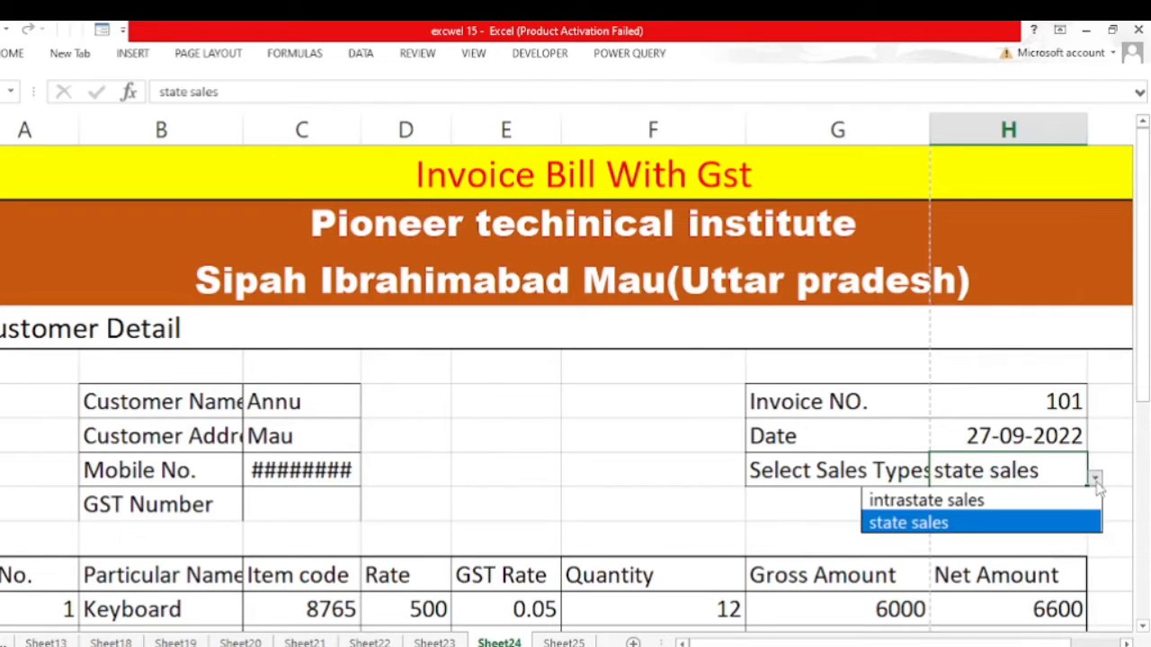
pyautogui.click(918, 503)
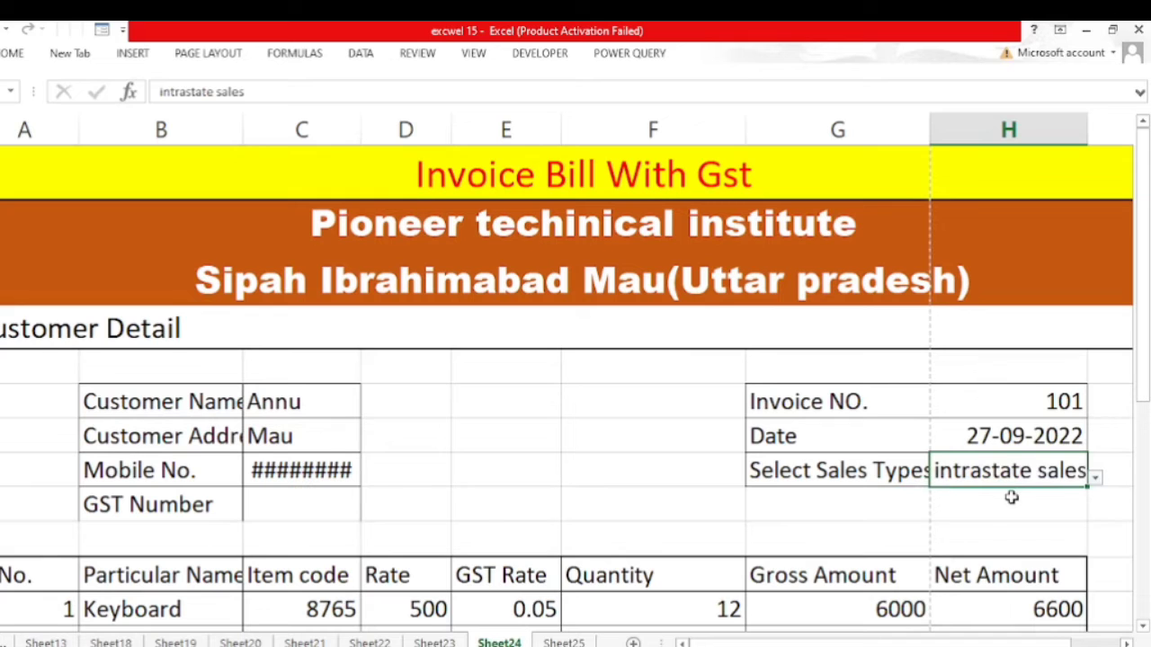
# Total the item gross amounts G12:G18 with a SUM formula in the cell beside the summary block's Gross Amount label.
pyautogui.scroll(-3, 774, 509)
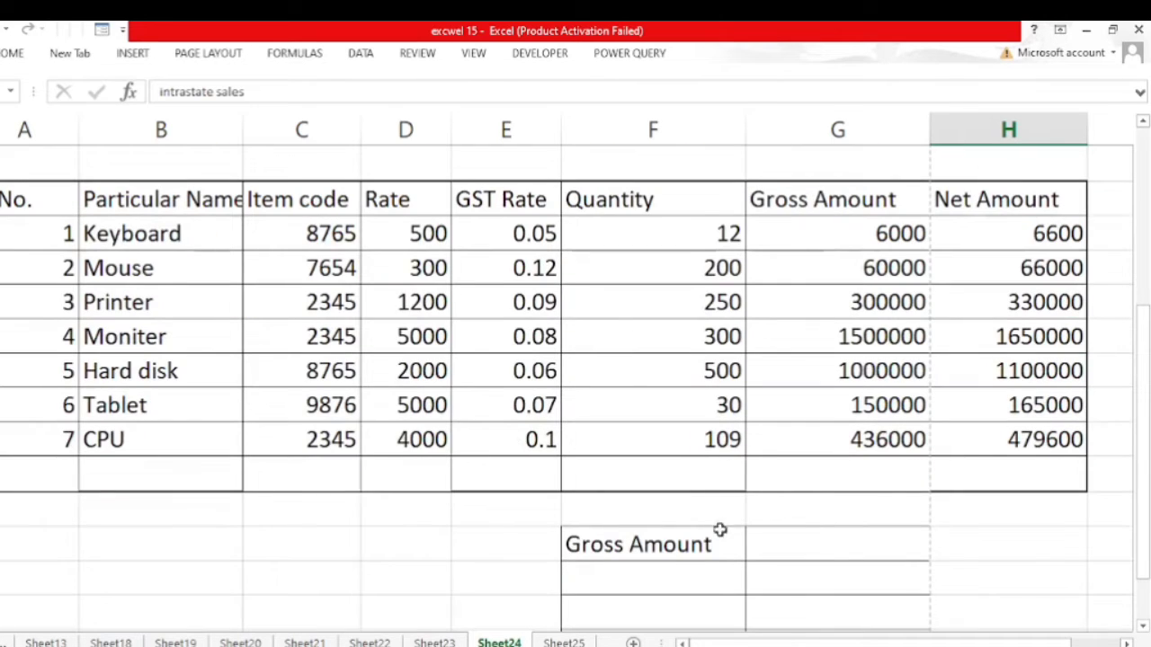
pyautogui.scroll(-3, 638, 444)
pyautogui.scroll(3, 704, 416)
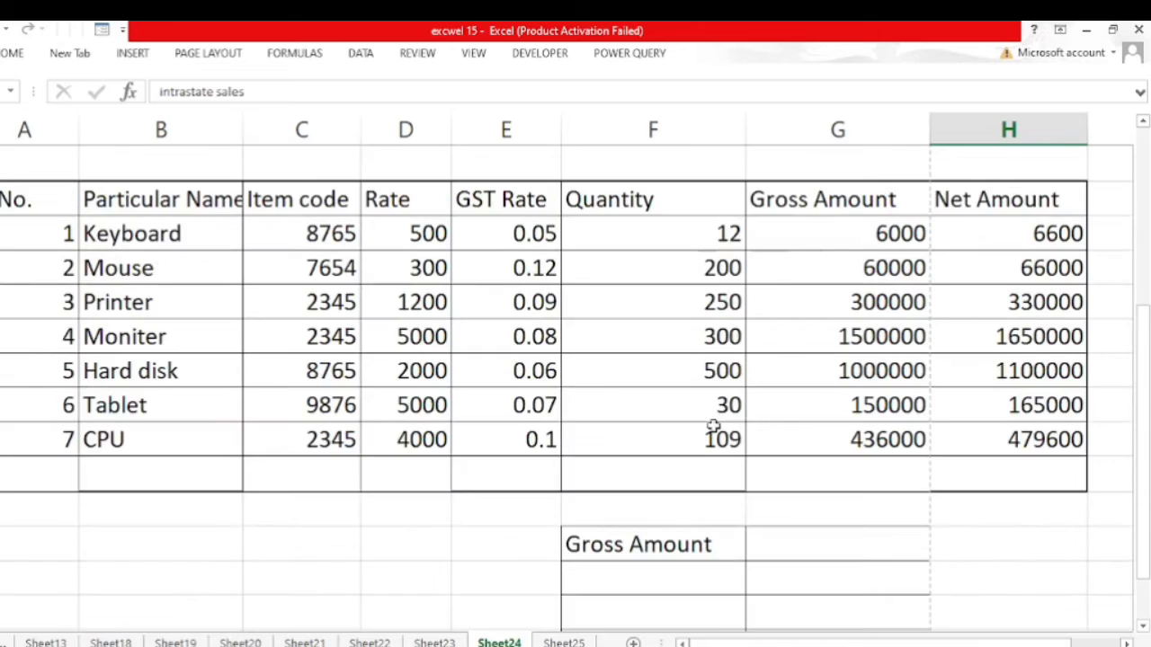
pyautogui.click(806, 545)
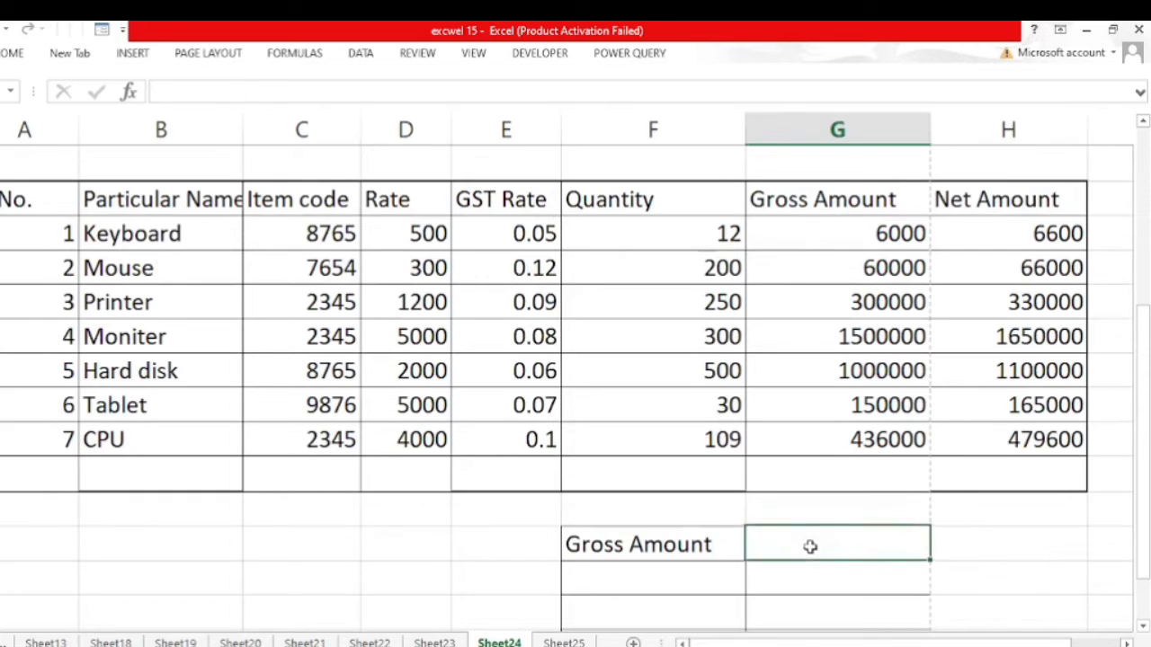
pyautogui.doubleClick(811, 545)
pyautogui.write('s')
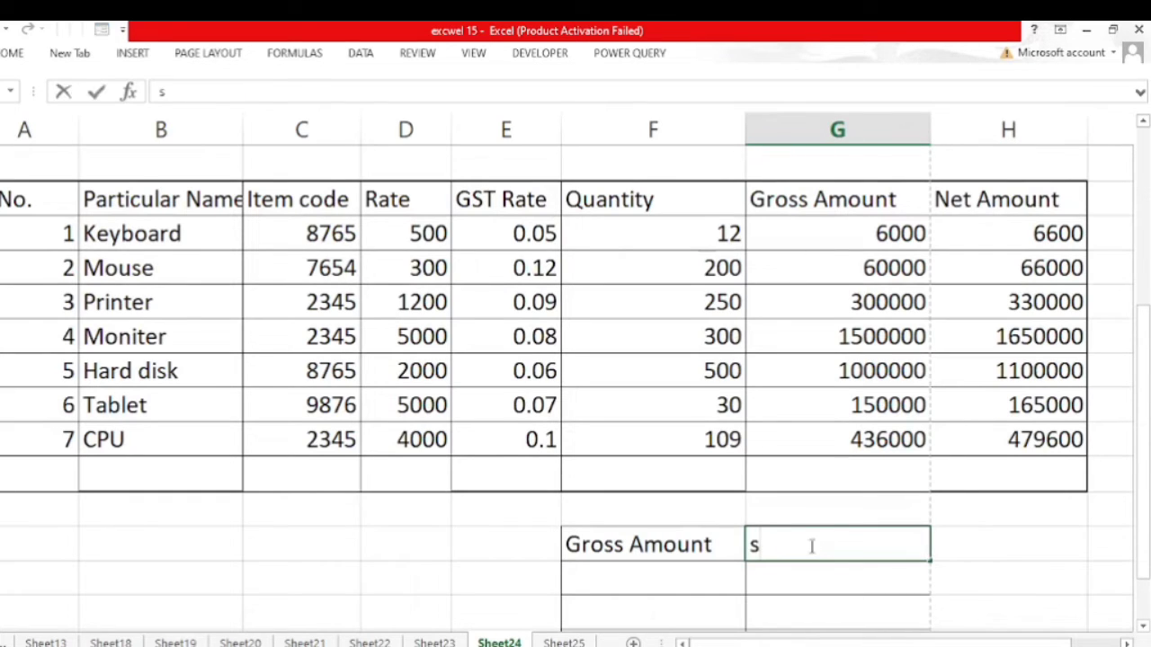
pyautogui.press('BackSpace')
pyautogui.write('=sum')
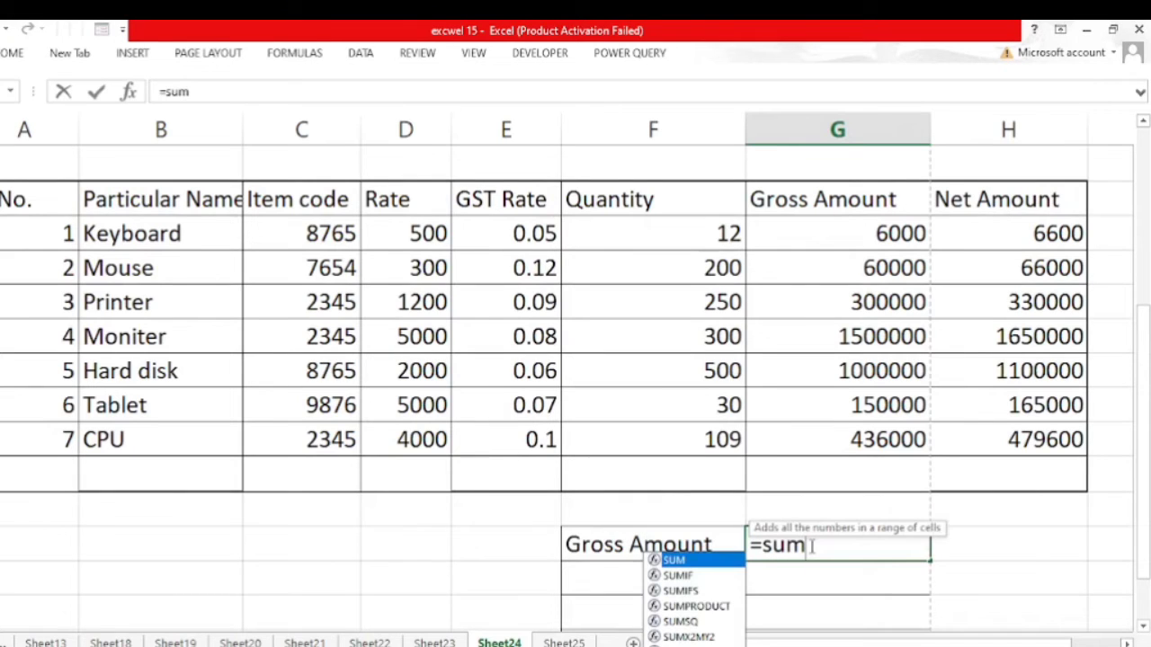
pyautogui.write('(')
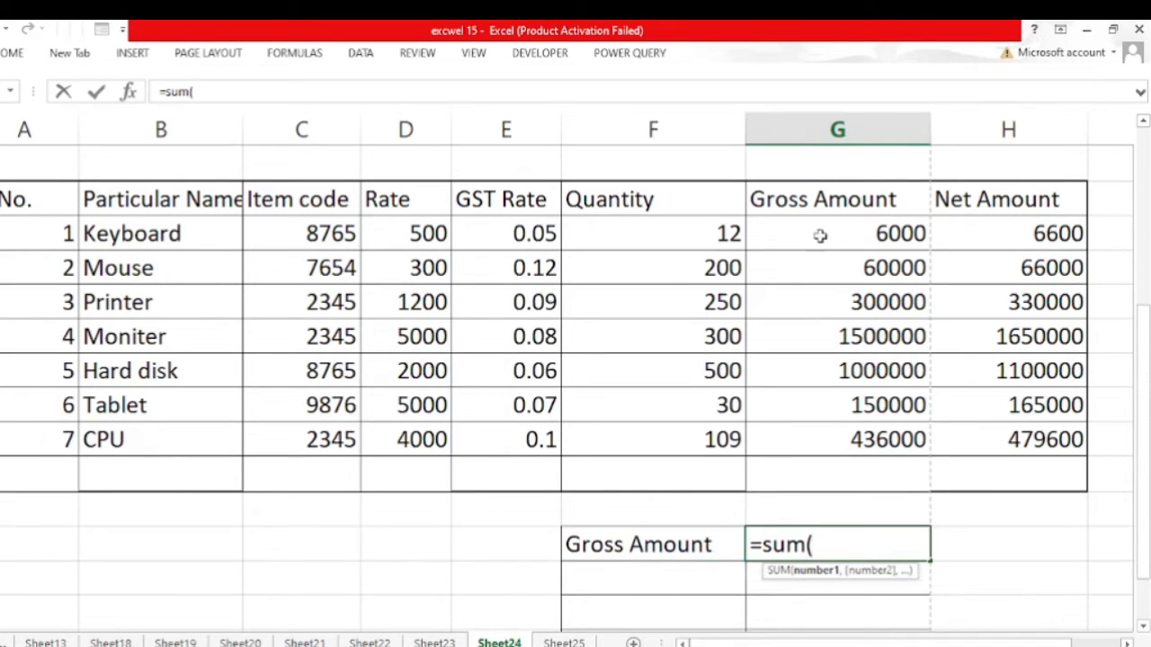
pyautogui.moveTo(820, 236); pyautogui.dragTo(821, 438)
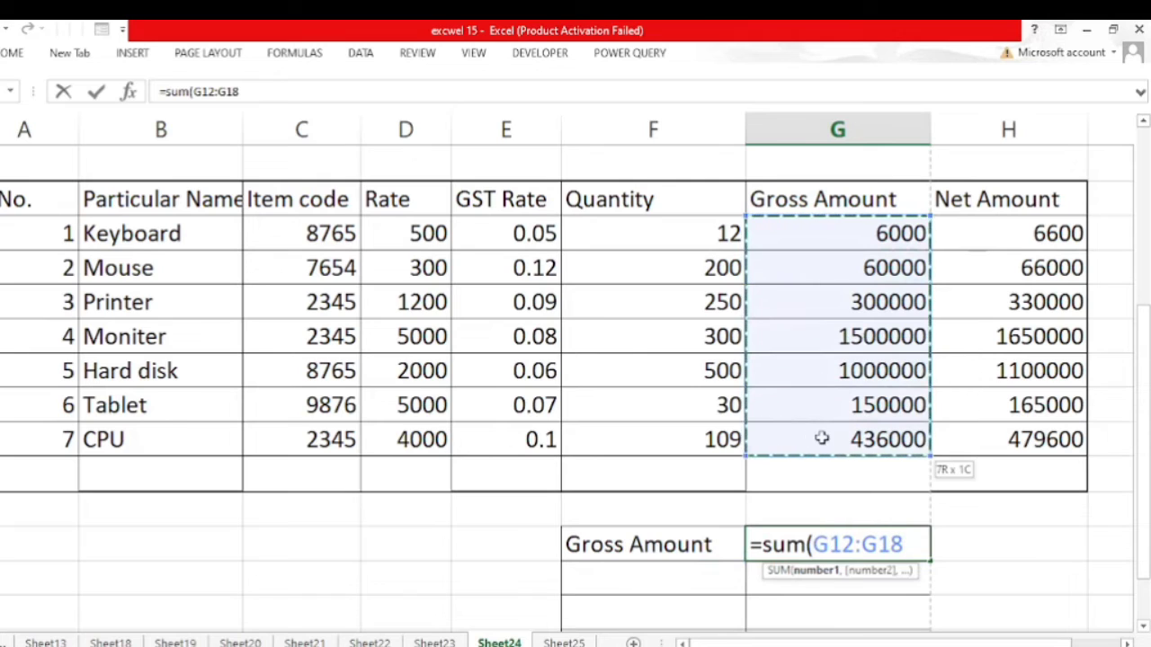
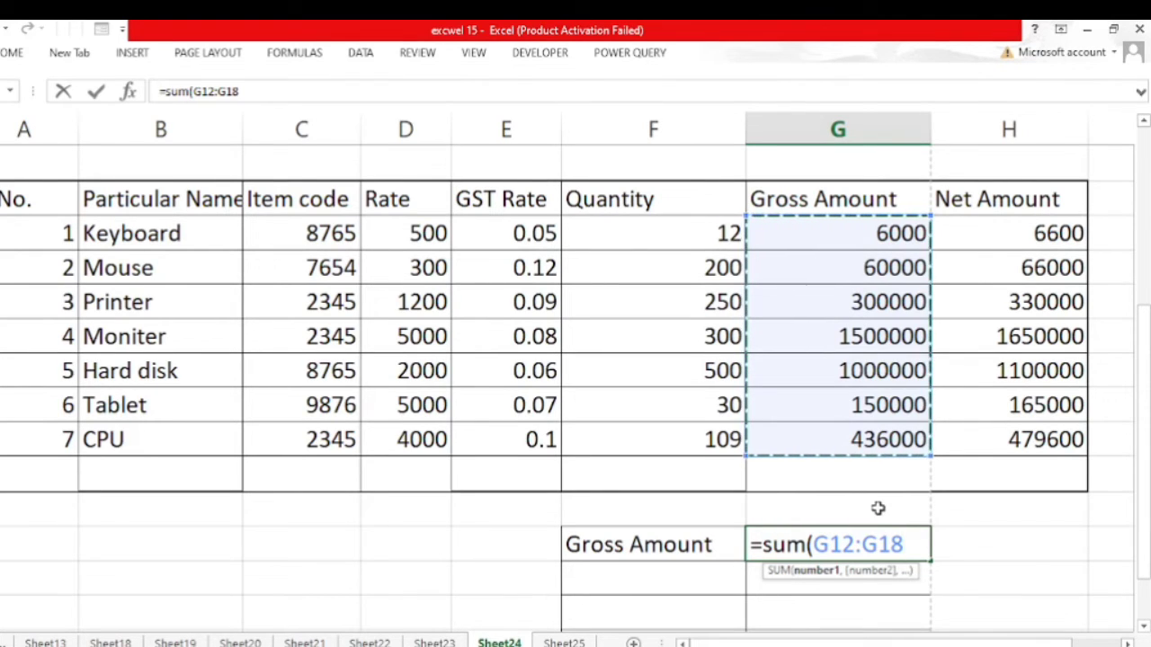
pyautogui.write(')')
pyautogui.press('Return')
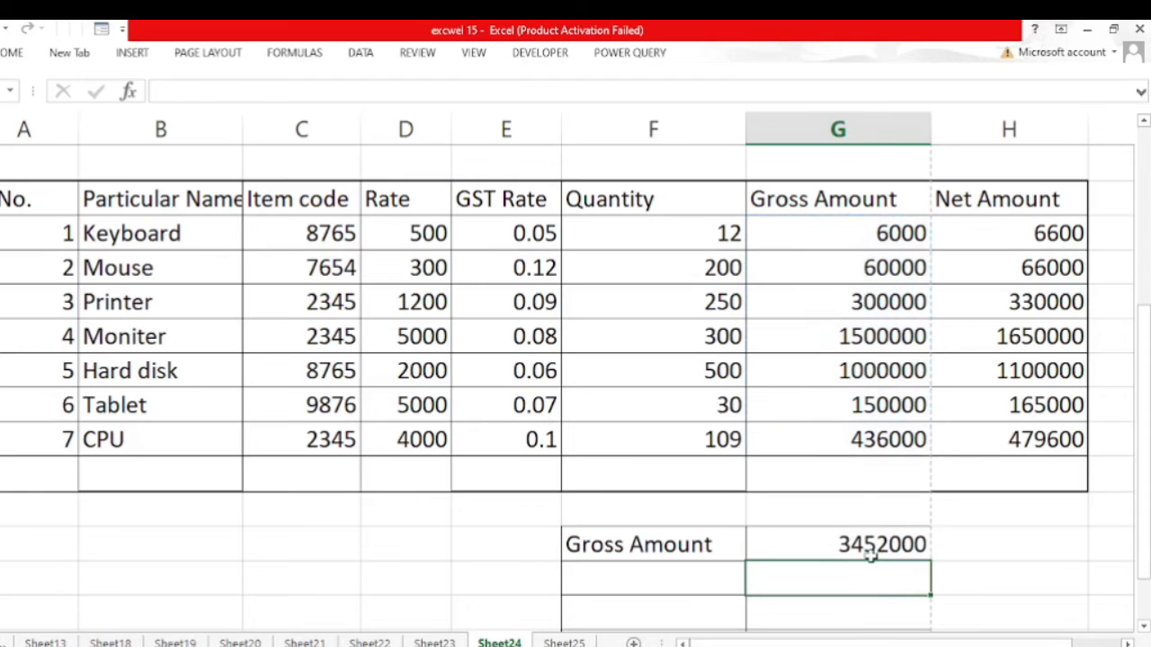
# Total the item net amounts H12:H18 with a SUM formula in the cell beside the summary block's Net Amount label.
pyautogui.scroll(-1, 854, 537)
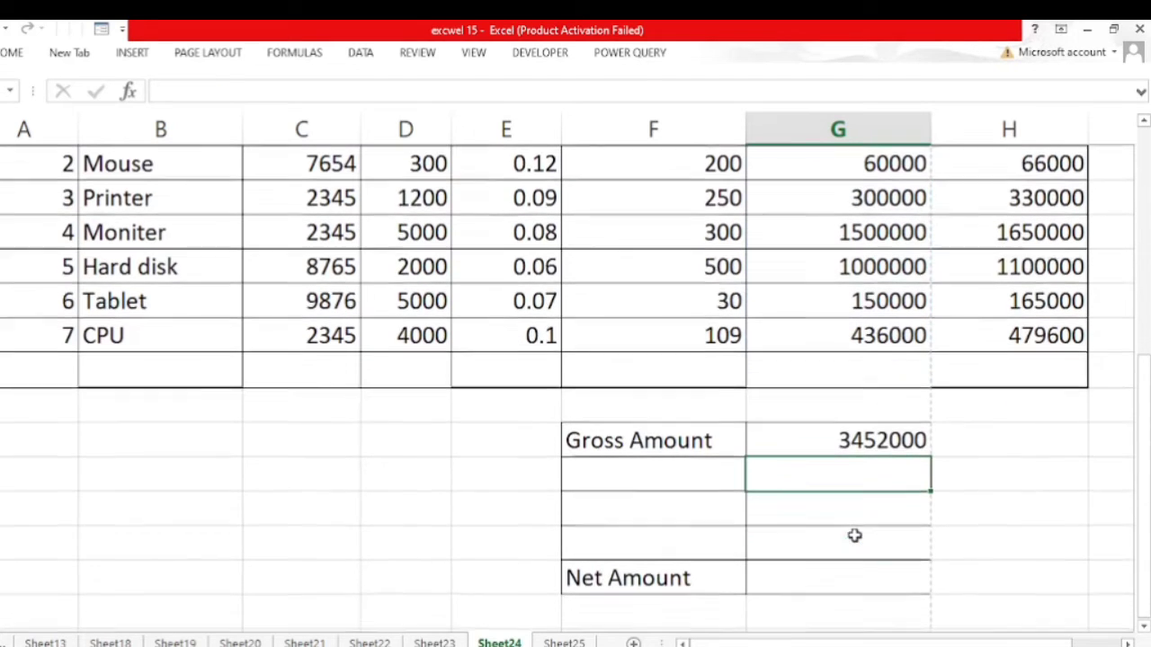
pyautogui.press('Down')
pyautogui.press('Down')
pyautogui.press('Down')
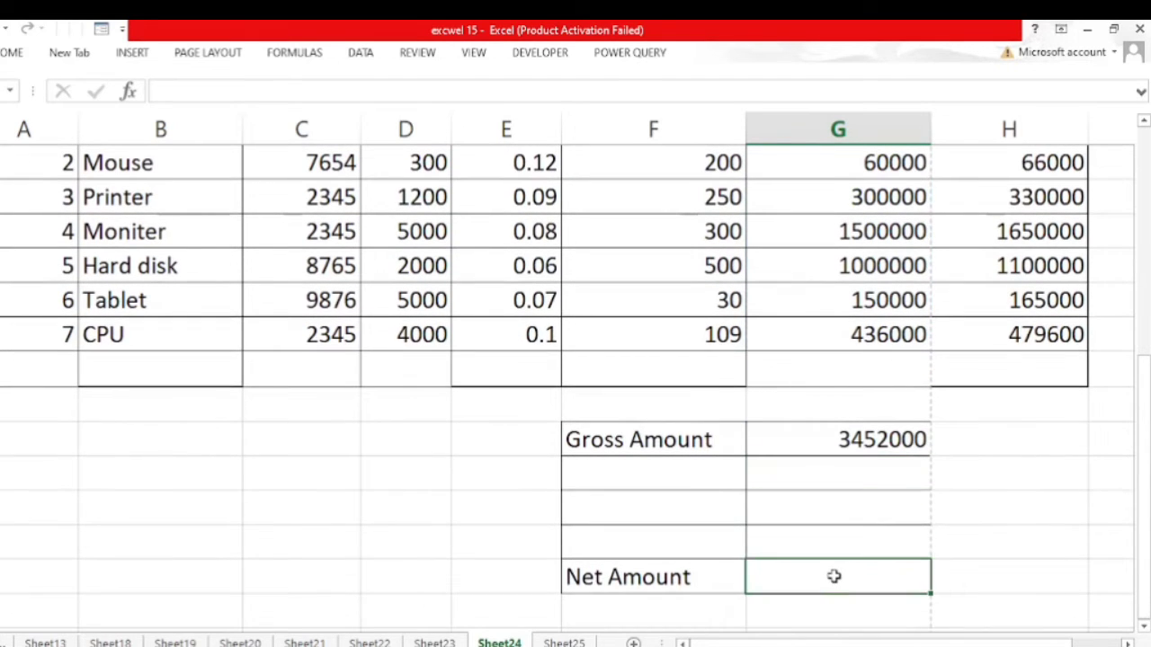
pyautogui.write('=s')
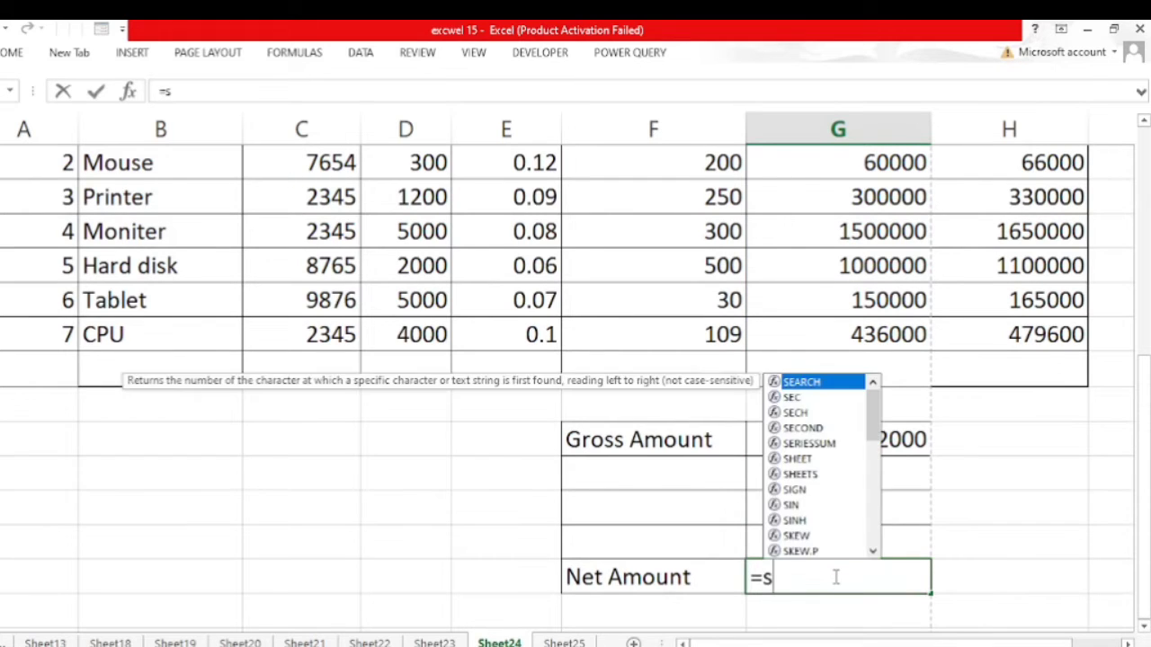
pyautogui.write('um(')
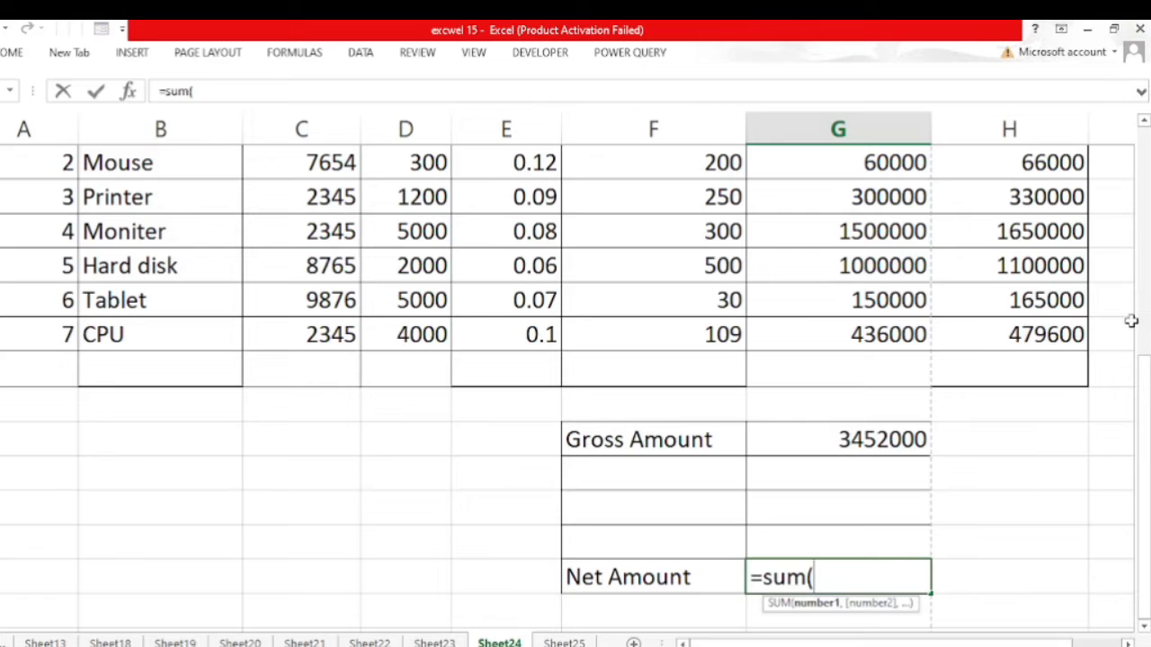
pyautogui.moveTo(1145, 378); pyautogui.dragTo(1144, 326)
pyautogui.moveTo(1022, 226); pyautogui.dragTo(1023, 426)
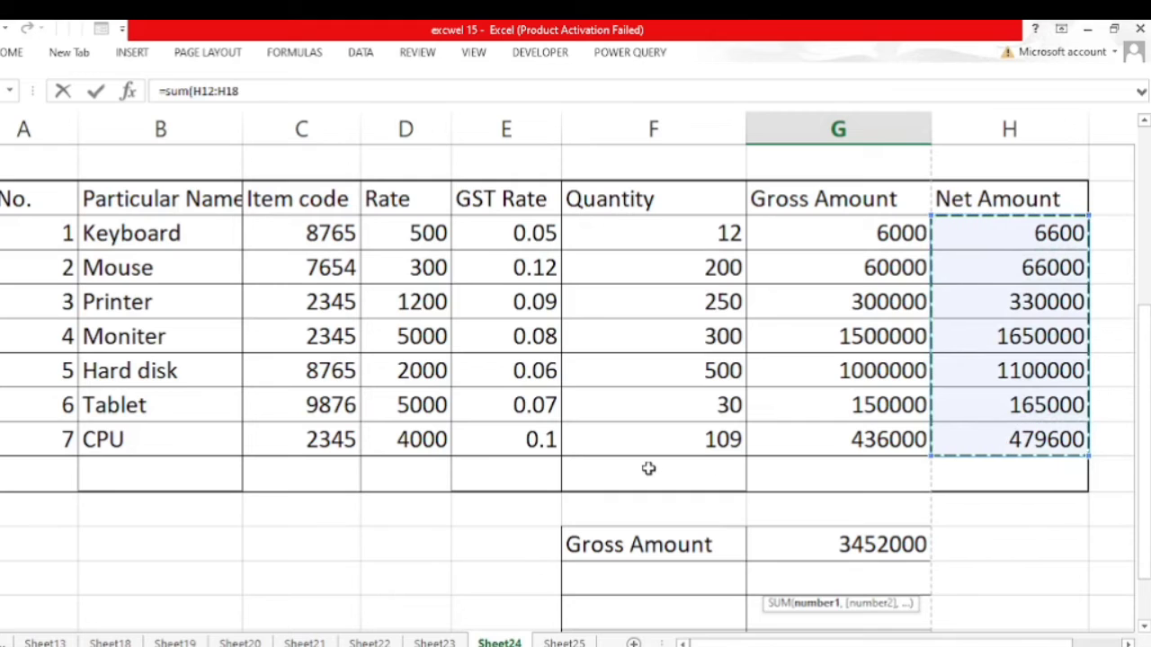
pyautogui.press('Return')
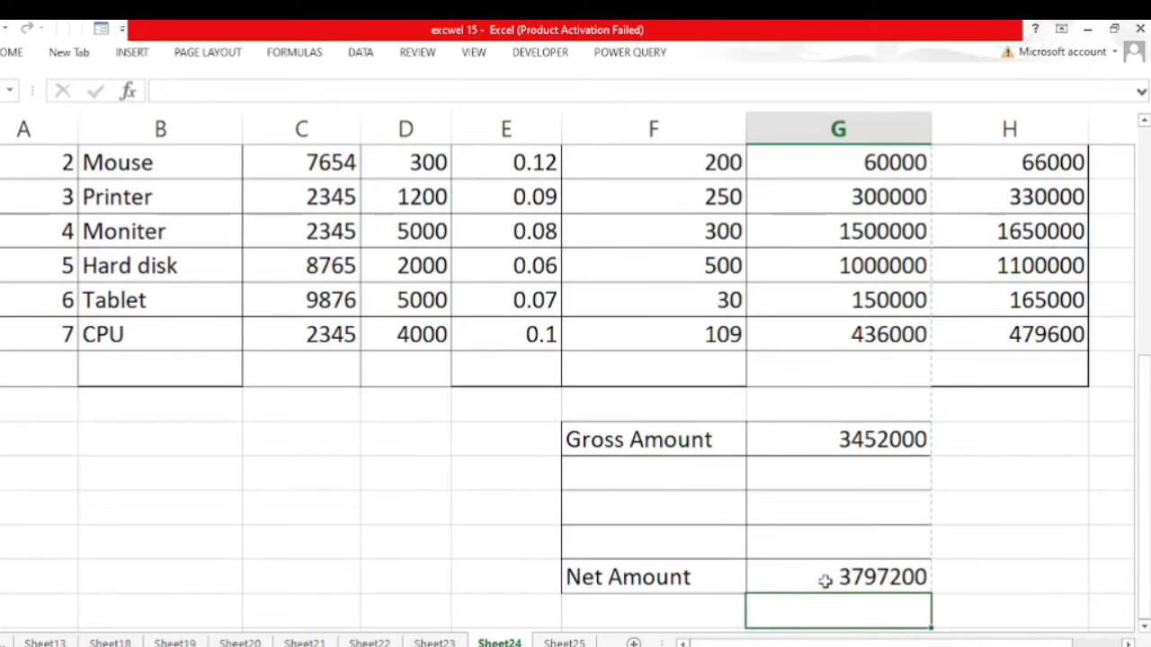
# Widen column C so the customer's full mobile number is displayed.
pyautogui.click(750, 566)
pyautogui.click(633, 467)
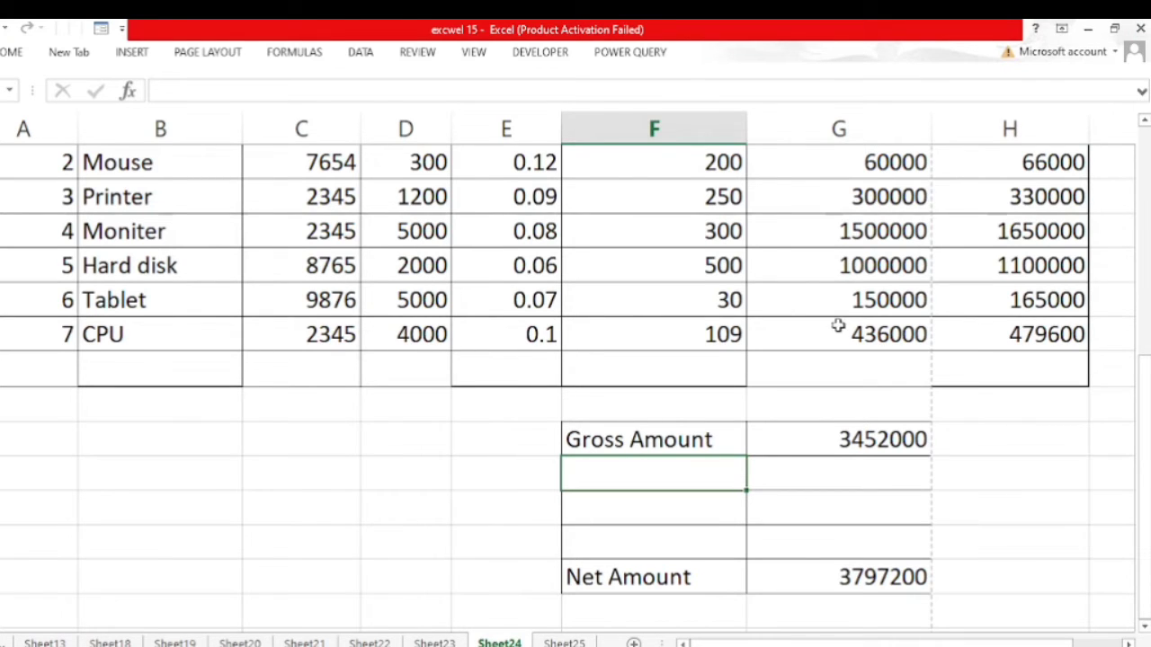
pyautogui.keyDown('ctrl'); pyautogui.scroll(-1, 838, 325); pyautogui.keyUp('ctrl')
pyautogui.keyDown('ctrl'); pyautogui.scroll(-2, 836, 325); pyautogui.keyUp('ctrl')
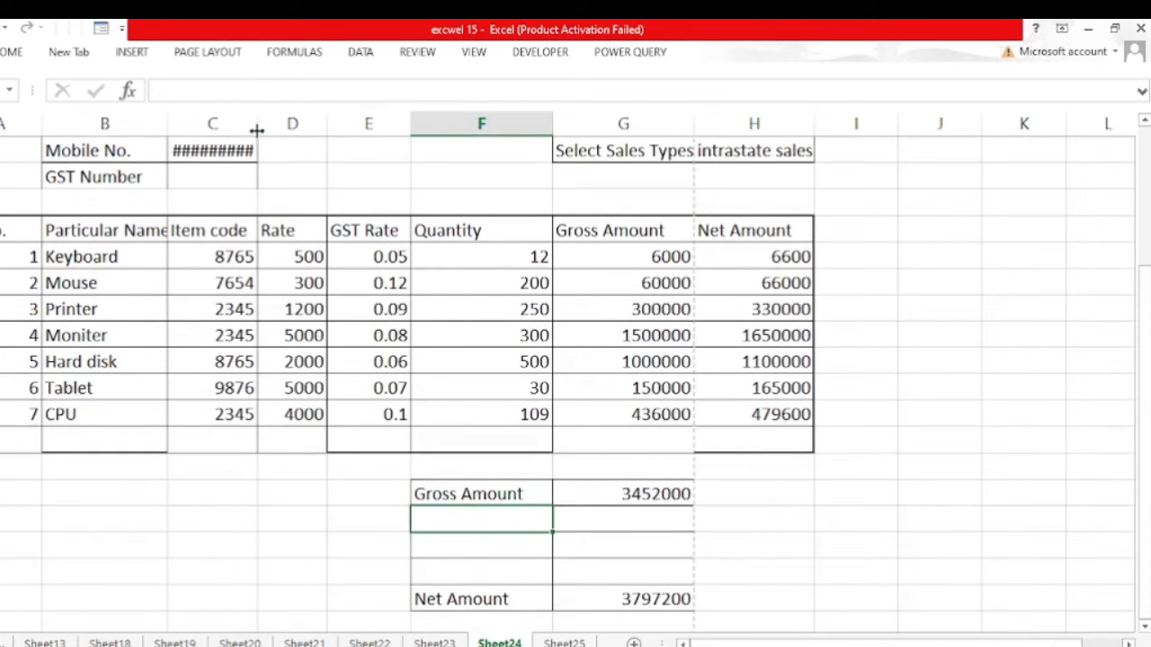
pyautogui.moveTo(256, 130); pyautogui.dragTo(294, 135)
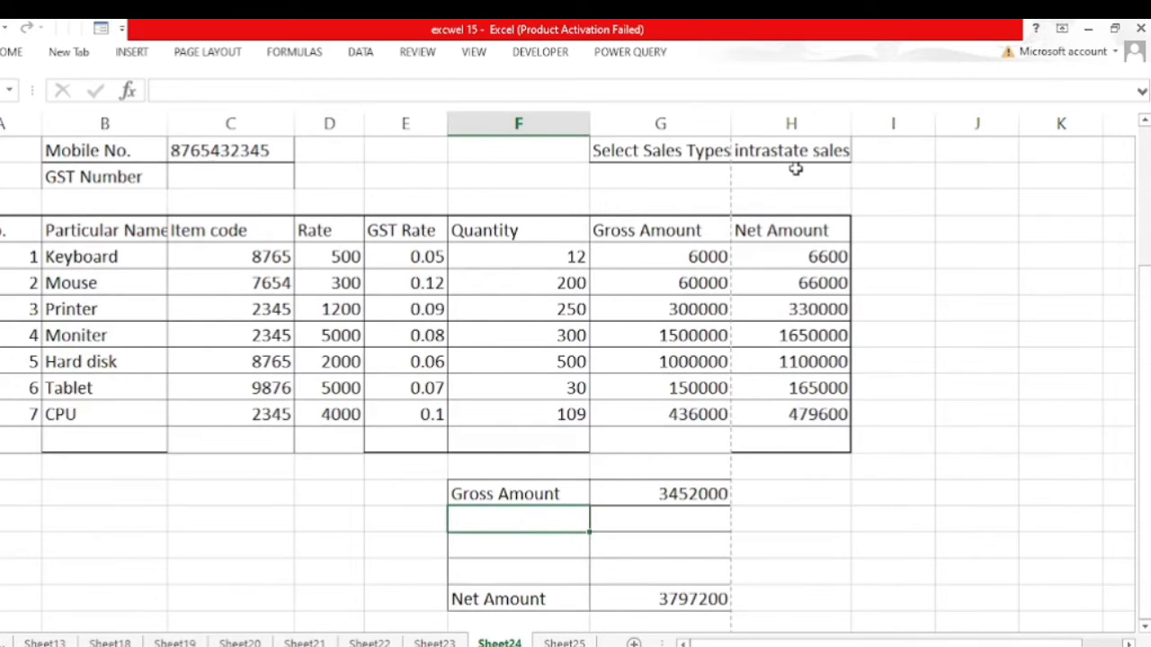
# Start an IF formula in the cell below the summary's Gross Amount label, testing whether H8 equals "intrastate sales".
pyautogui.click(529, 523)
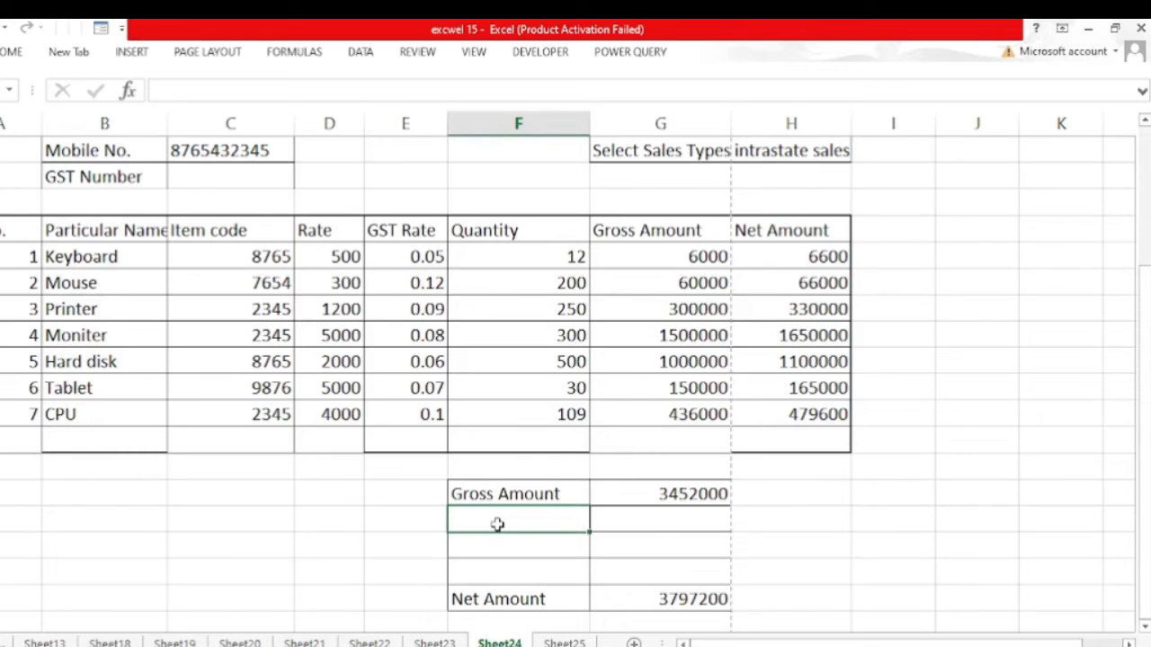
pyautogui.write('-')
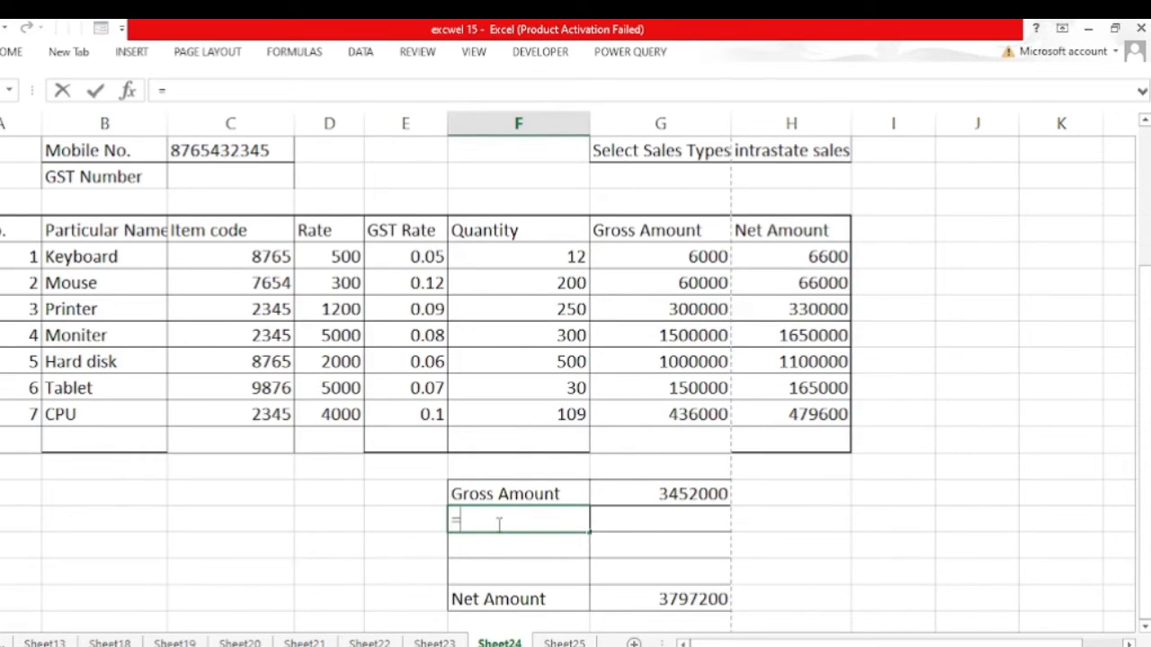
pyautogui.write('if')
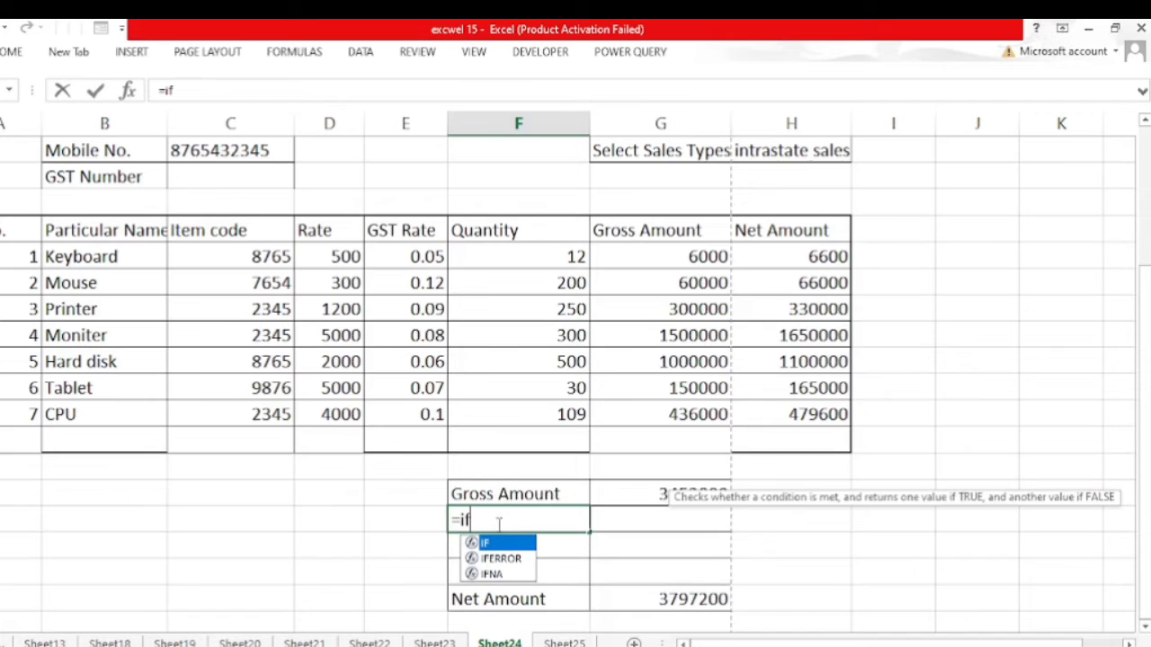
pyautogui.write('(')
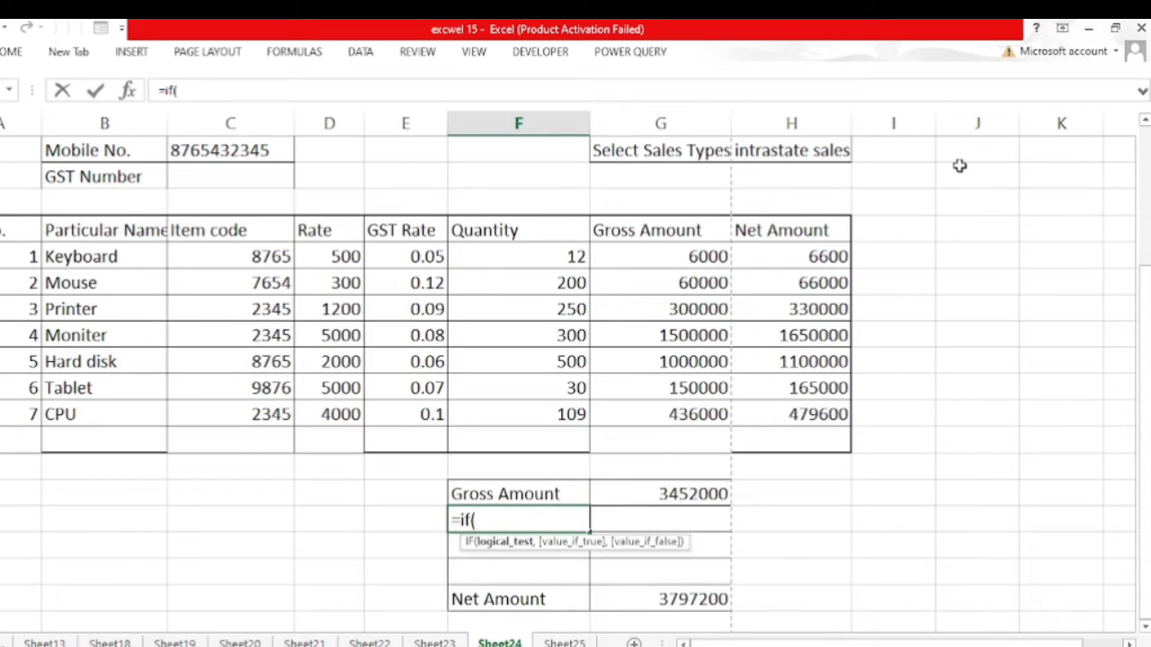
pyautogui.click(783, 154)
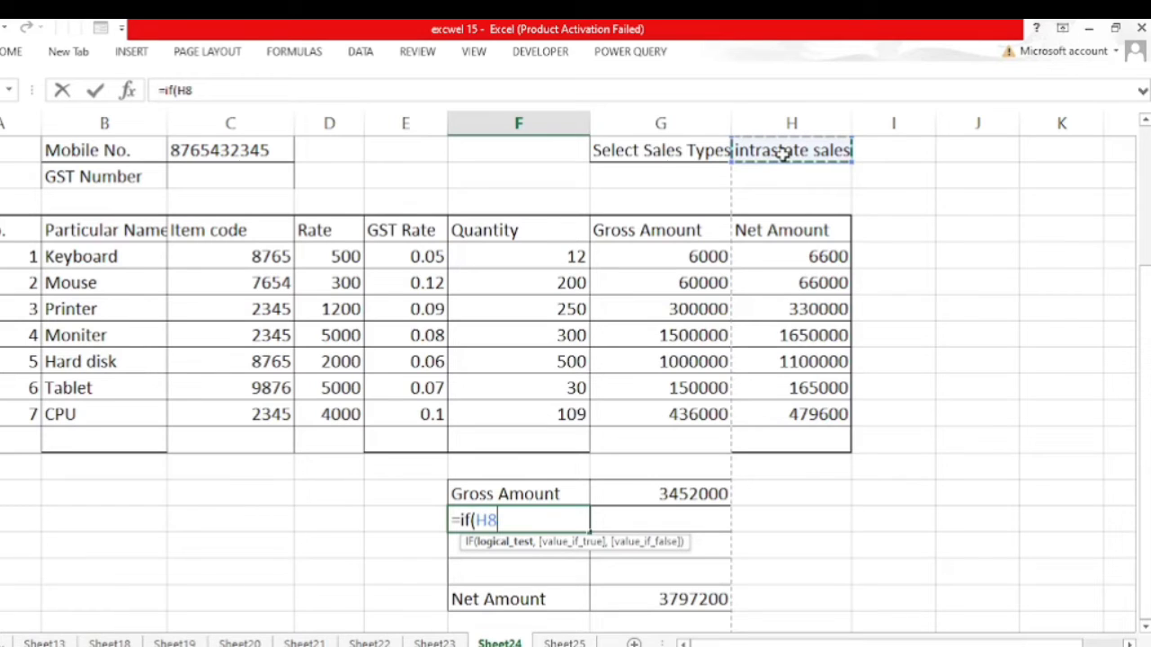
pyautogui.write('=')
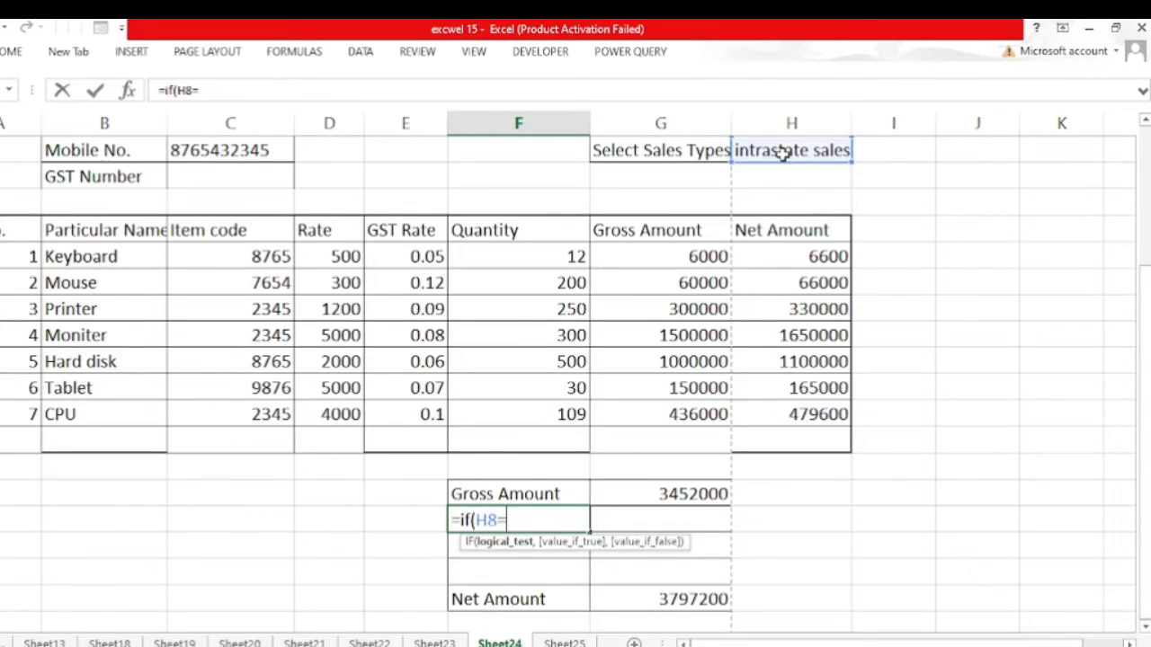
pyautogui.write('"')
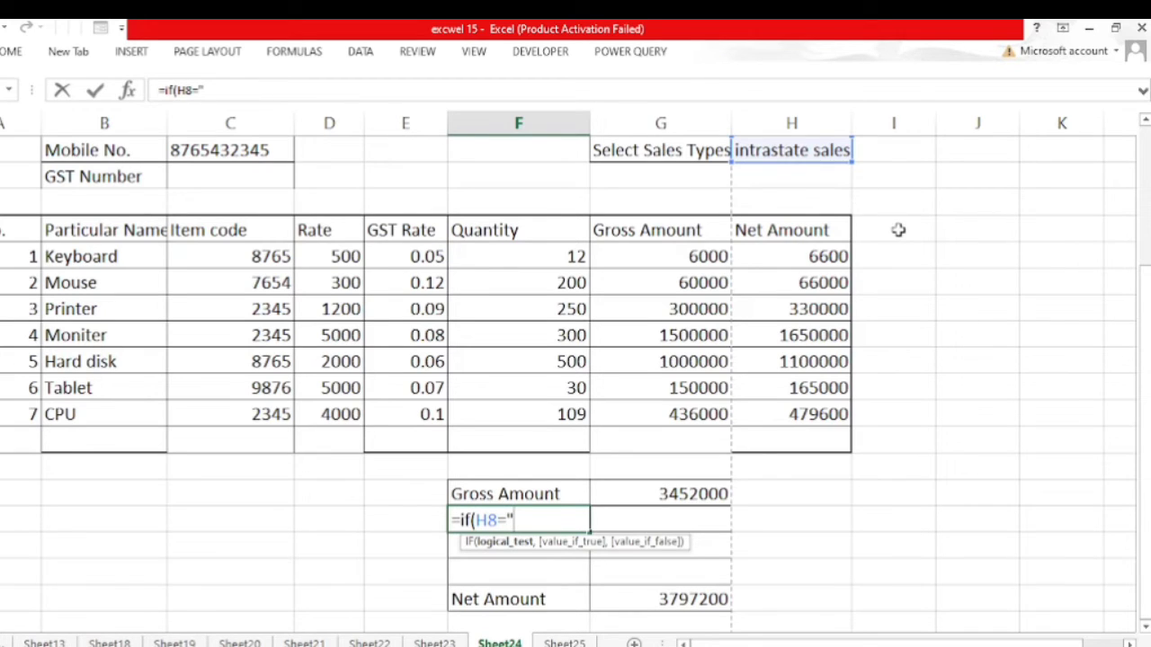
pyautogui.write('intra')
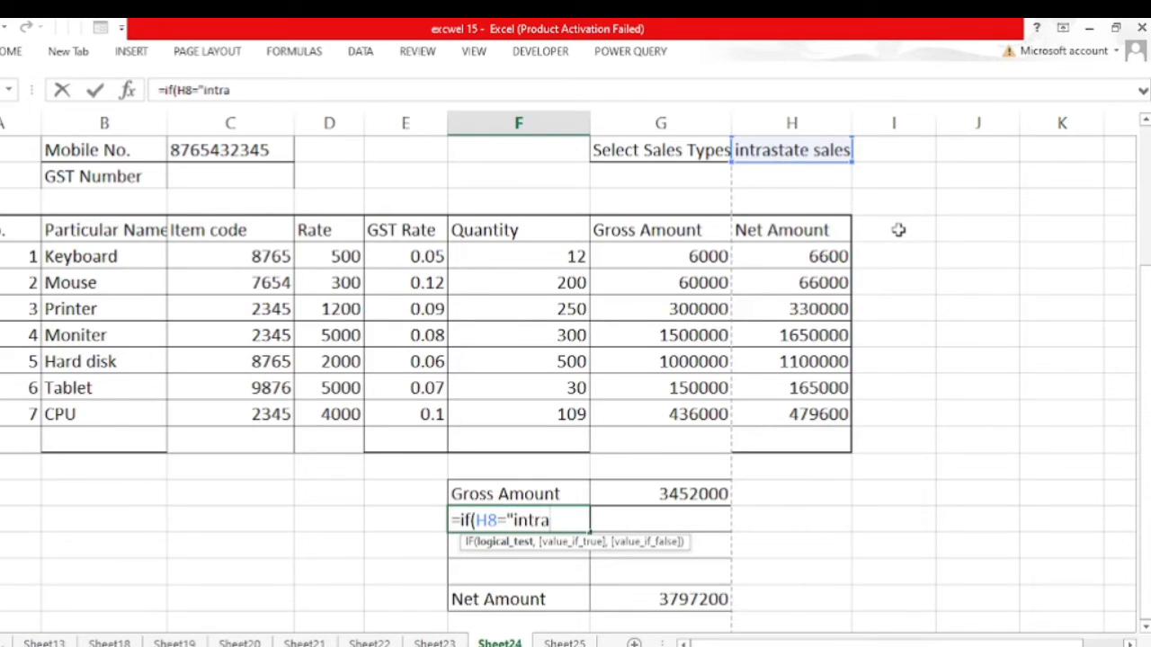
pyautogui.write('state')
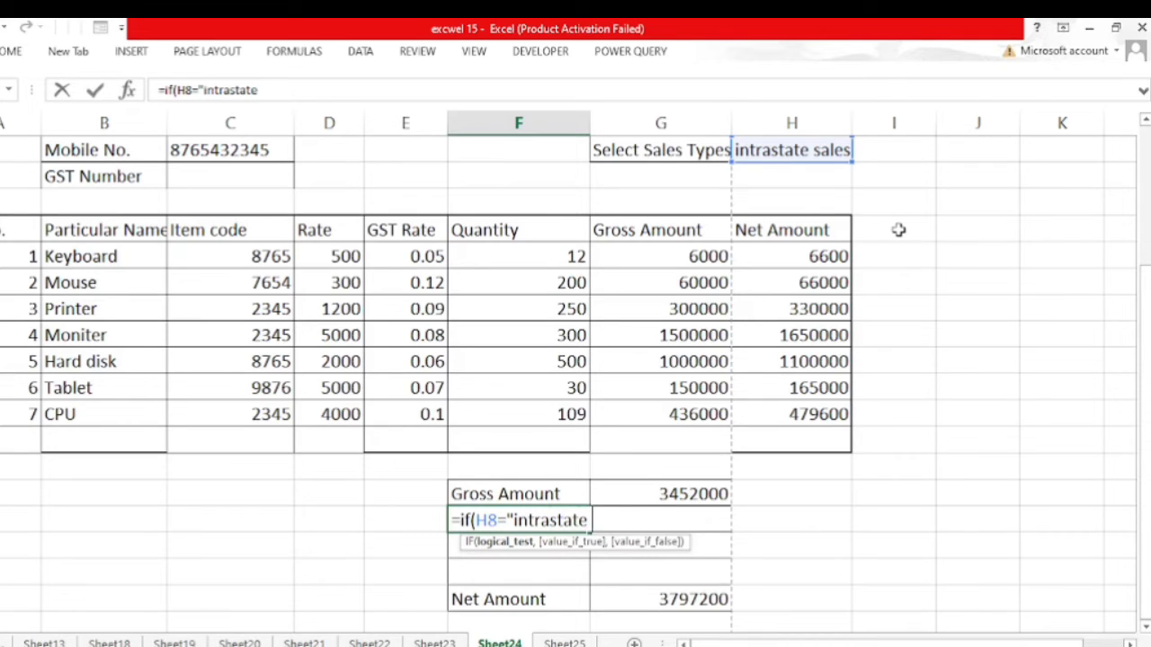
pyautogui.write(' sales')
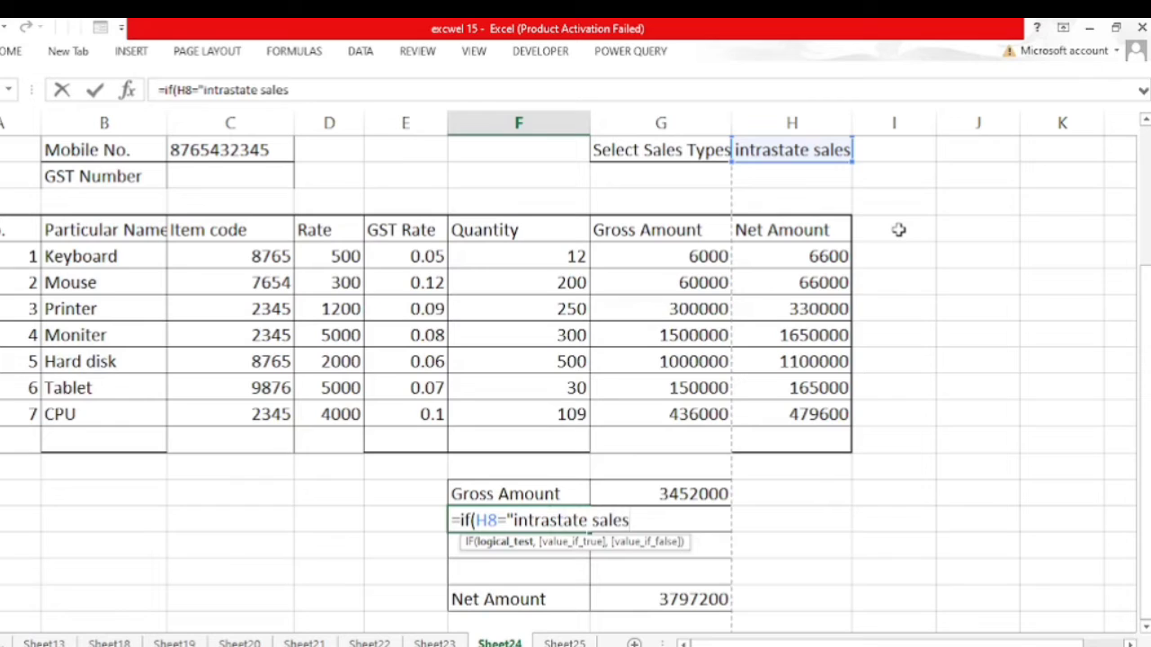
pyautogui.write('",')
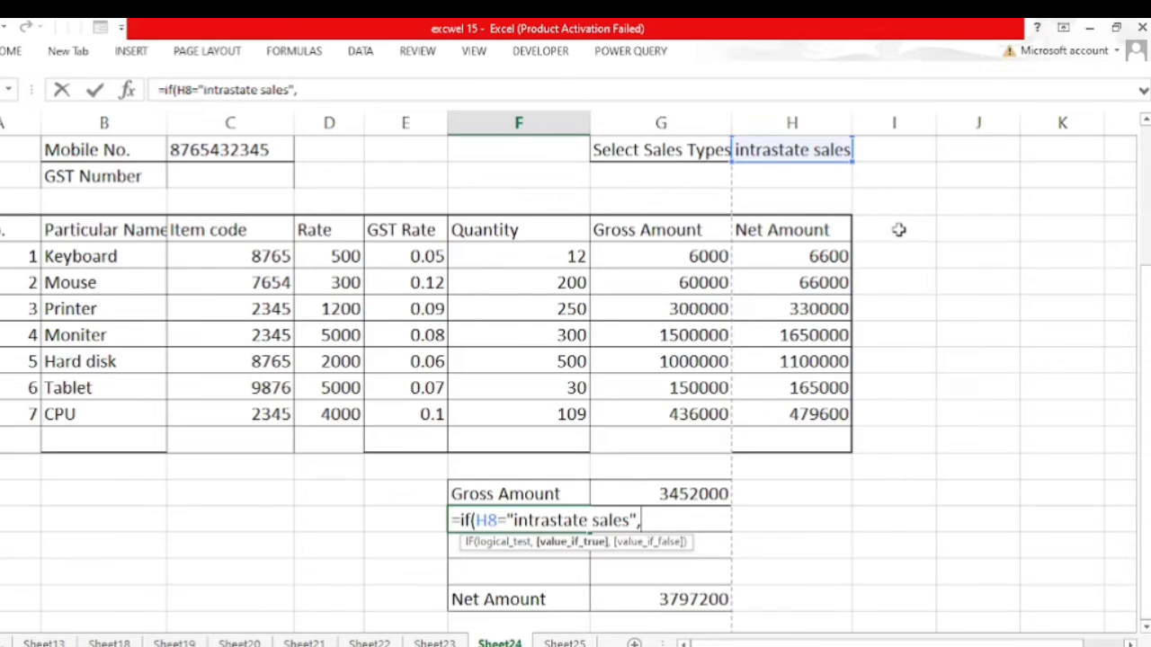
pyautogui.write('"')
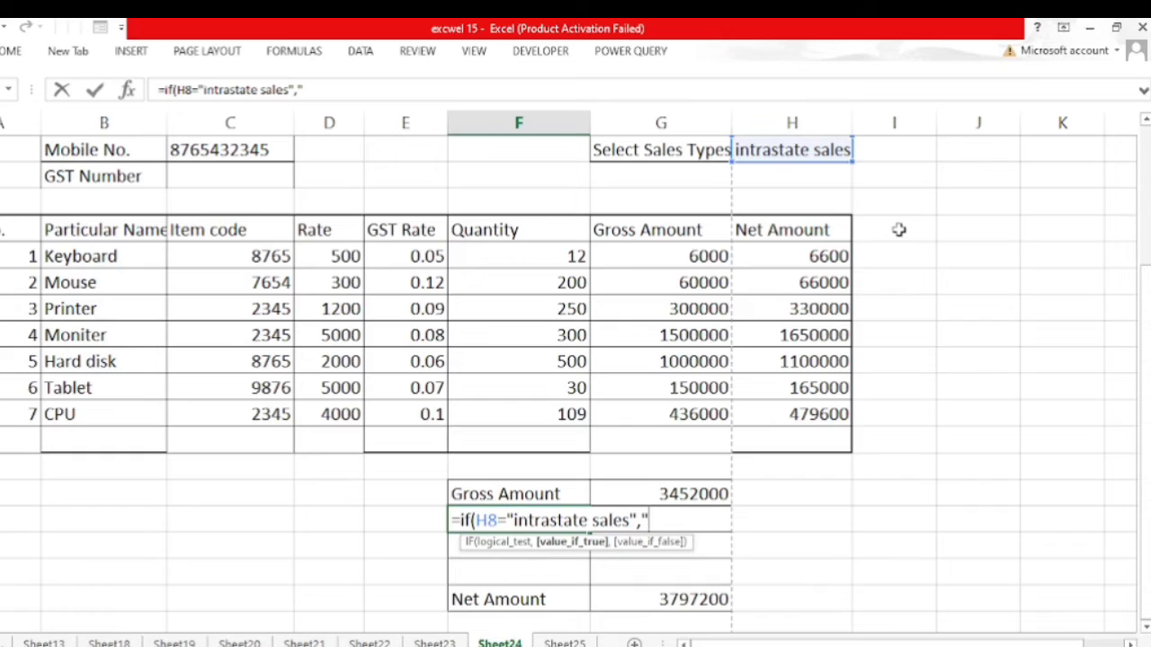
pyautogui.write('igst"')
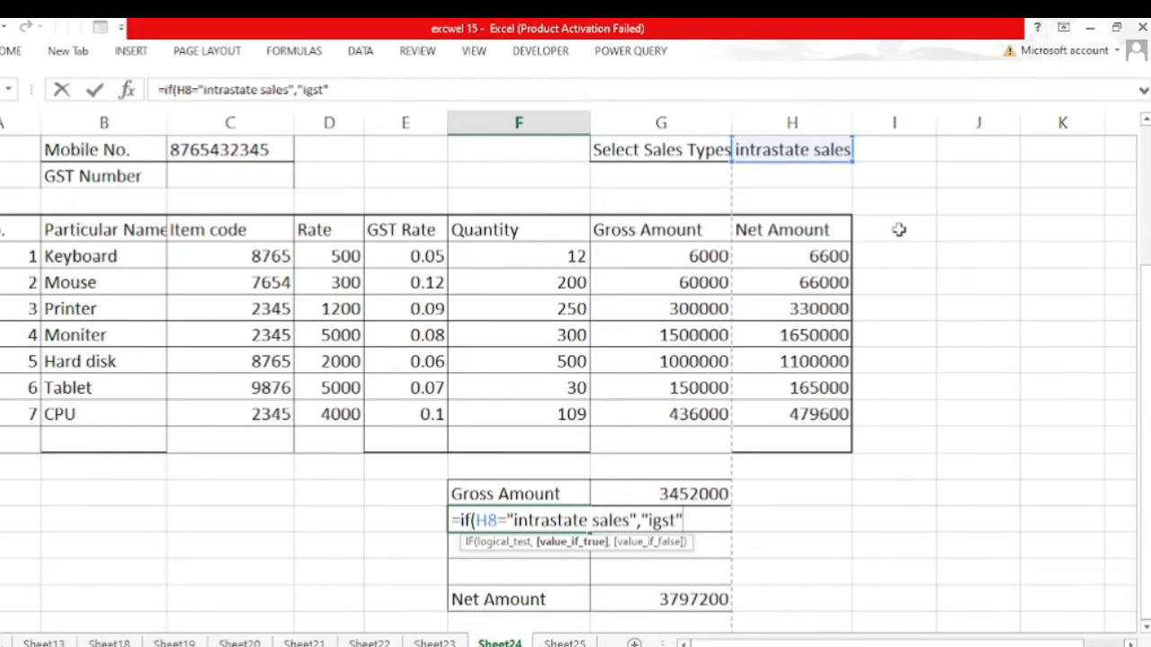
pyautogui.write(',')
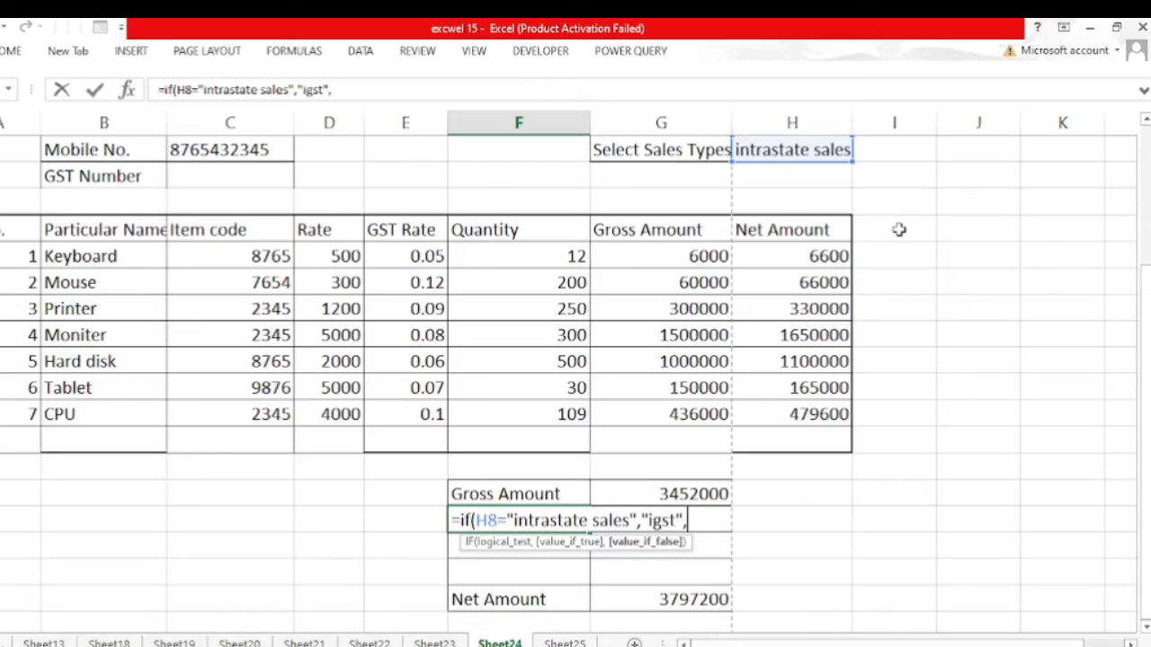
pyautogui.press('BackSpace')
pyautogui.press('BackSpace')
pyautogui.press('BackSpace')
pyautogui.press('BackSpace')
pyautogui.press('BackSpace')
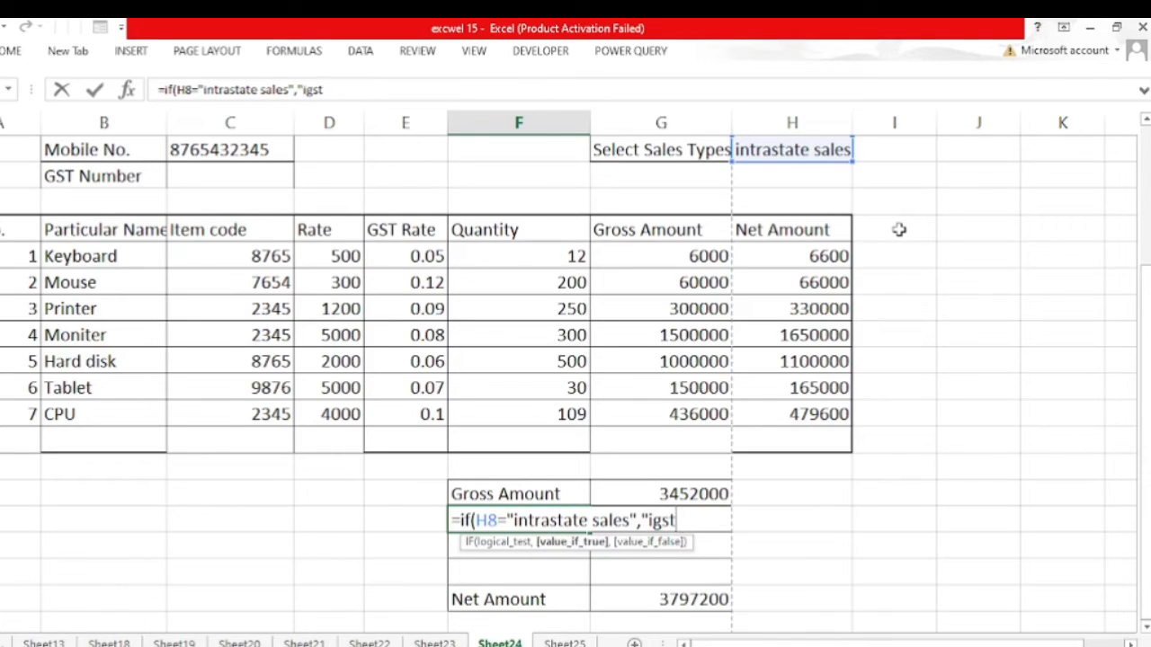
pyautogui.press('BackSpace')
pyautogui.write('"jj')
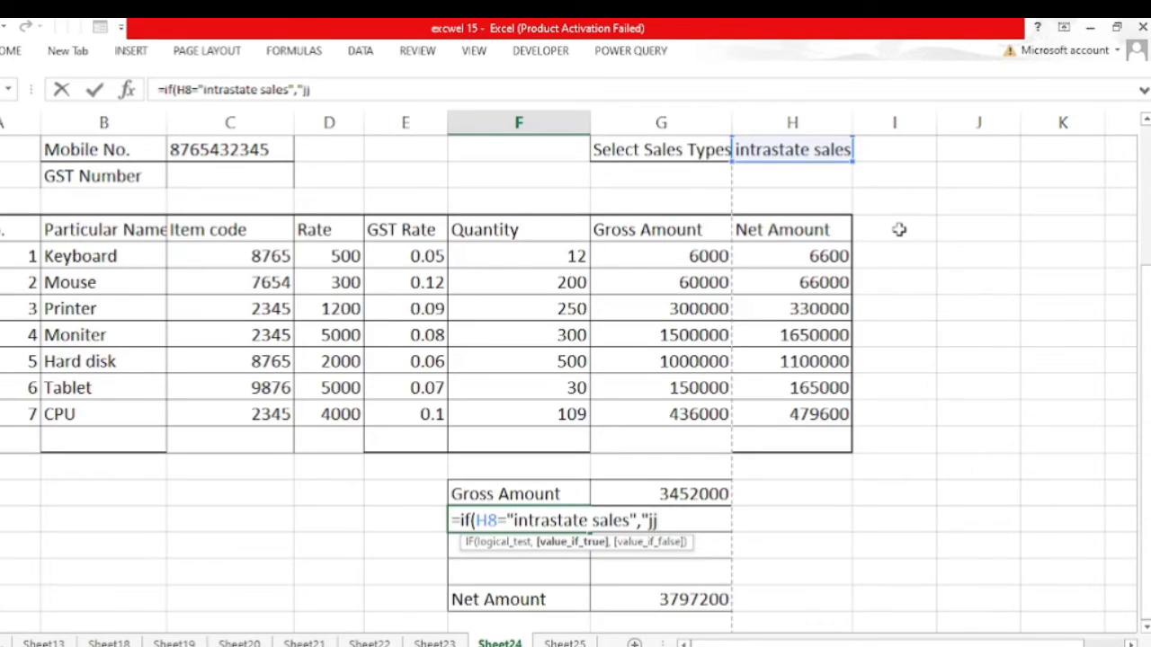
pyautogui.write('jjj')
pyautogui.press('BackSpace')
pyautogui.press('BackSpace')
pyautogui.press('BackSpace')
pyautogui.press('BackSpace')
pyautogui.press('BackSpace')
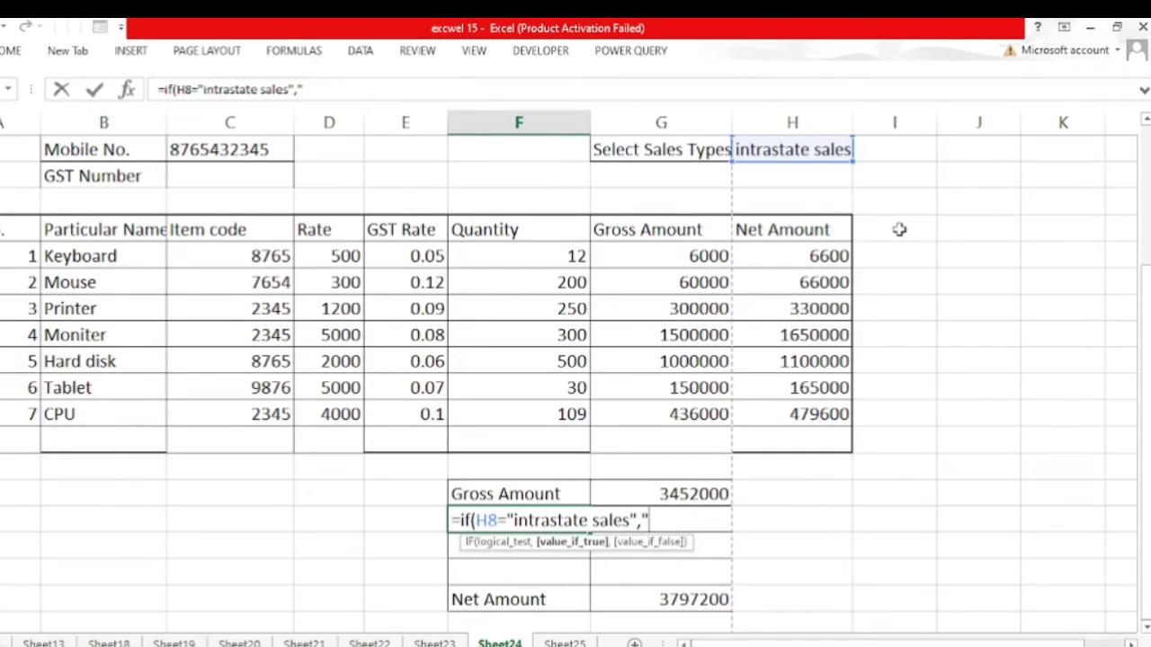
# Complete the IF formula with "IGST" as the value if true and enter it.
pyautogui.write('IGS')
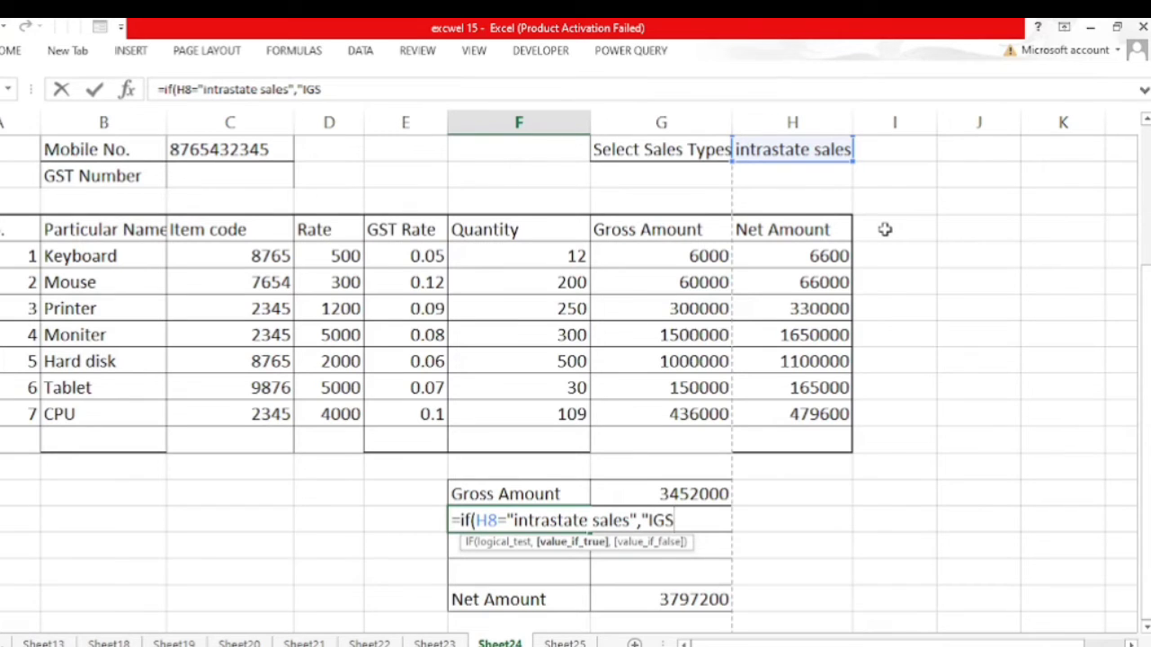
pyautogui.write('T"')
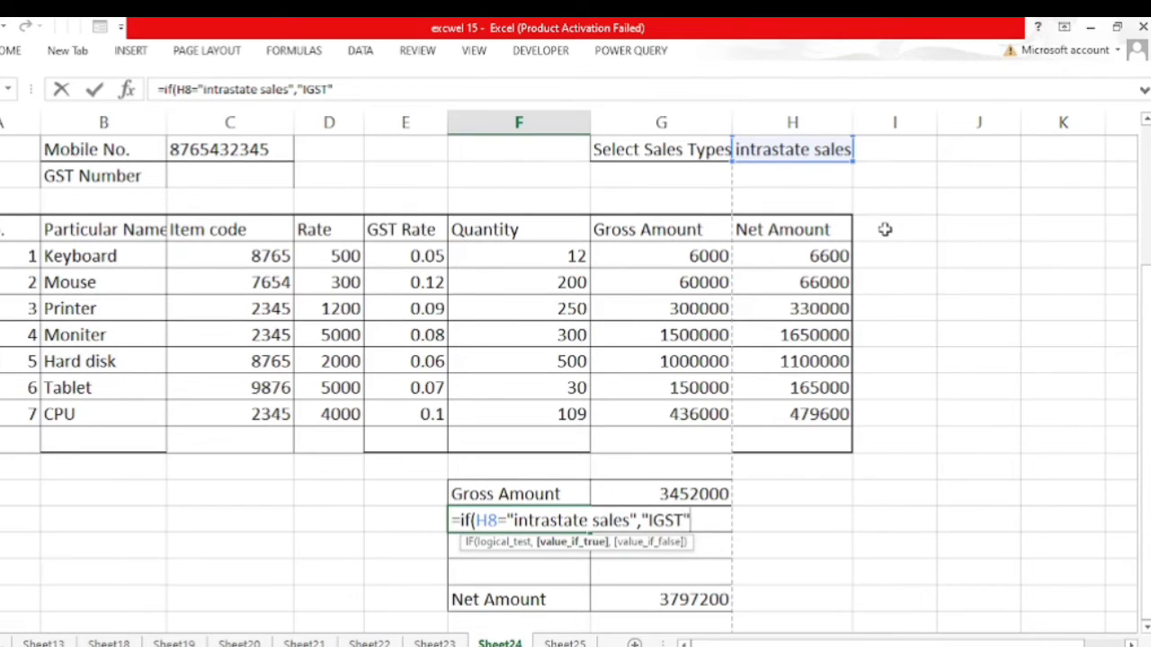
pyautogui.write(')')
pyautogui.press('Return')
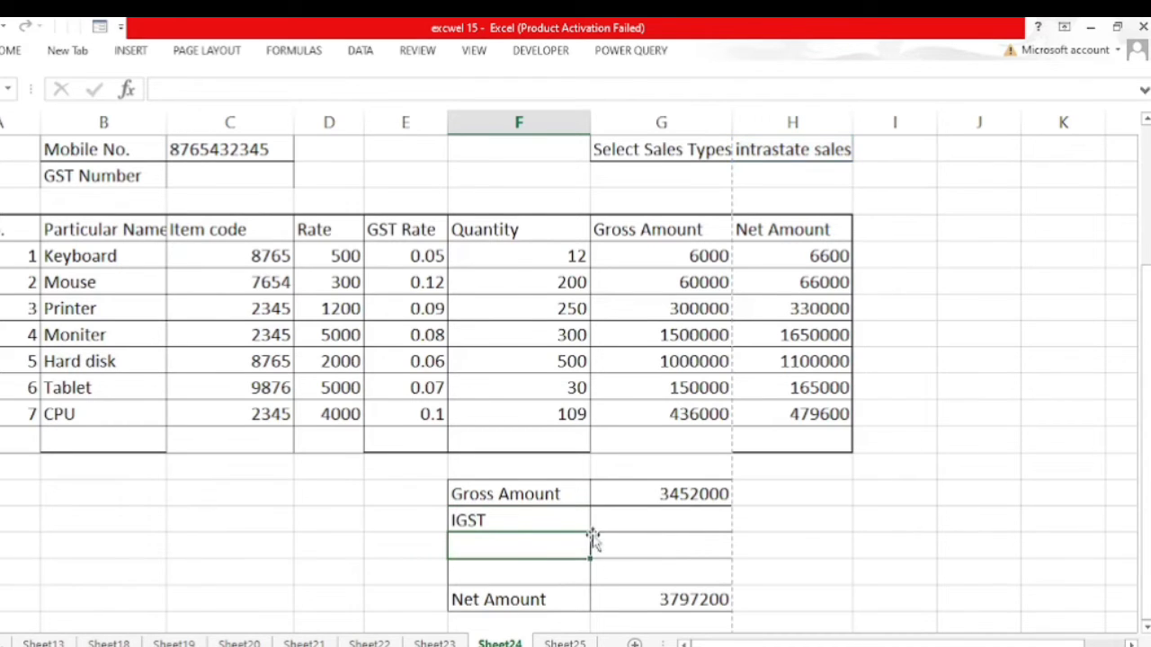
# Center the IGST label horizontally in its summary cell.
pyautogui.click(484, 517)
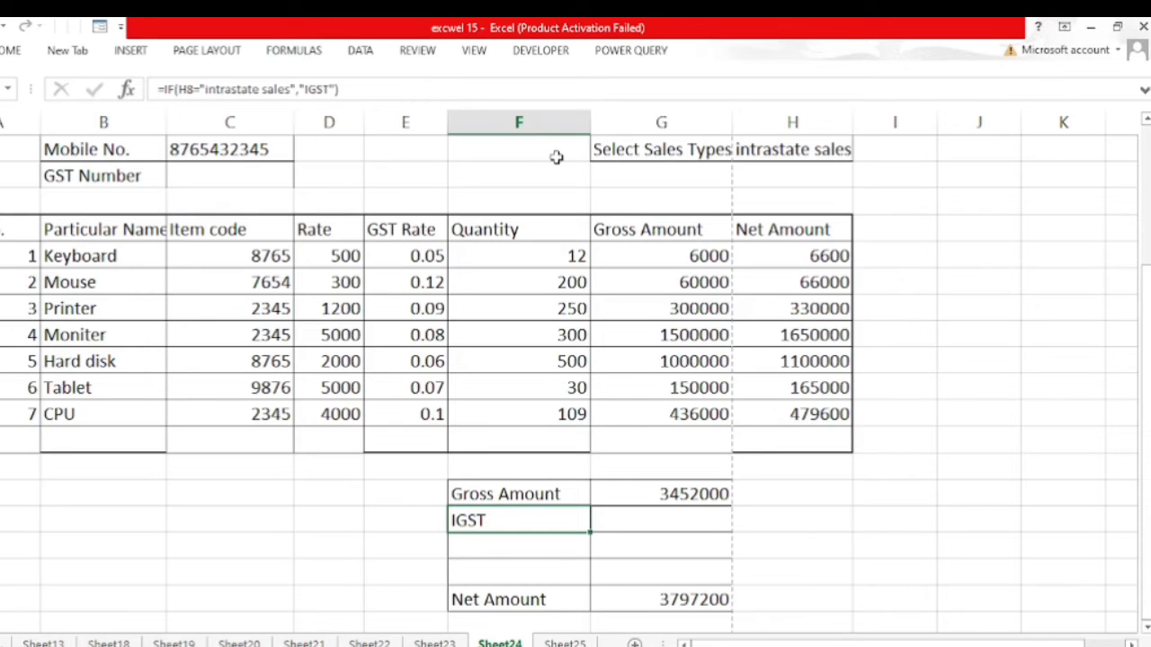
pyautogui.hotkey('ctrl', 'F1')
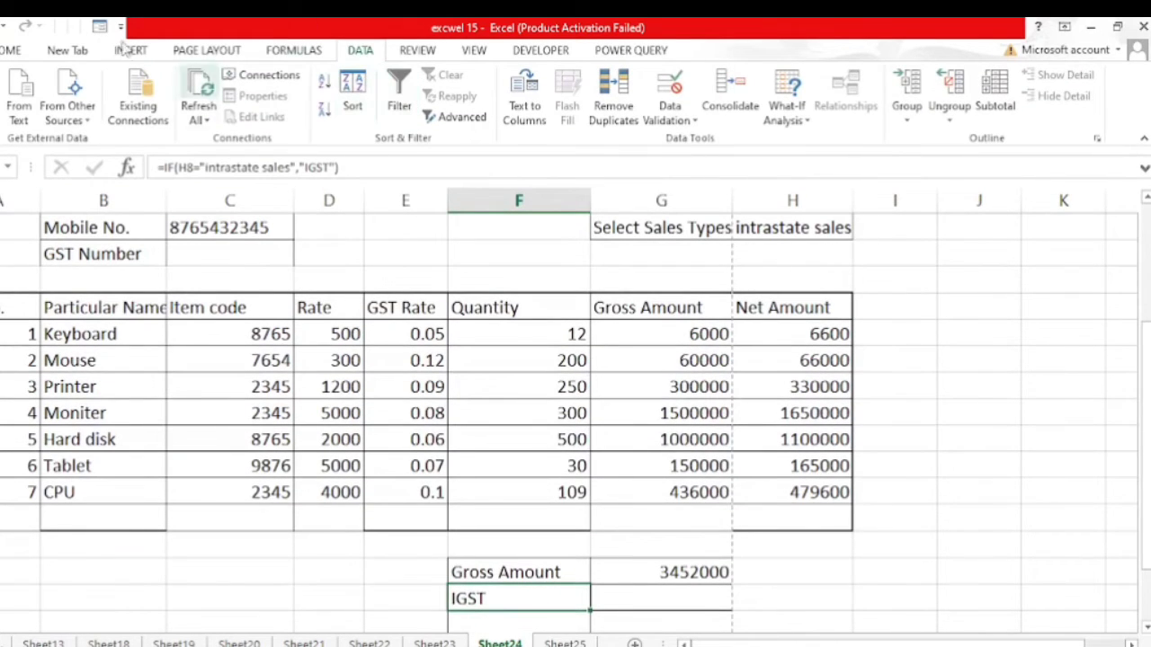
pyautogui.click(4, 54)
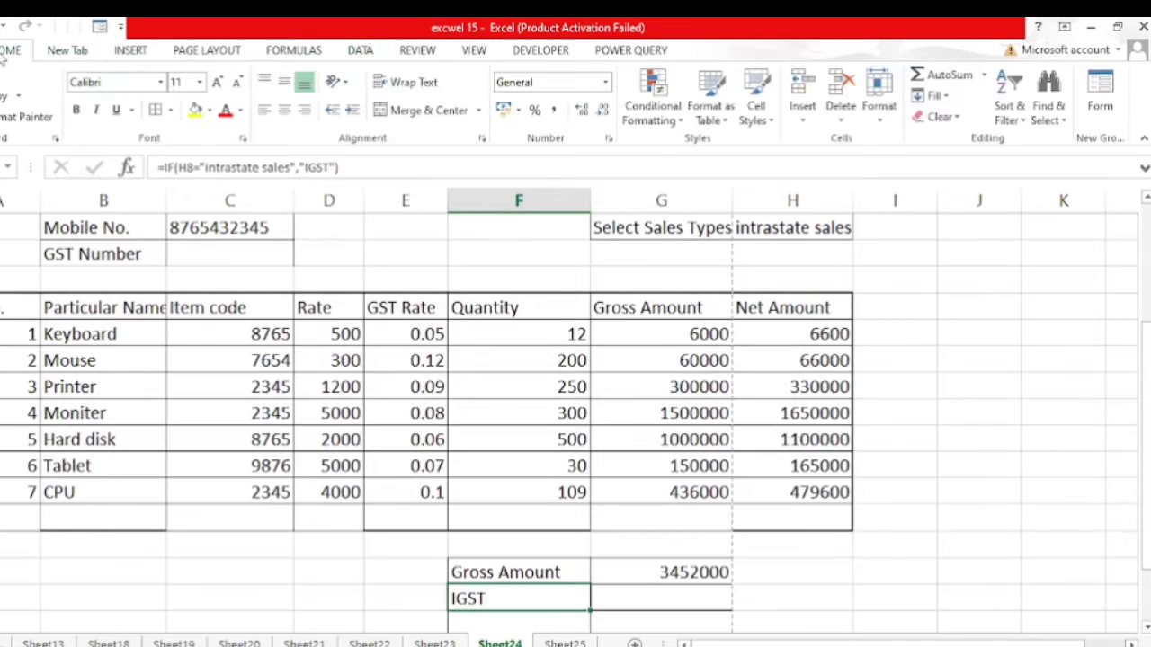
pyautogui.click(285, 110)
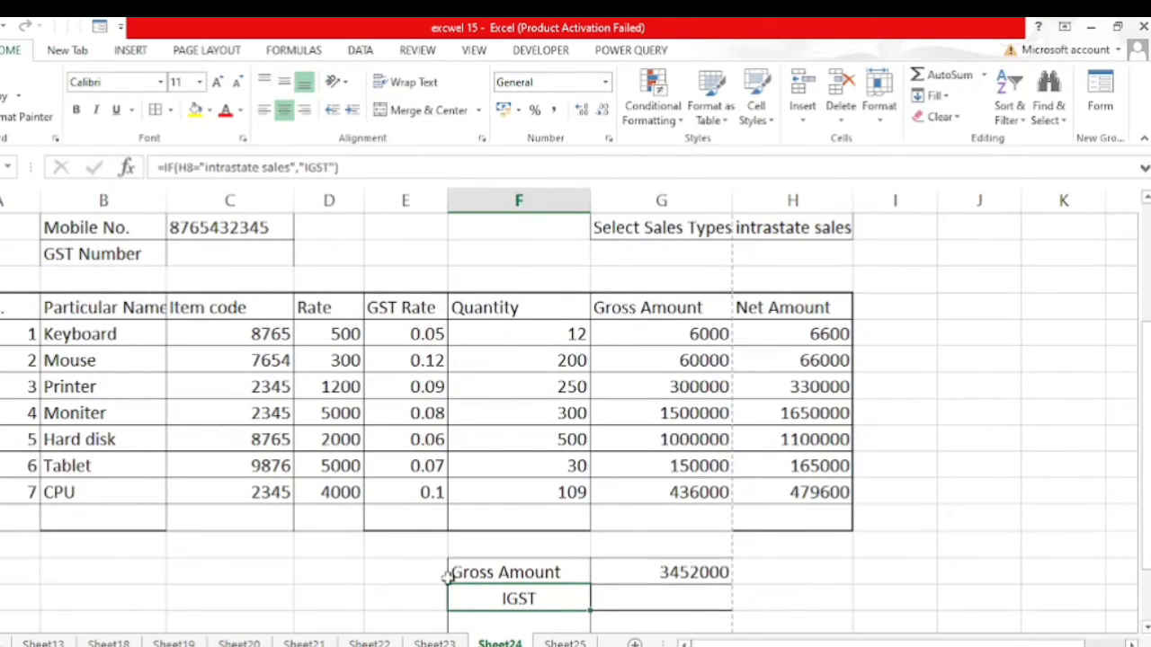
# Choose state sales in the H8 sales type dropdown and check the tax label below Gross Amount.
pyautogui.scroll(-2, 518, 598)
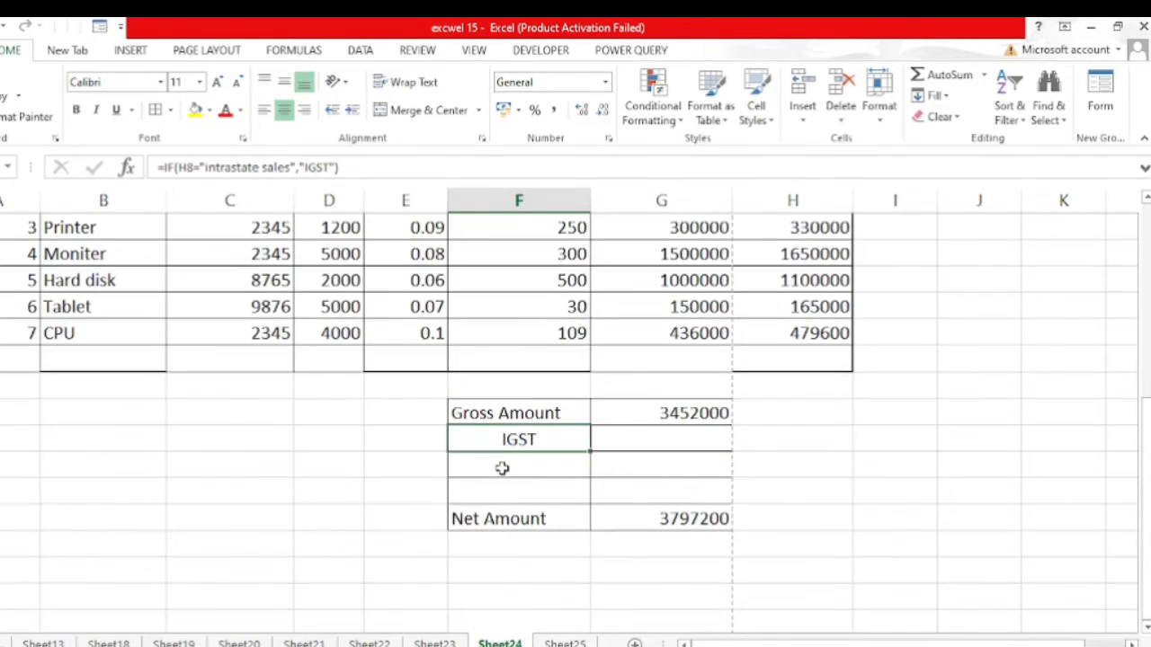
pyautogui.scroll(2, 527, 414)
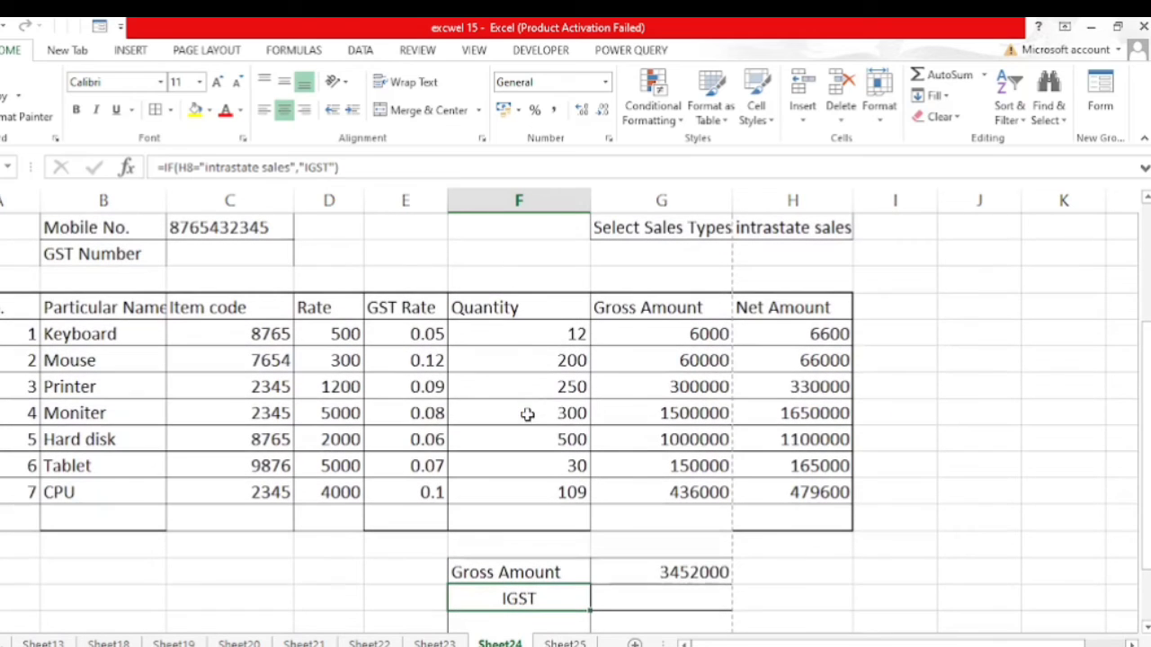
pyautogui.click(814, 227)
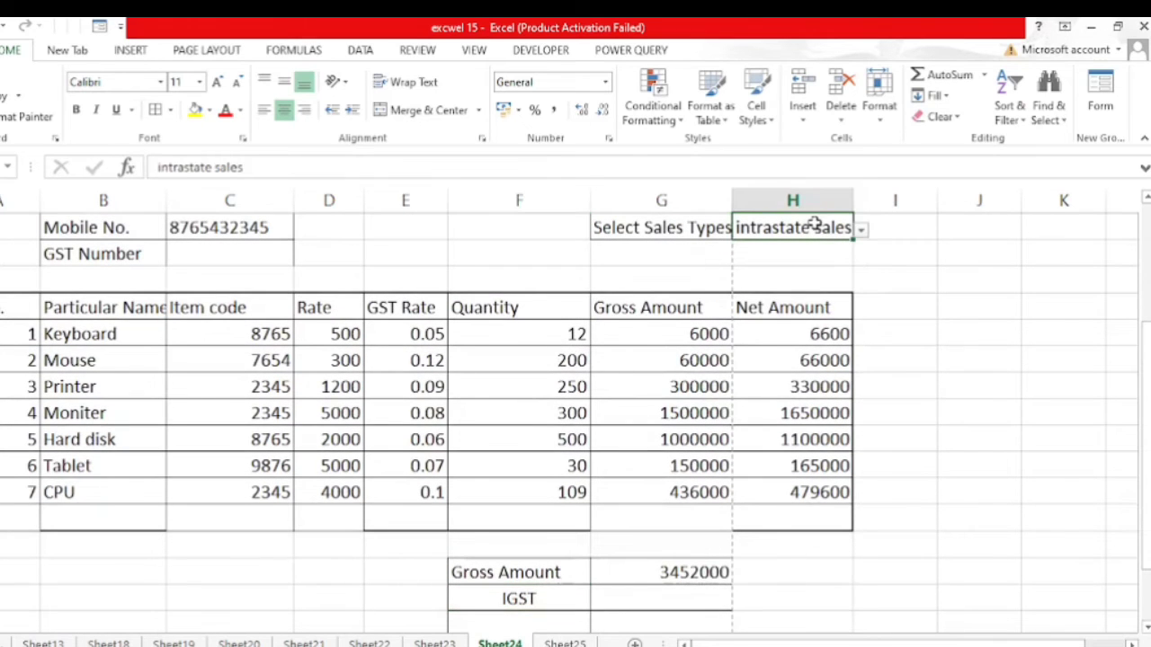
pyautogui.click(861, 233)
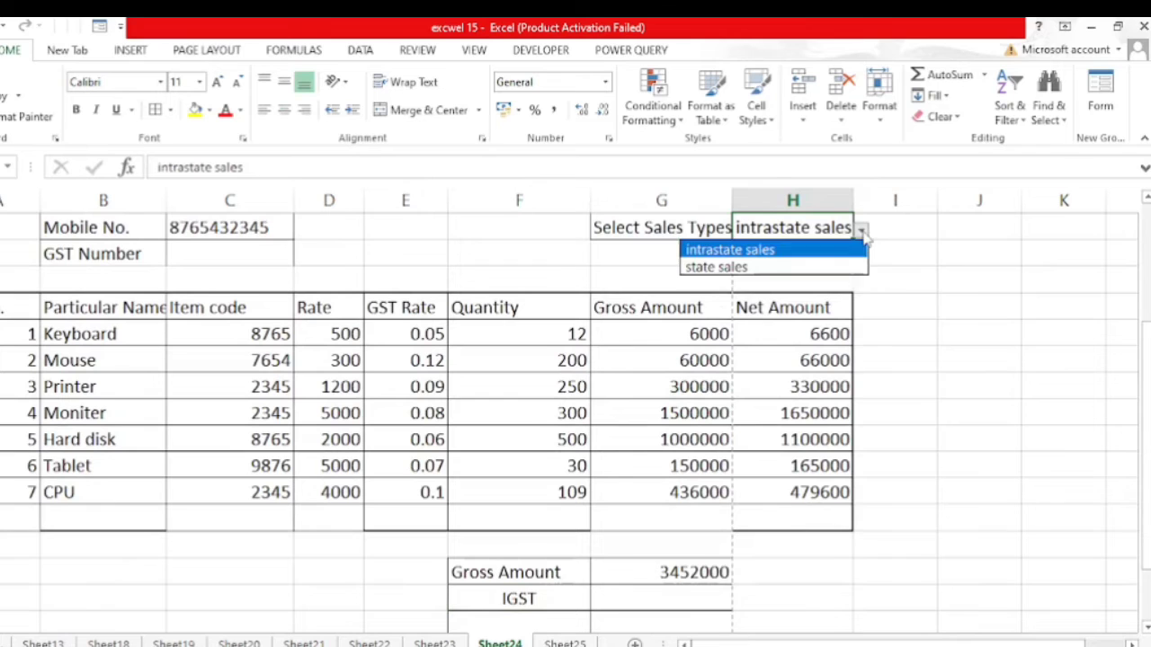
pyautogui.click(752, 261)
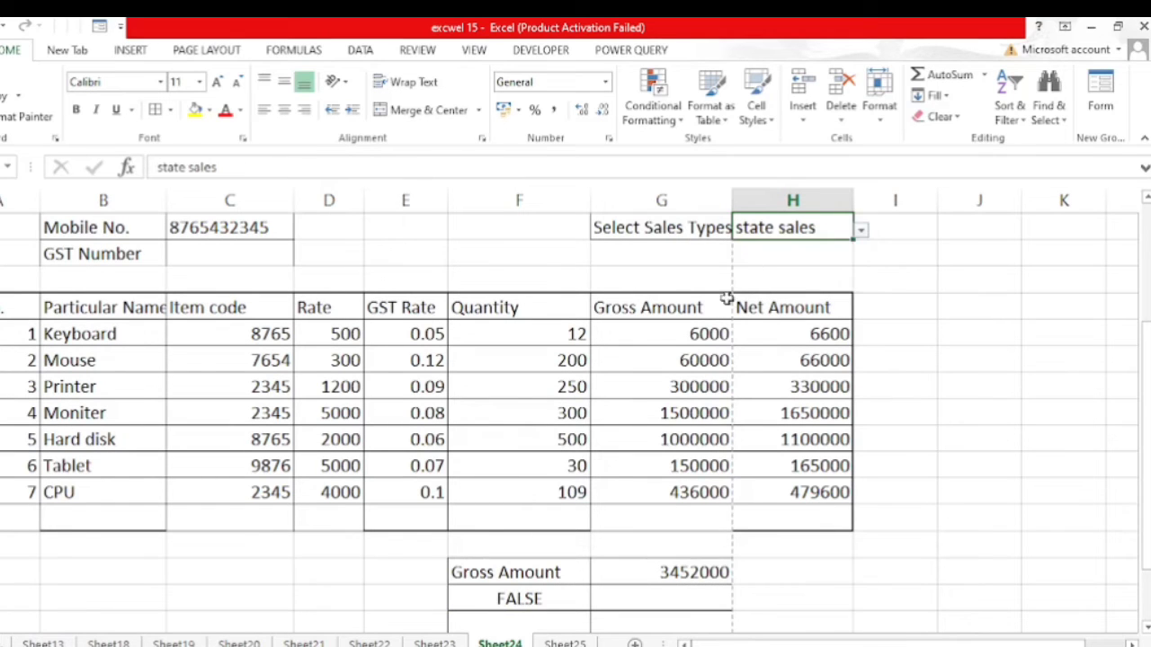
pyautogui.scroll(-1, 642, 385)
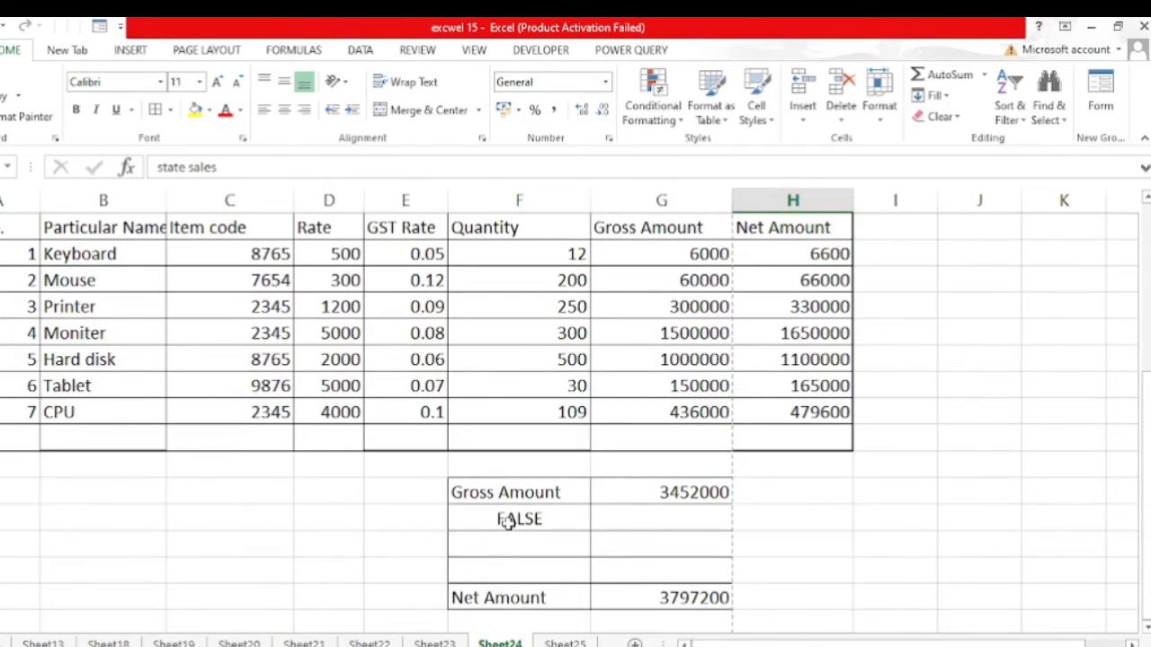
# Add a blank " " as the value if false to the IGST formula: =IF(H8="intrastate sales","IGST"," ").
pyautogui.click(506, 519)
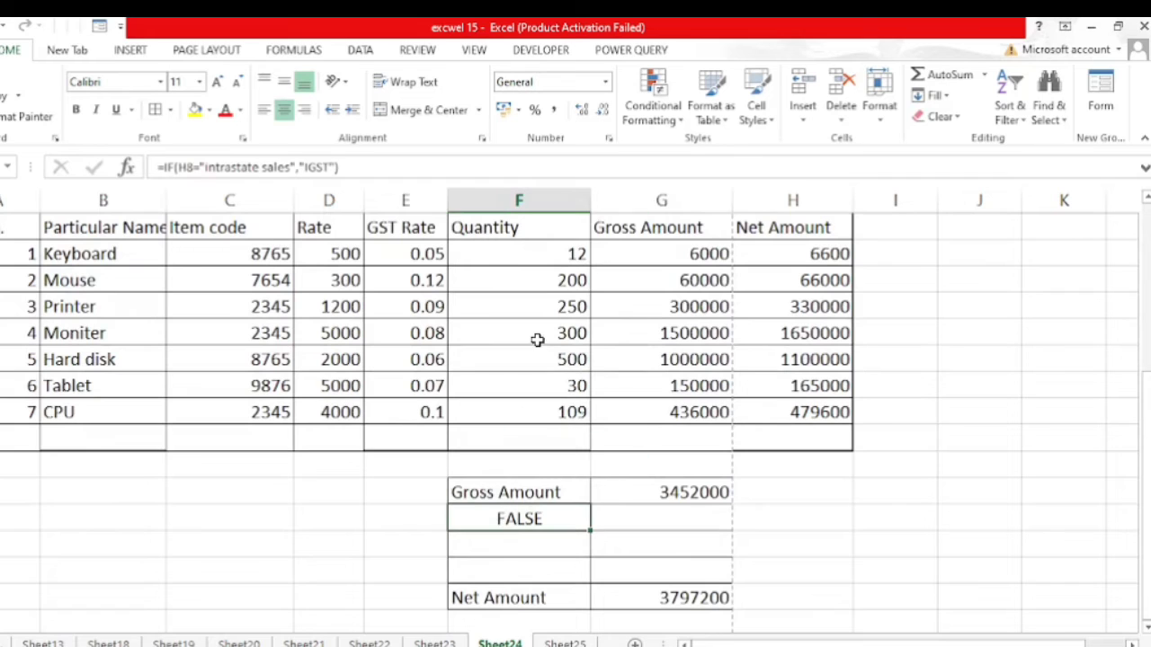
pyautogui.scroll(2, 537, 339)
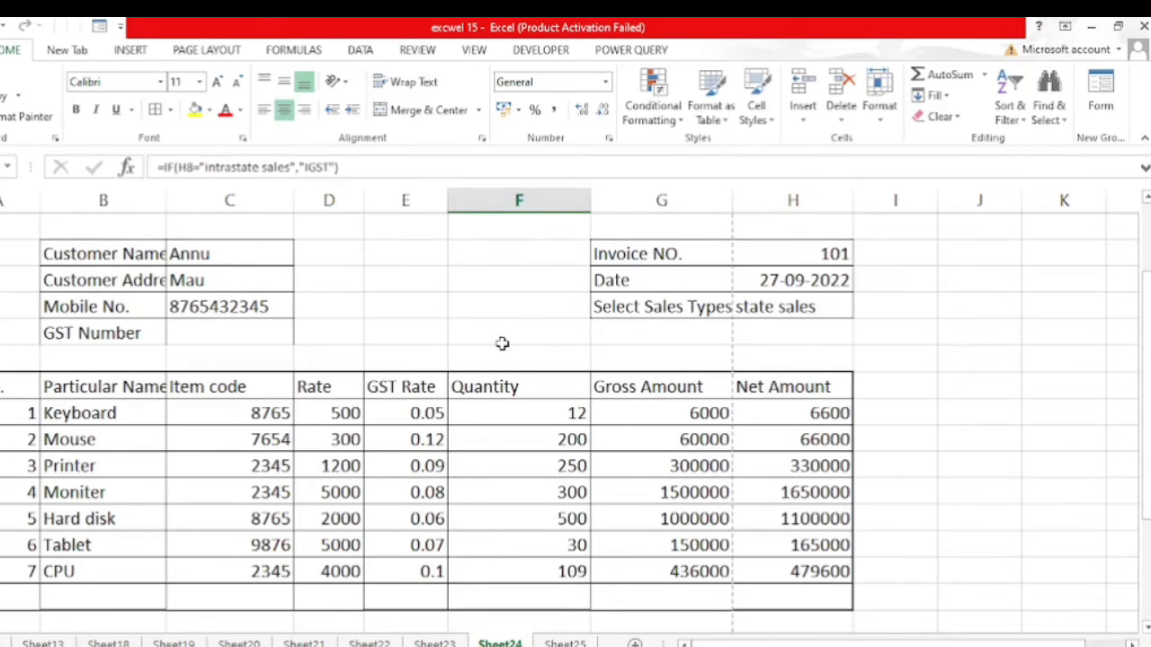
pyautogui.click(345, 169)
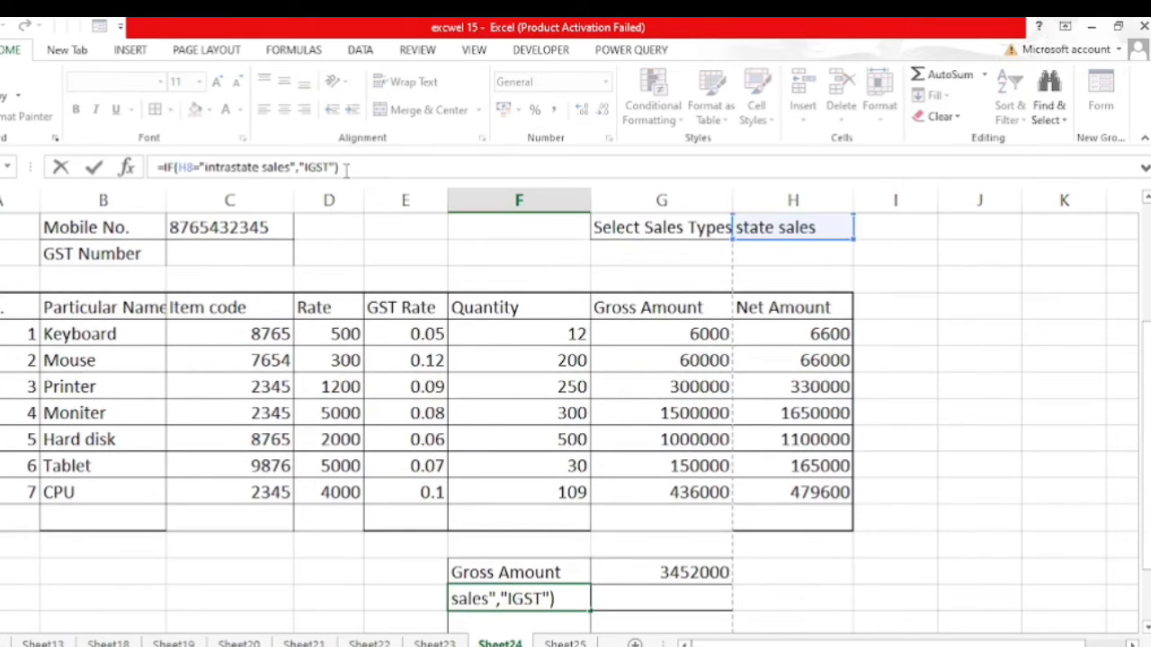
pyautogui.press('BackSpace')
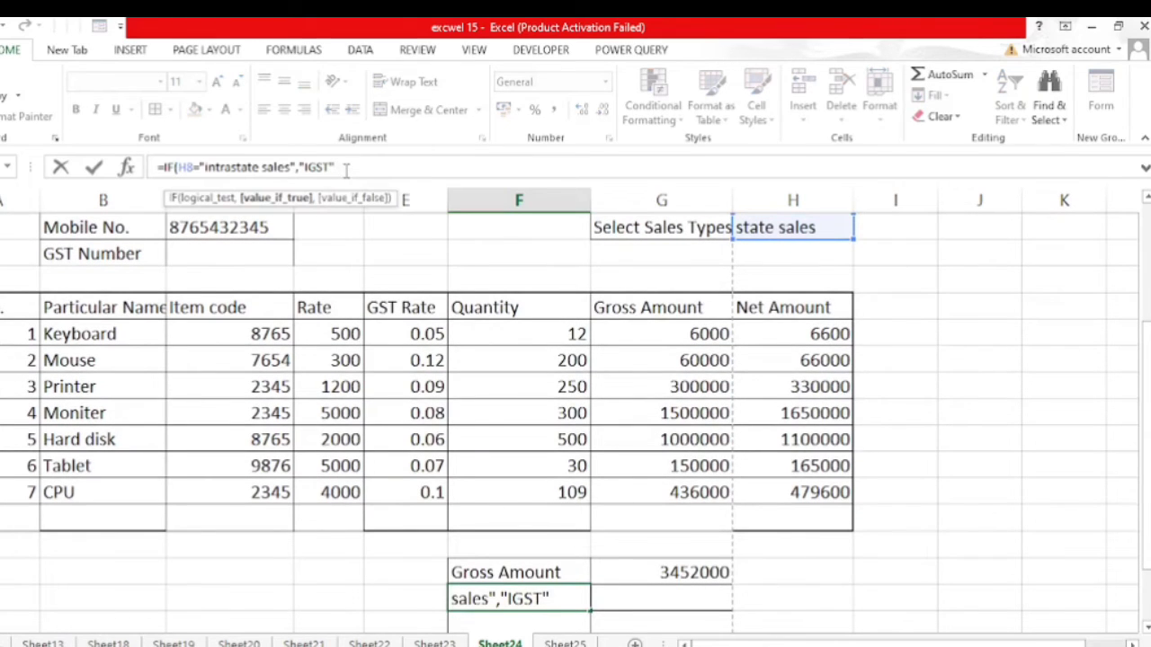
pyautogui.write(',')
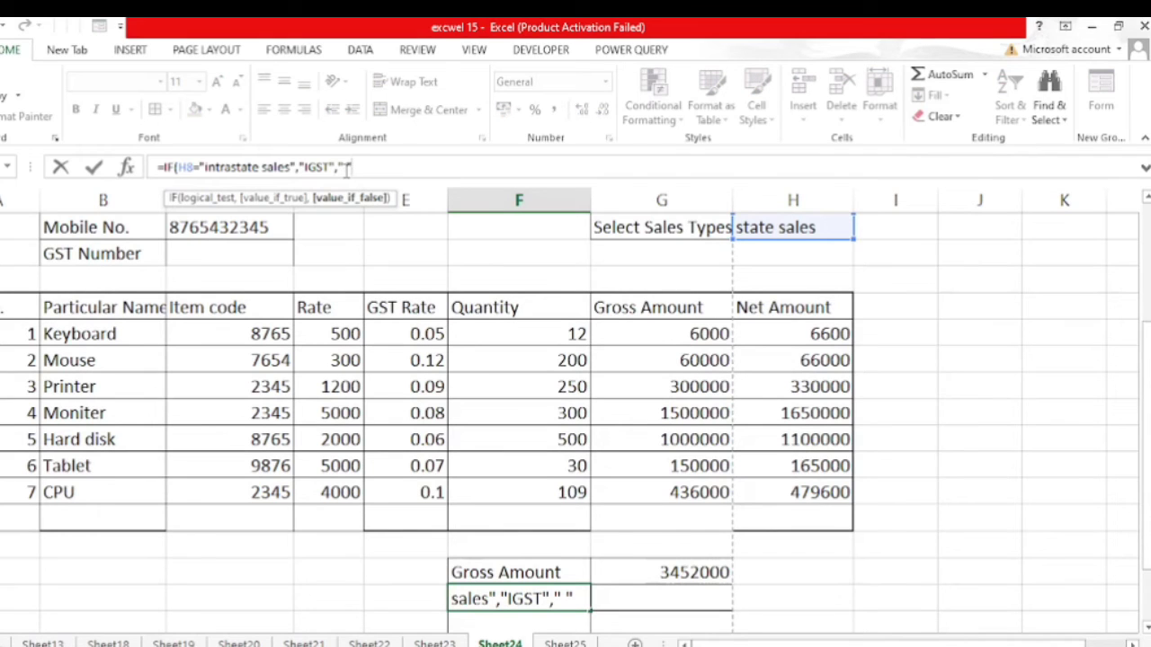
pyautogui.write(')')
pyautogui.press('Return')
pyautogui.press('Up')
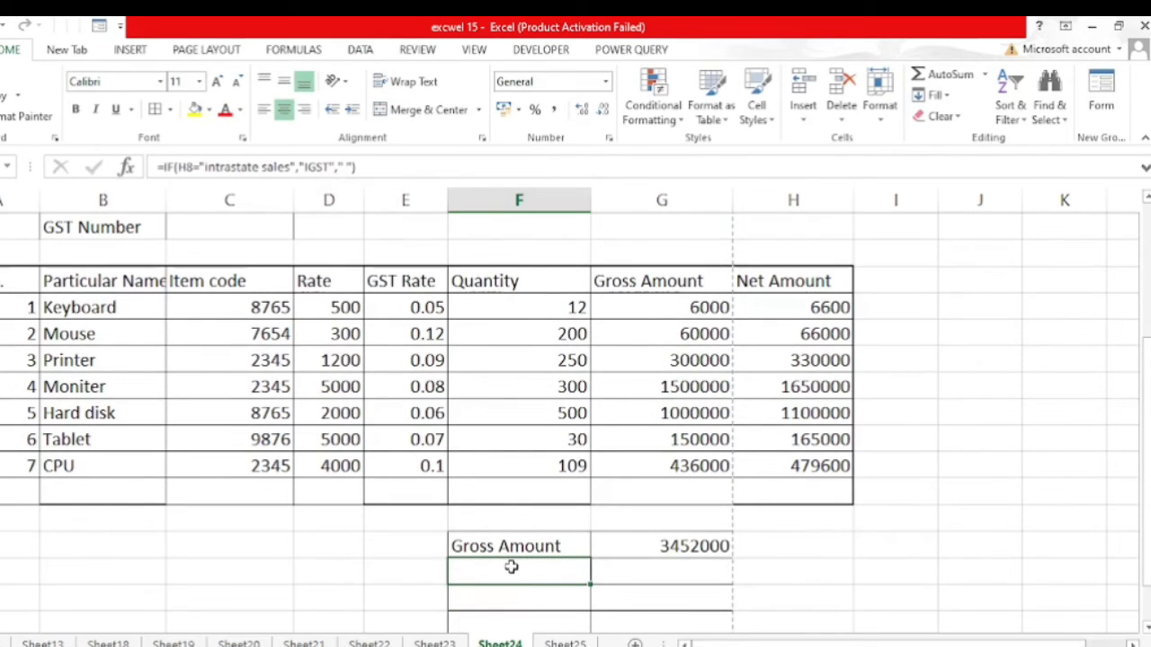
# Collapse the ribbon and zoom out until the sales type cell, item table and whole summary box fit together.
pyautogui.scroll(-1, 510, 568)
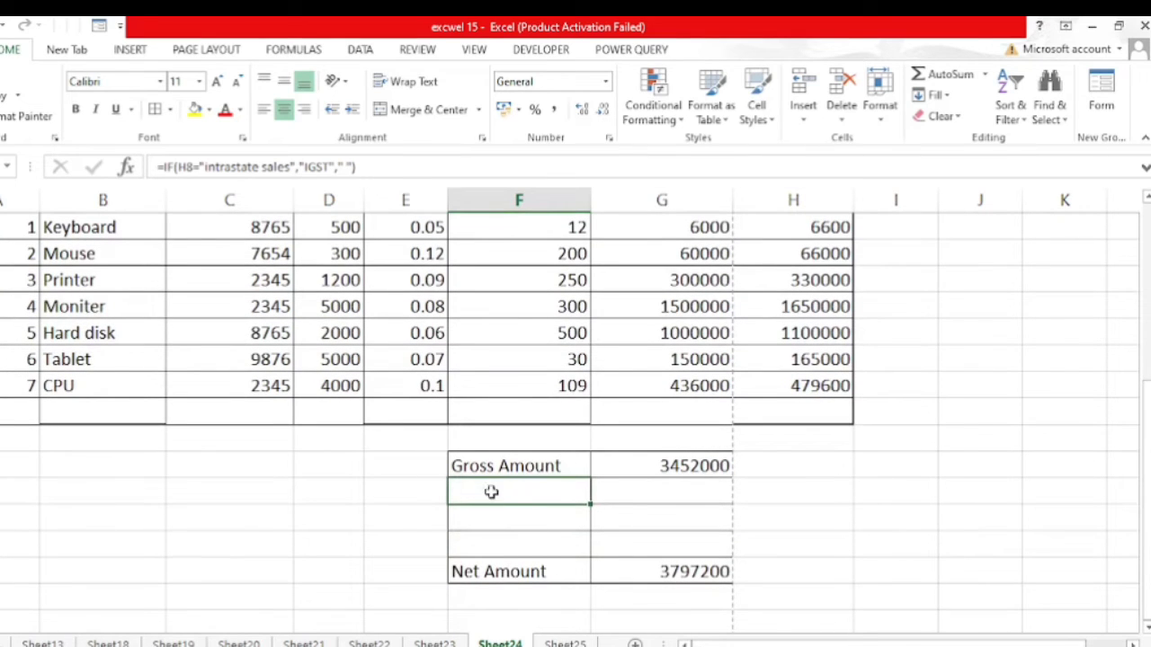
pyautogui.scroll(1, 473, 444)
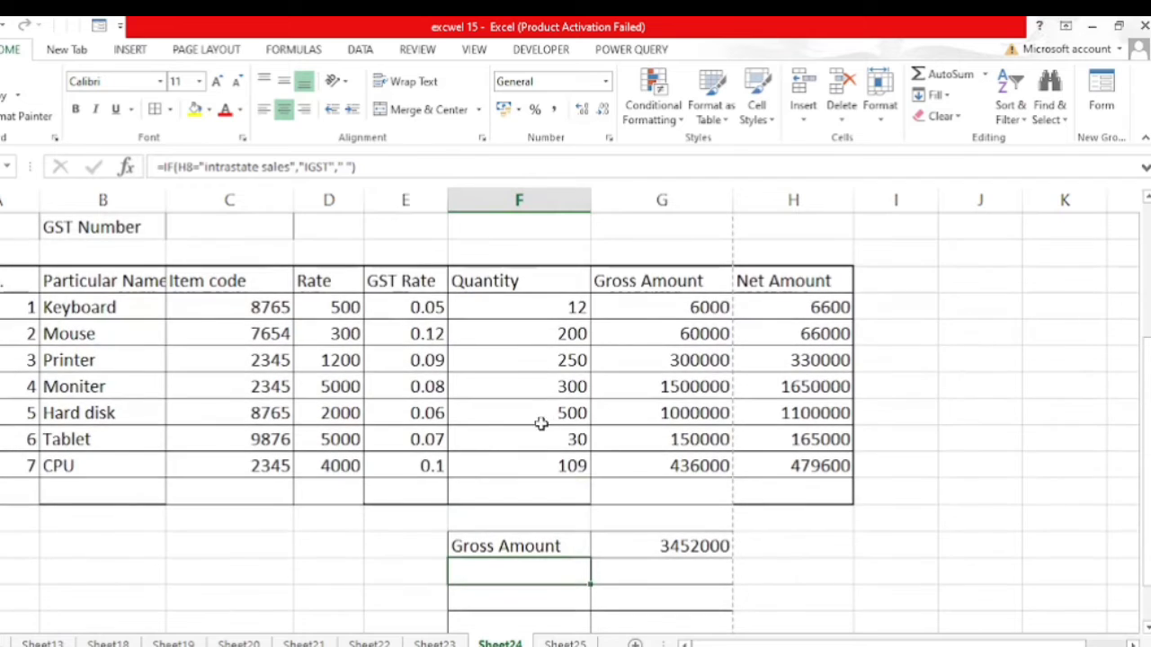
pyautogui.scroll(1, 542, 423)
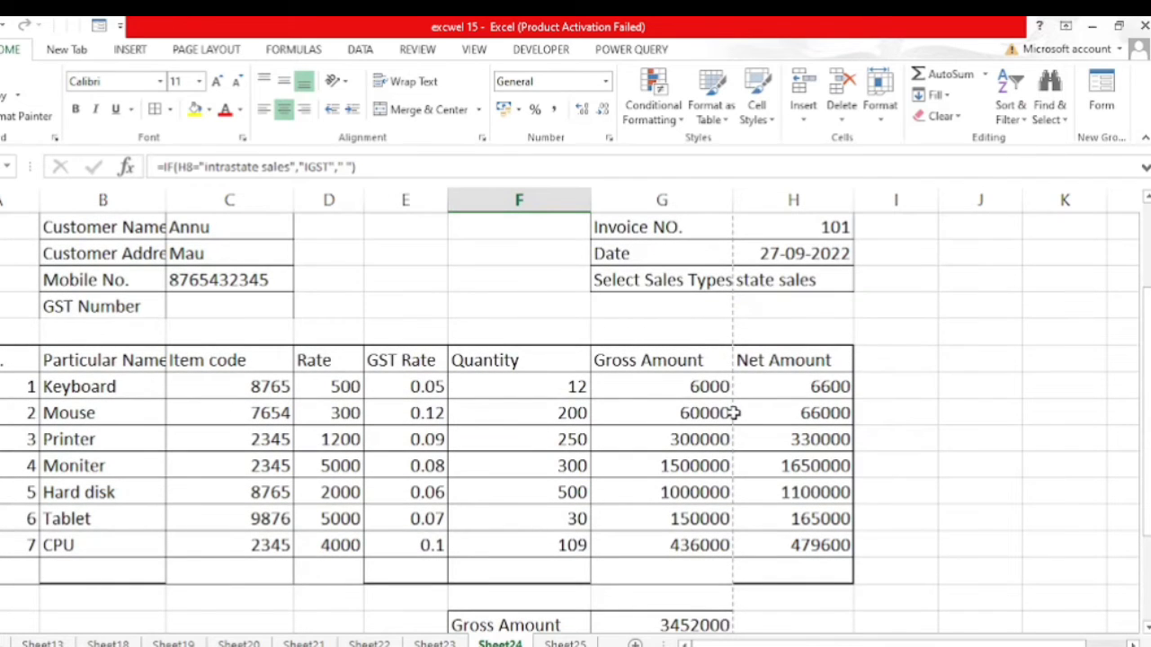
pyautogui.scroll(-1, 730, 415)
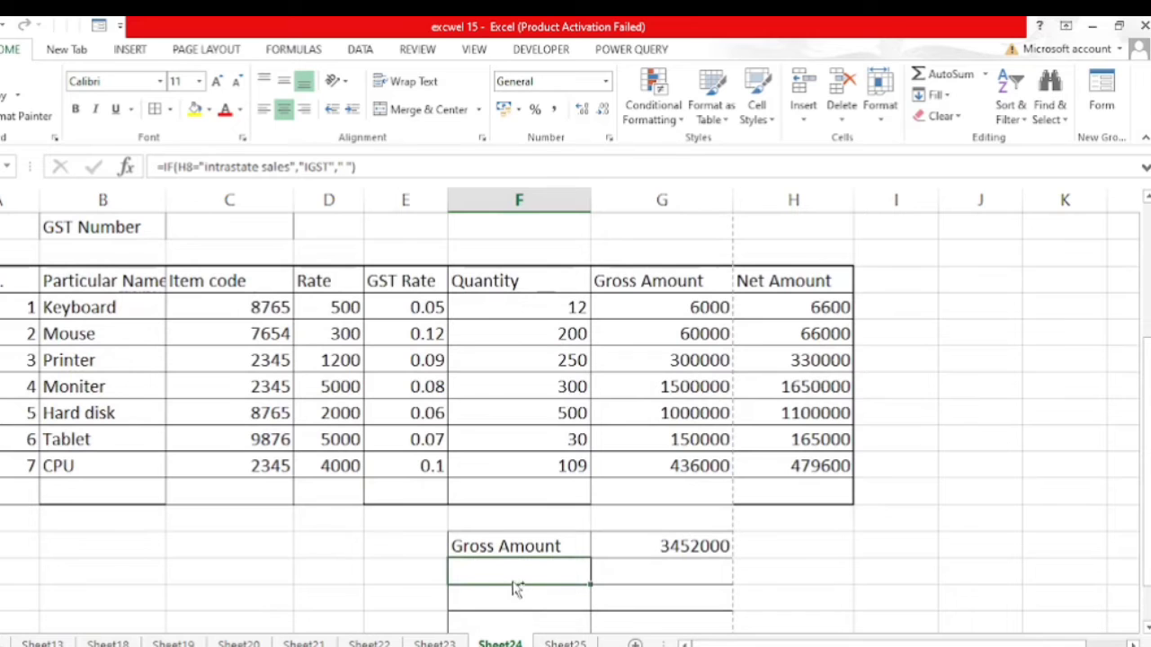
pyautogui.hotkey('ctrl', 'F1')
pyautogui.scroll(3, 596, 583)
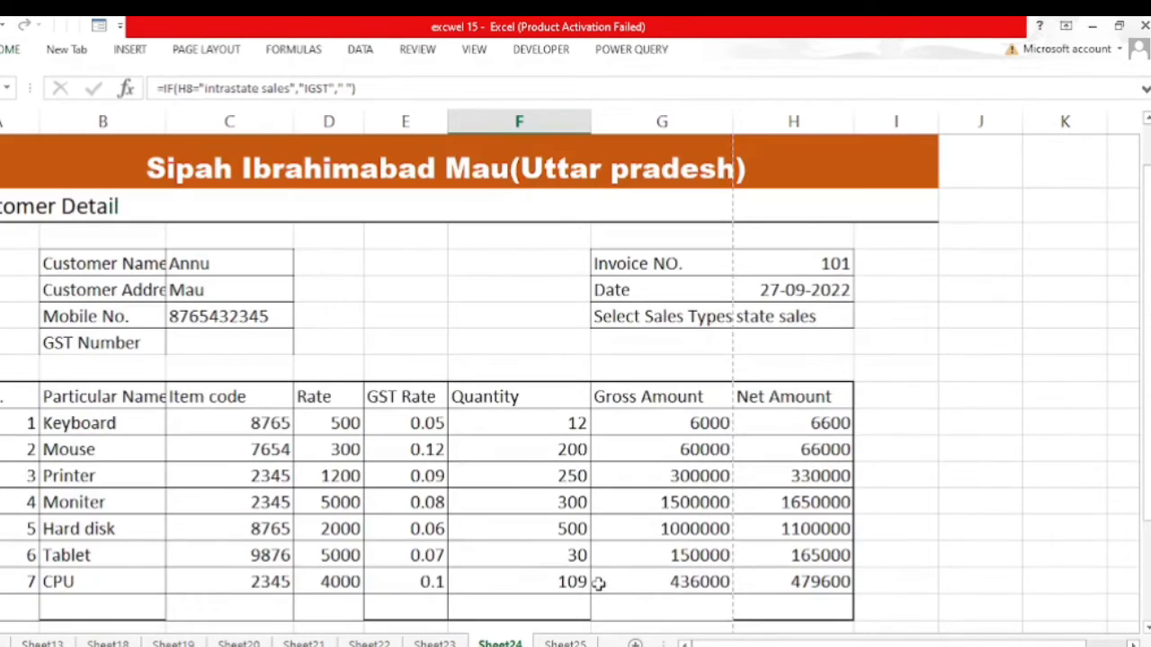
pyautogui.scroll(-1, 635, 591)
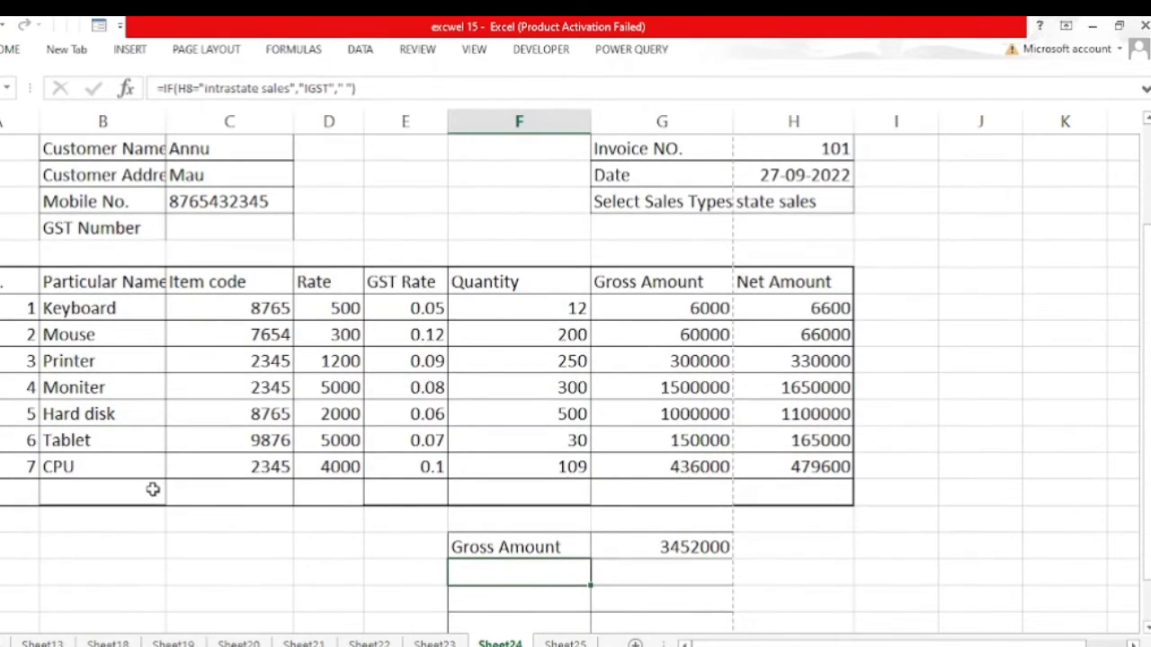
pyautogui.keyDown('ctrl'); pyautogui.scroll(-3, 513, 432); pyautogui.keyUp('ctrl')
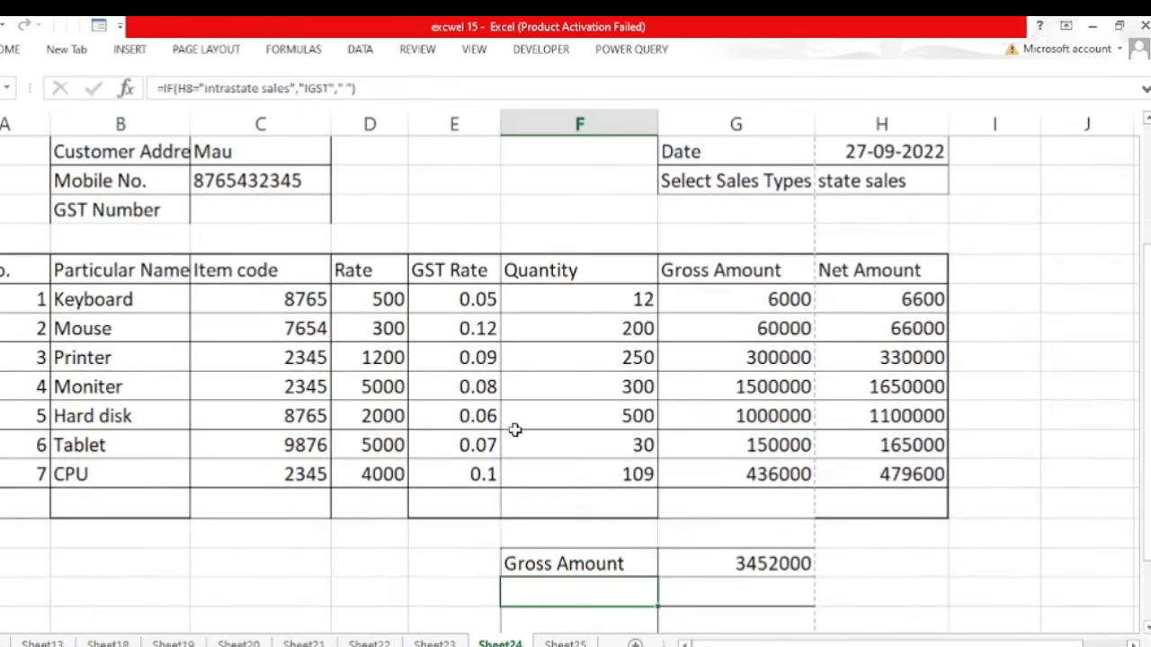
pyautogui.keyDown('ctrl'); pyautogui.scroll(2, 513, 432); pyautogui.keyUp('ctrl')
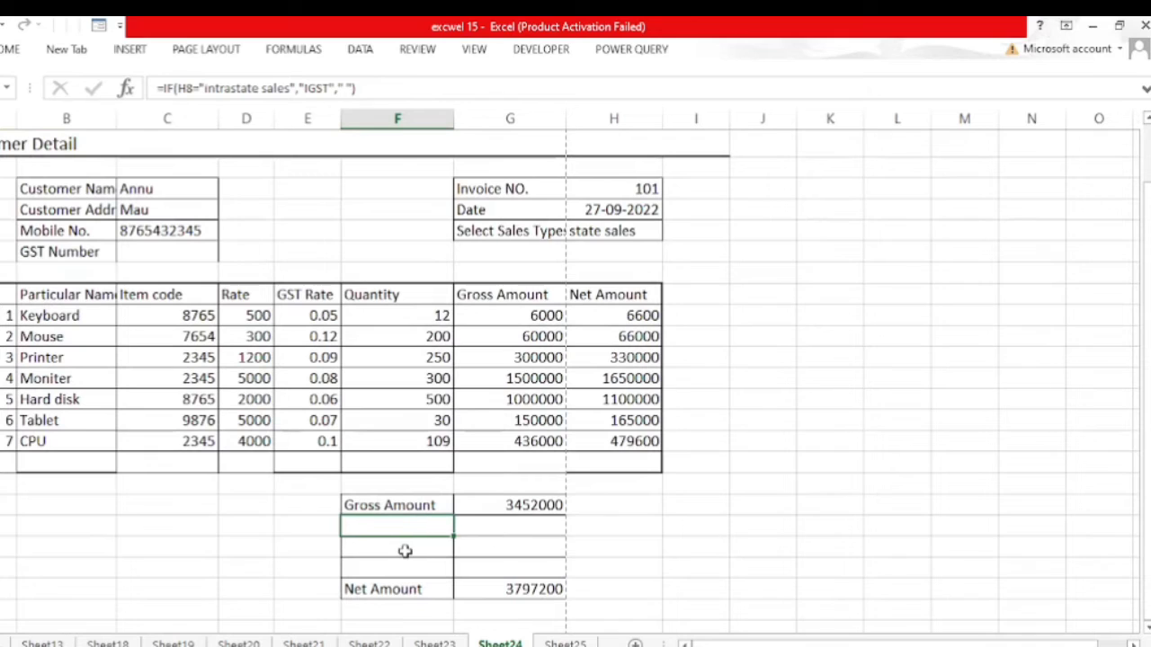
# Enter =IF(H8="state sales","CGST"," ") in the second cell below the summary's Gross Amount label.
pyautogui.click(400, 548)
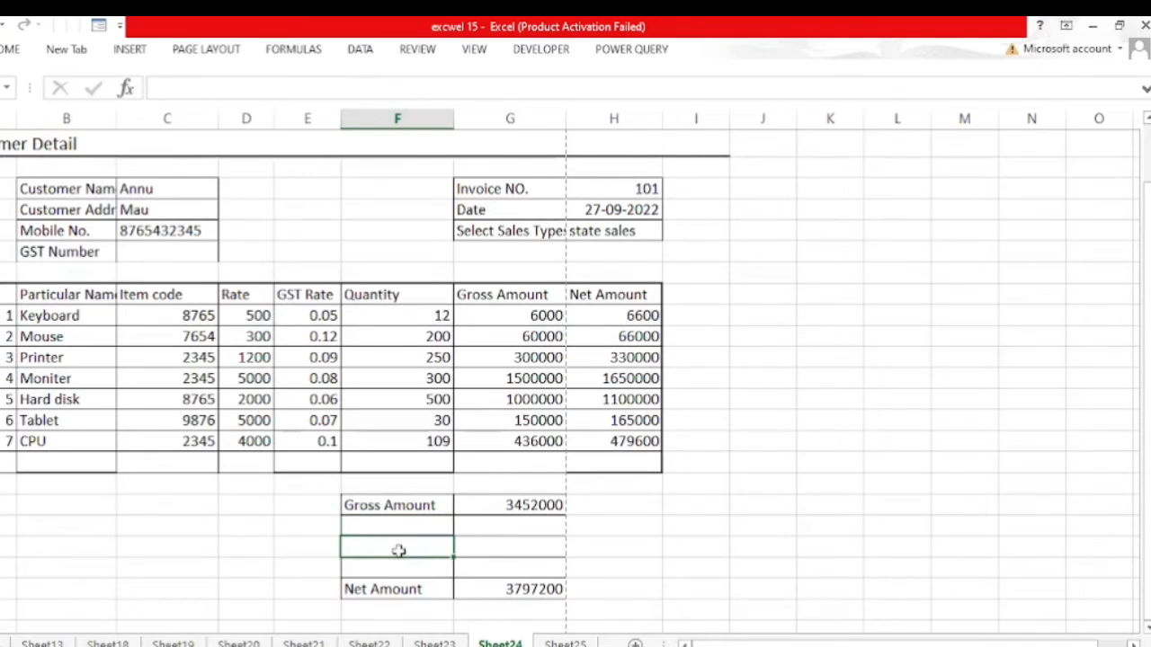
pyautogui.write('=i')
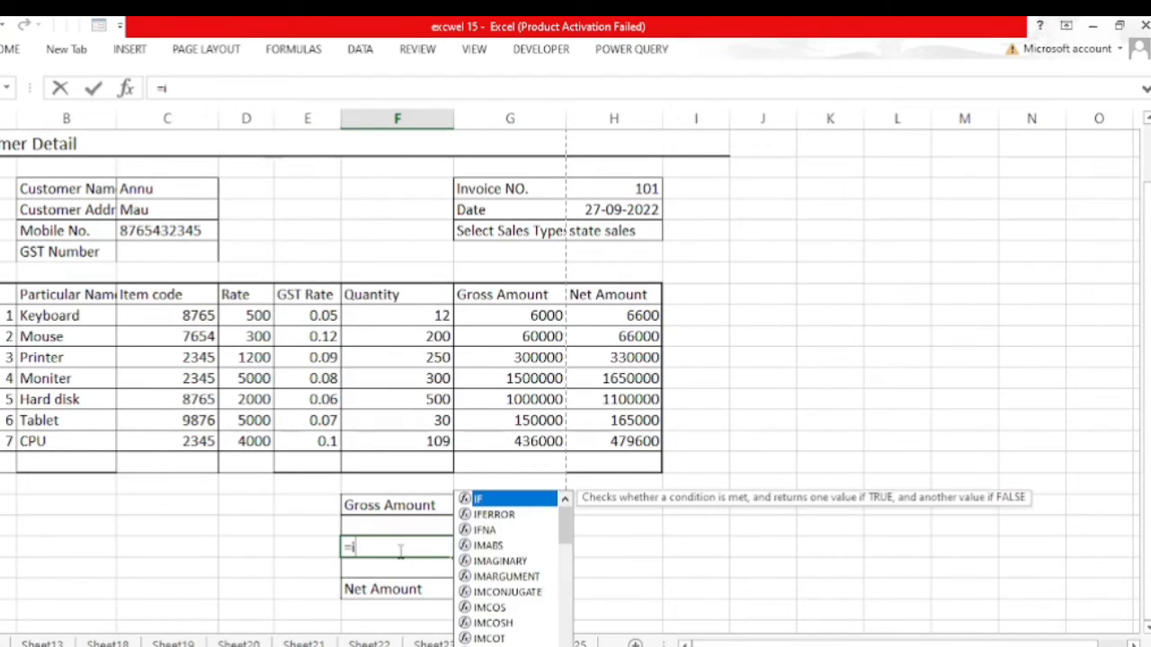
pyautogui.write('f(')
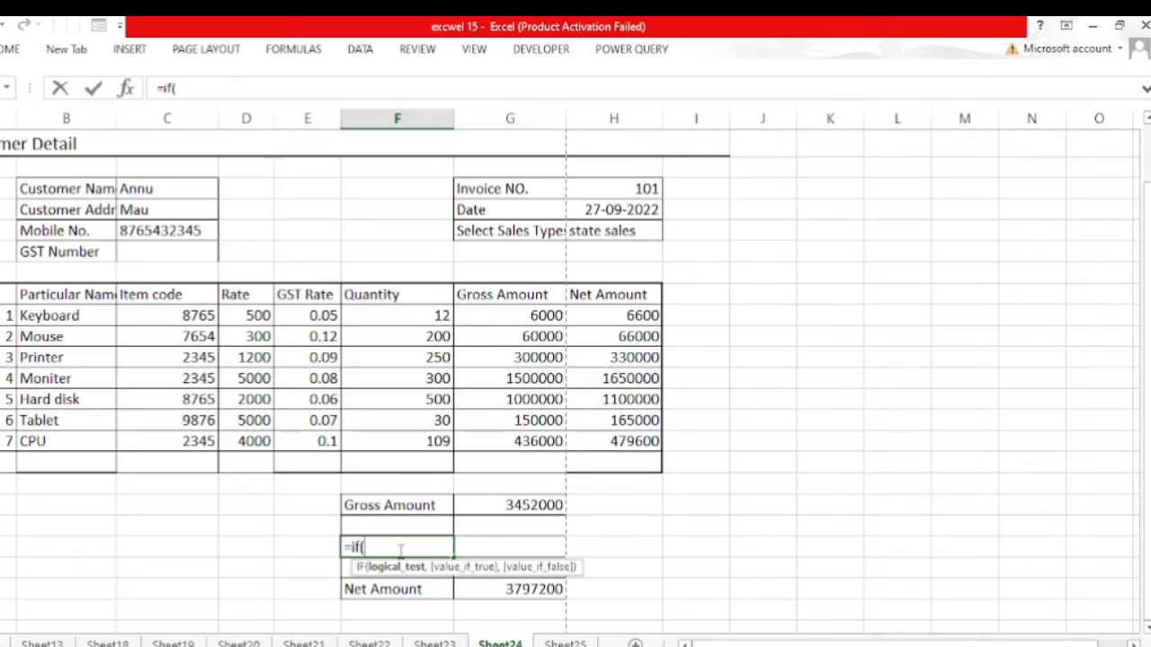
pyautogui.click(602, 232)
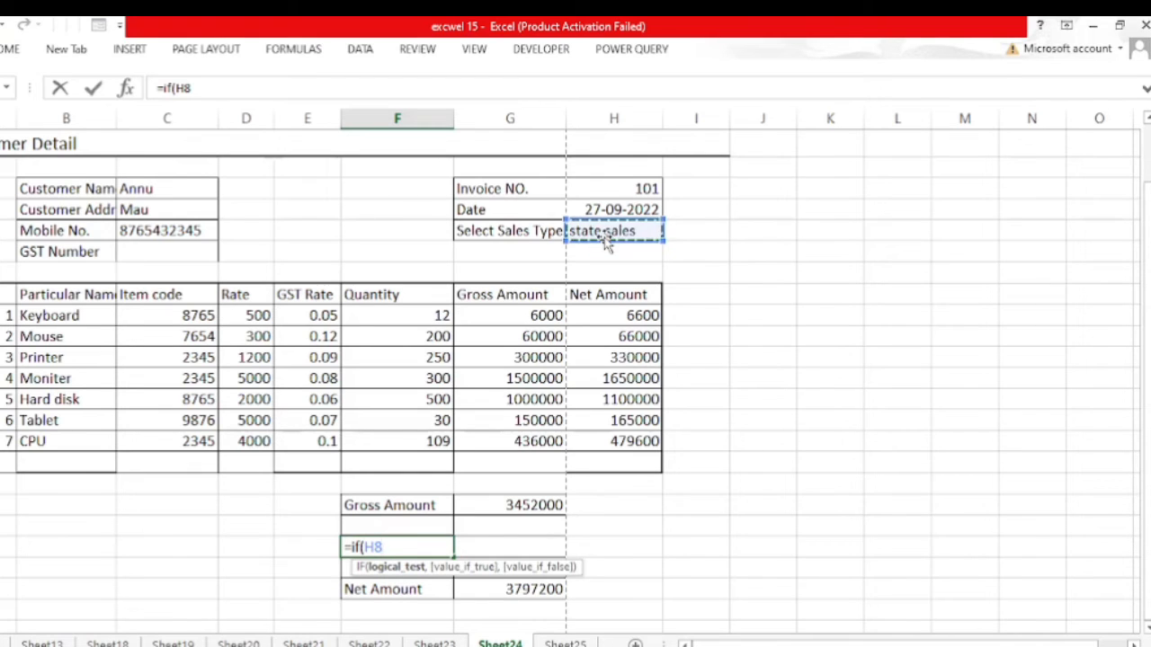
pyautogui.write('="state sales')
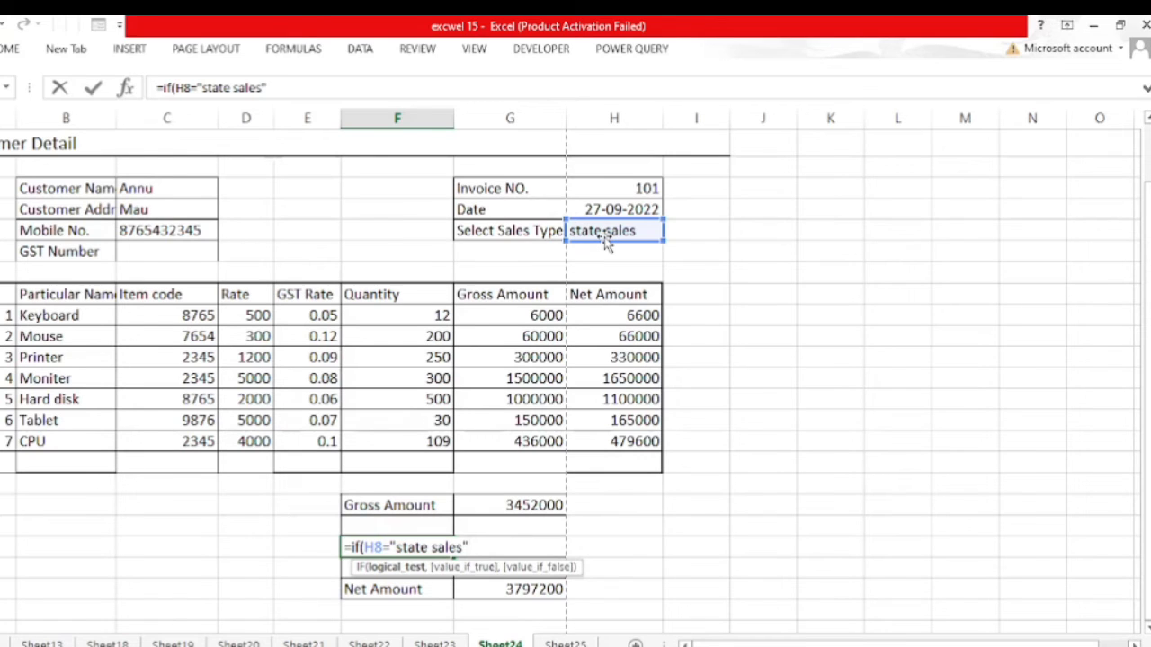
pyautogui.write(',')
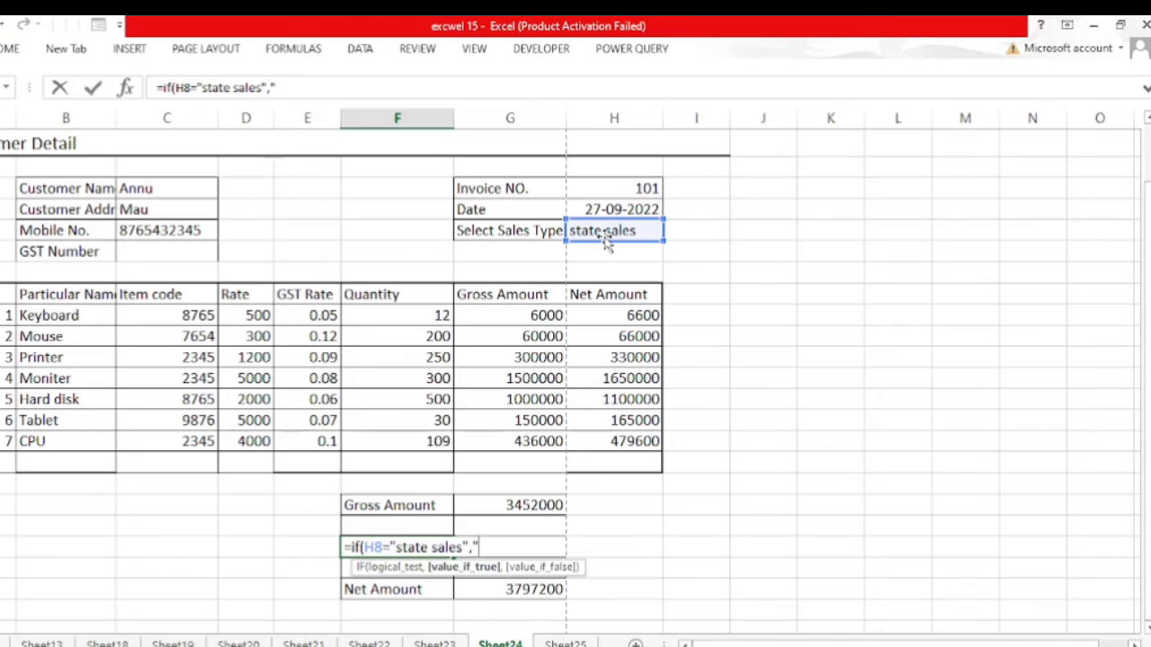
pyautogui.write('"CGST",')
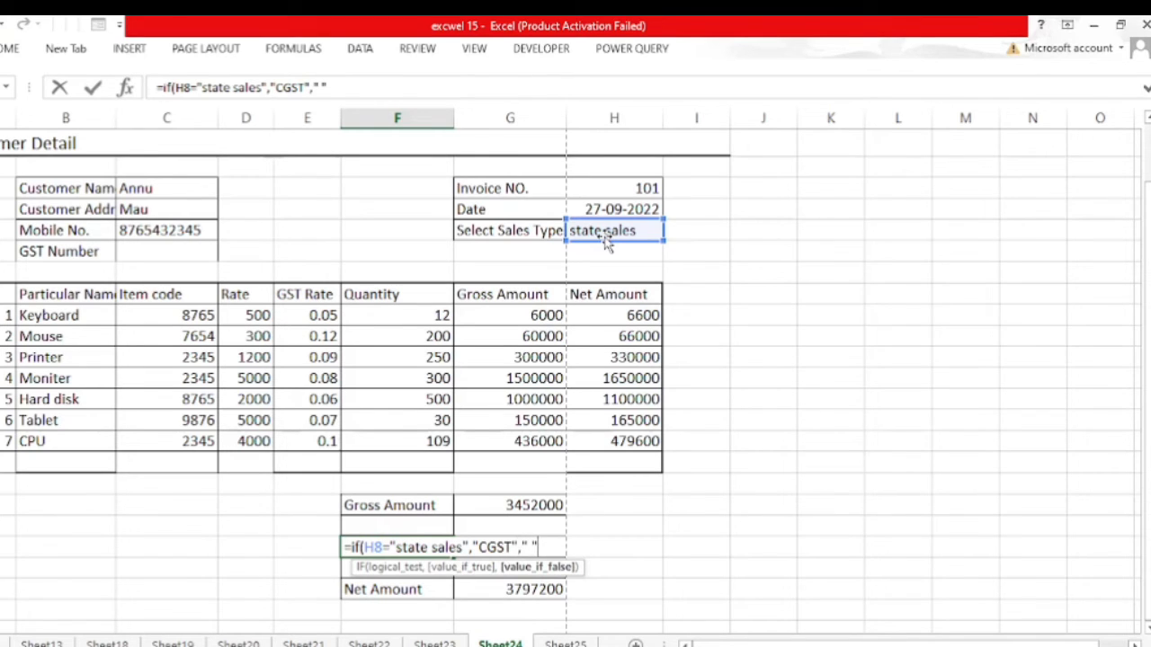
pyautogui.write('" ")')
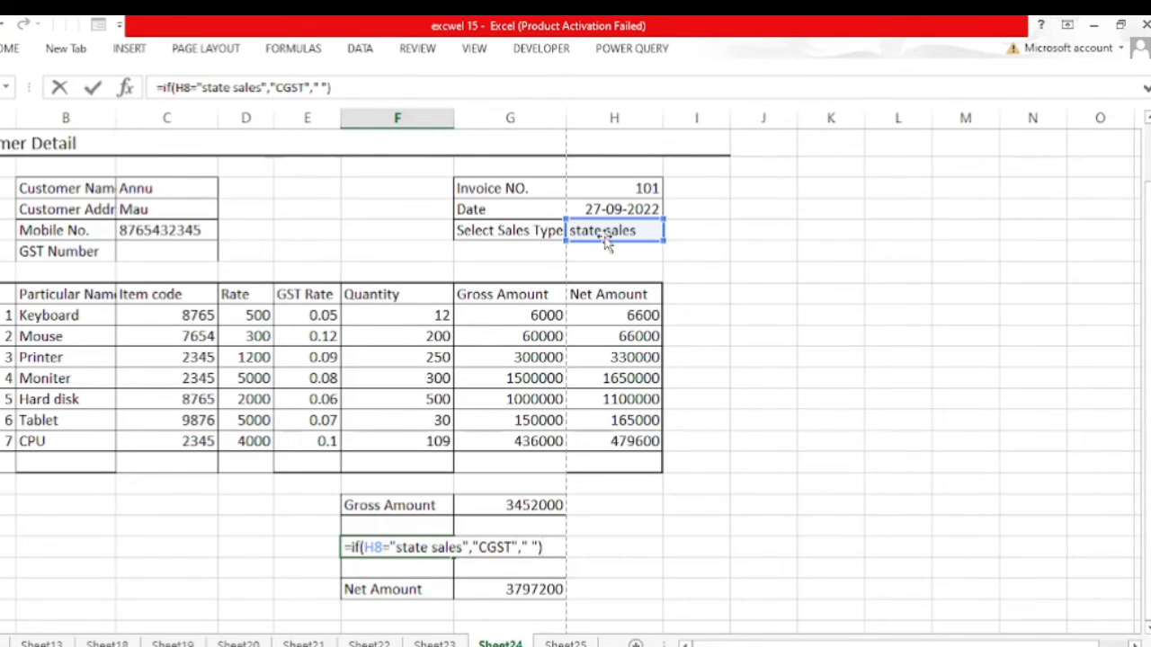
pyautogui.press('Return')
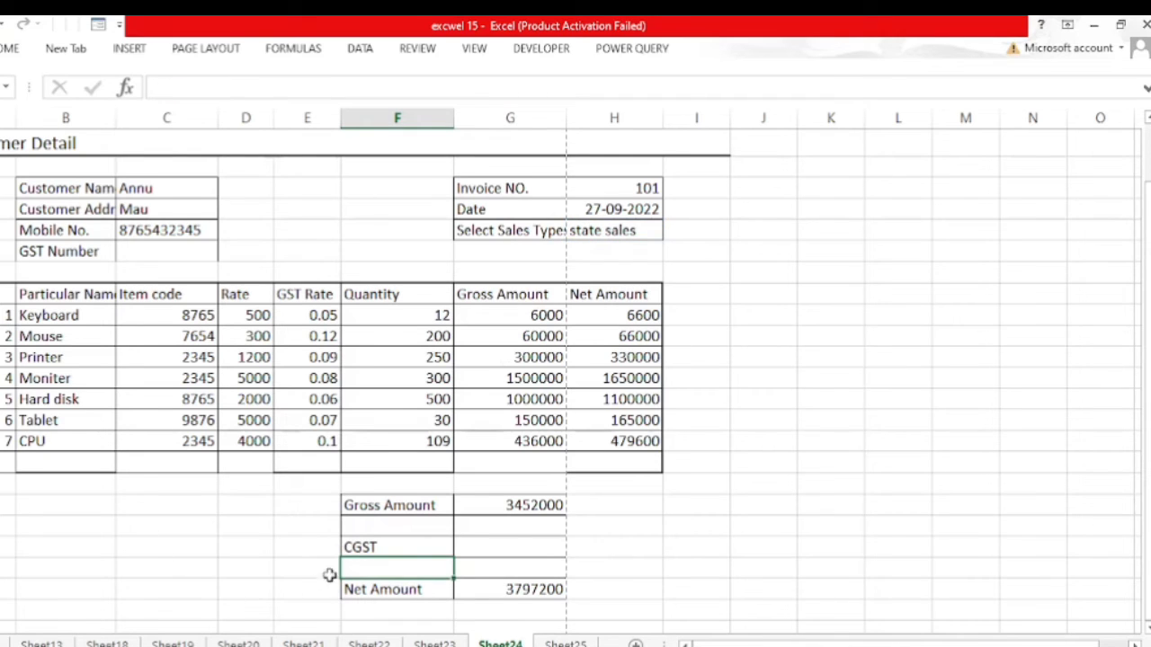
# Re-enter the CGST formula and enter =IF(H8="state sales","SGST"," ") in the cell directly below it.
pyautogui.click(364, 550)
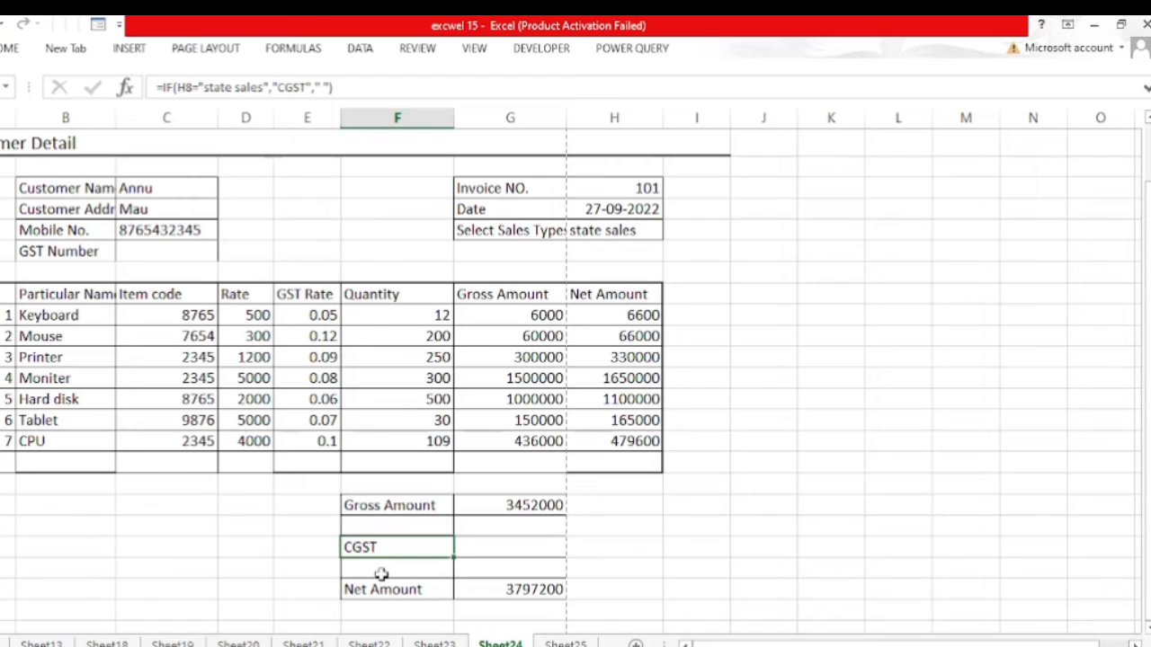
pyautogui.write('=')
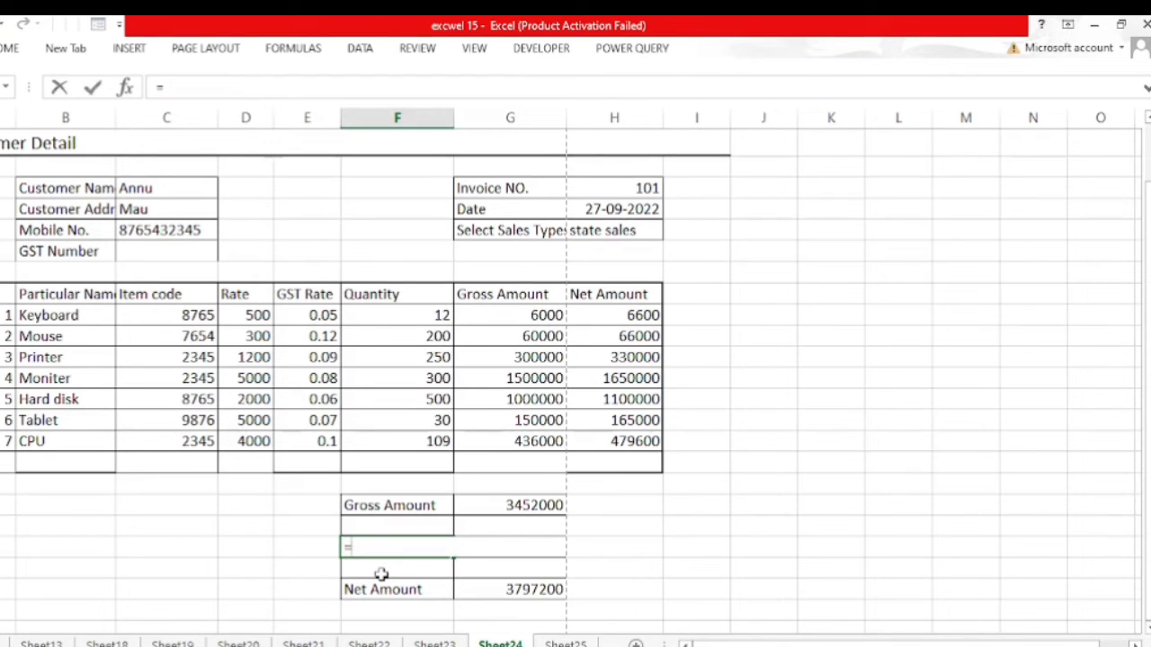
pyautogui.write('if')
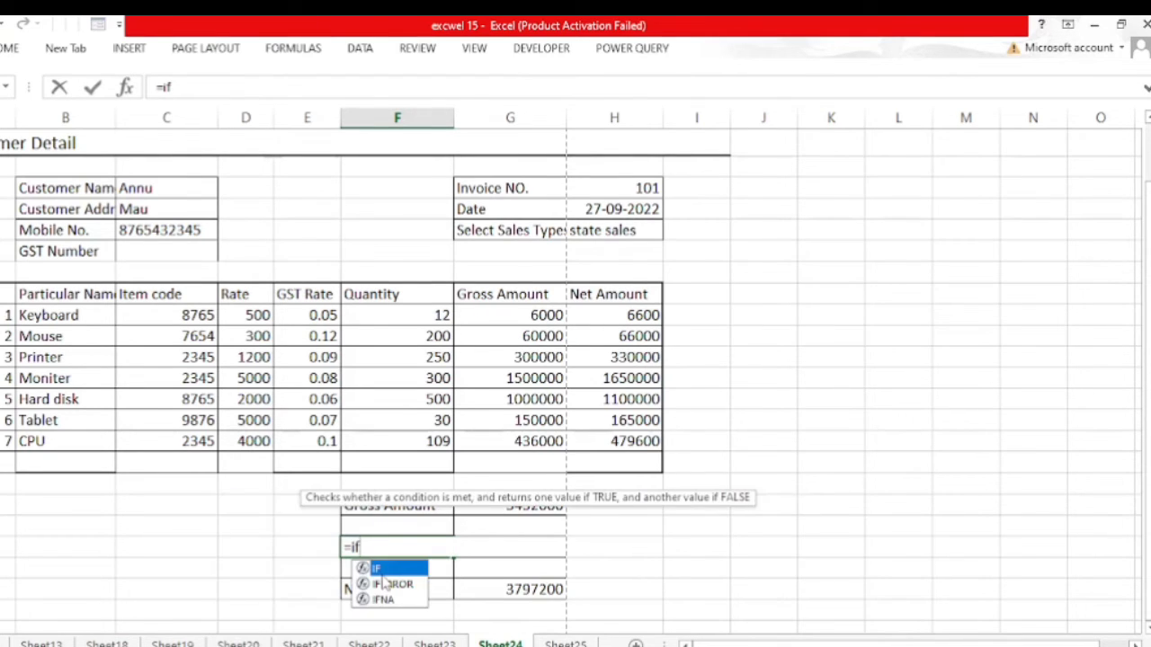
pyautogui.write('(')
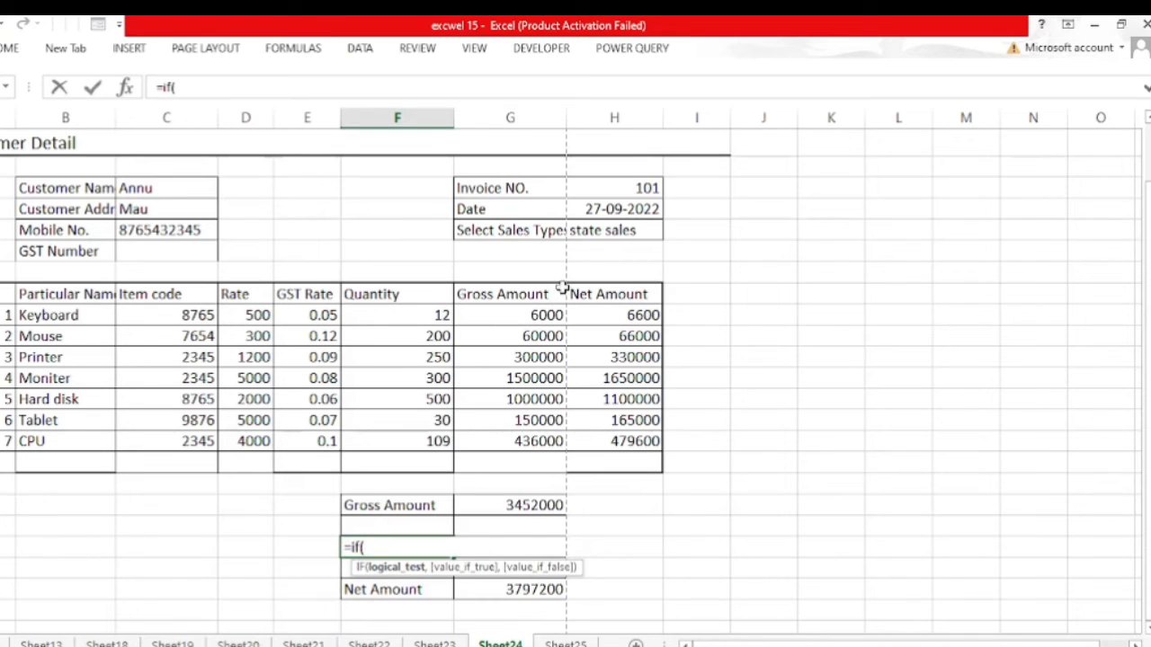
pyautogui.click(589, 230)
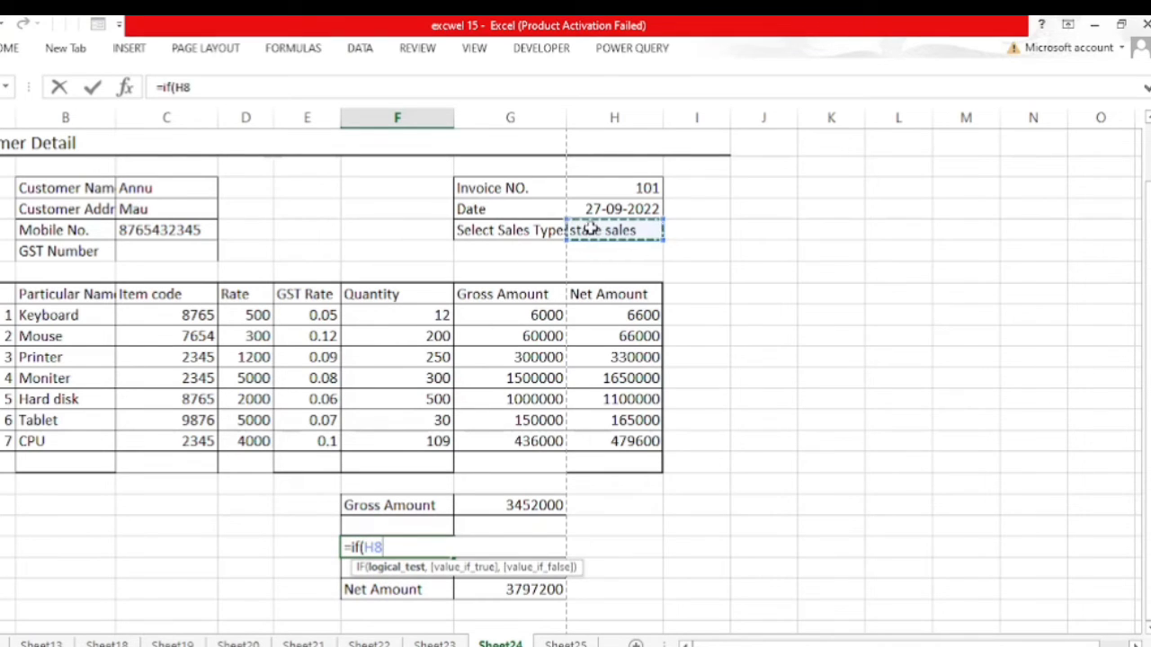
pyautogui.write('=')
pyautogui.press('BackSpace')
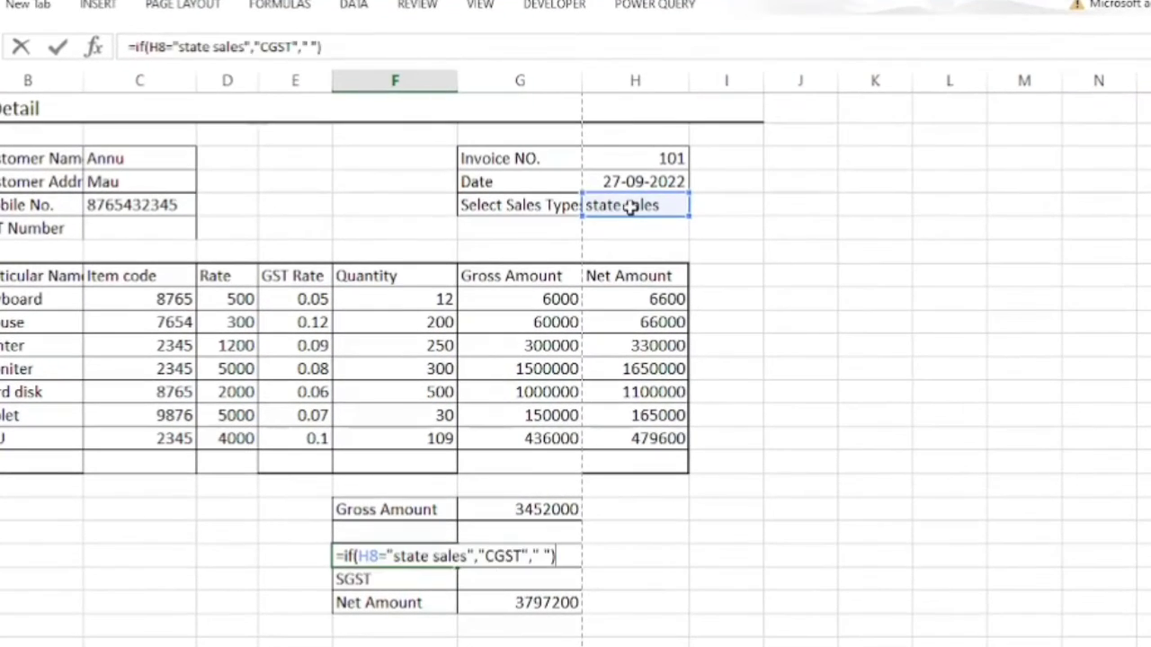
pyautogui.press('Return')
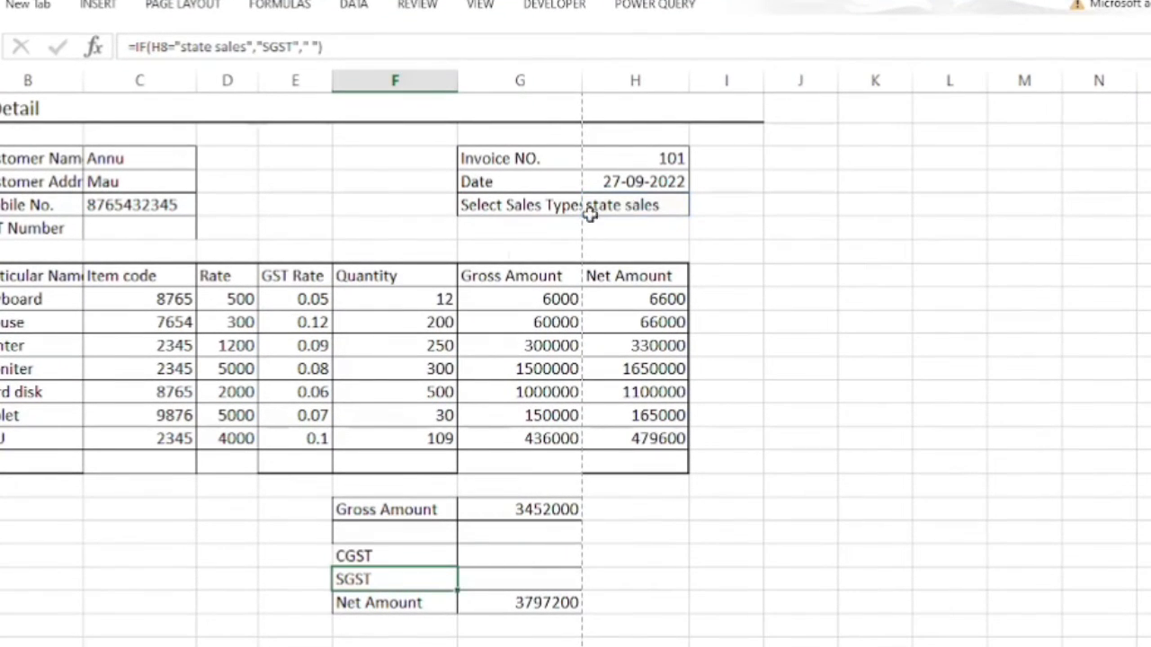
# Center the CGST and SGST labels horizontally in their summary cells.
pyautogui.moveTo(372, 555); pyautogui.dragTo(373, 578)
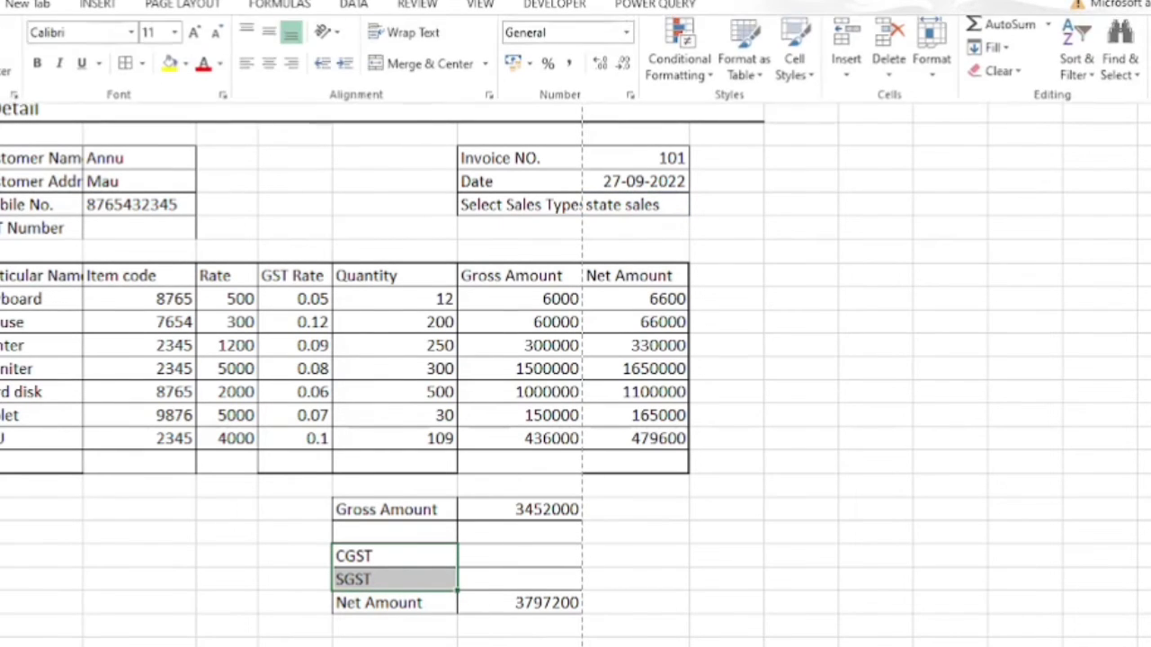
pyautogui.click(4, 4)
pyautogui.click(262, 73)
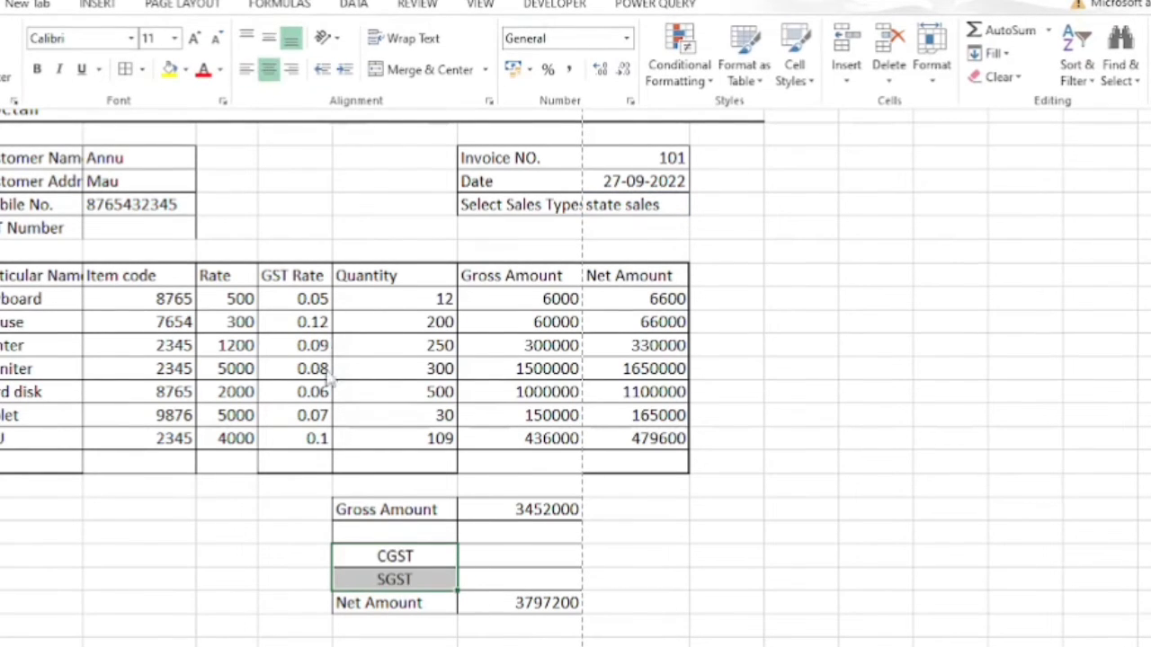
# Test the summary tax labels by choosing state sales, followed by intrastate sales, in the H8 sales type dropdown.
pyautogui.click(615, 220)
pyautogui.click(642, 207)
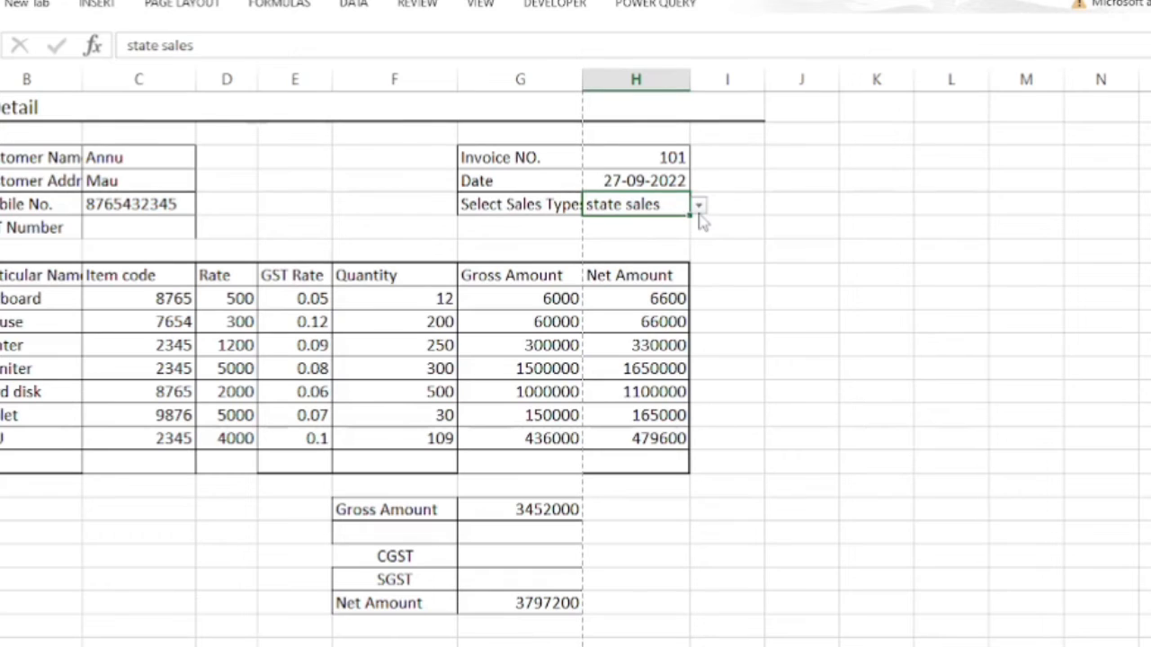
pyautogui.click(698, 208)
pyautogui.click(609, 215)
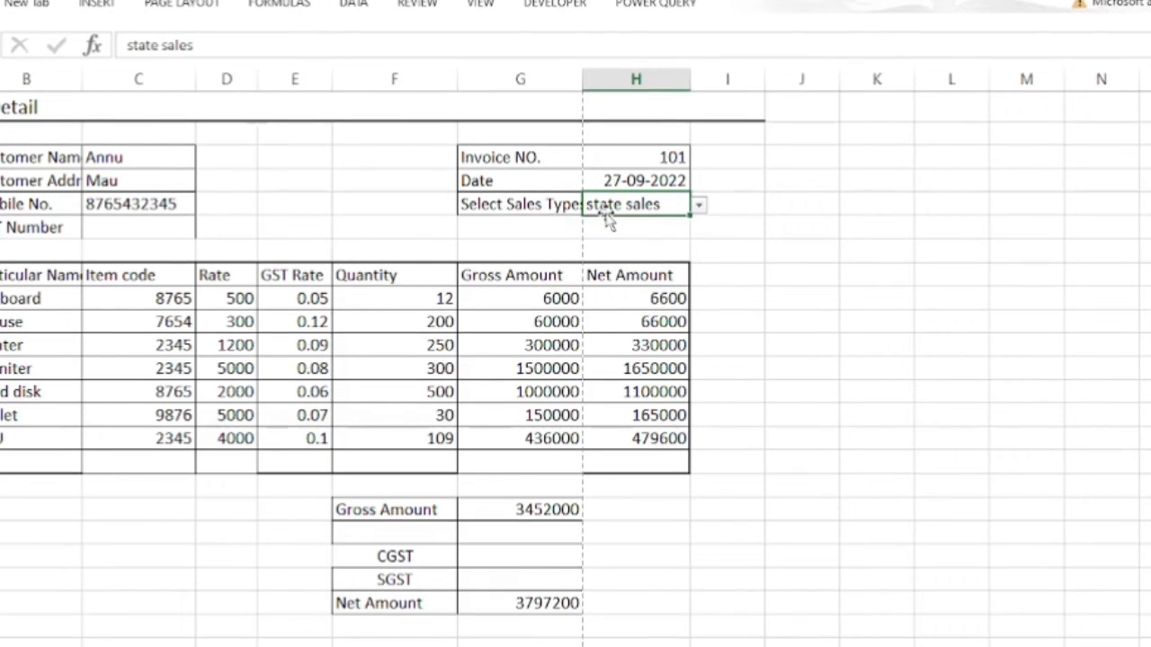
pyautogui.click(699, 207)
pyautogui.click(603, 225)
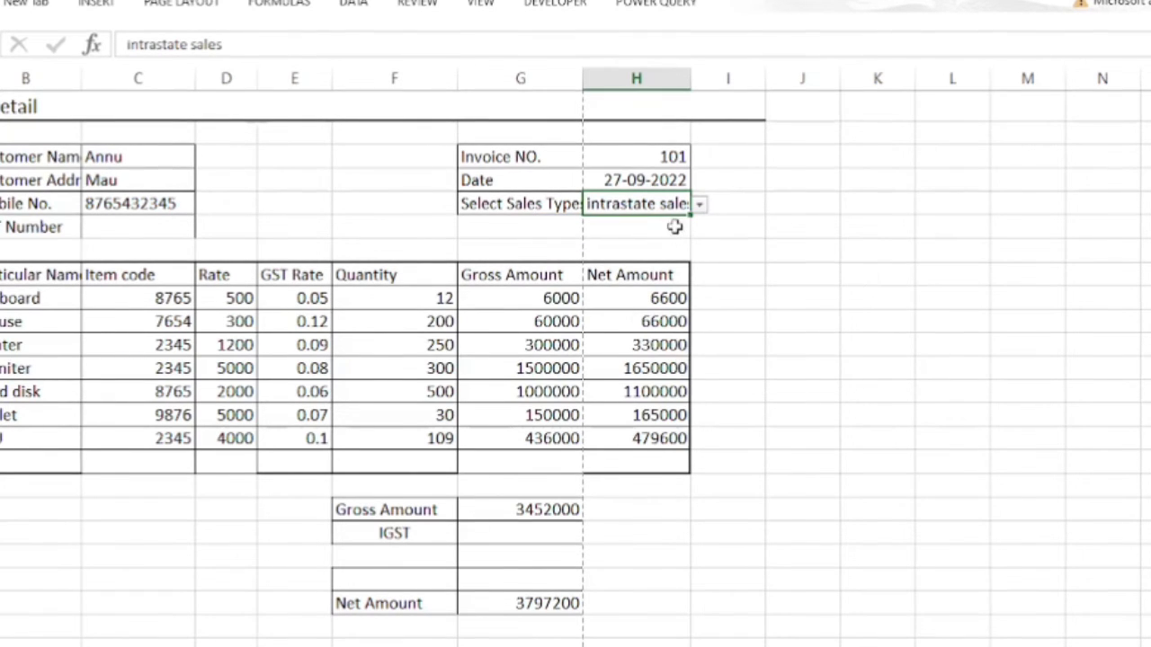
# Recheck the summary tax labels by switching the H8 sales type to state sales and back to intrastate sales.
pyautogui.click(698, 206)
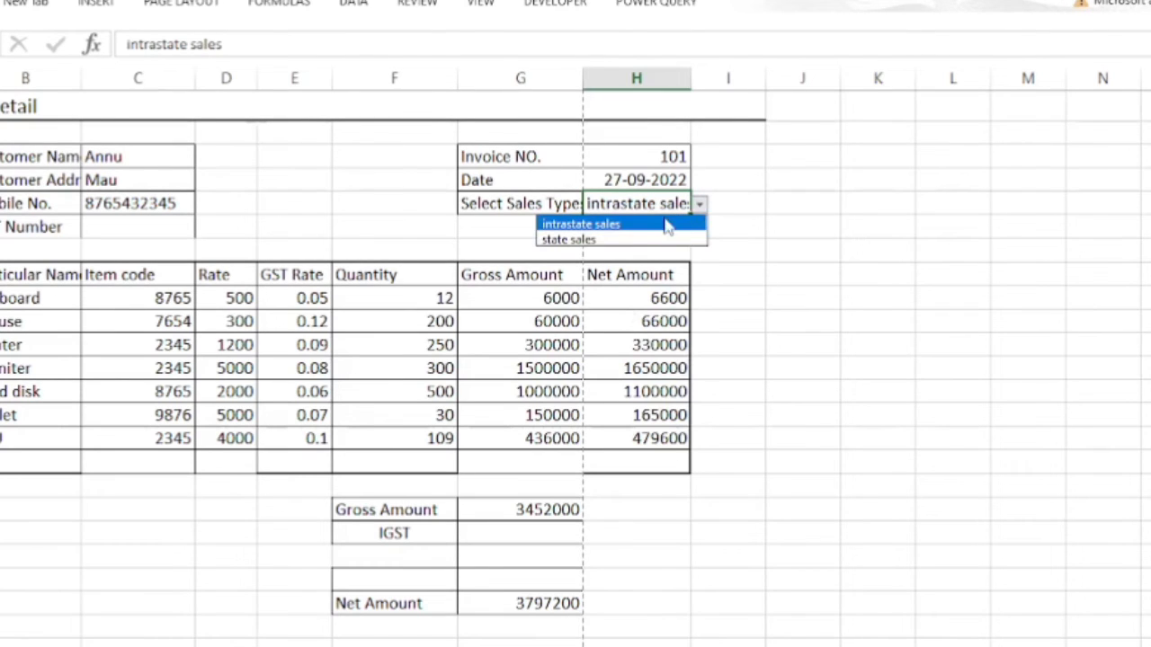
pyautogui.click(629, 239)
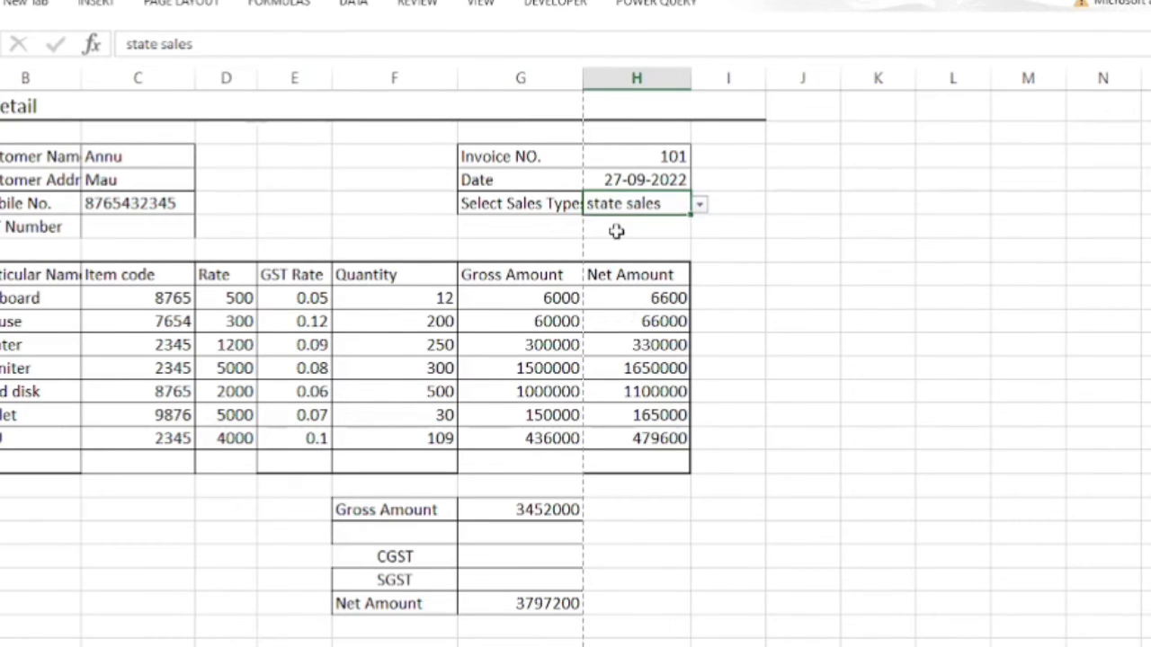
pyautogui.click(699, 205)
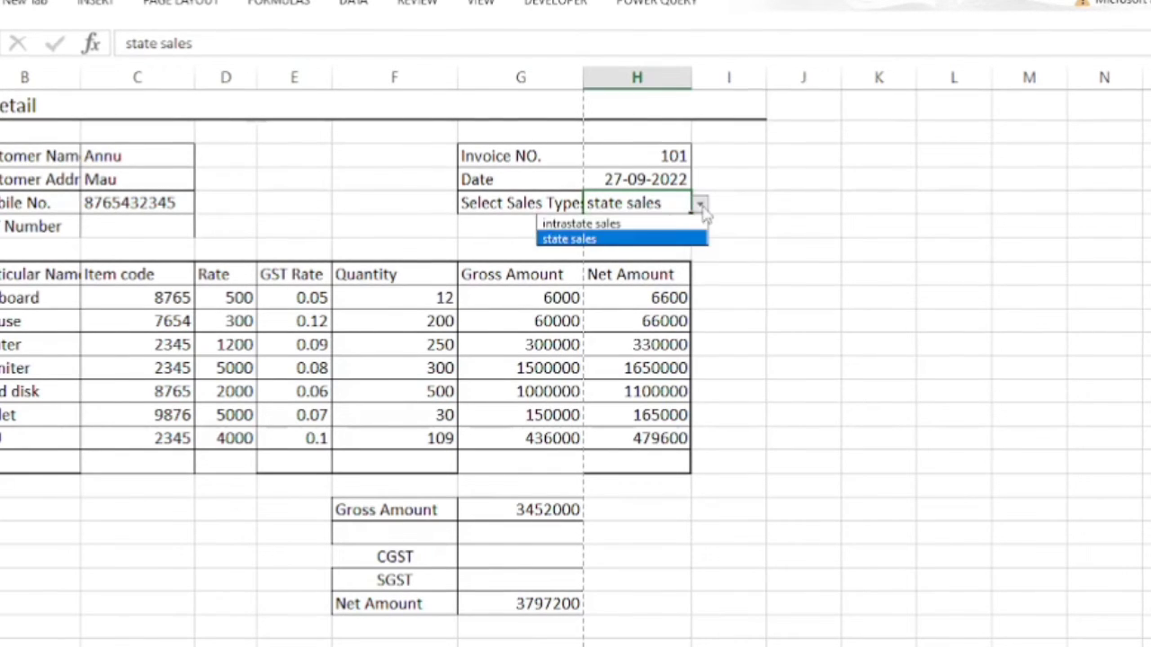
pyautogui.click(621, 224)
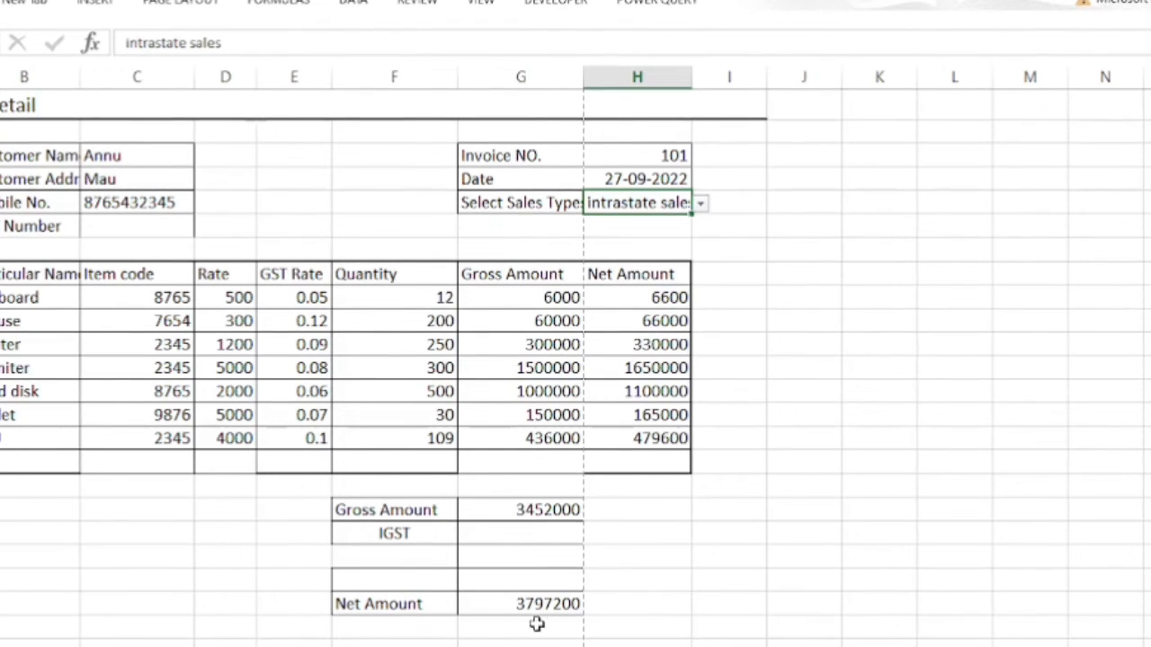
# Enter =IF(F22=" "," ",G25-G21) in the amount cell beside the IGST label.
pyautogui.click(531, 539)
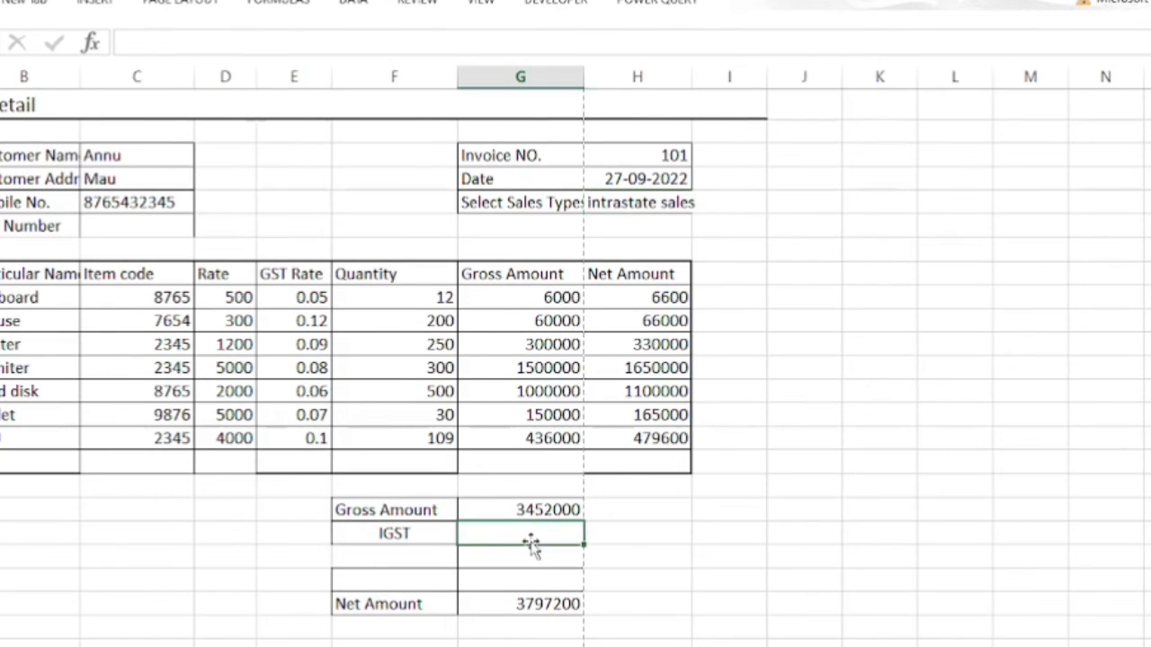
pyautogui.write('=')
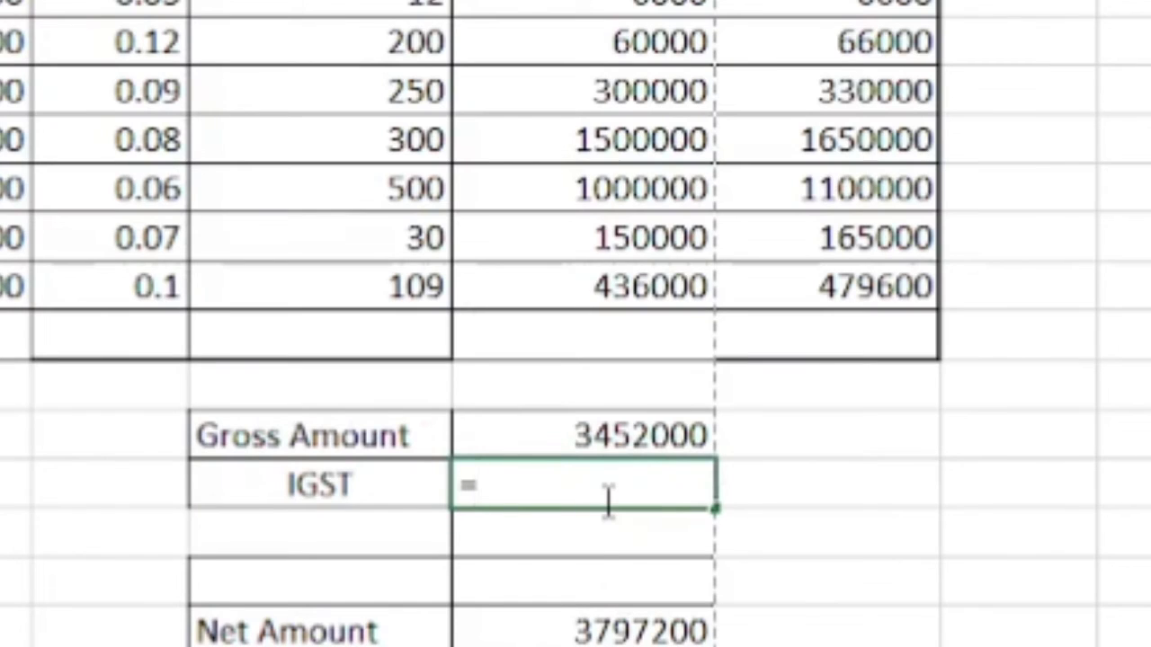
pyautogui.write('if')
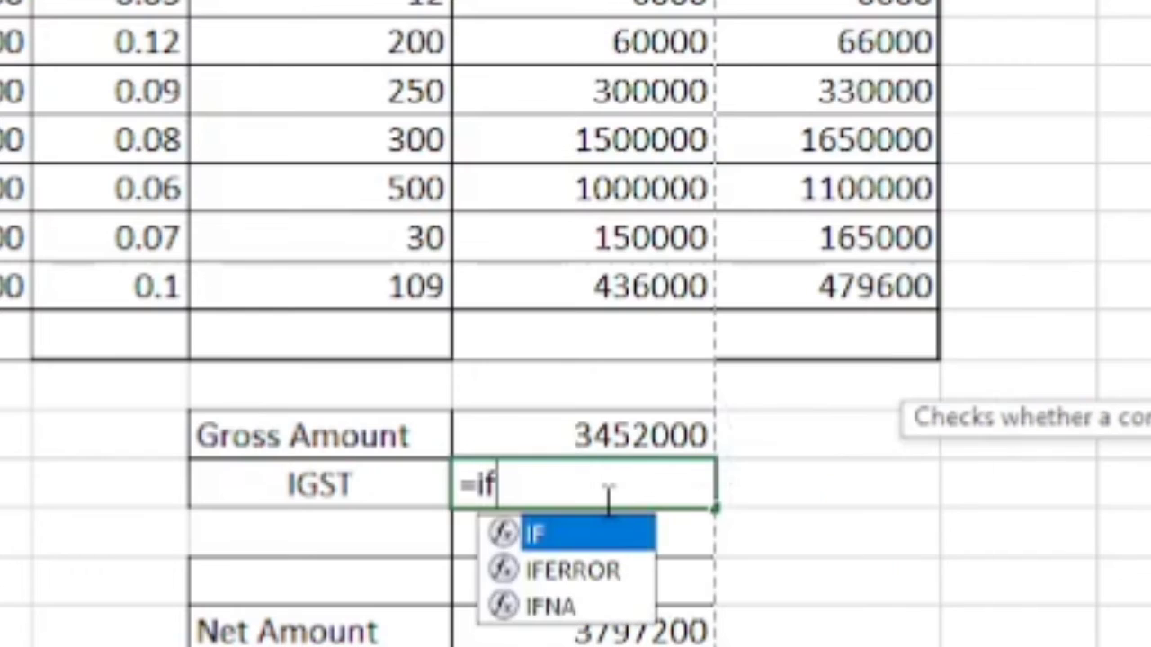
pyautogui.write('(')
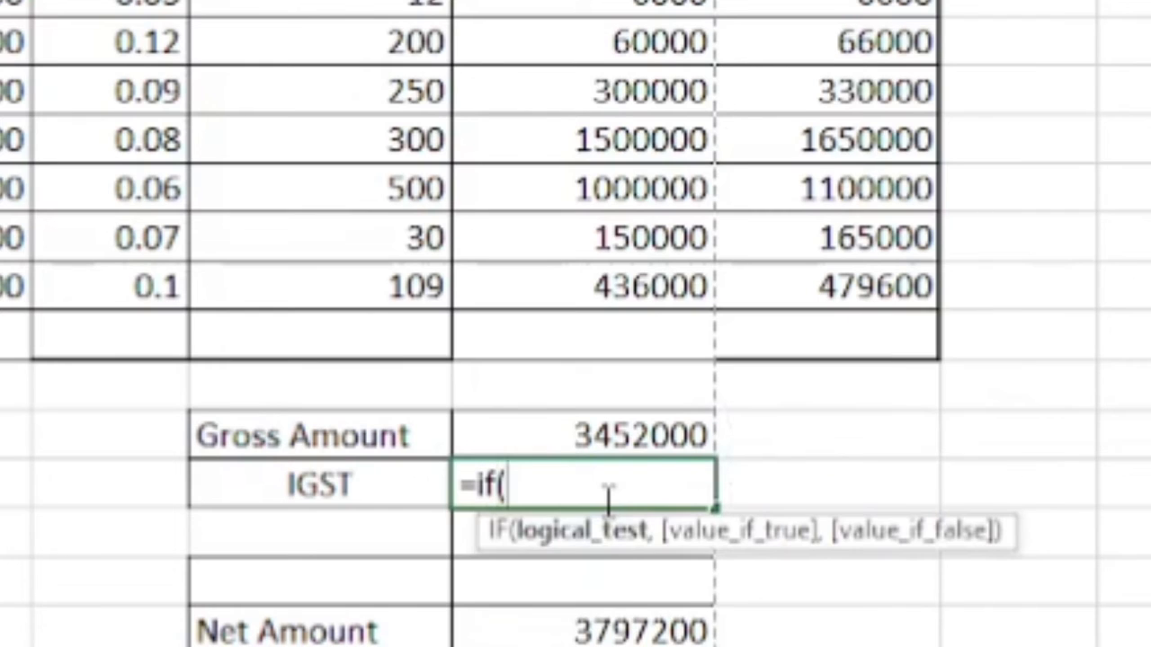
pyautogui.click(277, 488)
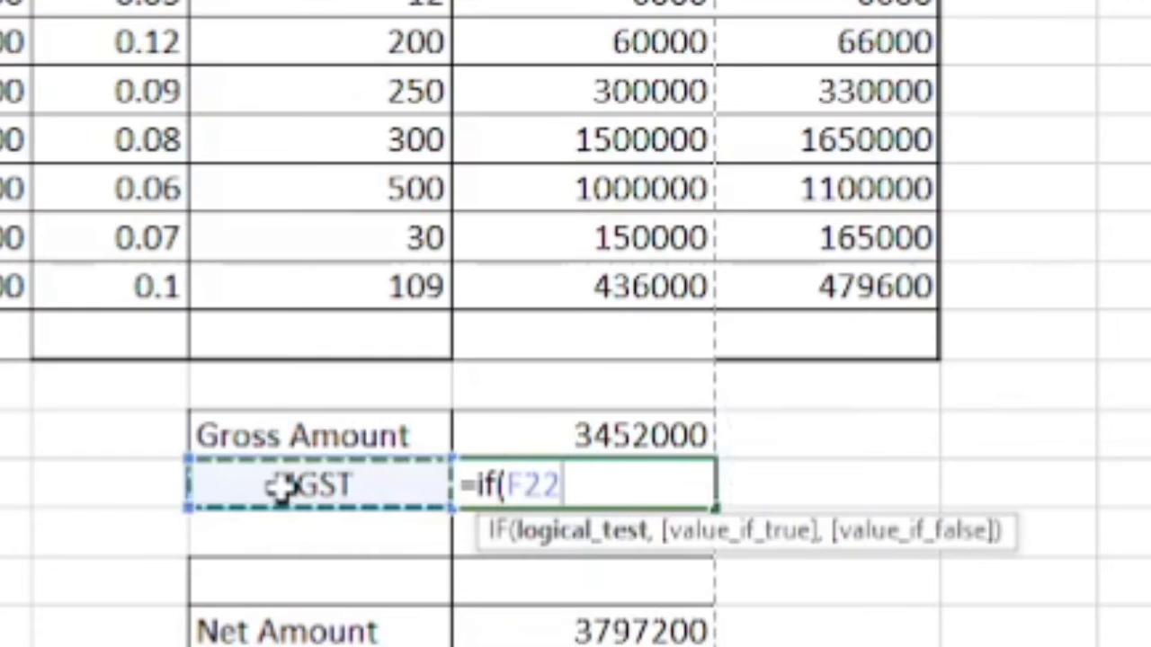
pyautogui.write('=')
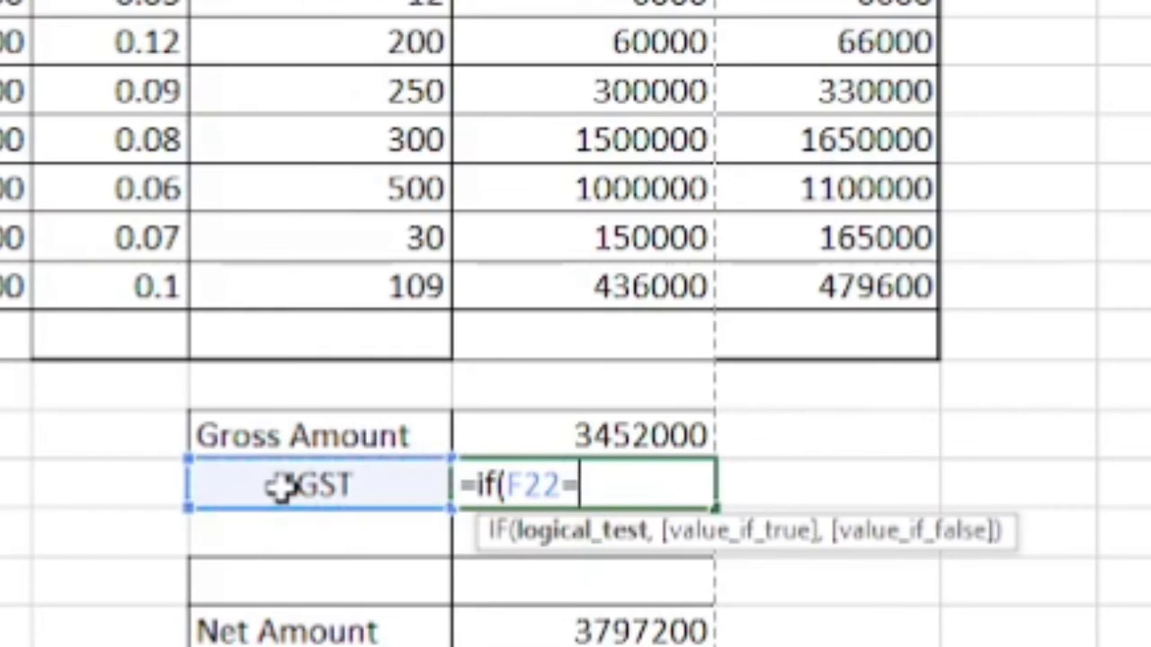
pyautogui.write('" ",')
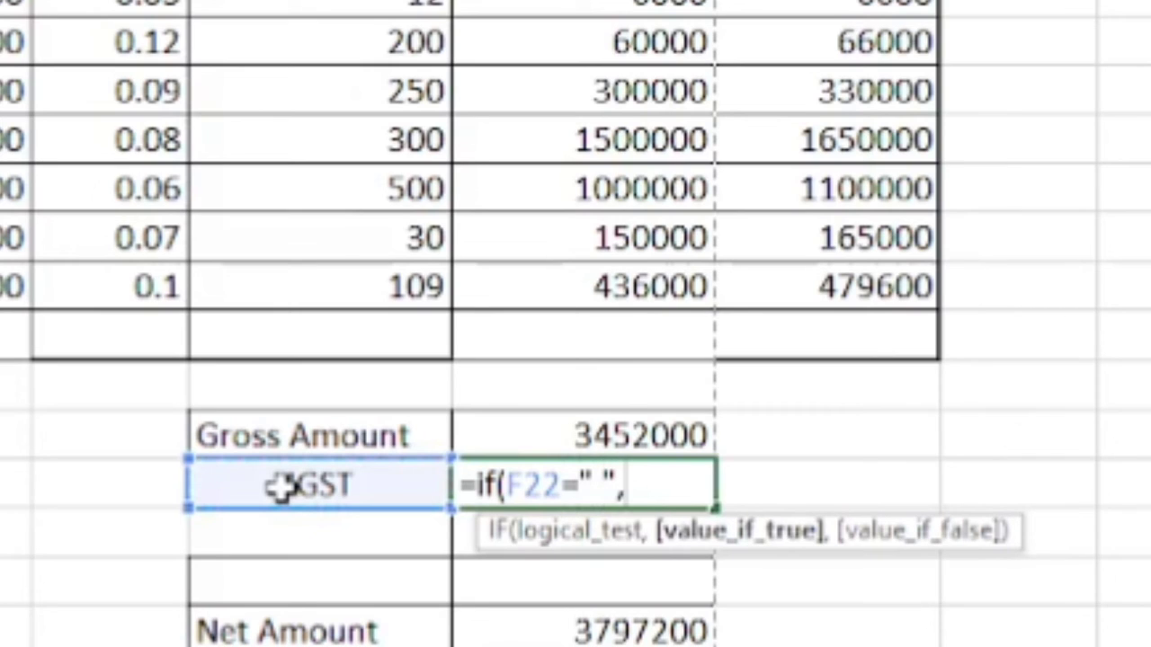
pyautogui.write('" "')
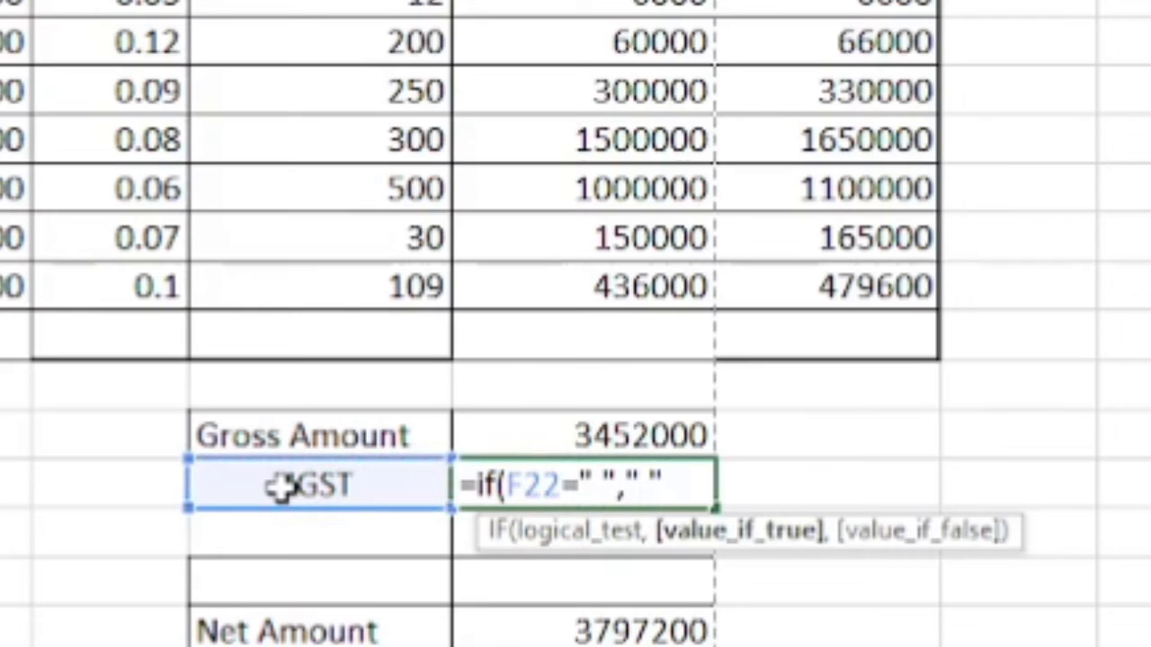
pyautogui.write(',')
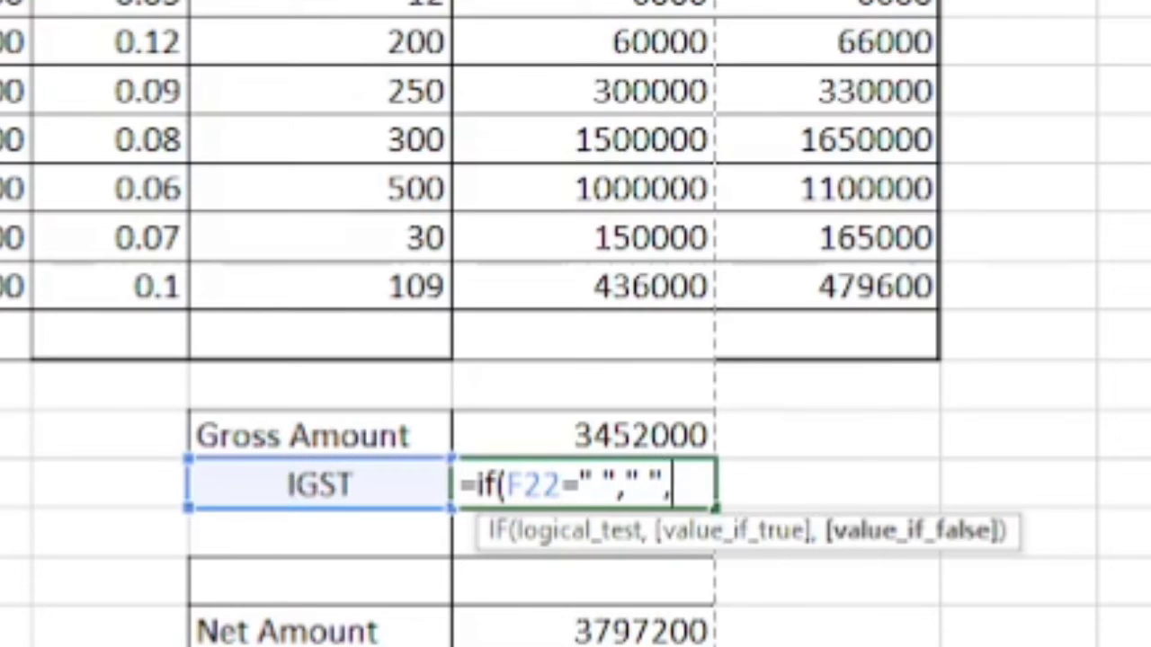
pyautogui.click(543, 633)
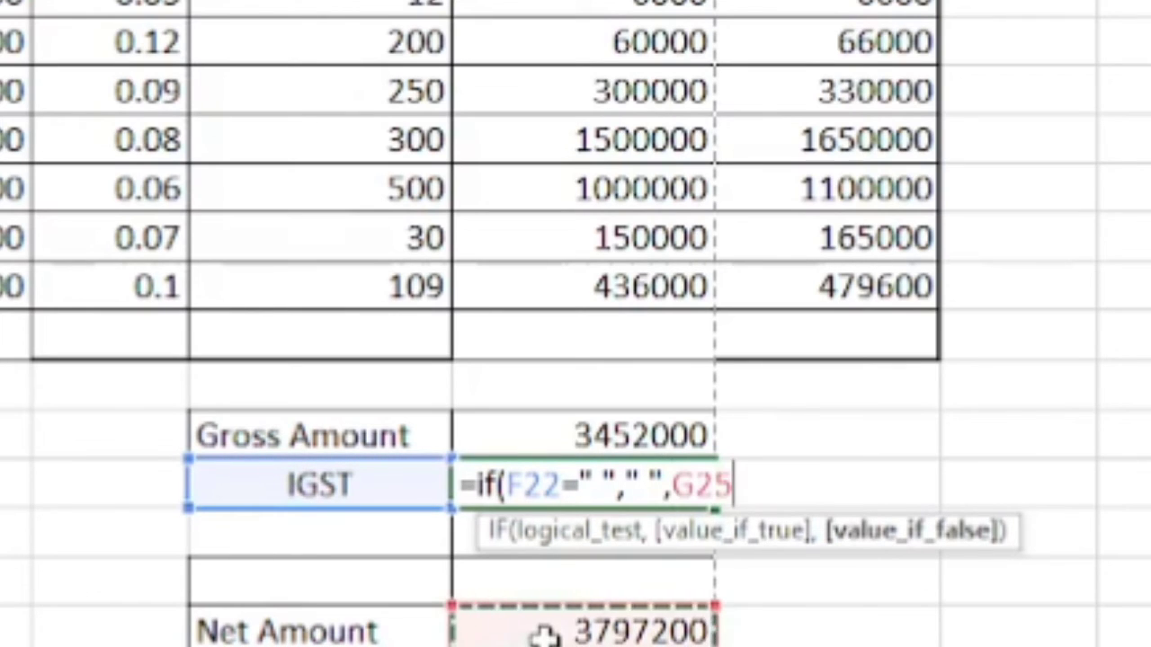
pyautogui.write('-')
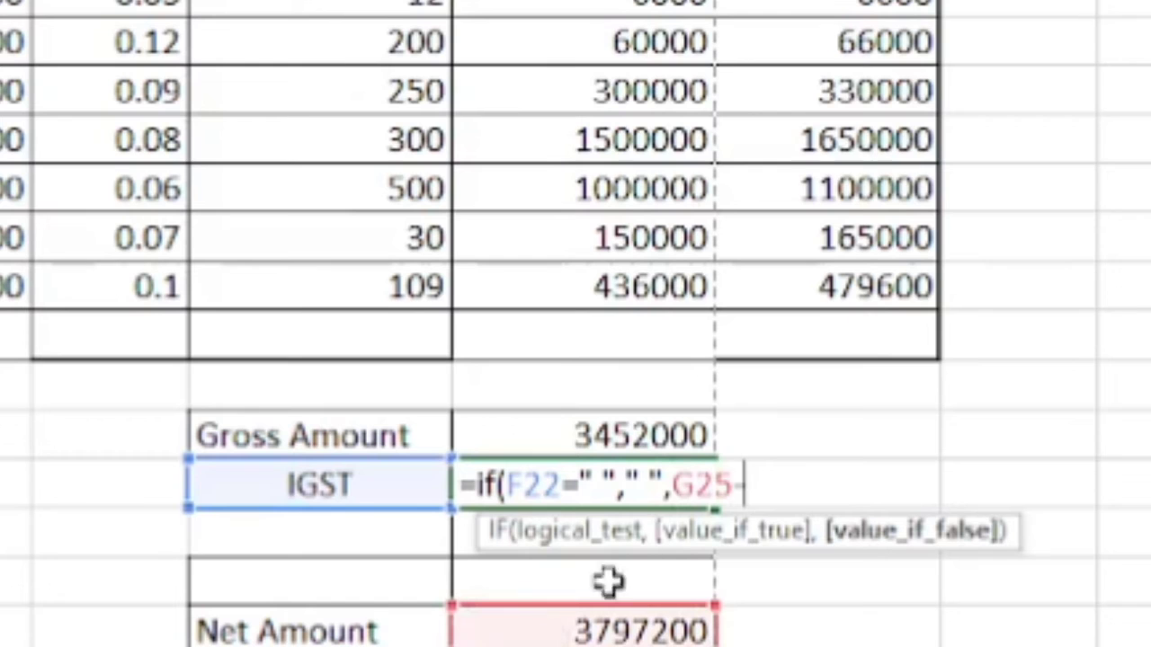
pyautogui.click(570, 432)
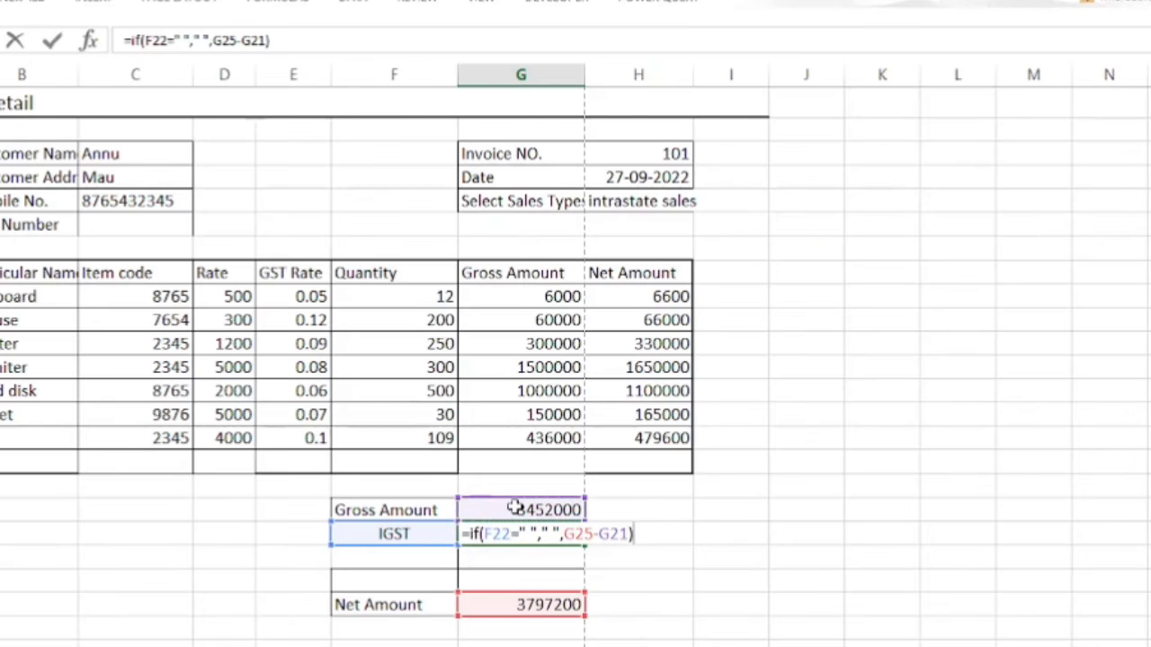
pyautogui.press('Return')
pyautogui.press('Up')
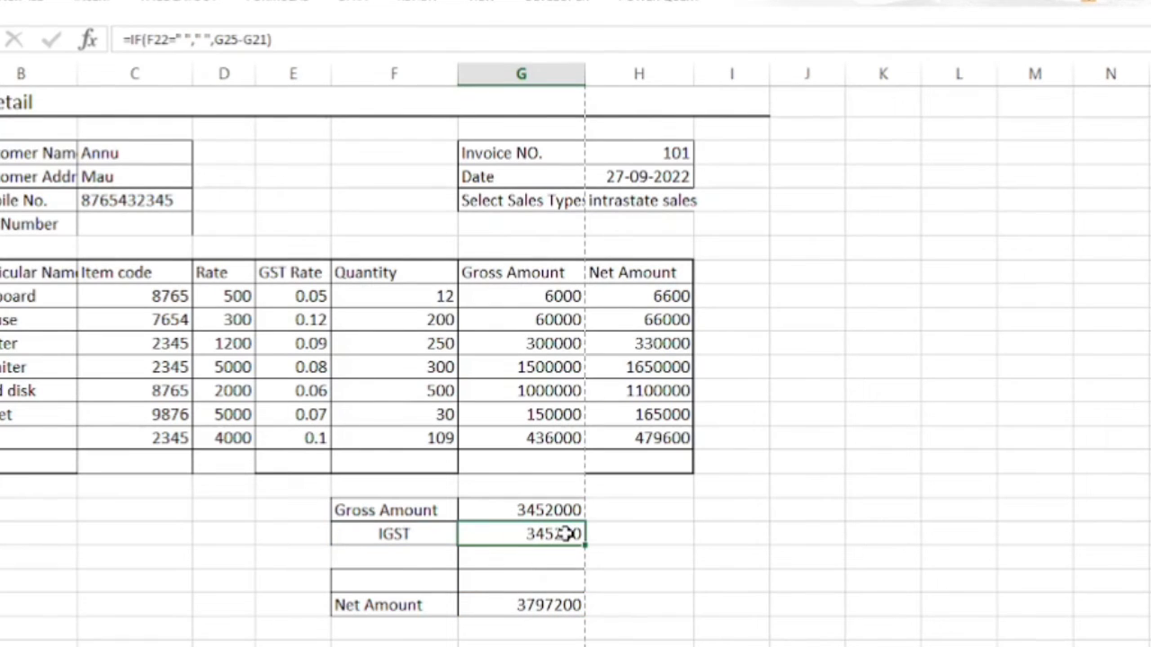
# Set the sales type in H8 to state sales.
pyautogui.click(632, 200)
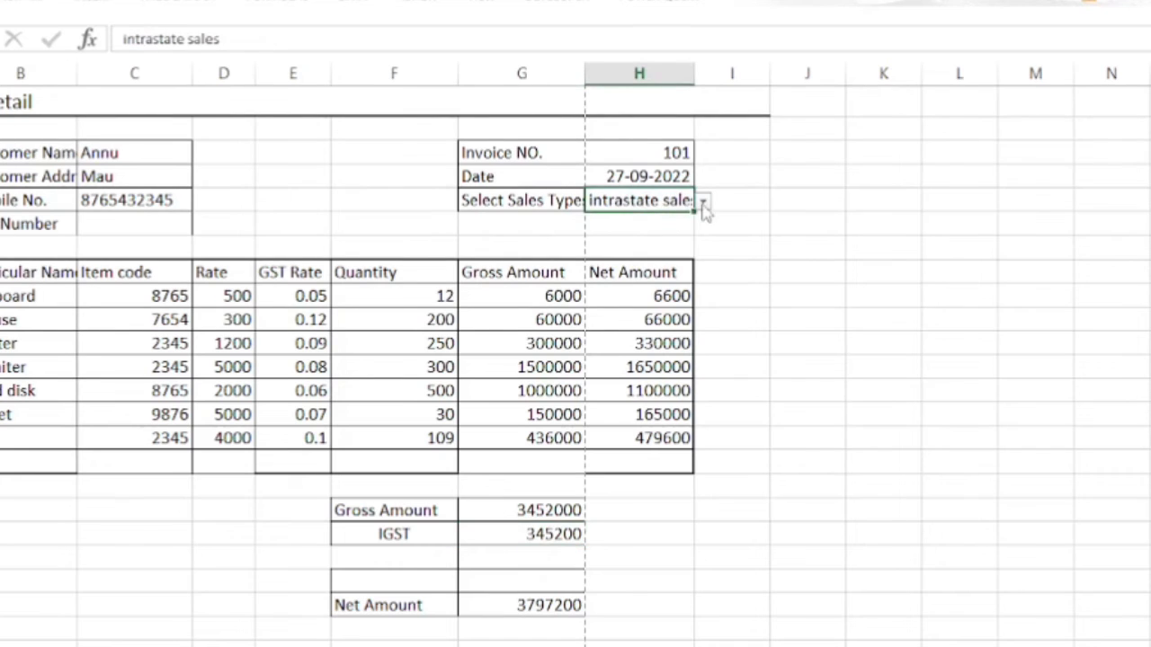
pyautogui.click(703, 201)
pyautogui.click(615, 238)
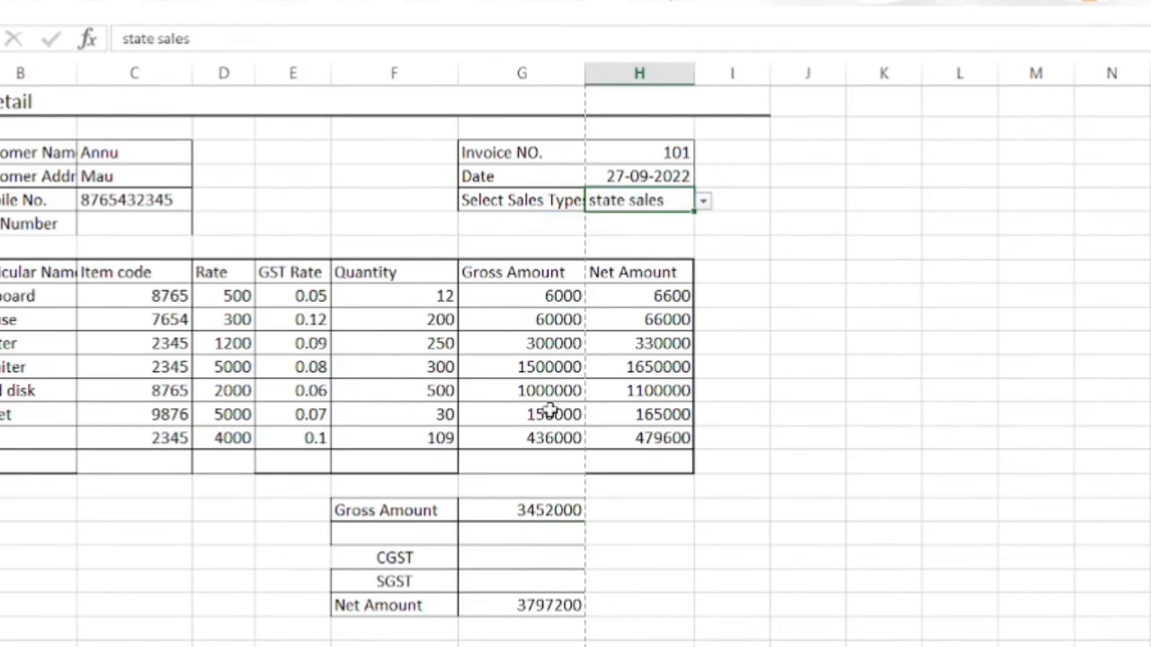
pyautogui.click(514, 556)
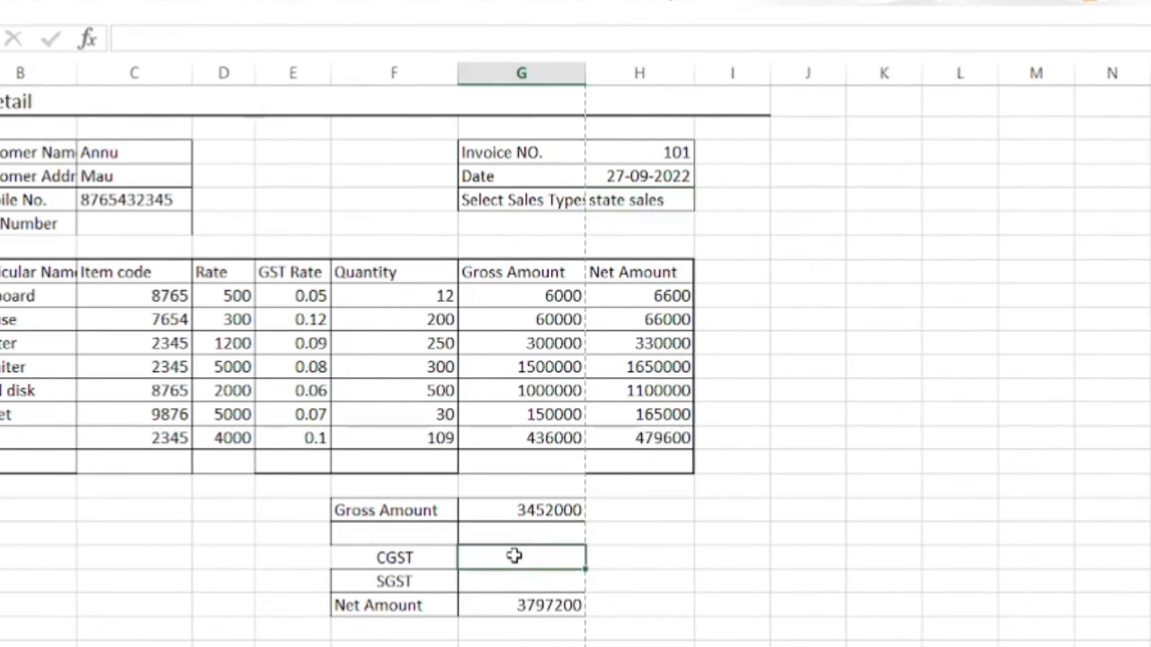
pyautogui.write('=if')
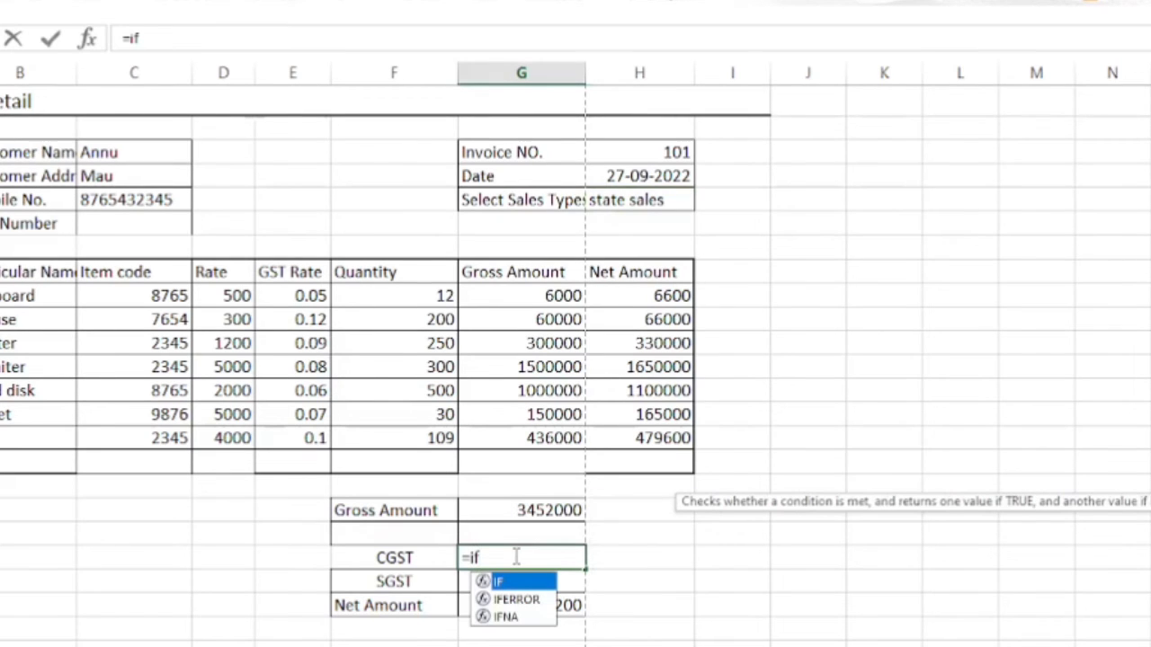
pyautogui.write('(')
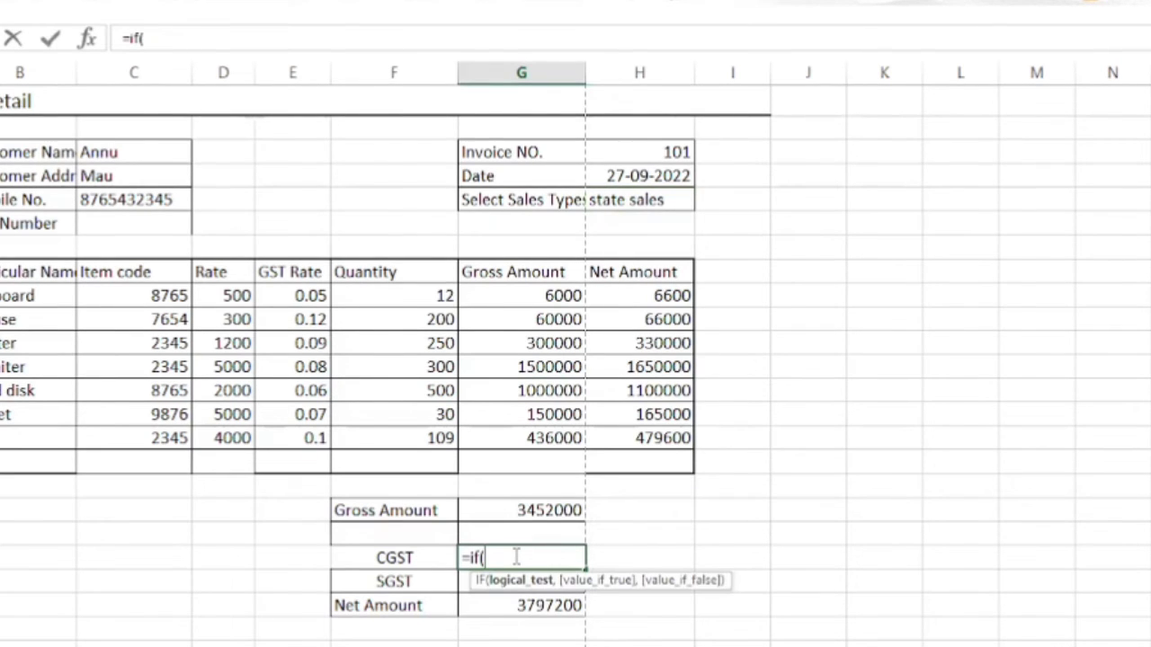
pyautogui.press('BackSpace')
pyautogui.press('BackSpace')
pyautogui.press('BackSpace')
pyautogui.press('BackSpace')
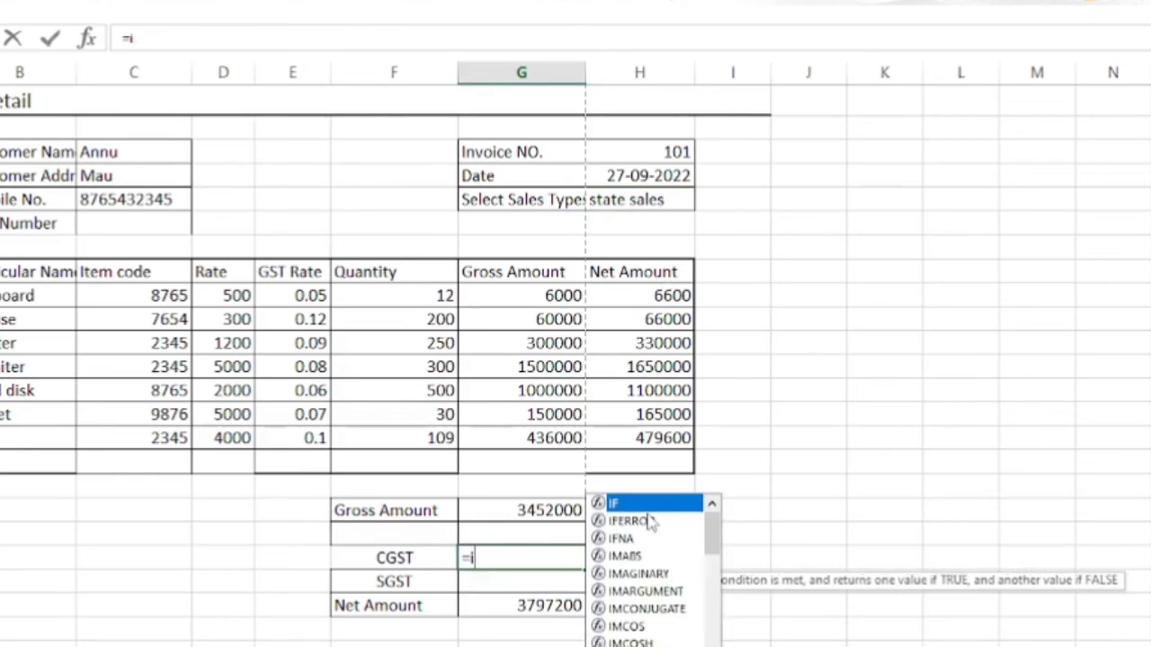
# Check the IGST amount by switching the H8 sales type to intrastate sales and back to state sales.
pyautogui.click(617, 199)
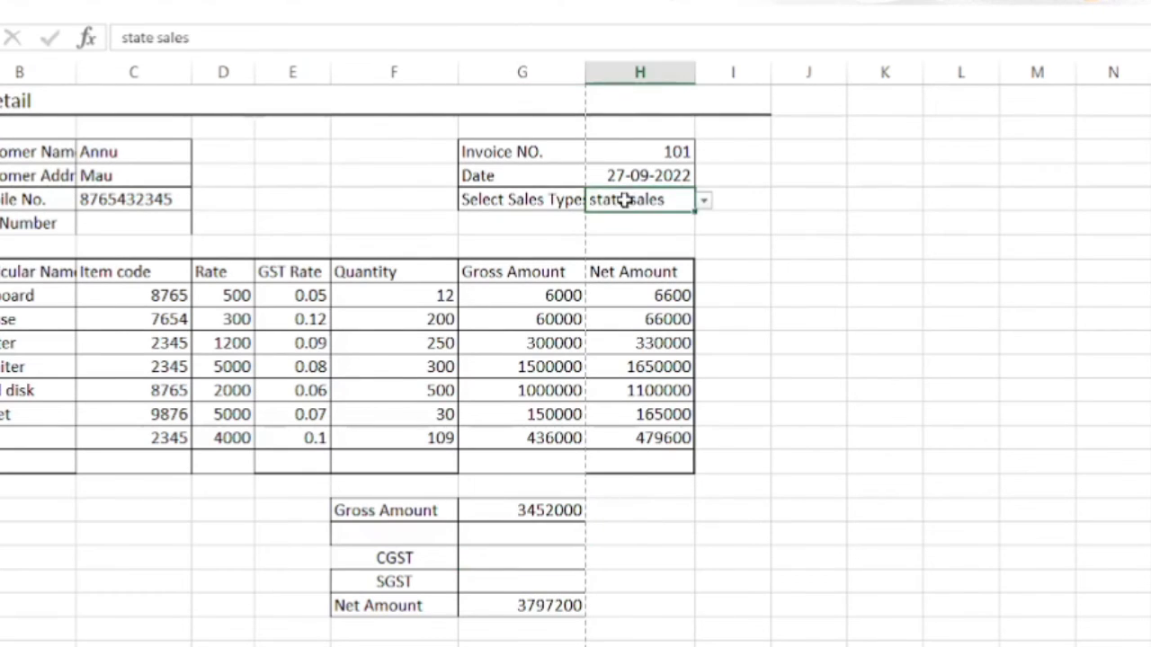
pyautogui.click(705, 206)
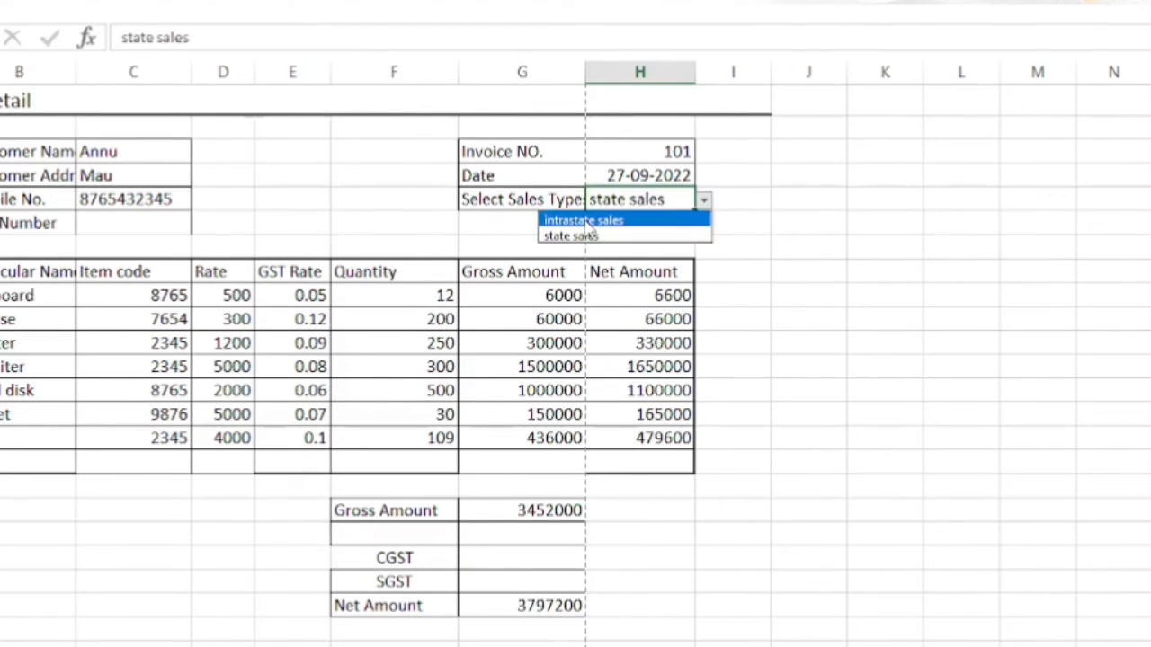
pyautogui.click(585, 221)
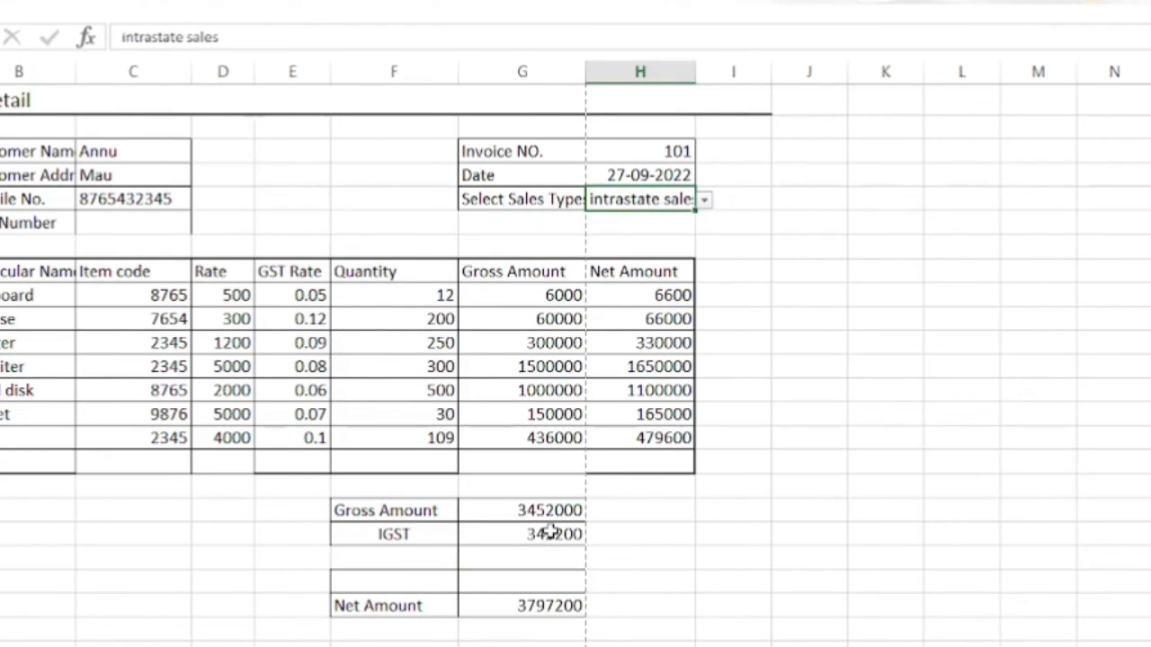
pyautogui.click(707, 202)
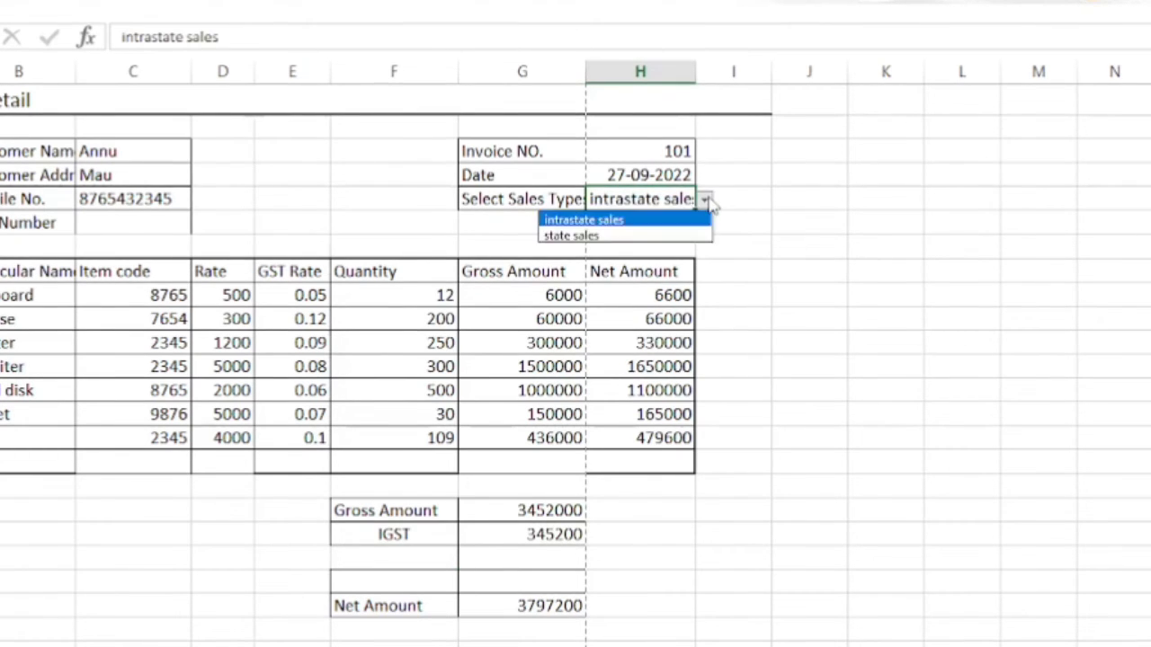
pyautogui.click(596, 224)
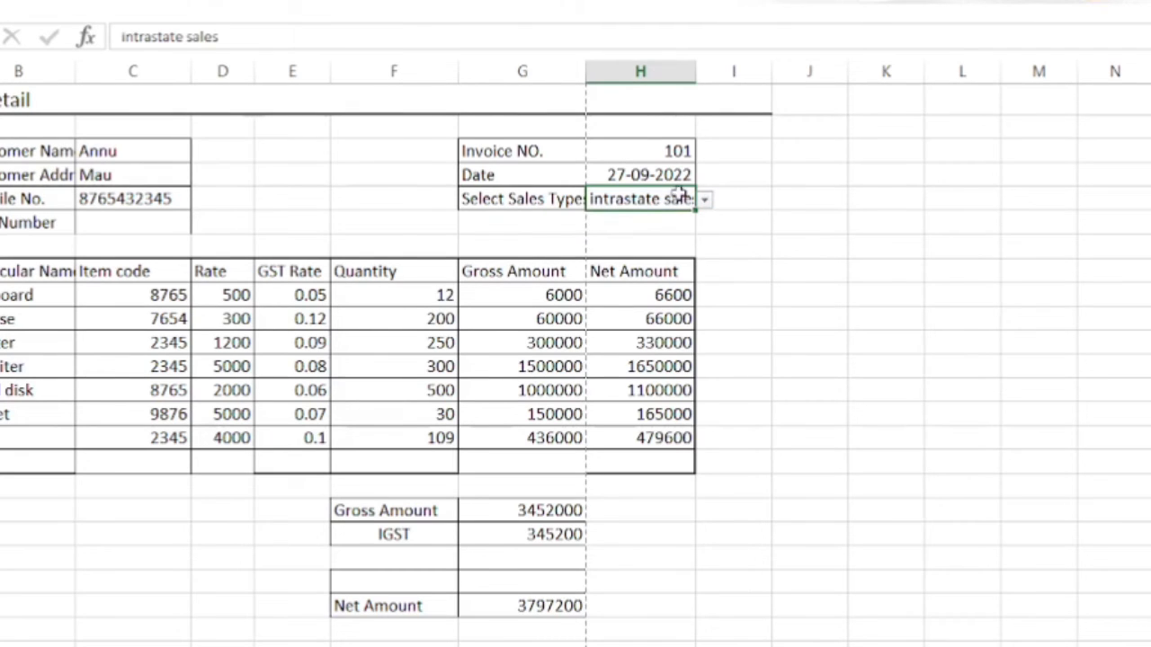
pyautogui.click(706, 201)
pyautogui.click(582, 234)
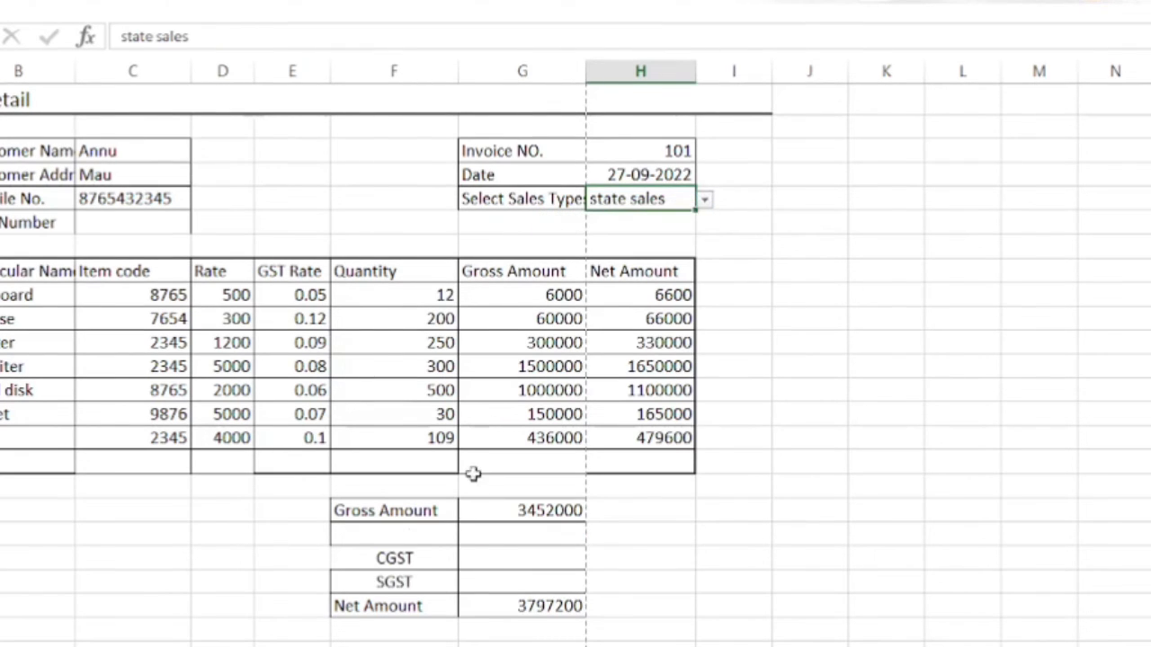
# Enter =IF(H8=" "," ",(G25-G21)/2) in the amount cell beside the CGST label.
pyautogui.click(481, 561)
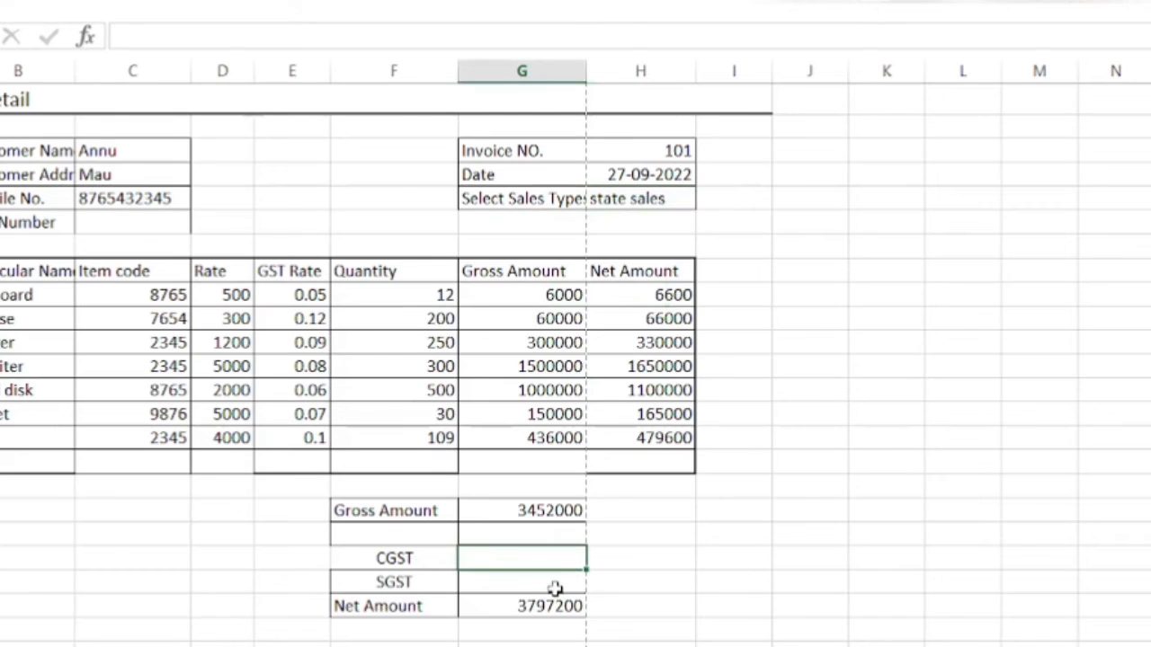
pyautogui.write('=')
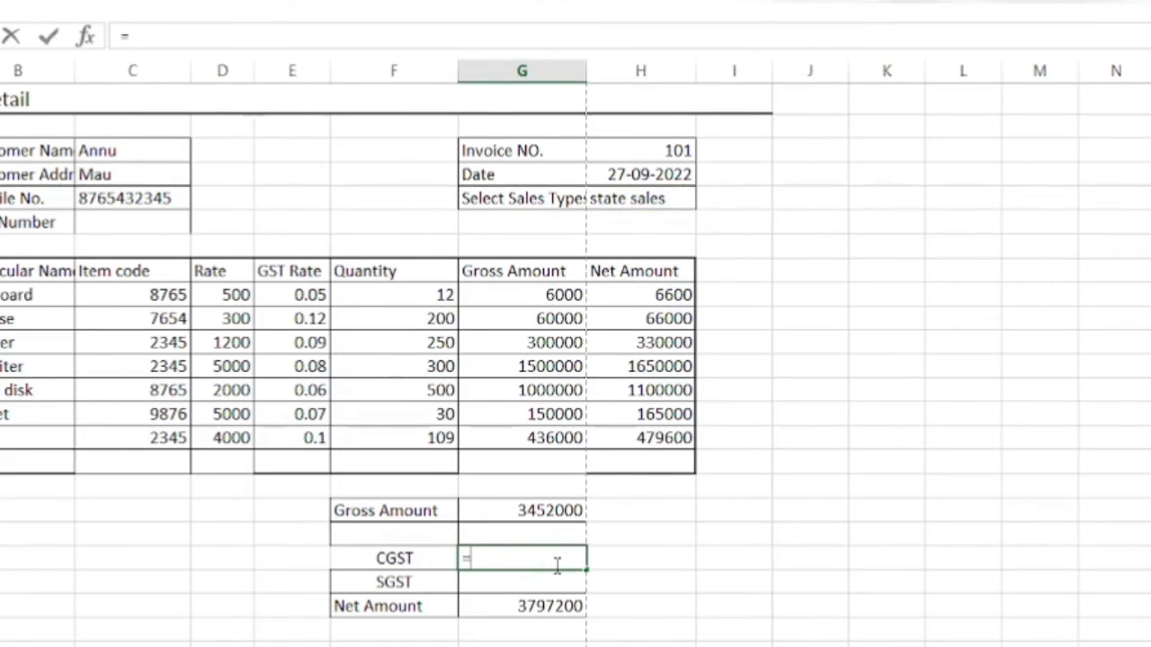
pyautogui.write('if')
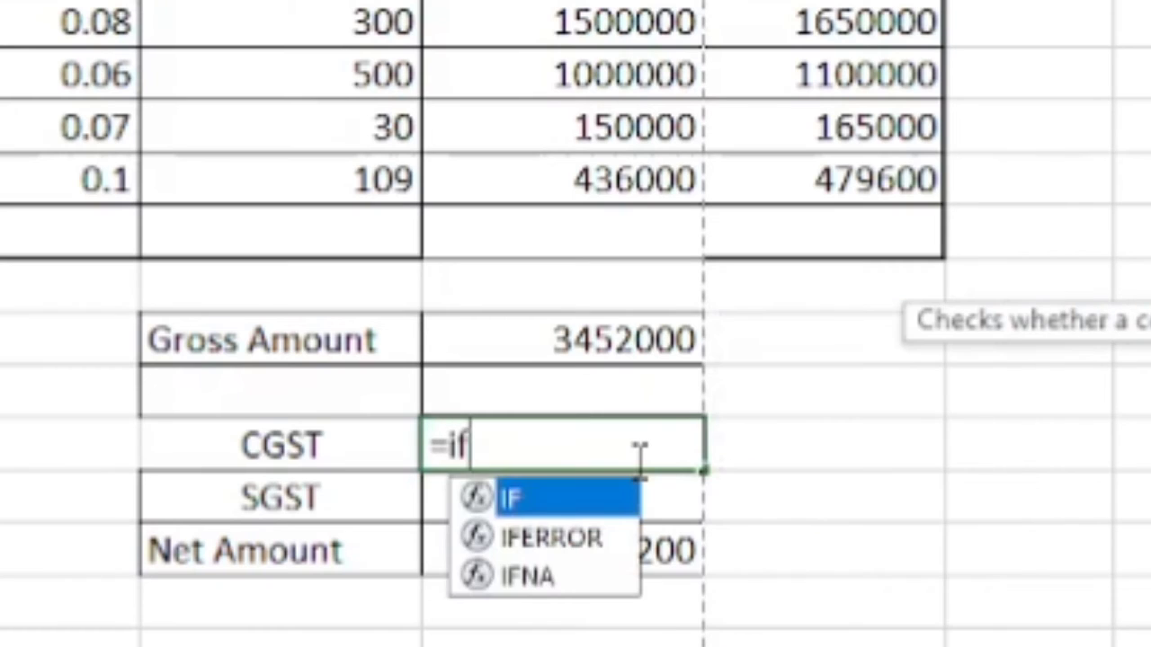
pyautogui.write('(')
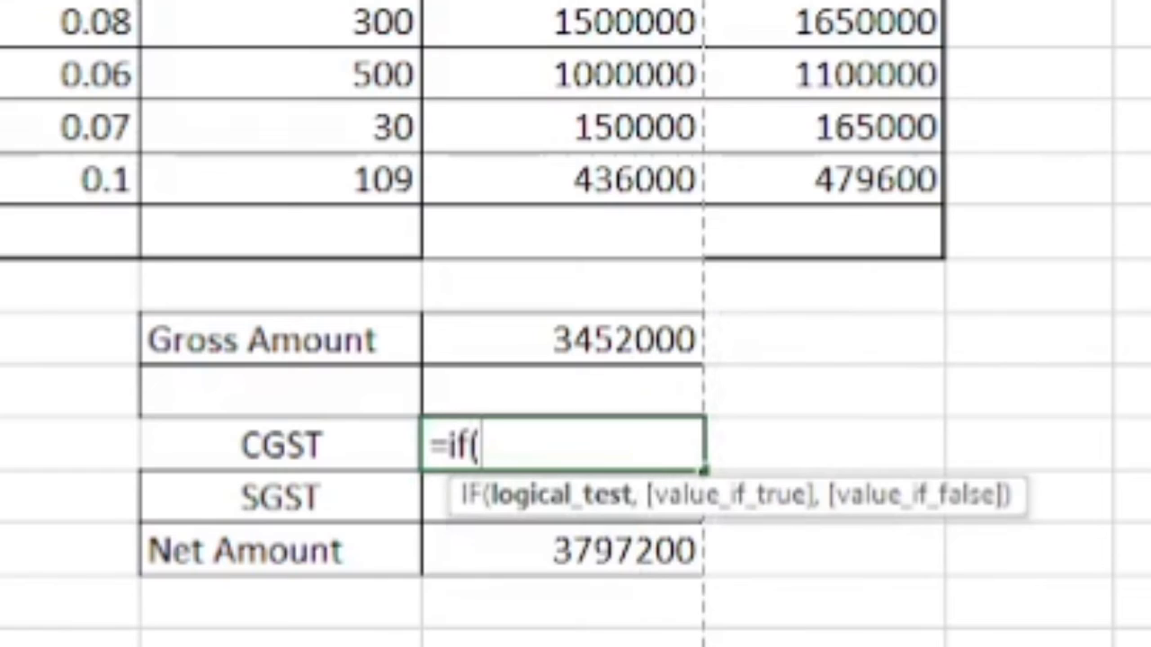
pyautogui.write('H8')
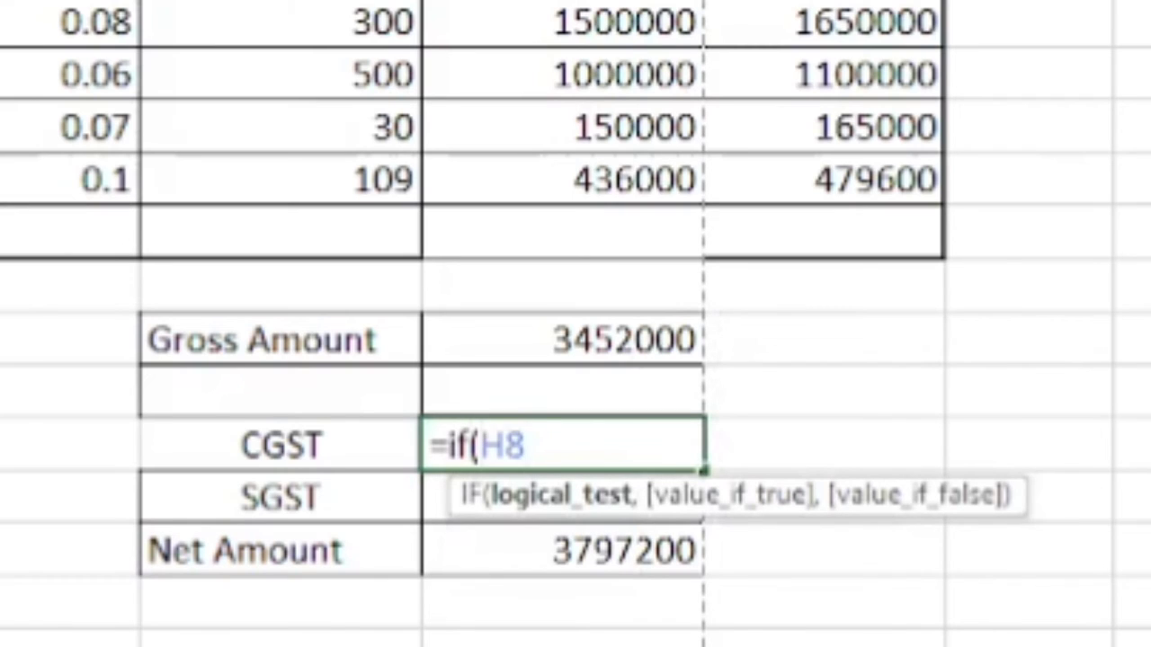
pyautogui.write('=" ","')
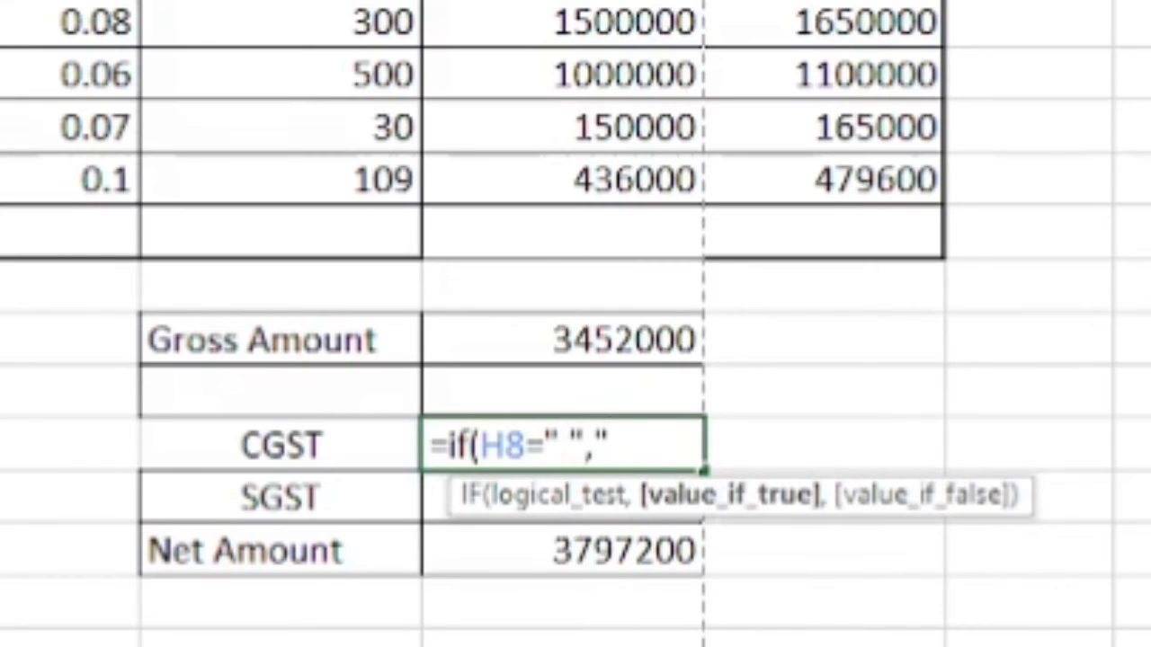
pyautogui.write(' ",')
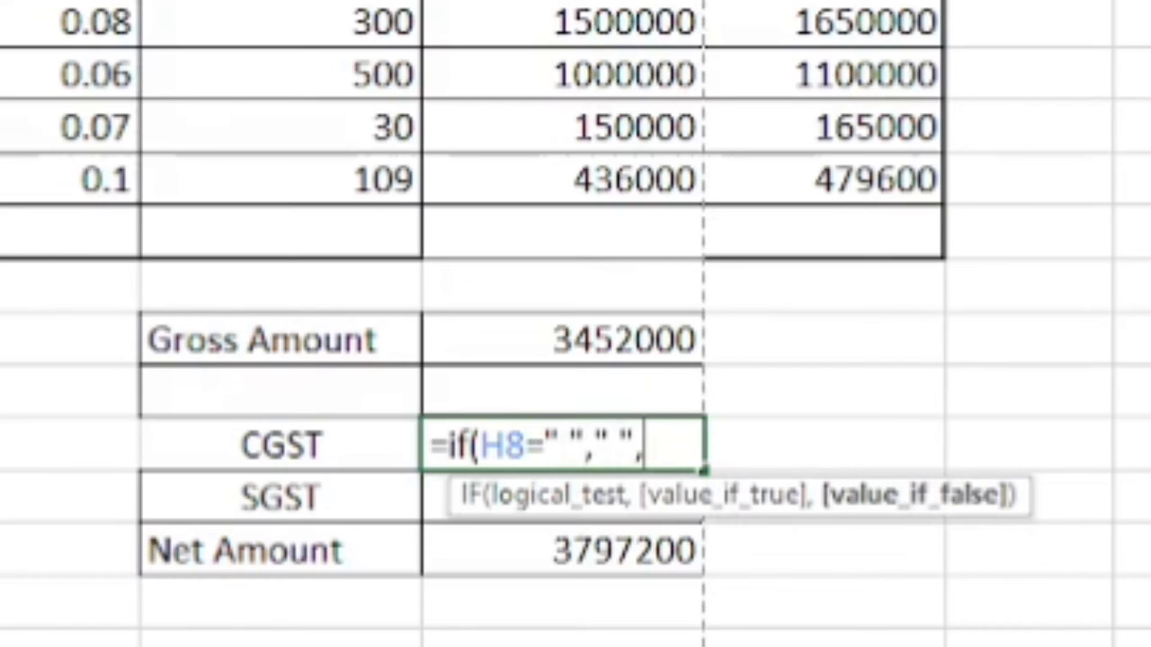
pyautogui.write('(')
pyautogui.click(594, 548)
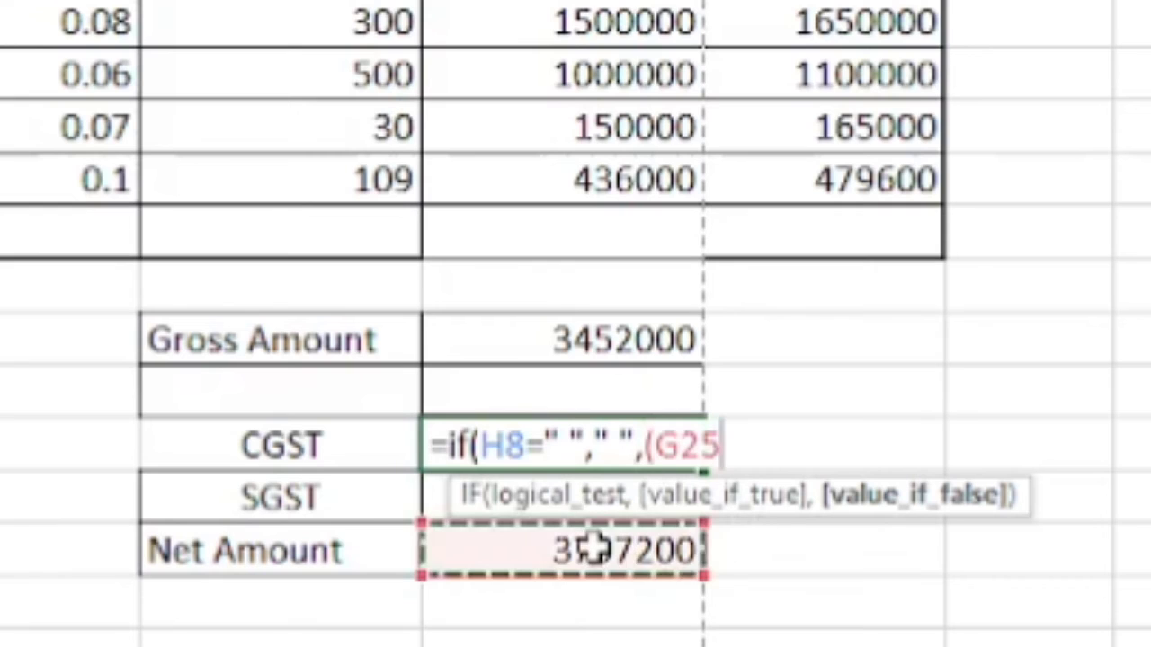
pyautogui.write('-')
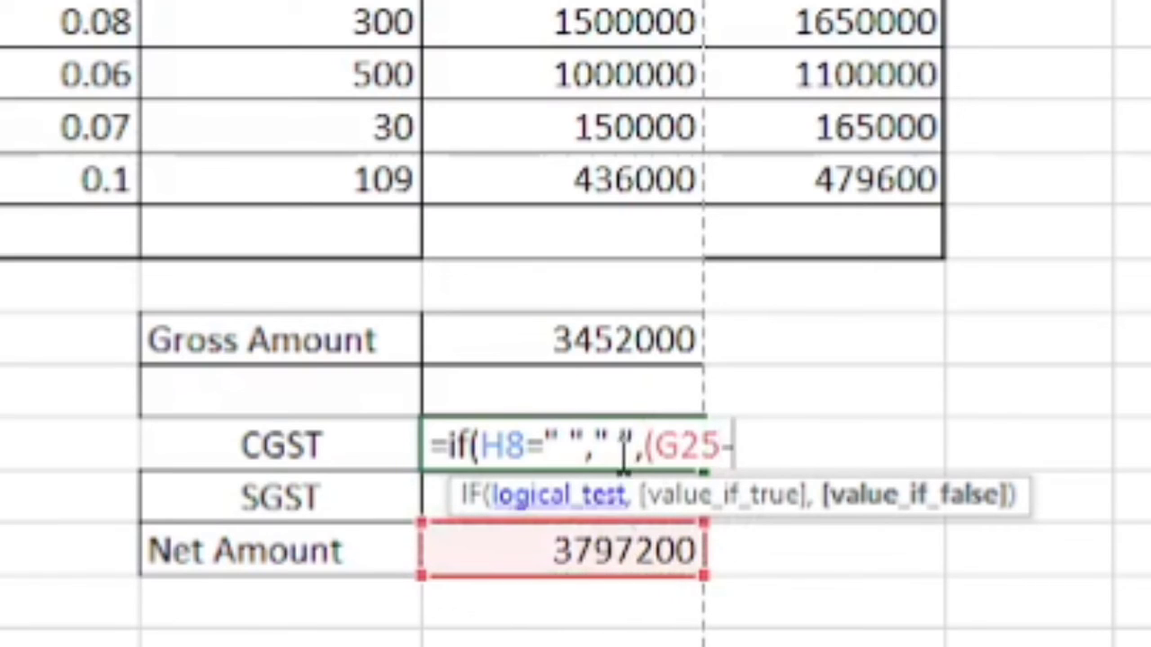
pyautogui.click(604, 326)
pyautogui.write(')')
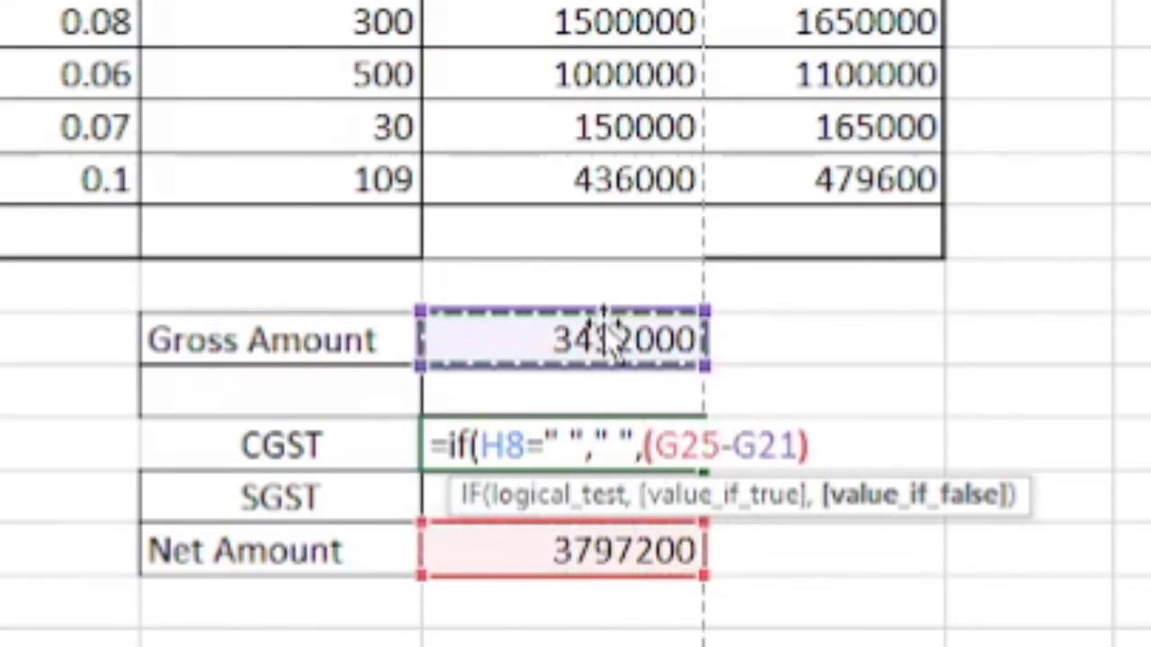
pyautogui.write('/2')
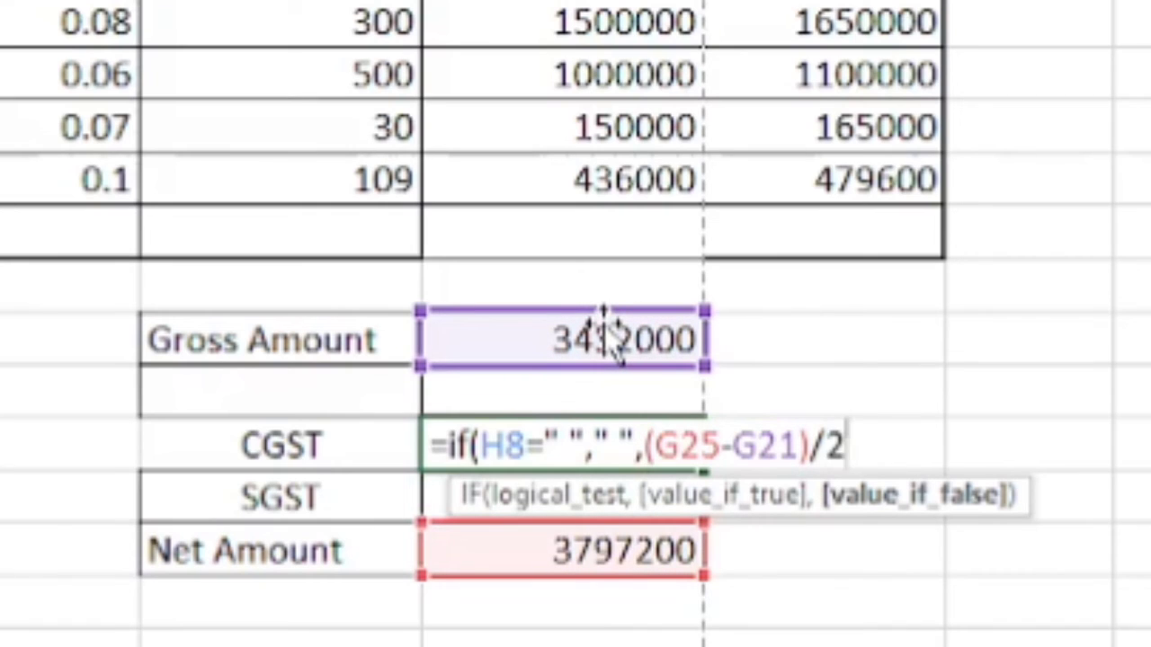
pyautogui.write(')')
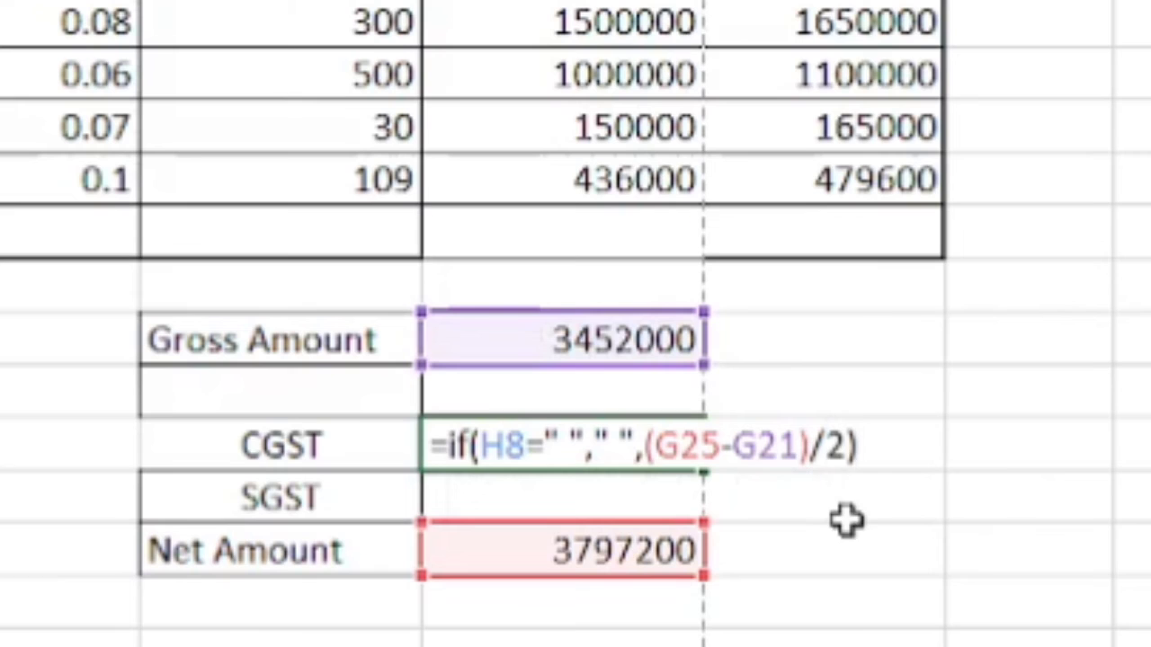
pyautogui.press('Return')
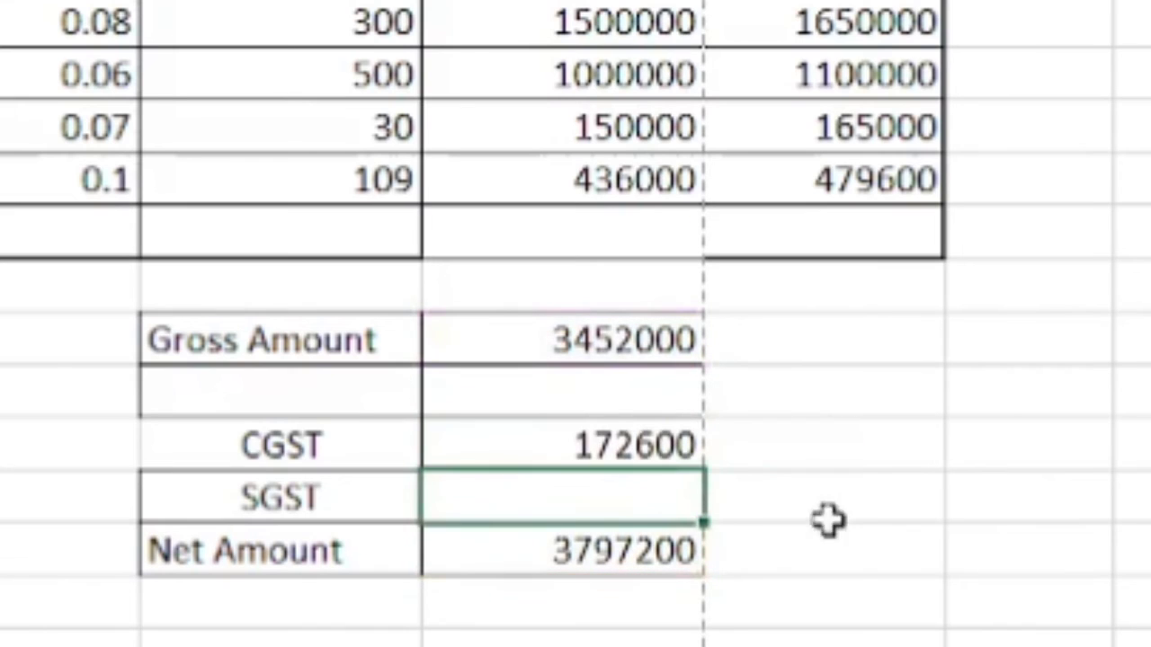
# Enter =IF(F24=" "," ",(G25-G21)/2) in the amount cell beside the SGST label.
pyautogui.click(623, 439)
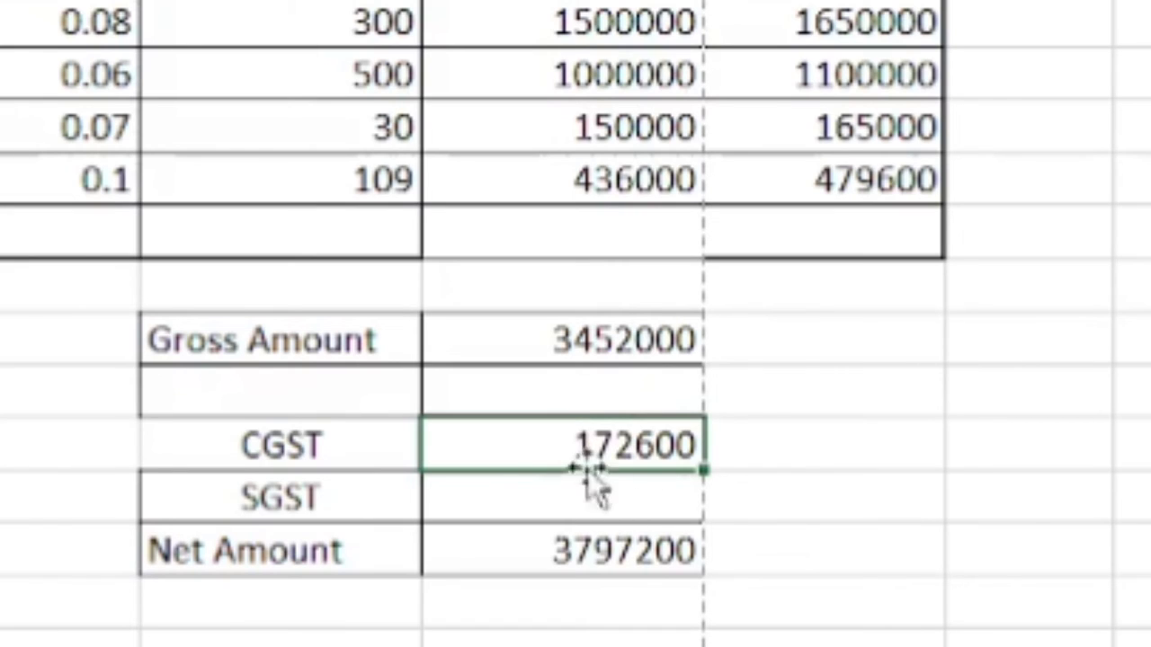
pyautogui.click(595, 498)
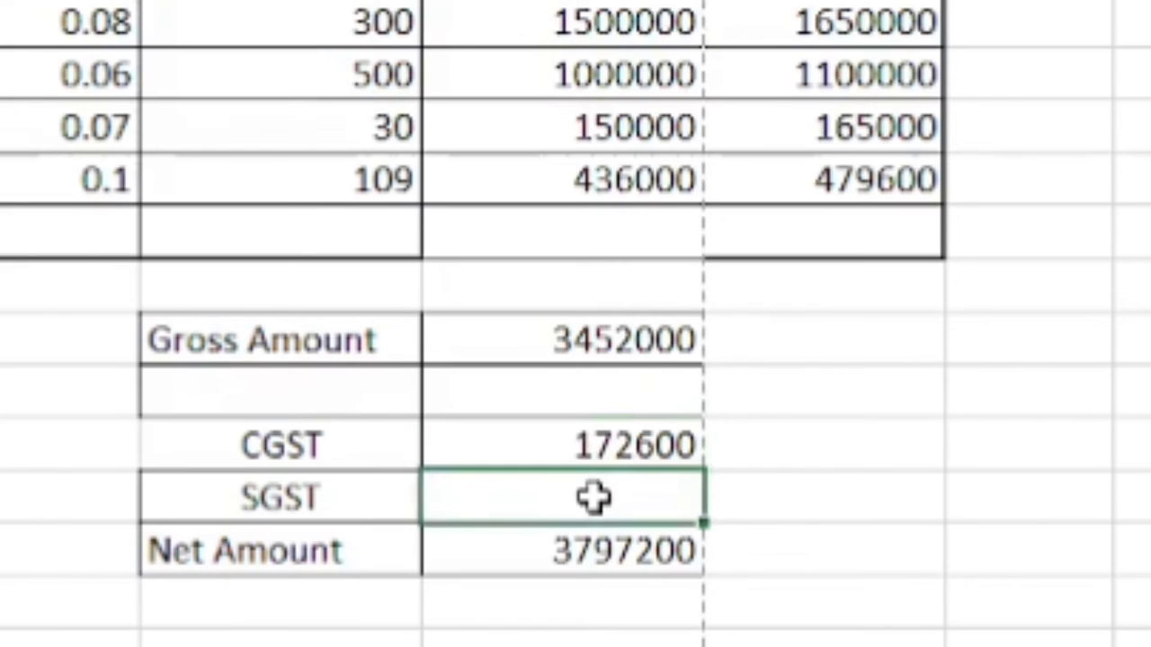
pyautogui.write('=if')
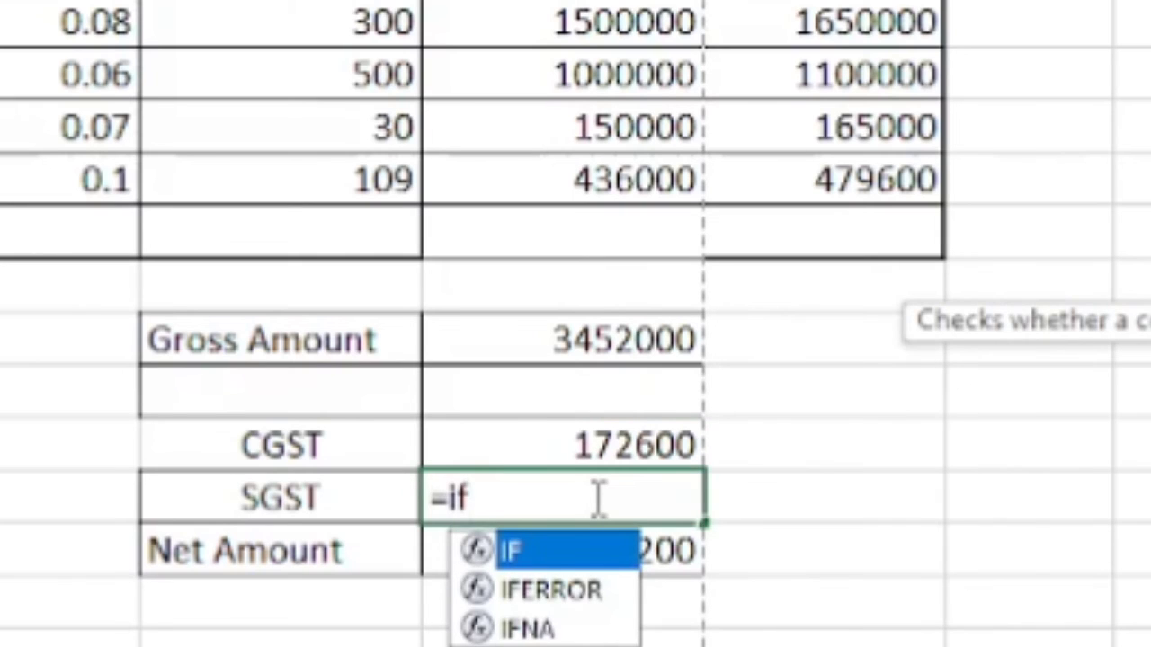
pyautogui.write('(')
pyautogui.click(253, 490)
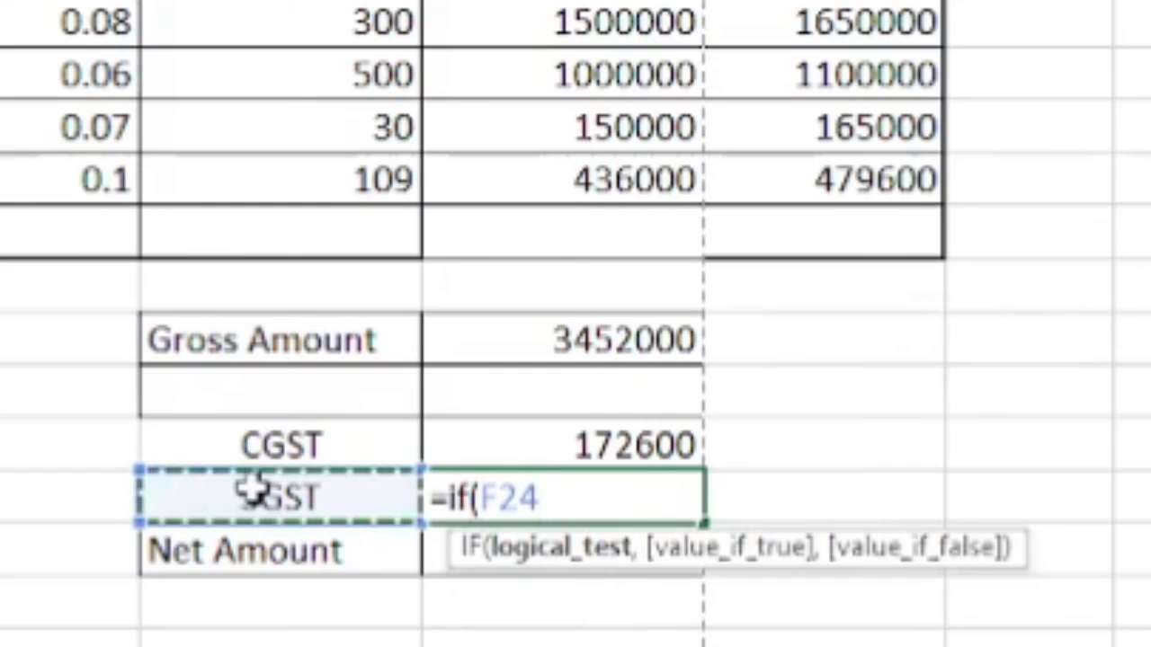
pyautogui.write('="')
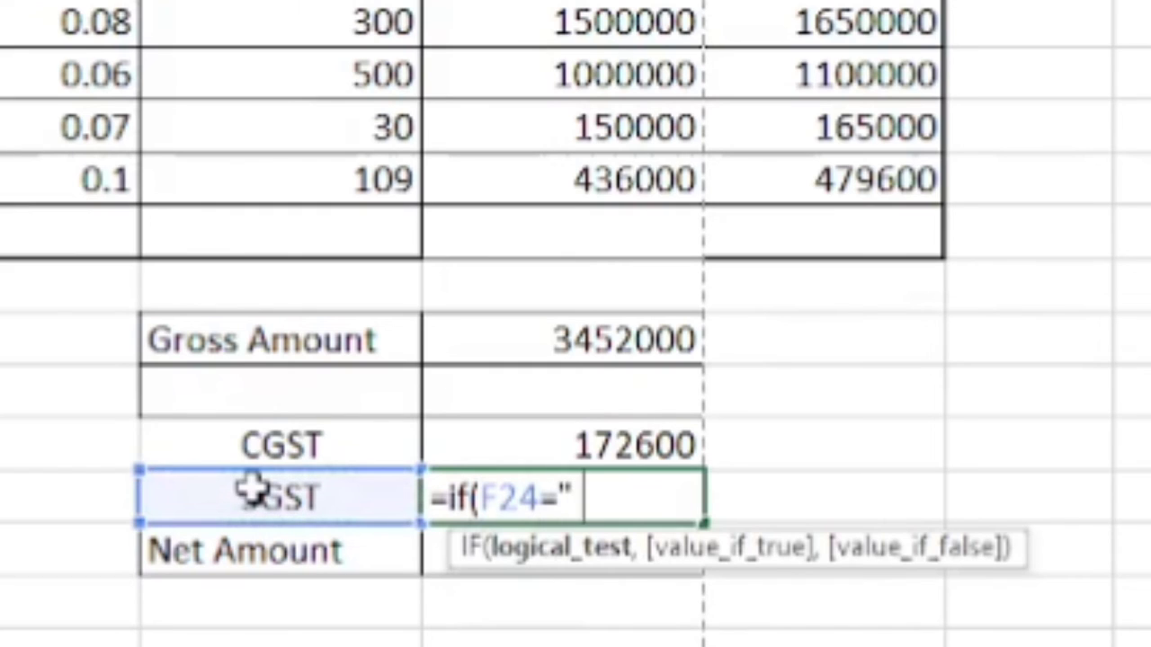
pyautogui.write(' ","')
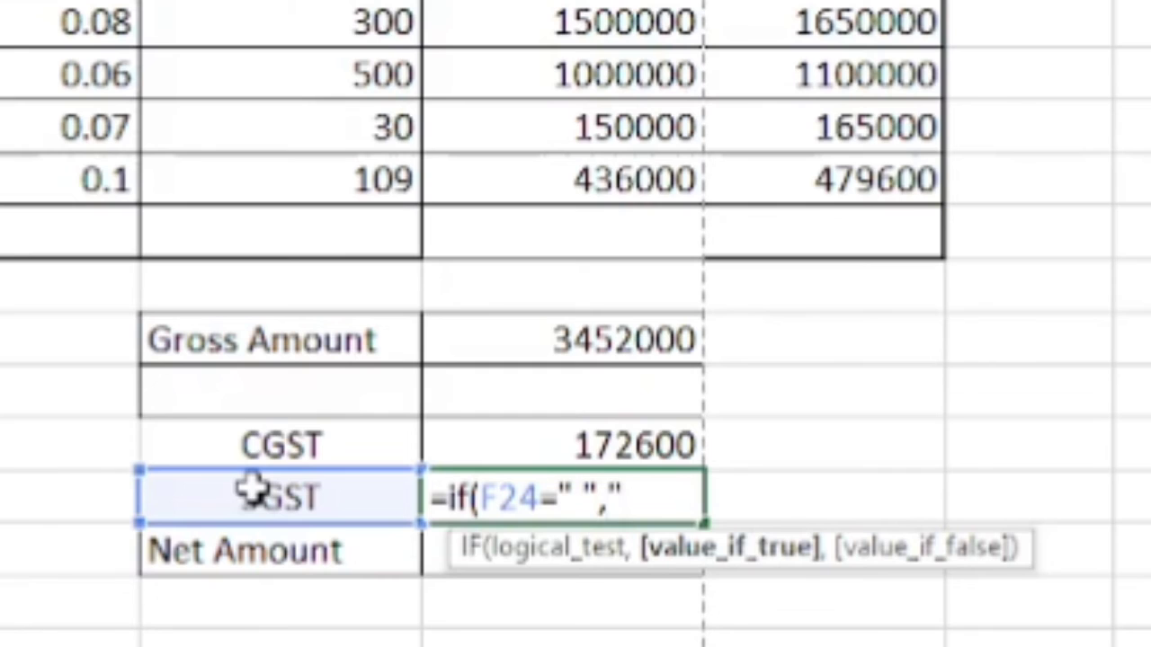
pyautogui.write(' ",')
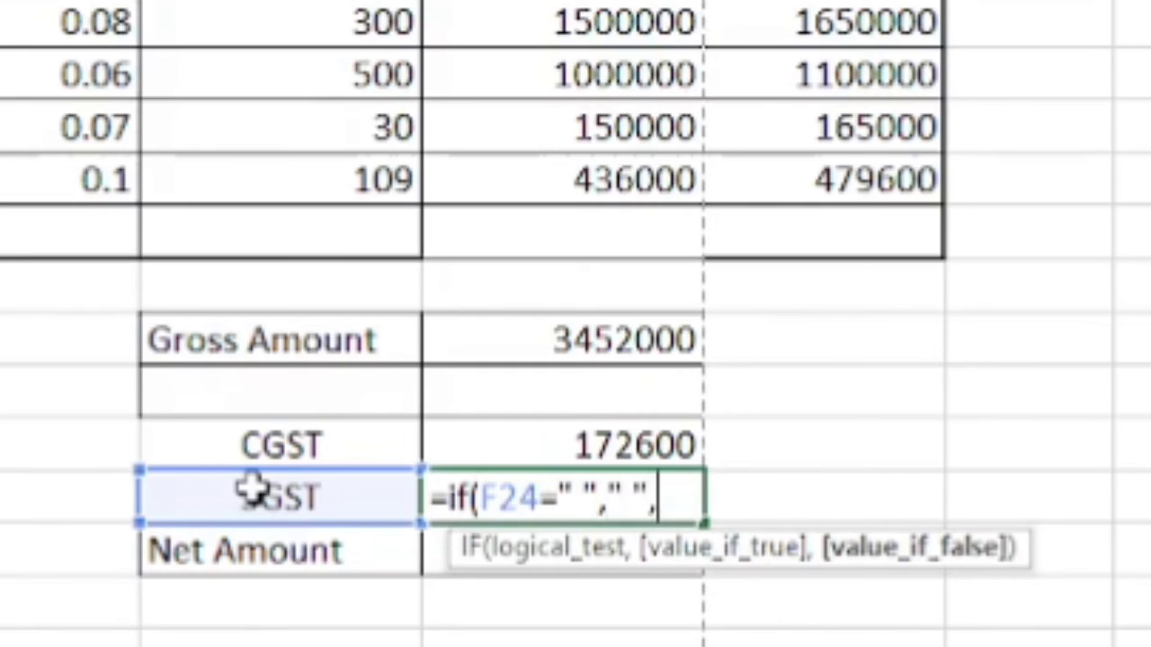
pyautogui.write('(')
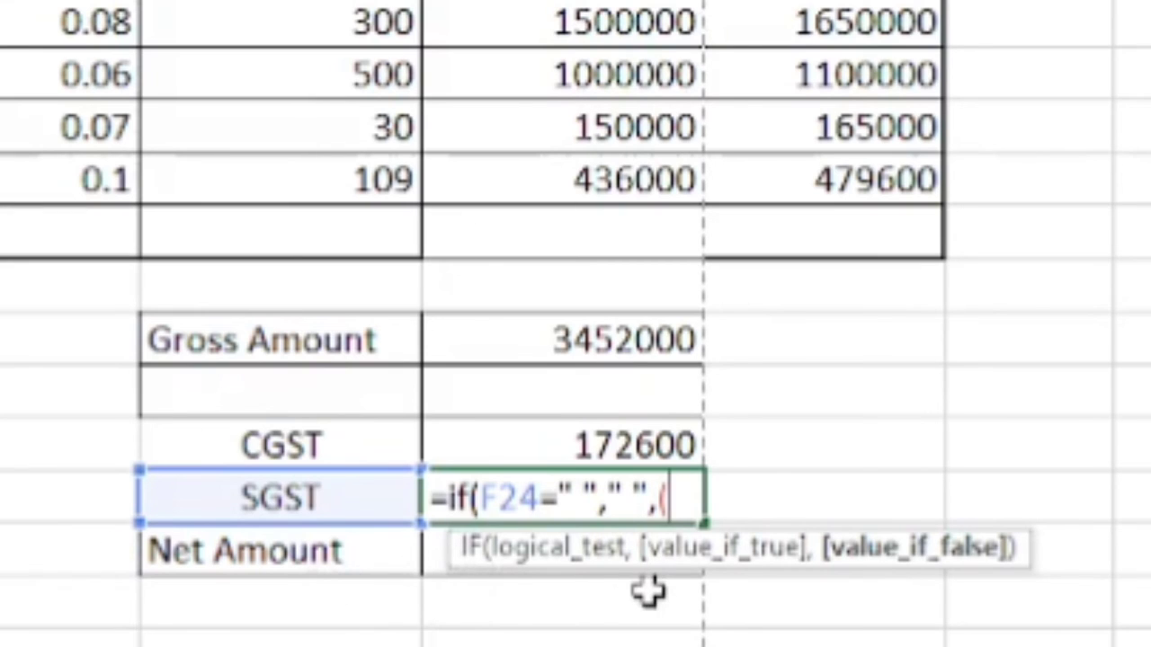
pyautogui.write('g25')
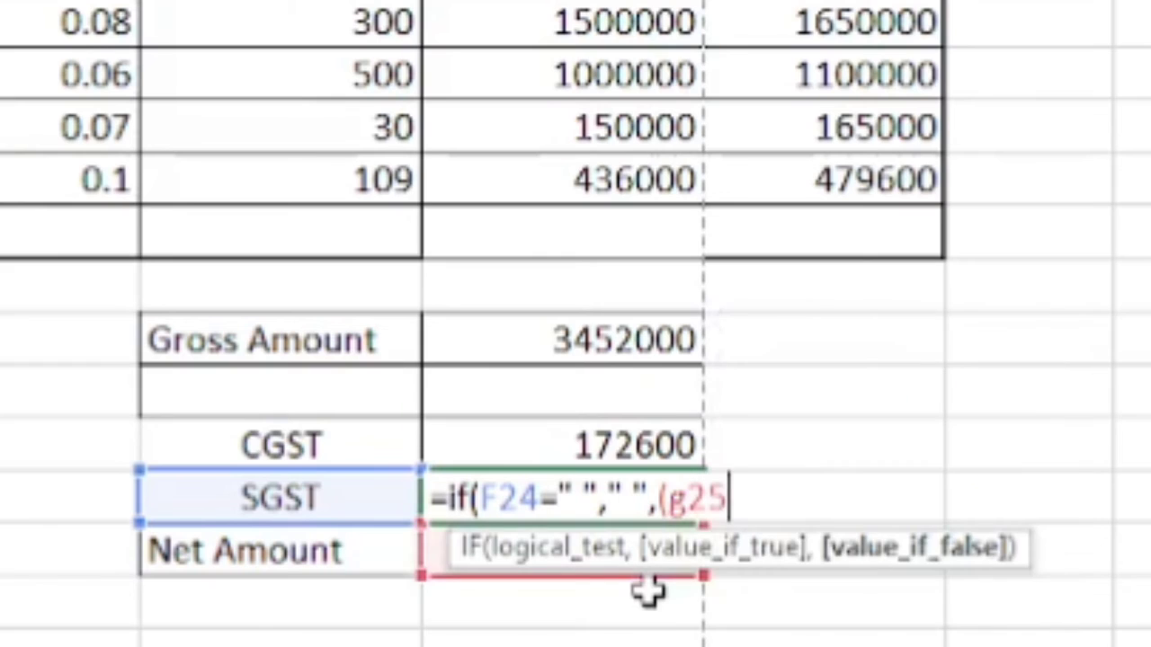
pyautogui.write('-')
pyautogui.click(566, 358)
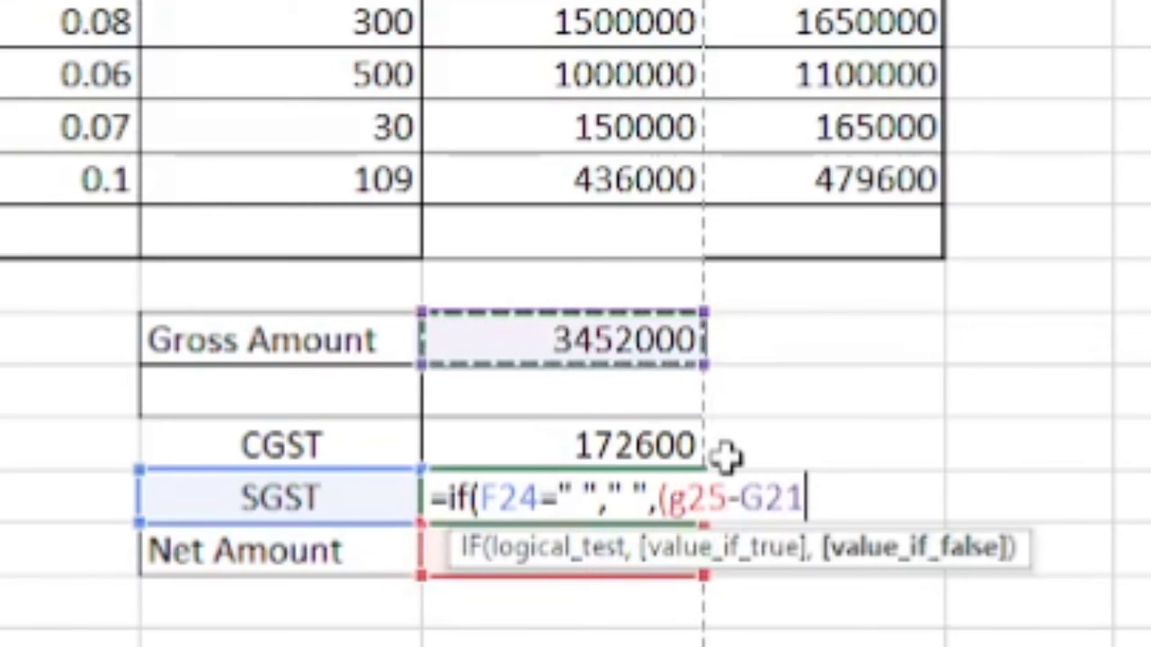
pyautogui.write(')/')
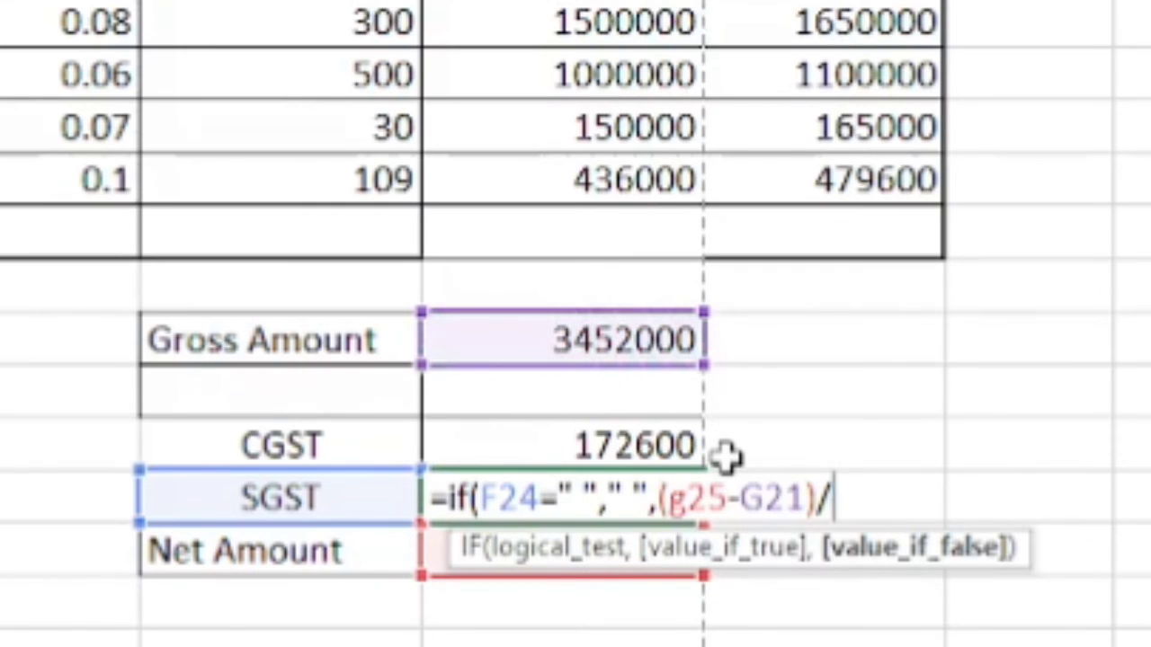
pyautogui.write('2')
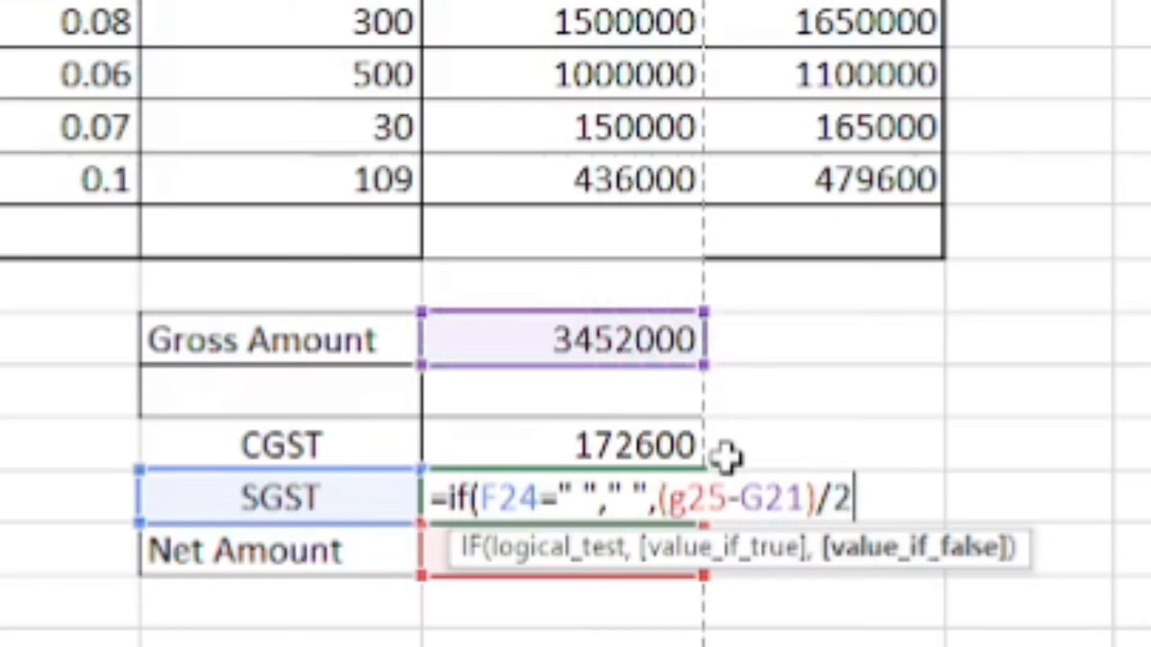
pyautogui.write(')')
pyautogui.press('Return')
pyautogui.press('Up')
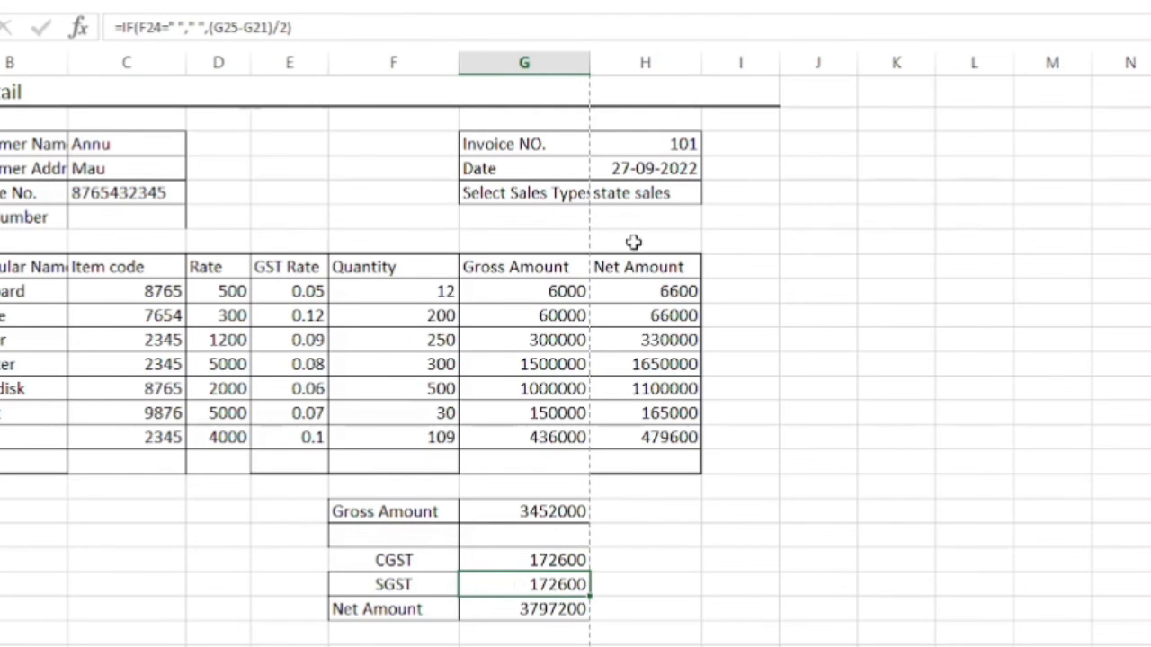
# Check the CGST and SGST amounts by switching the H8 sales type to intrastate sales.
pyautogui.click(633, 199)
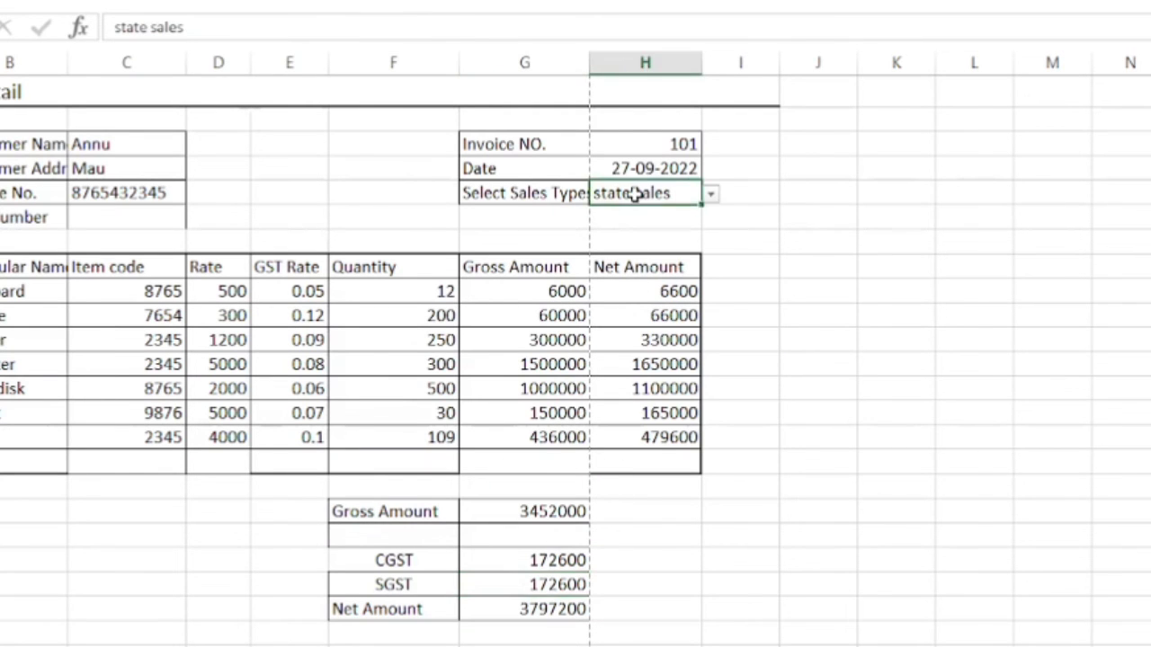
pyautogui.click(711, 194)
pyautogui.click(632, 215)
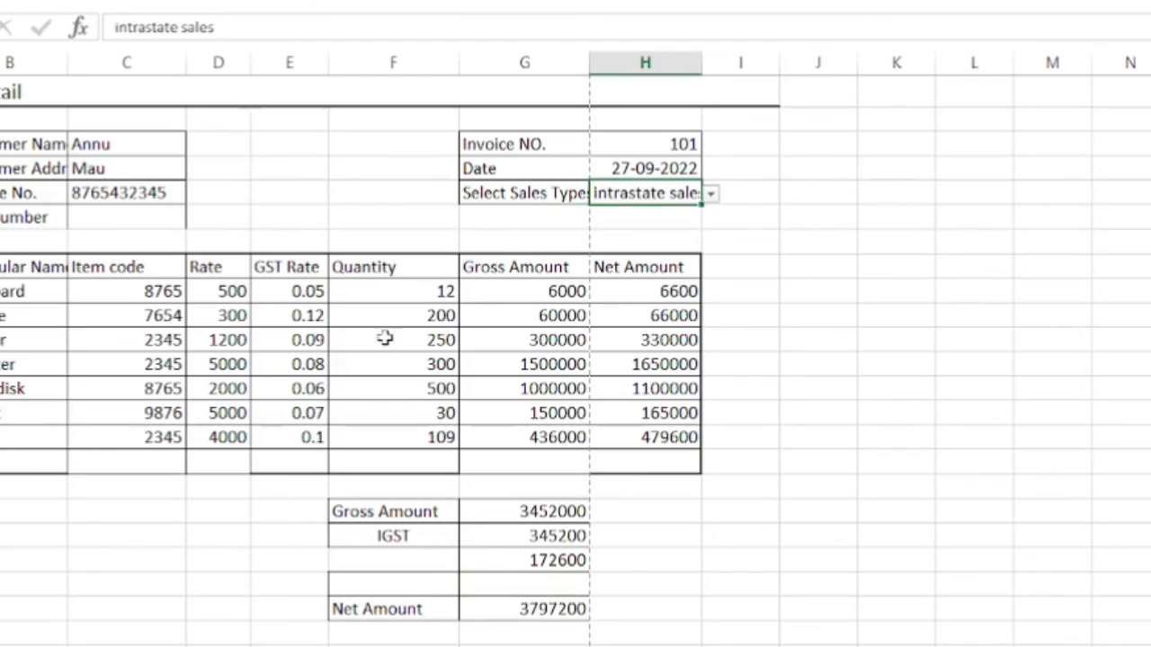
# Replace the amount formula beside the CGST label with =IF(F23=" "," ",(G25-G21)/2).
pyautogui.click(550, 559)
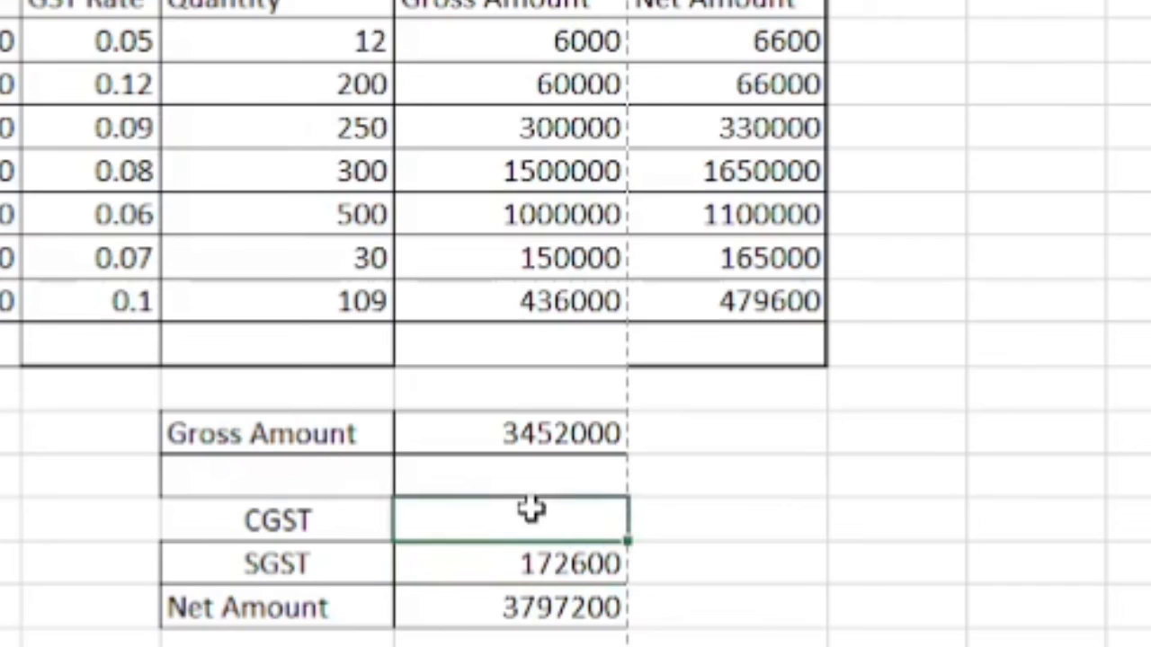
pyautogui.write('=if')
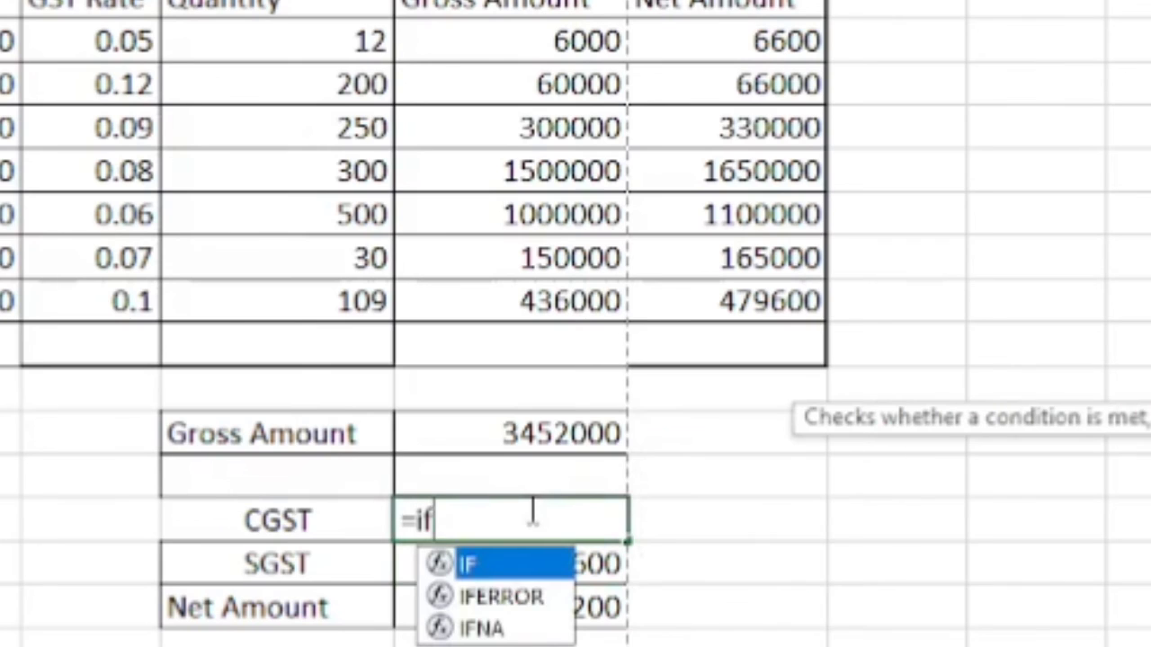
pyautogui.write('(')
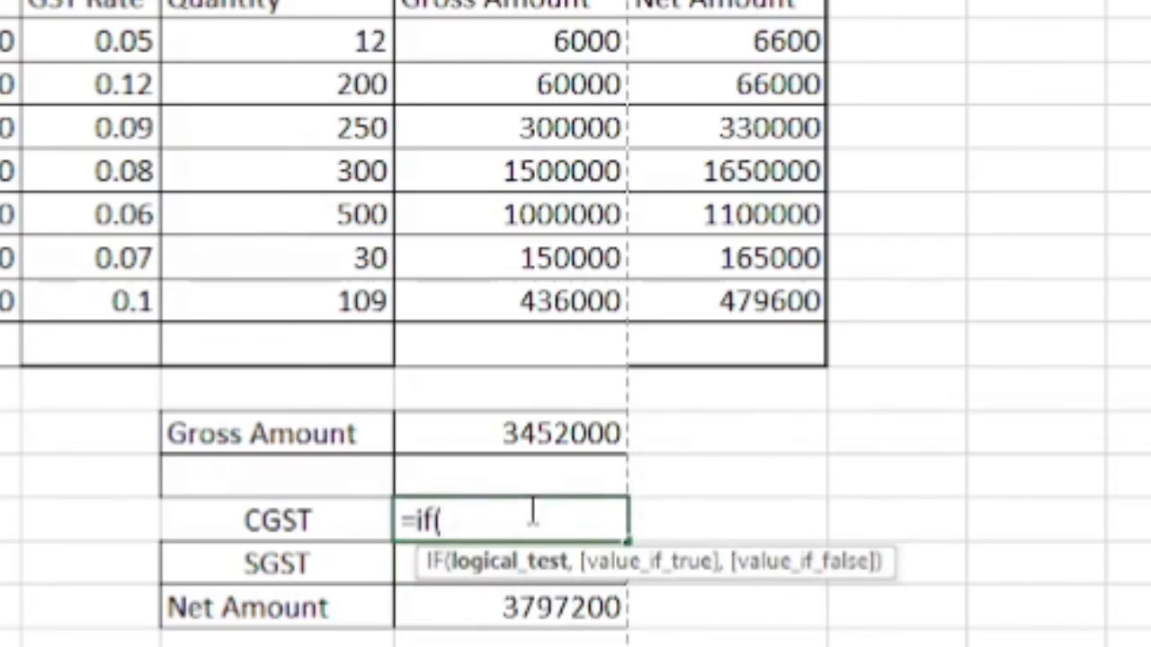
pyautogui.click(245, 512)
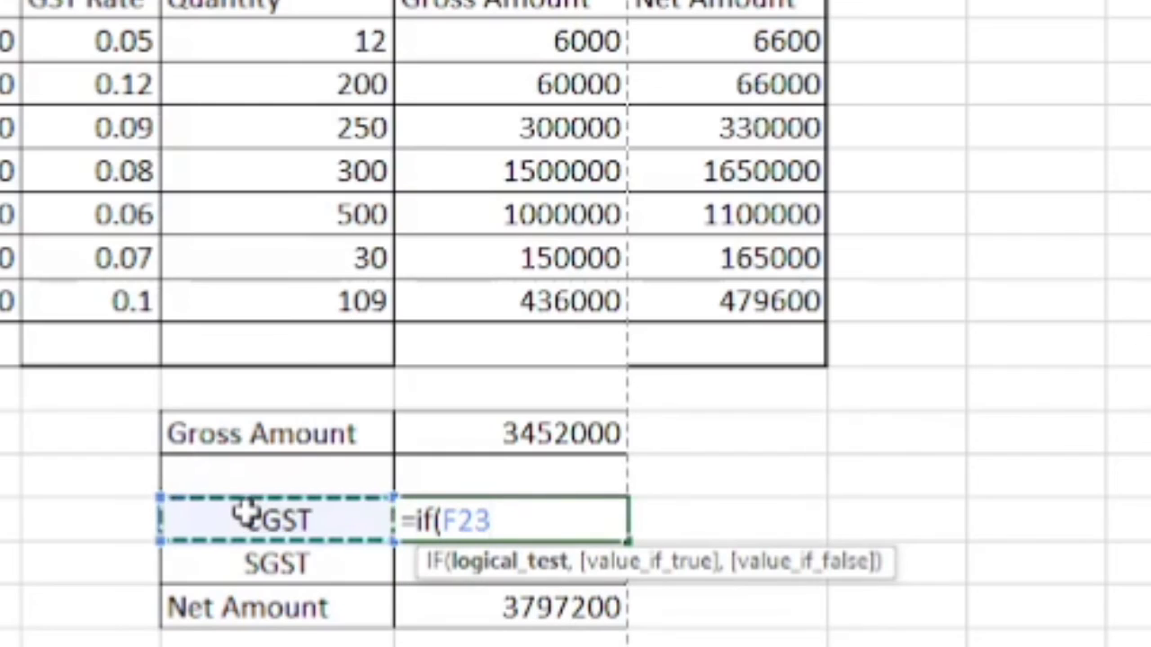
pyautogui.write('=')
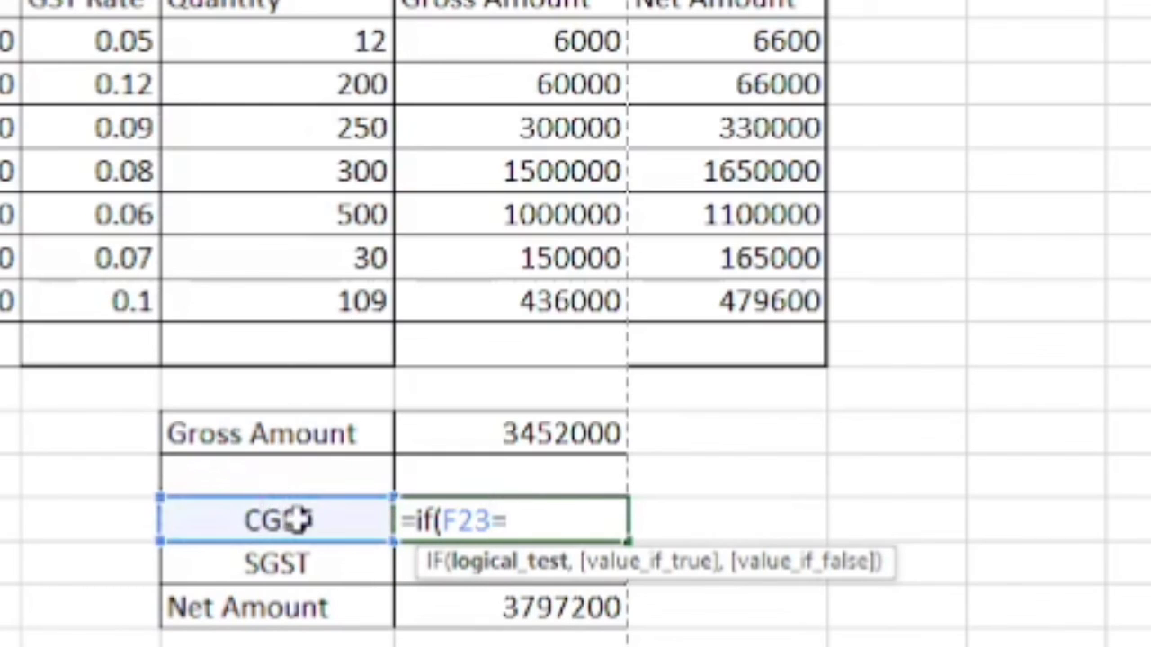
pyautogui.write('" "," ')
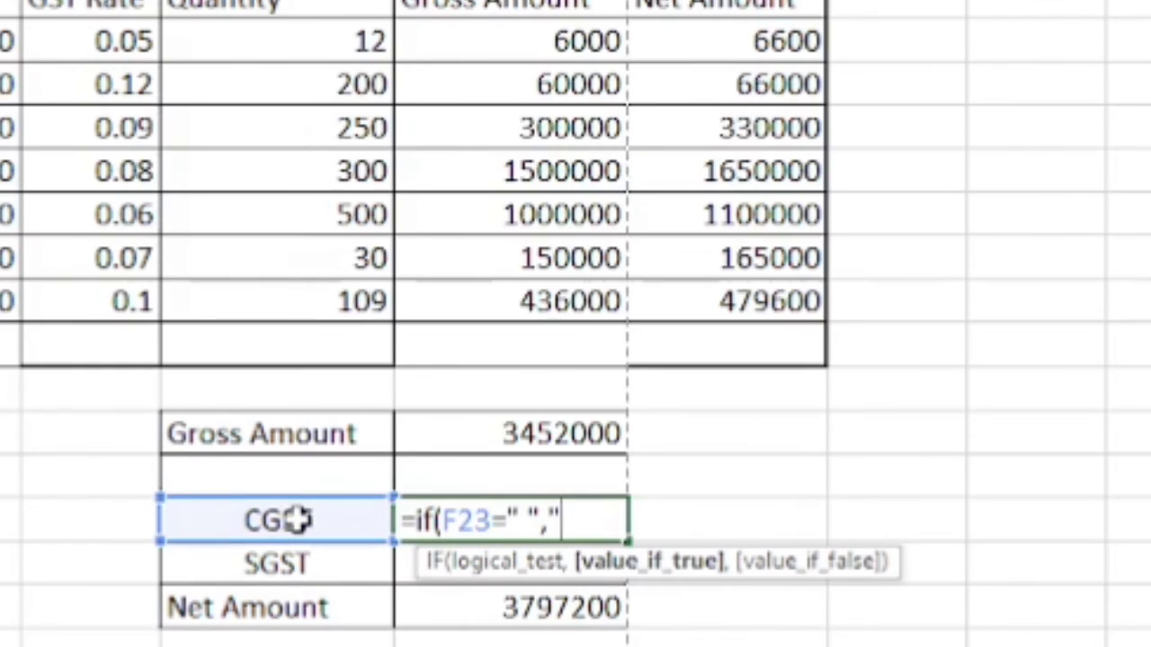
pyautogui.write('",')
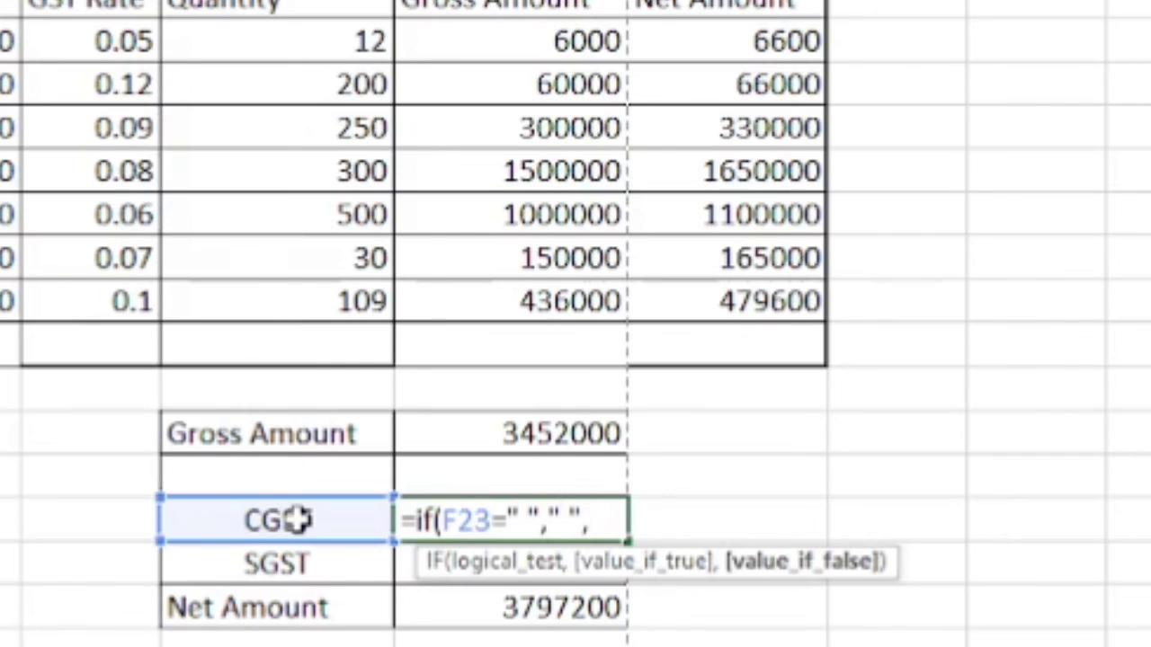
pyautogui.write('(')
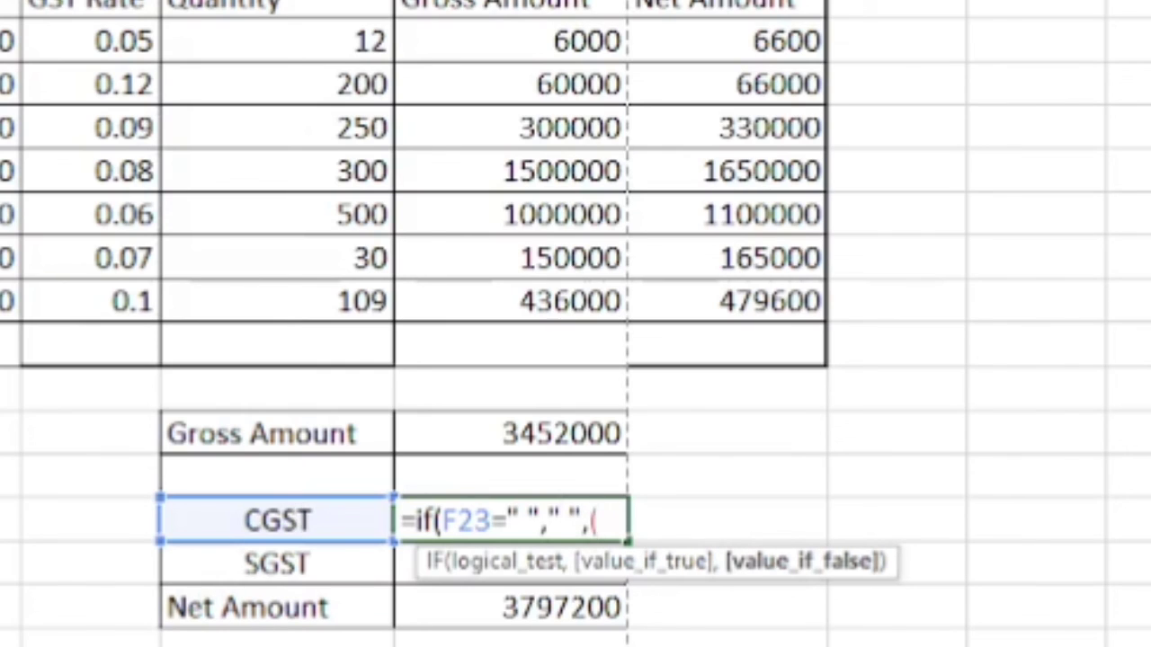
pyautogui.click(512, 610)
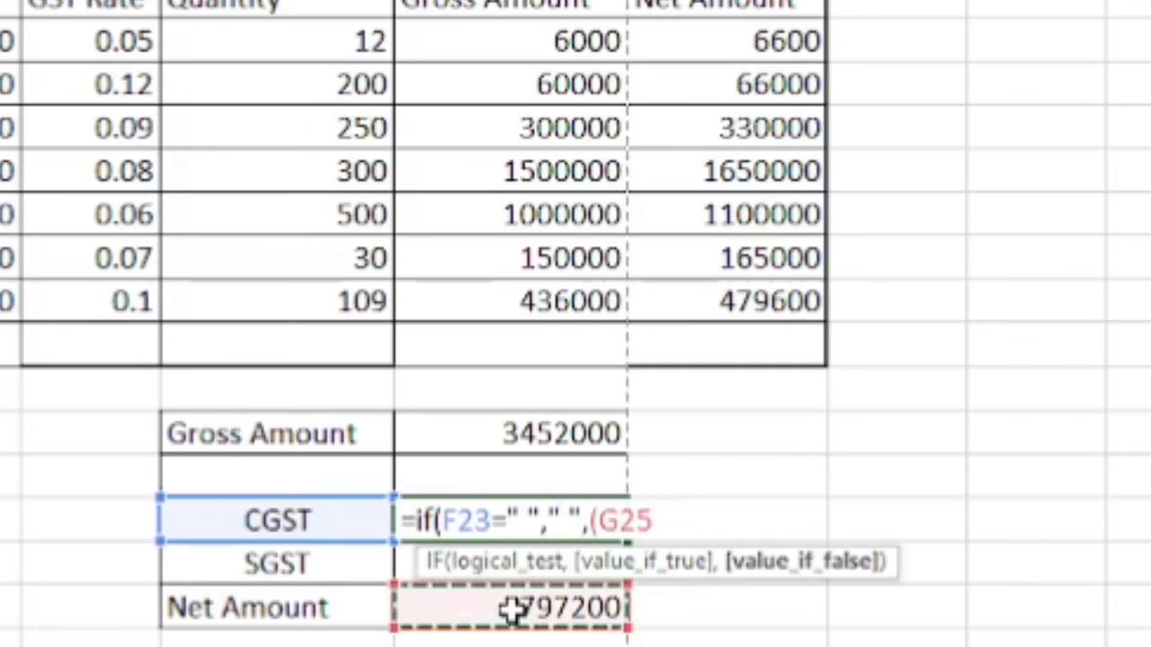
pyautogui.write('-')
pyautogui.click(556, 433)
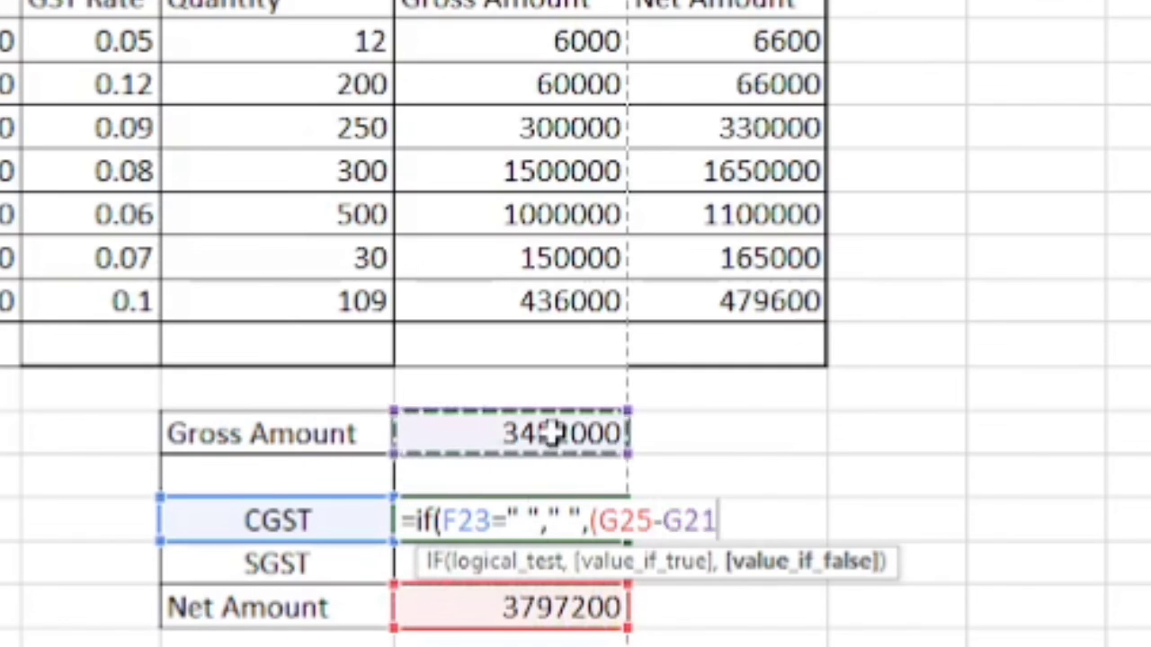
pyautogui.write(')/2')
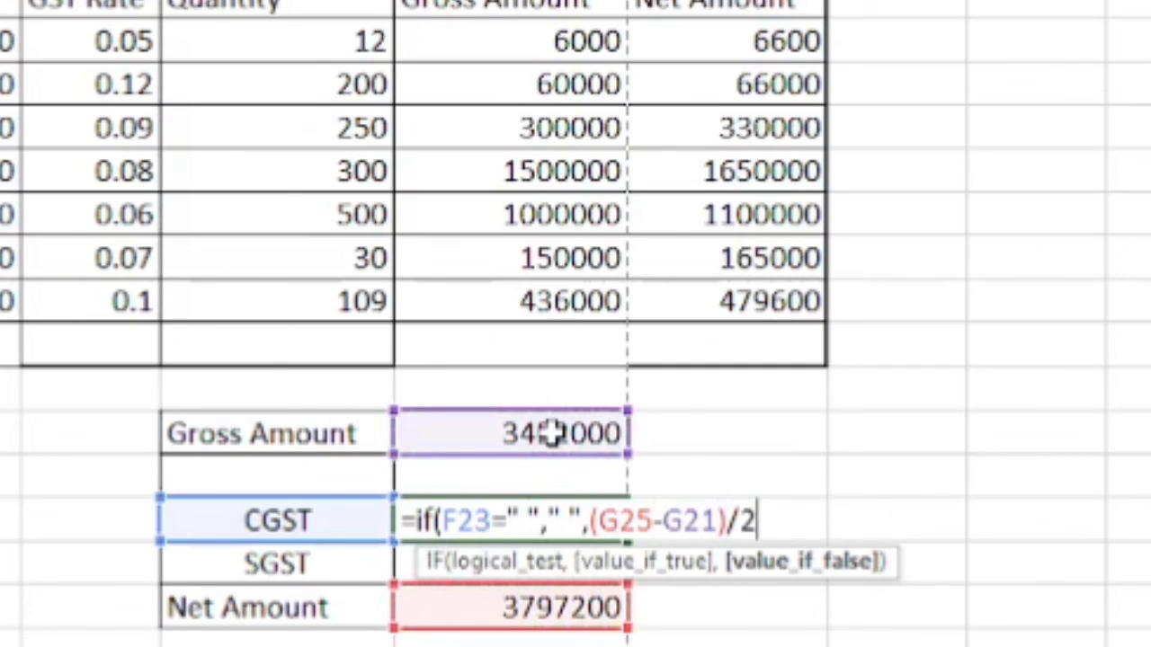
pyautogui.write(')')
pyautogui.press('Return')
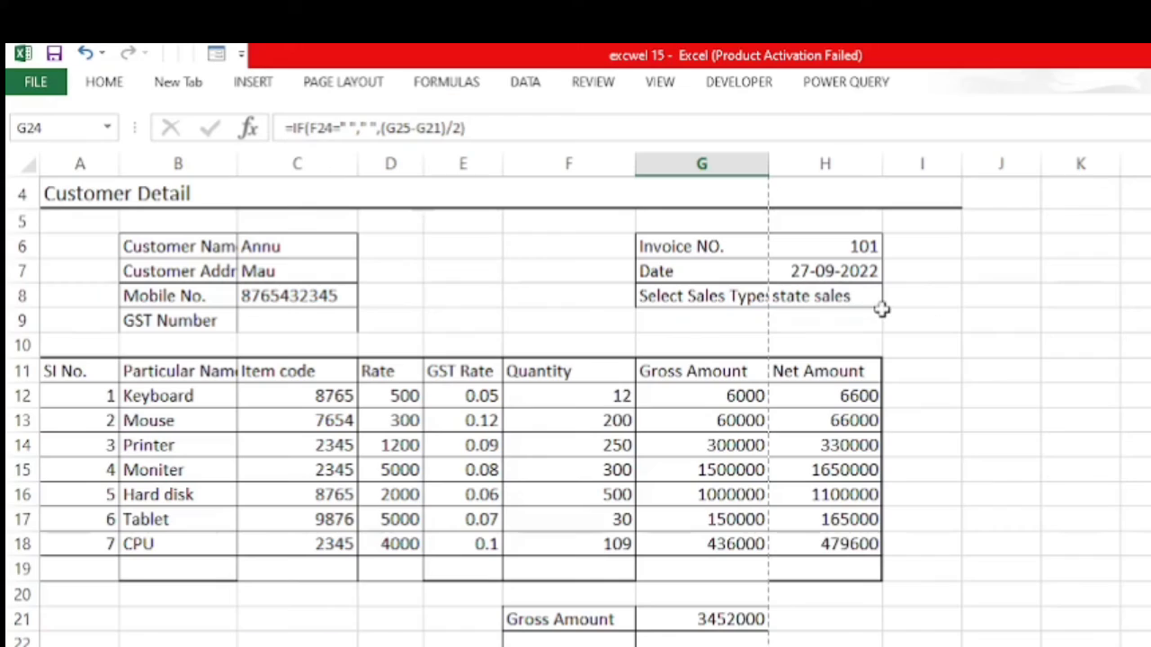
# Check the corrected CGST amount by switching the H8 sales type to intrastate sales and back to state sales.
pyautogui.click(834, 298)
pyautogui.click(890, 296)
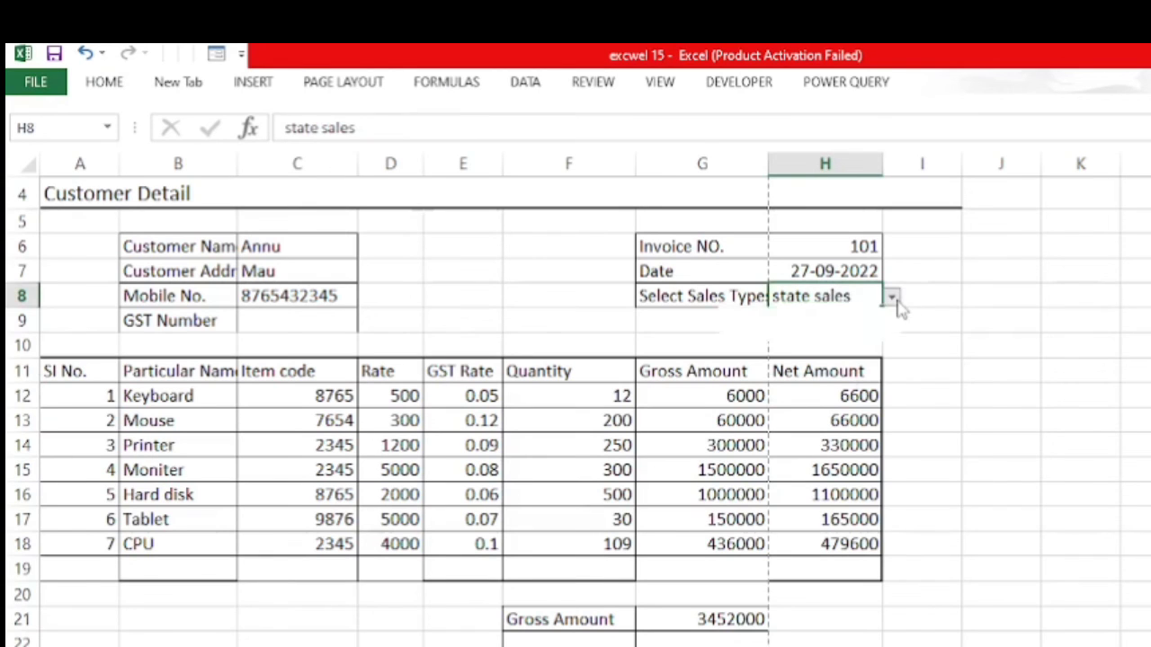
pyautogui.click(803, 332)
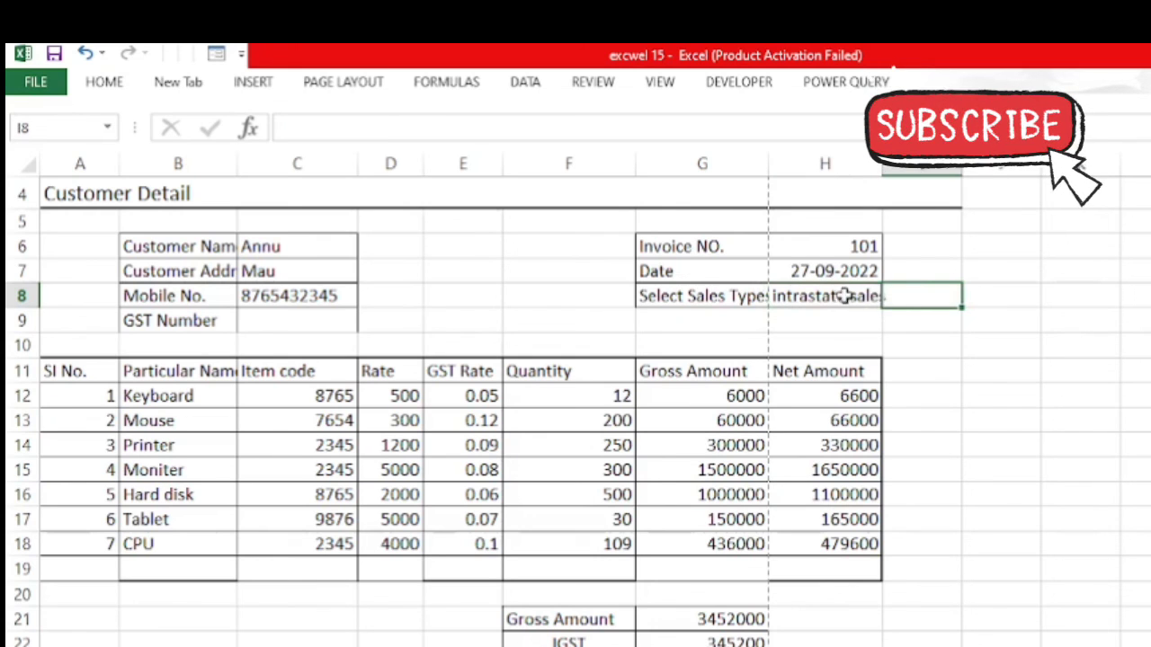
pyautogui.click(892, 298)
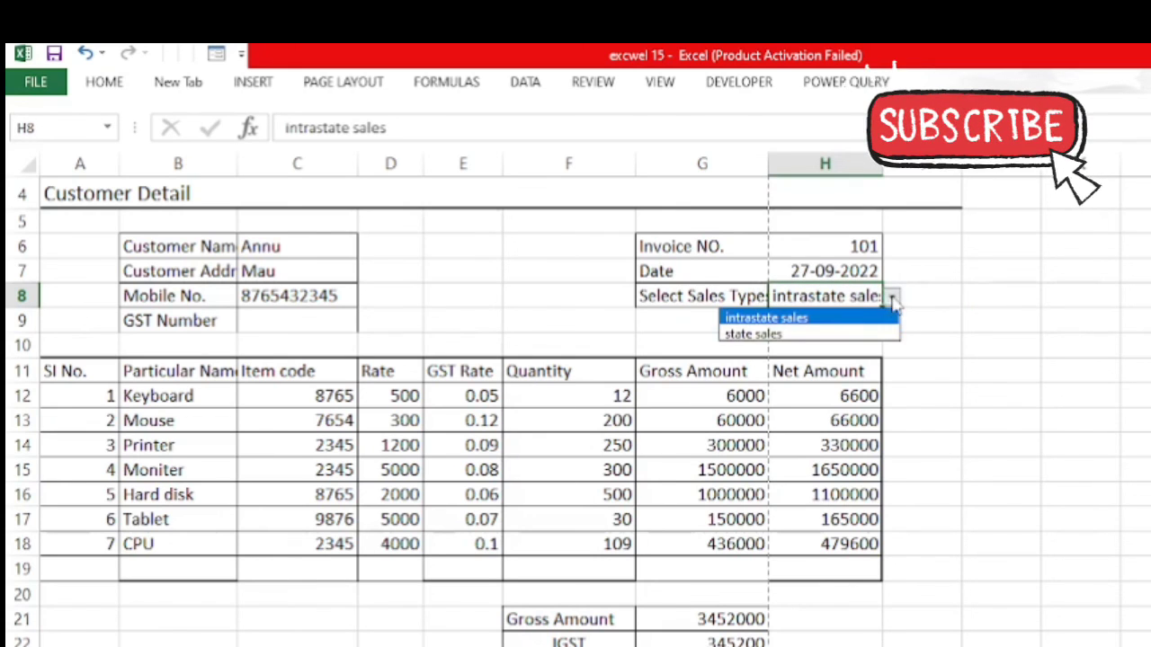
pyautogui.click(773, 335)
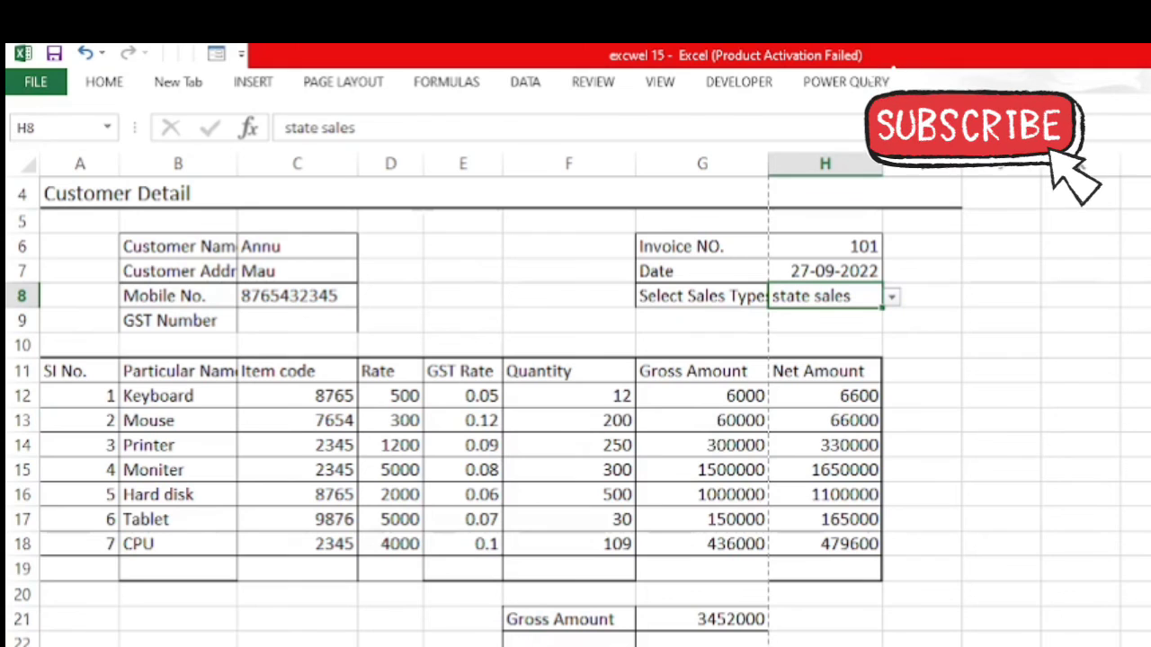
pyautogui.hotkey('ctrl', 'End')
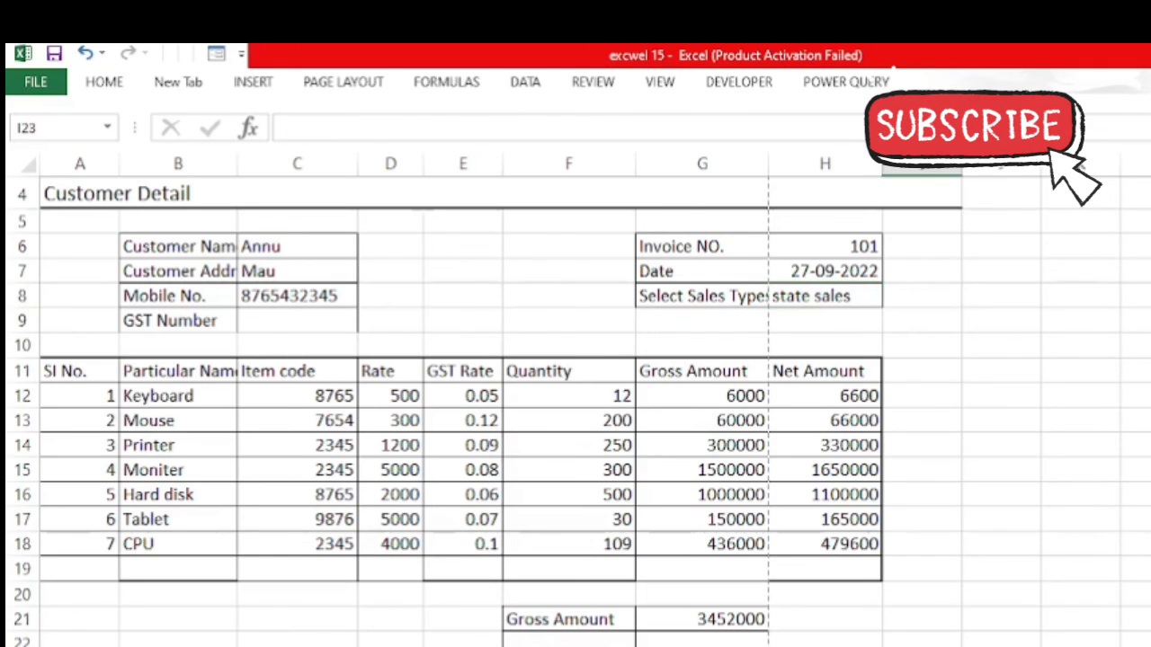
# Widen column G to fit the Select Sales Types label and add borders to the totals block from Gross Amount to Net Amount.
pyautogui.moveTo(768, 167); pyautogui.dragTo(789, 172)
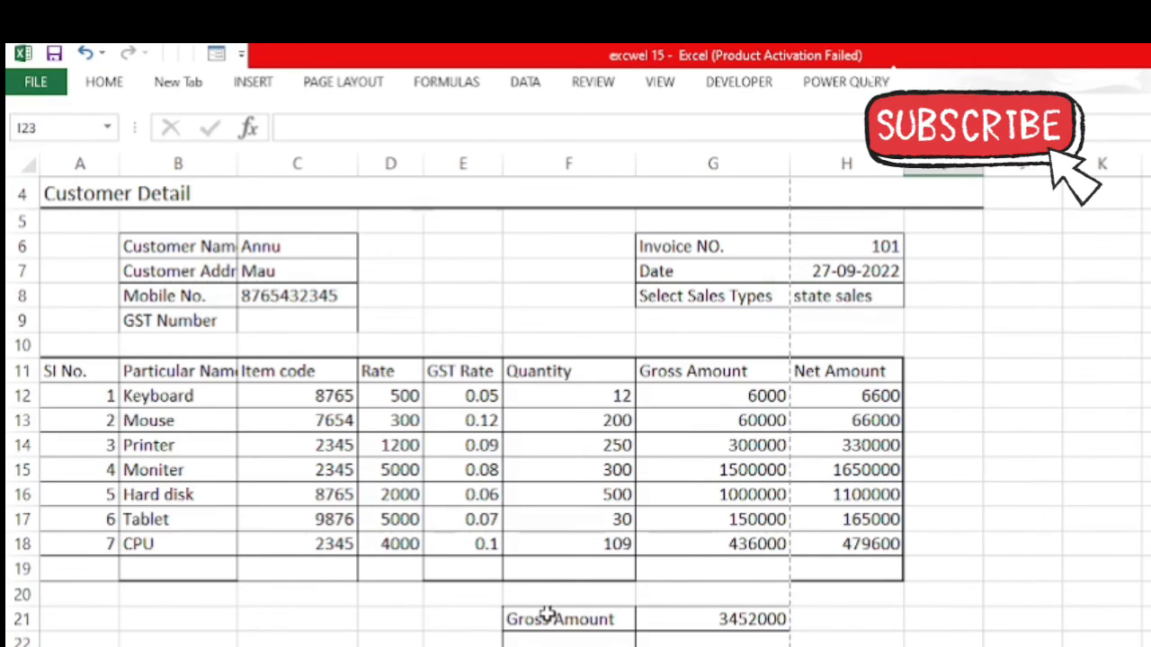
pyautogui.moveTo(547, 619); pyautogui.dragTo(715, 646)
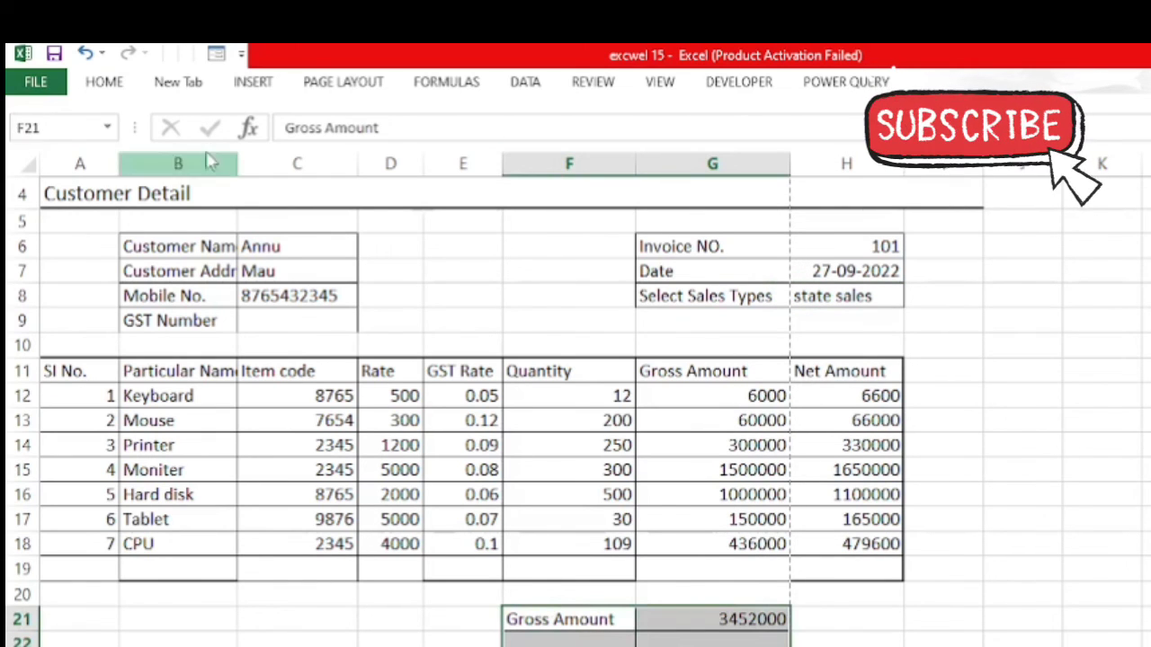
pyautogui.click(104, 82)
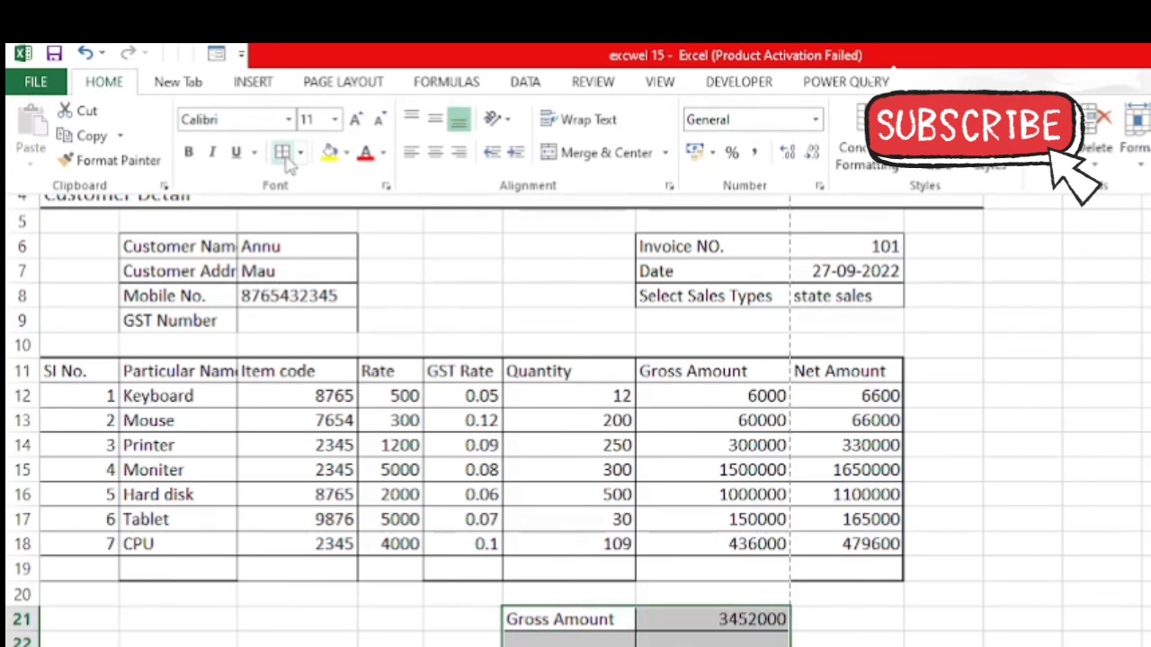
pyautogui.press('Escape')
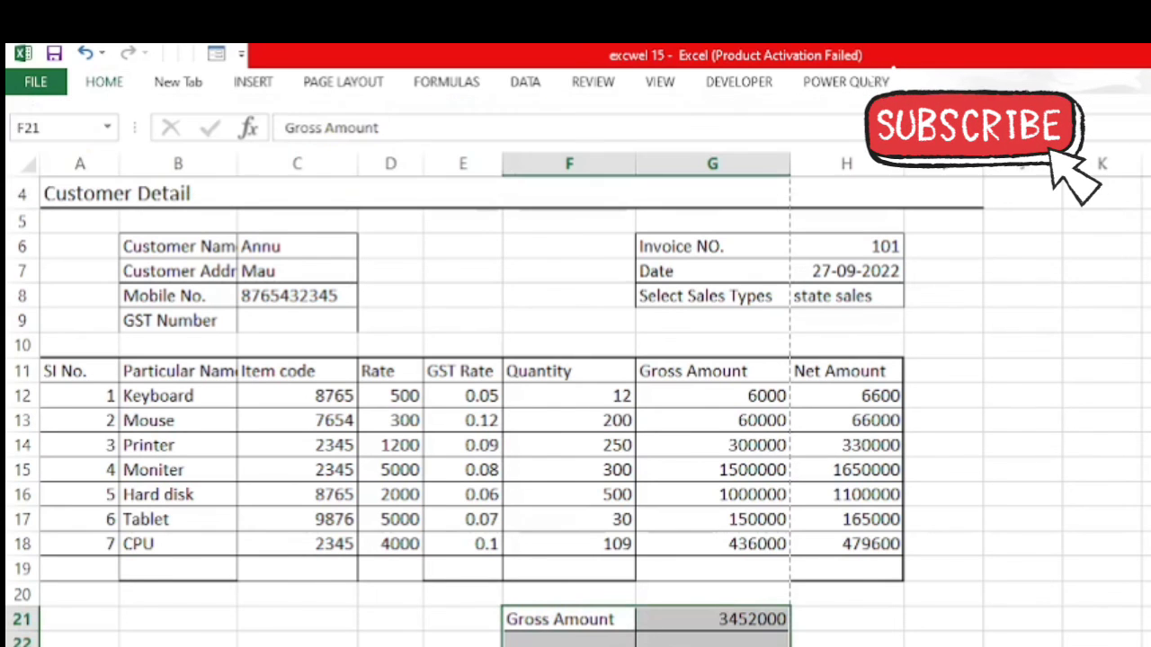
pyautogui.click(840, 646)
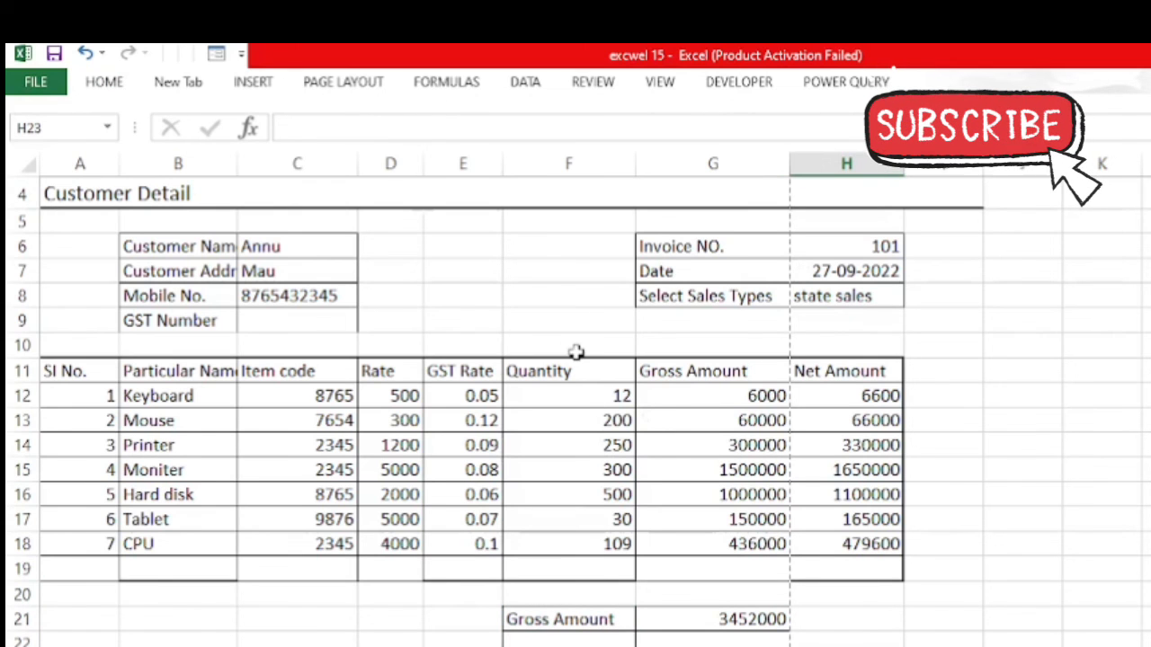
# Review the invoice from the title rows down to the CGST, SGST and Net Amount rows.
pyautogui.scroll(1, 909, 339)
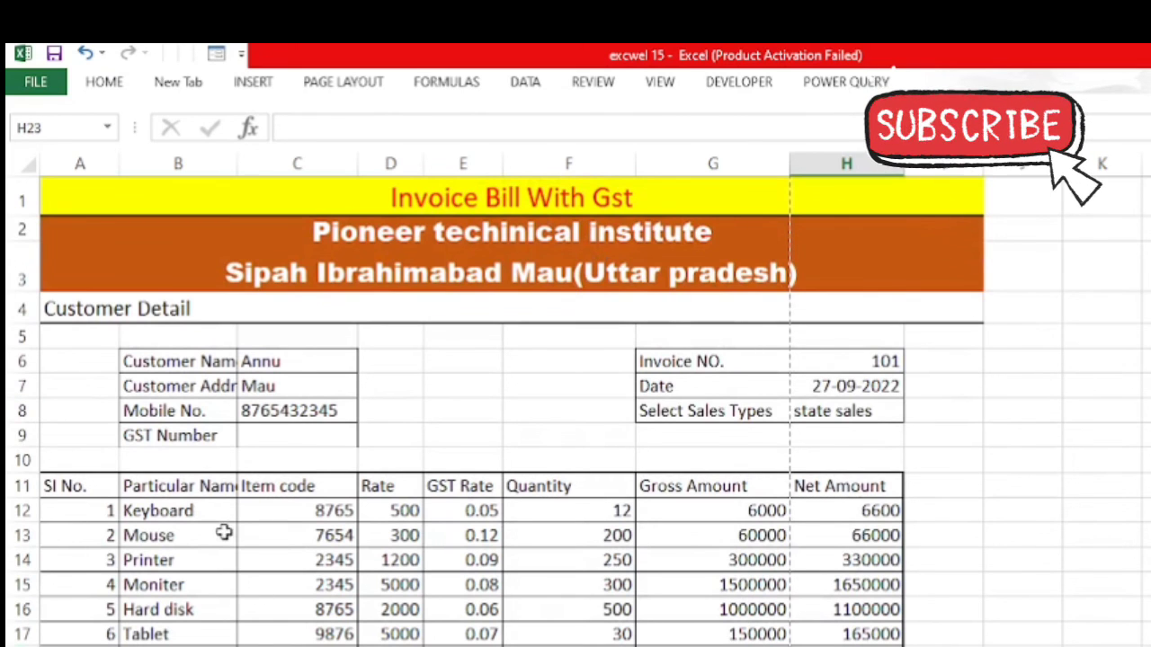
pyautogui.scroll(-1, 547, 582)
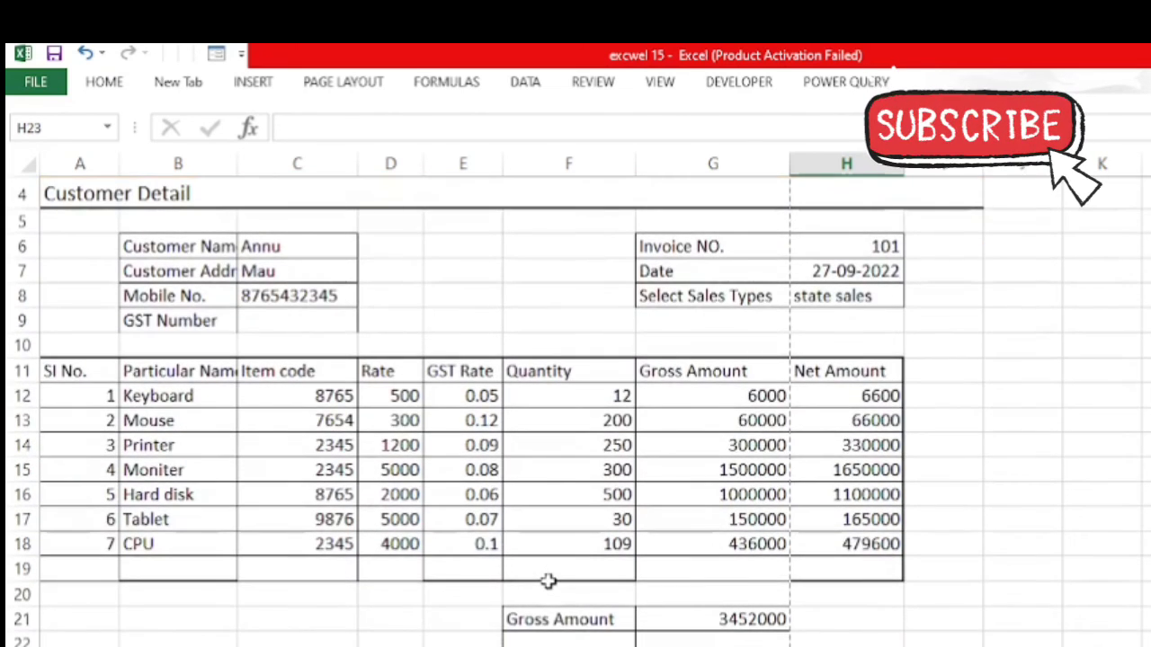
pyautogui.scroll(-1, 547, 582)
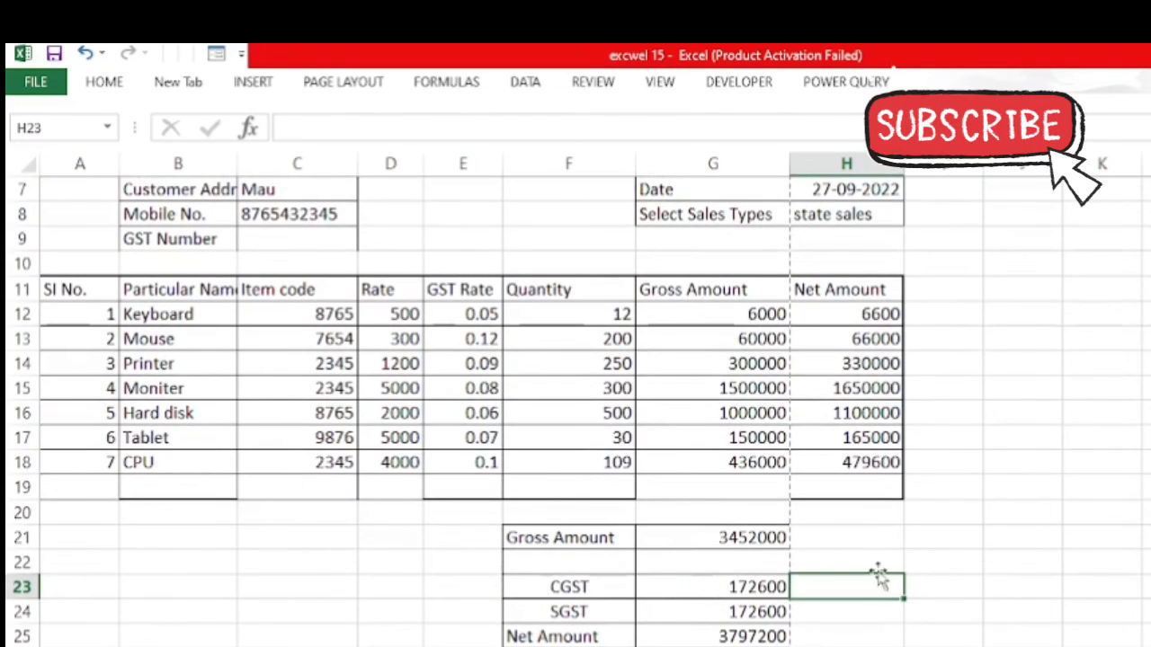
pyautogui.scroll(2, 866, 564)
pyautogui.hotkey('ctrl', 'F1')
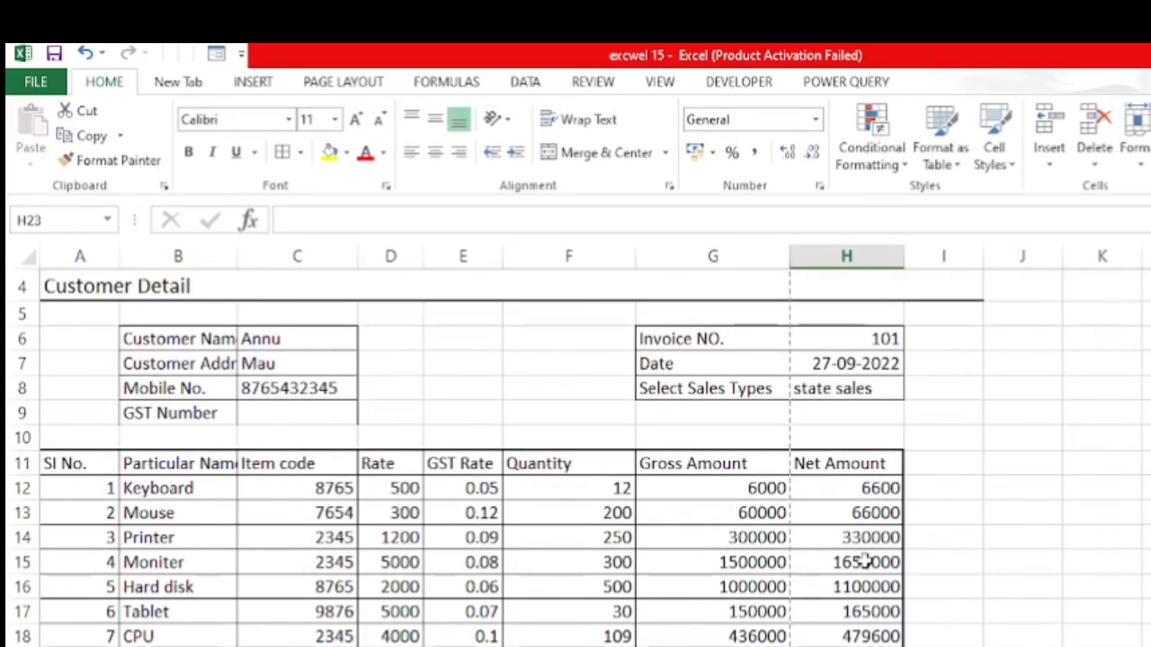
pyautogui.hotkey('ctrl', 'F1')
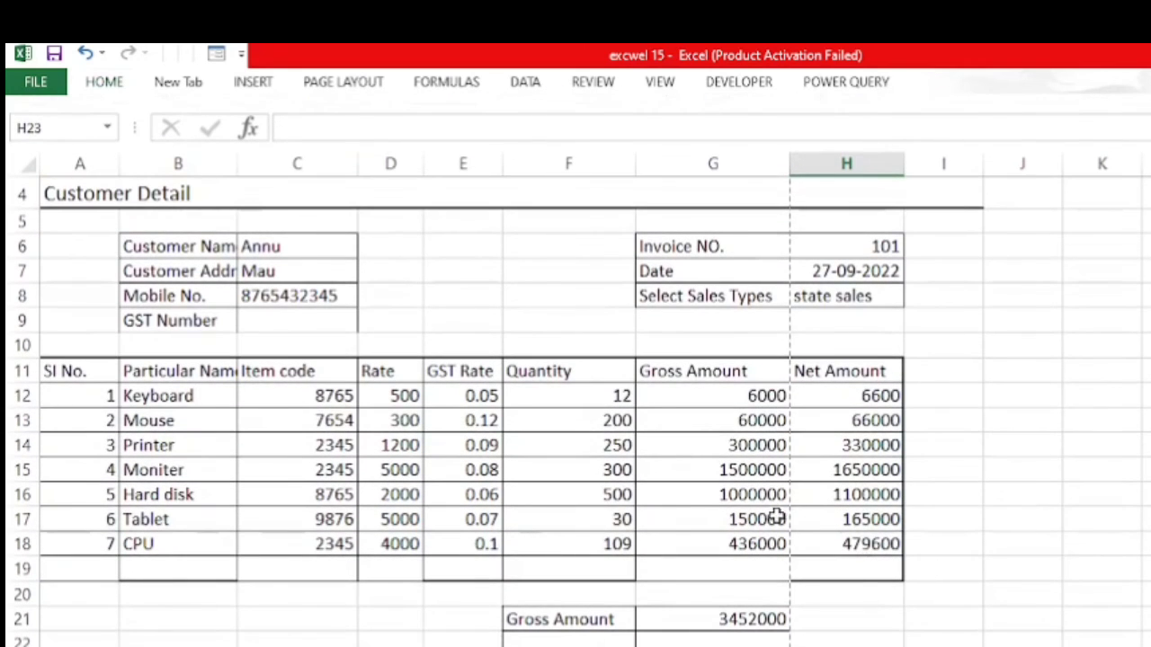
# Compare the tax rows in the totals block for intrastate sales and state sales using the H8 sales type, ending on state sales.
pyautogui.scroll(1, 774, 499)
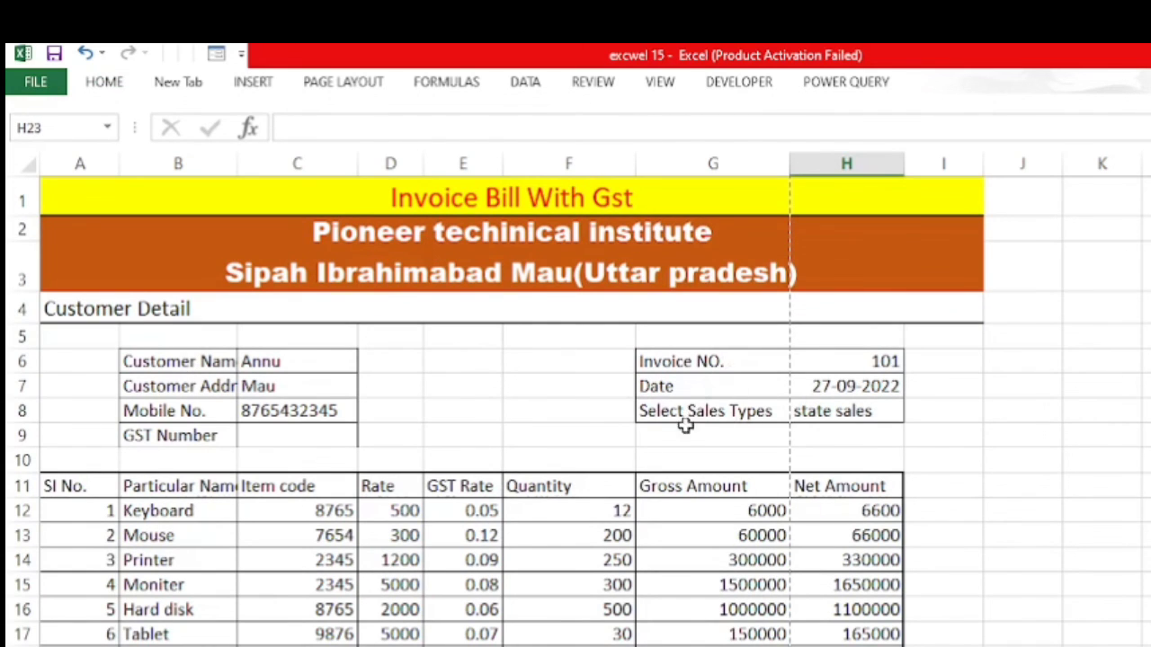
pyautogui.click(836, 412)
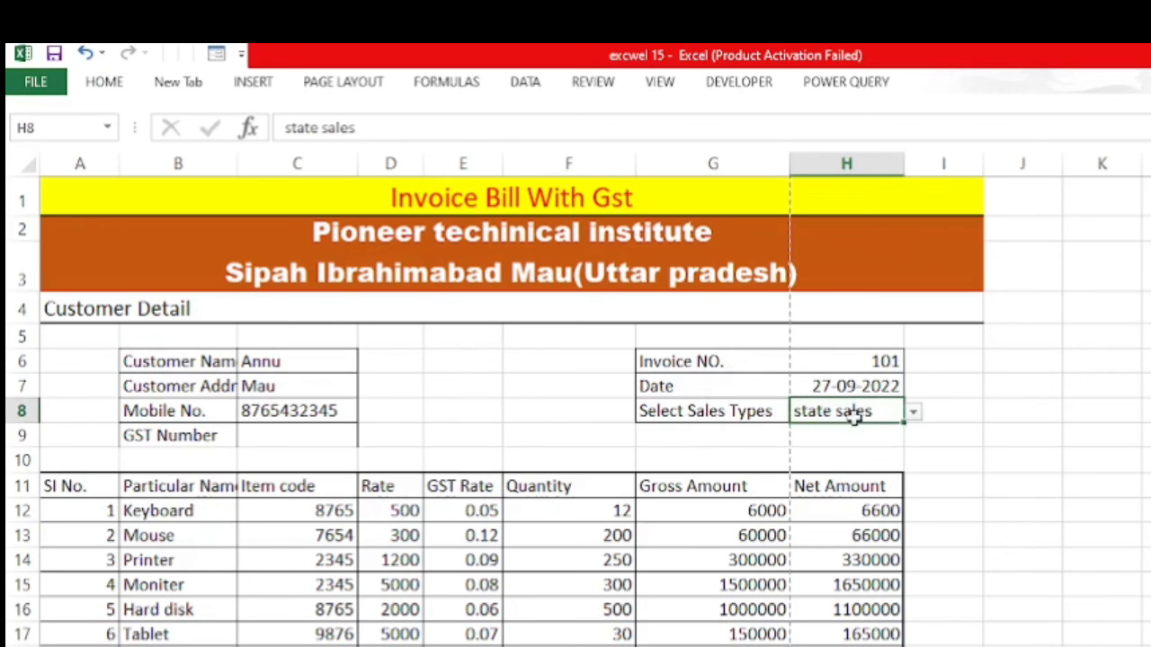
pyautogui.click(913, 413)
pyautogui.click(821, 432)
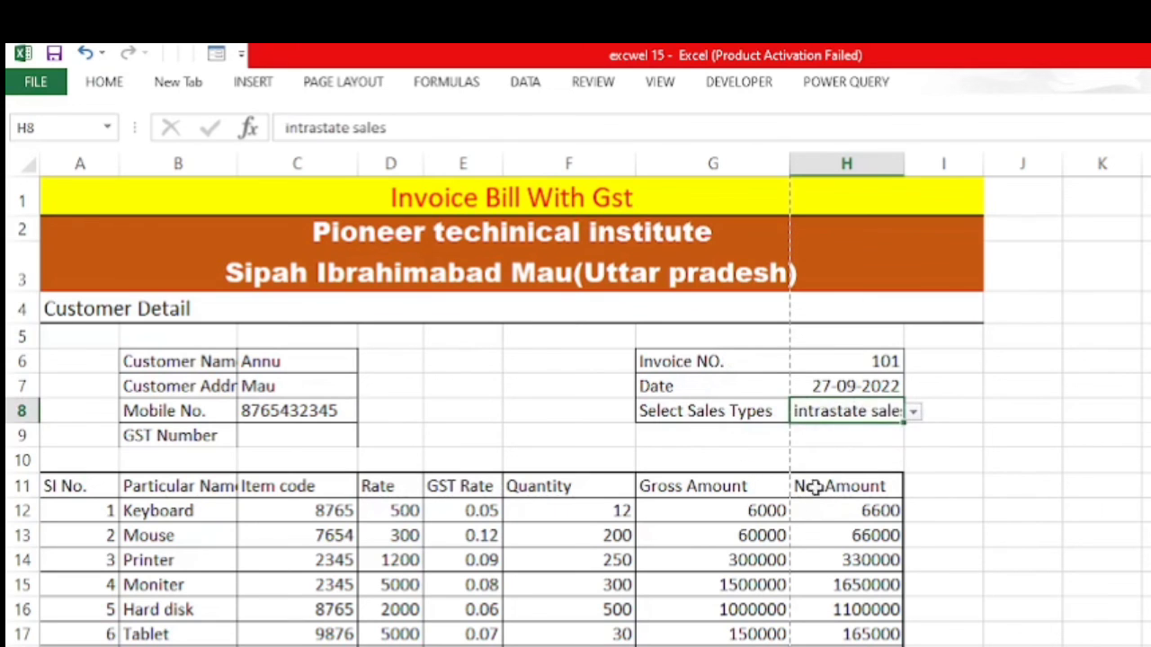
pyautogui.scroll(-1, 811, 546)
pyautogui.scroll(-1, 811, 547)
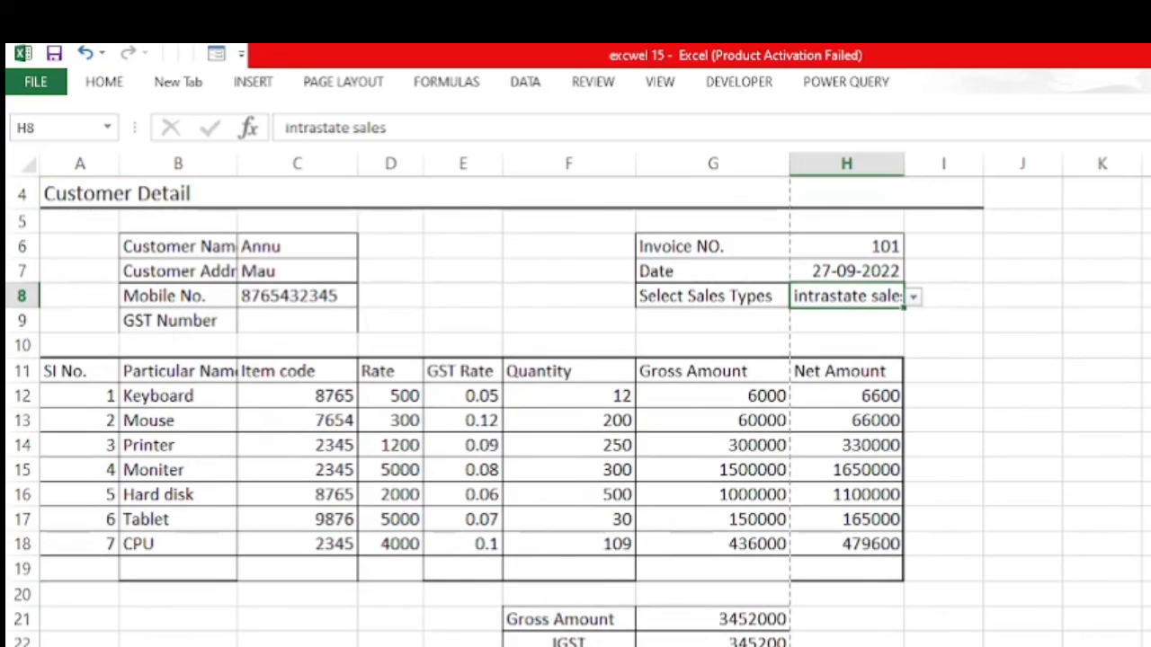
pyautogui.click(914, 296)
pyautogui.click(786, 334)
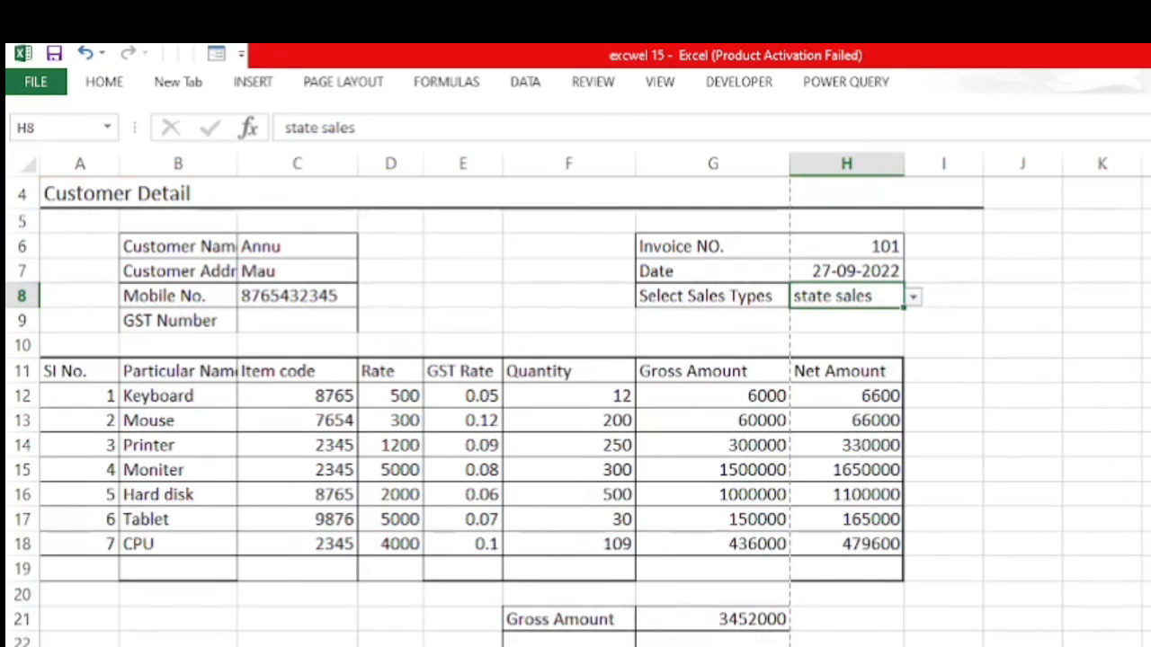
# Open the print preview of the invoice bill.
pyautogui.click(846, 646)
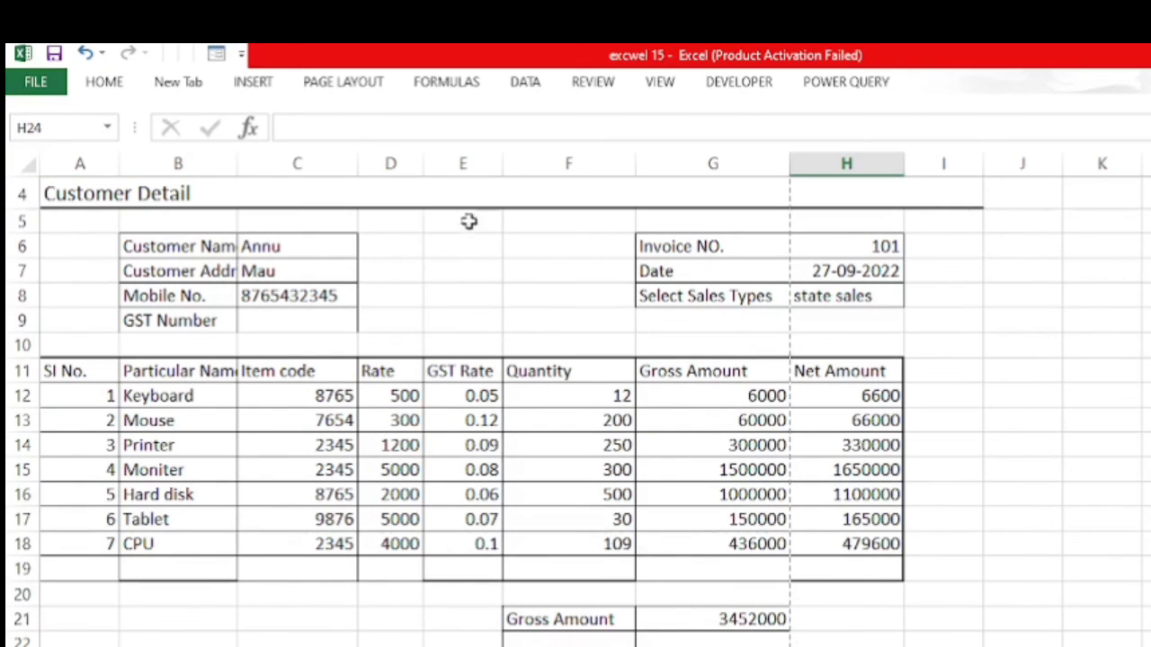
pyautogui.scroll(1, 470, 212)
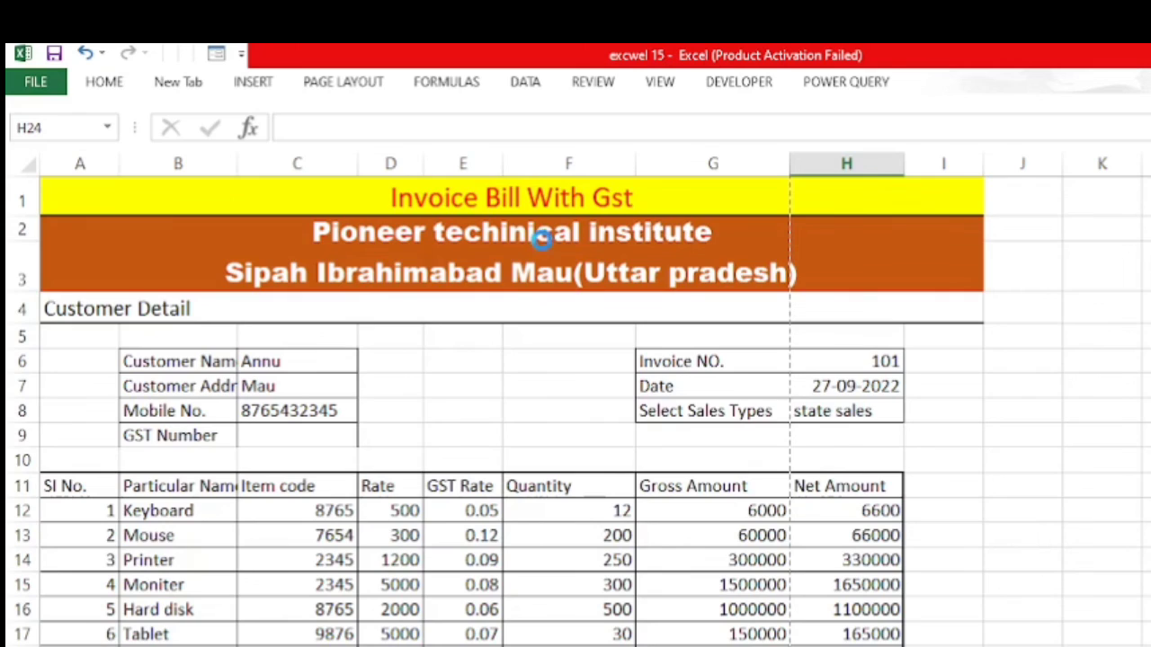
pyautogui.hotkey('ctrl', 'p')
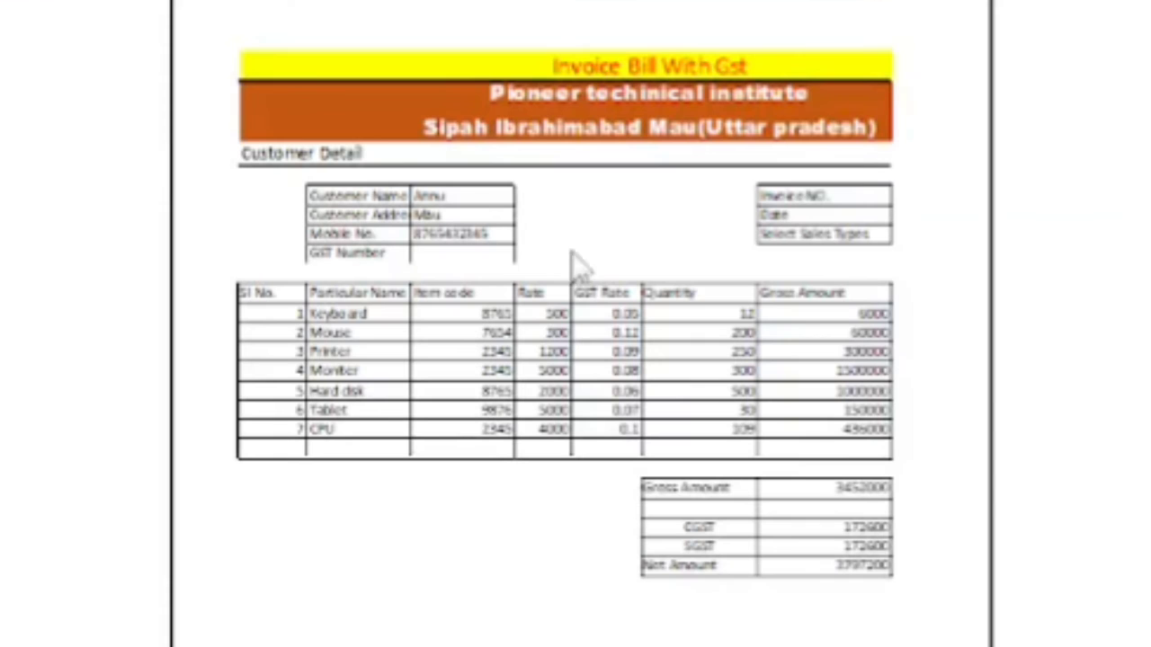